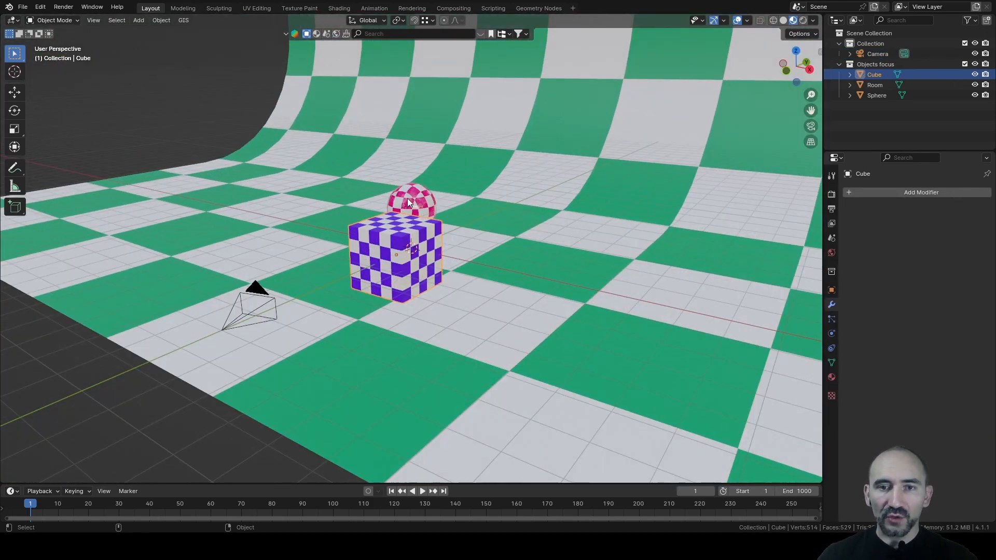
- Inspect the sphere, the room and the camera, look through the camera and show its depth of field settings
left_click(407, 201)
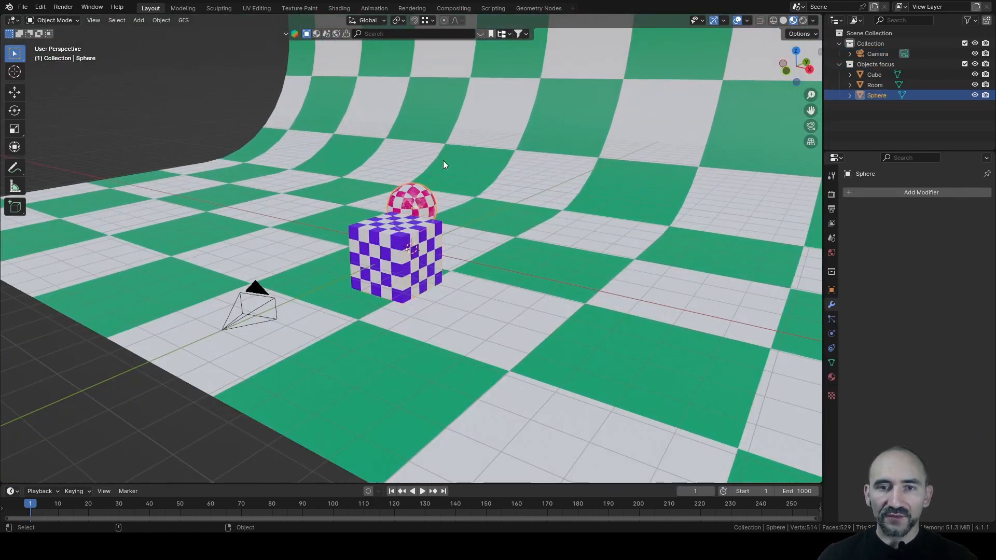
left_click(472, 119)
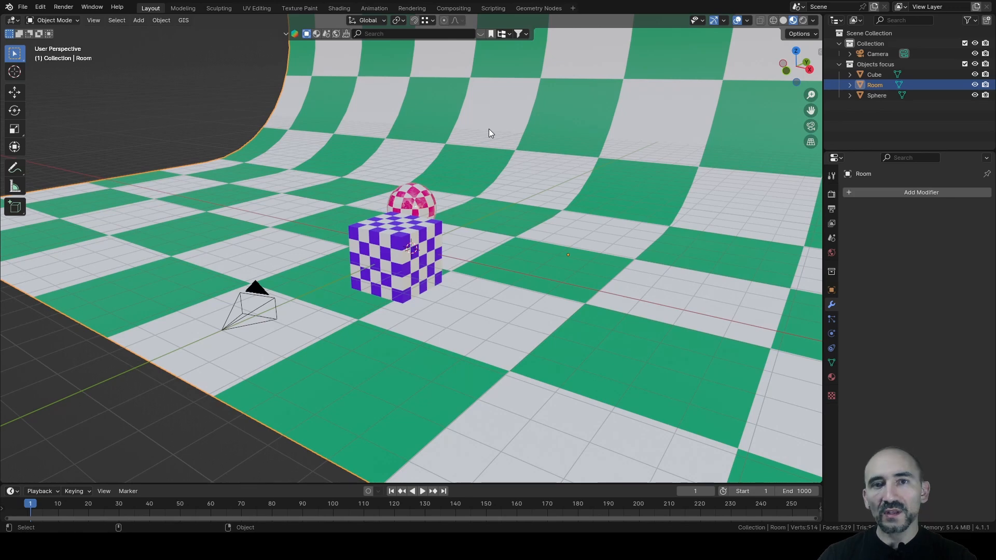
left_click(254, 289)
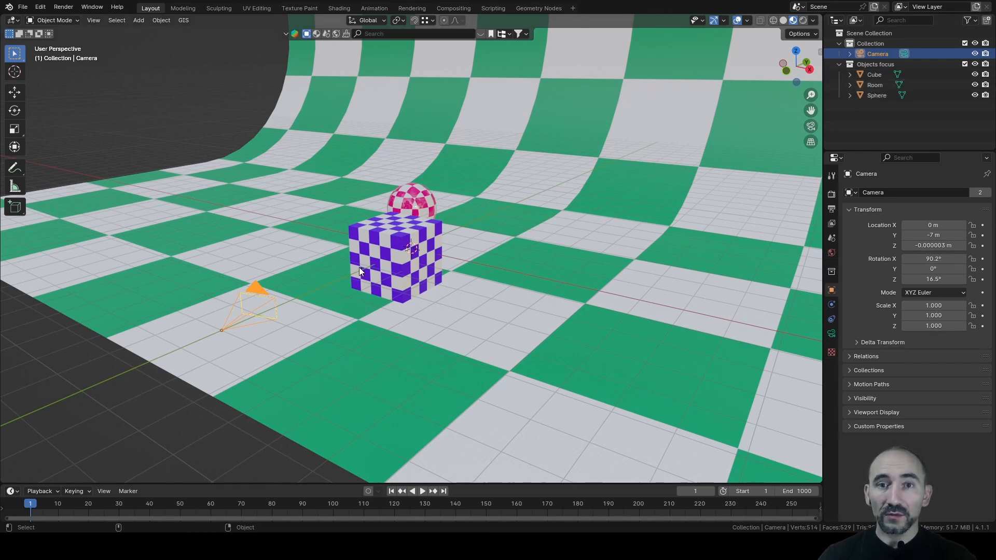
scroll(443, 236, "up", 5)
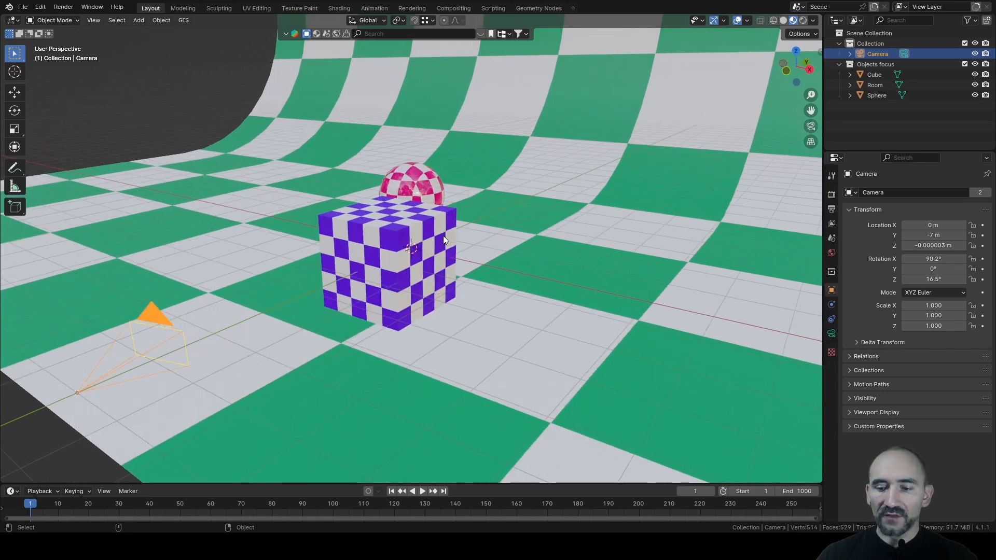
key("KP_0")
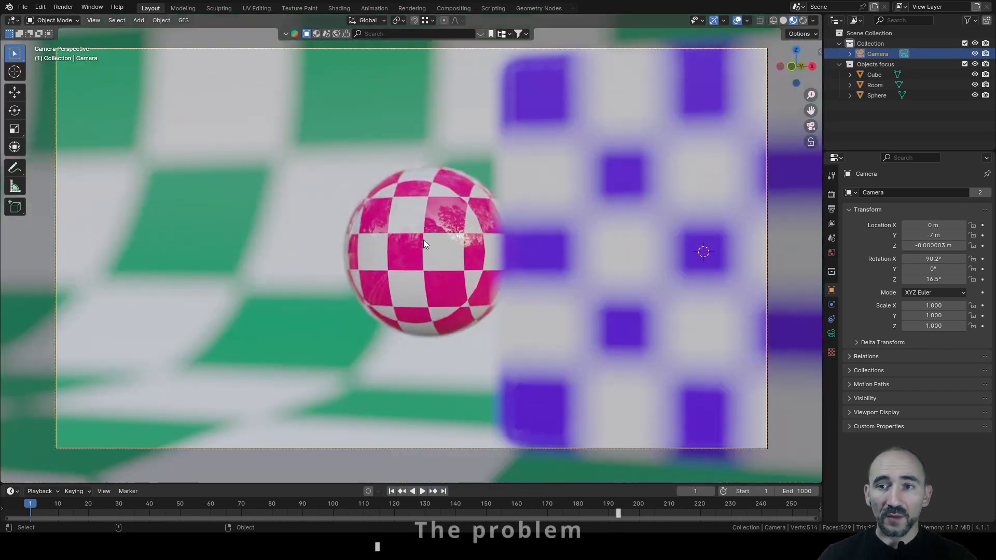
left_click(831, 334)
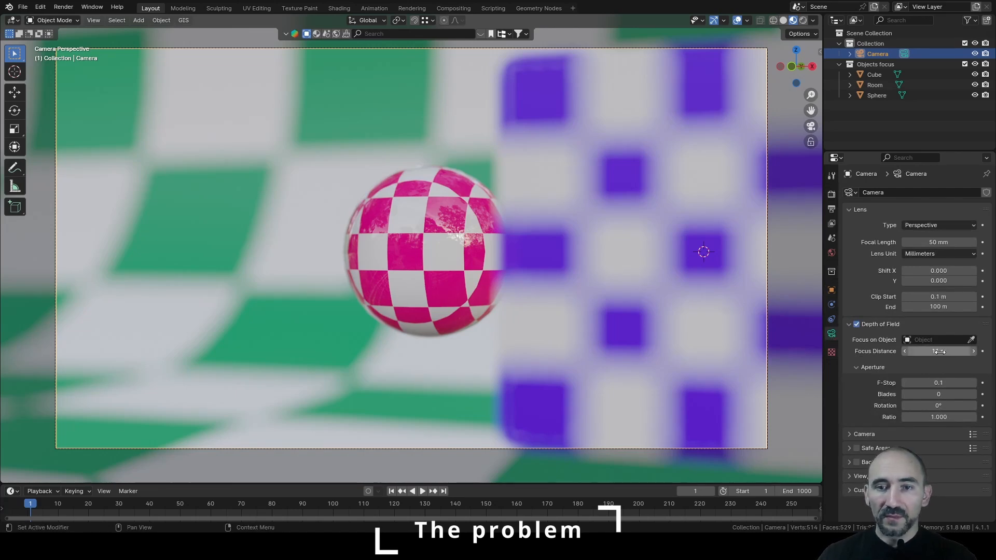
- Set the camera's focus distance to 5.1 m and its Z rotation to about 17.7°, bringing the sphere towards the centre of the frame
key("n")
mouse_move(758, 136)
left_mouse_down()
mouse_move(772, 137)
mouse_move(726, 137)
mouse_move(757, 137)
left_mouse_up()
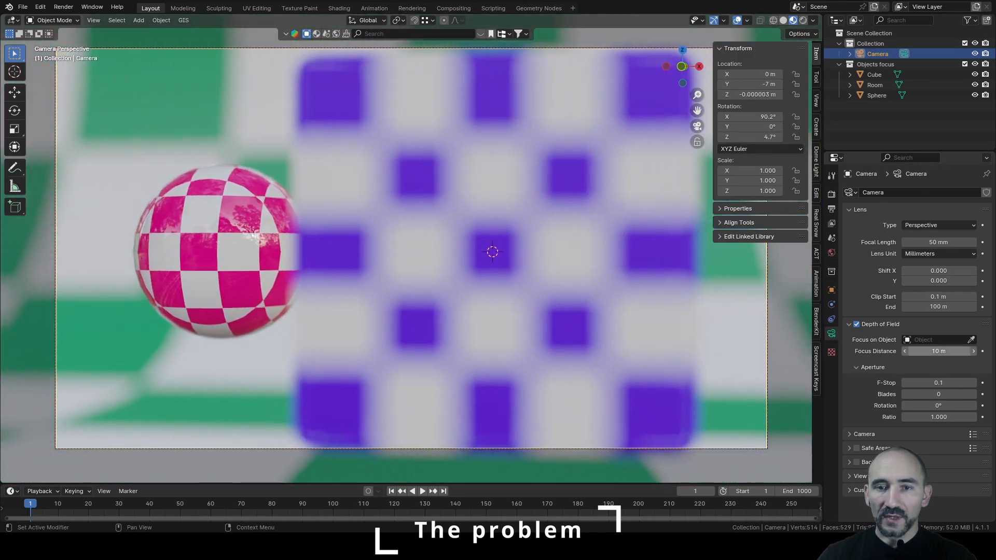
double_click(938, 351)
type("5.1")
key("Return")
mouse_move(938, 351)
left_mouse_down()
mouse_move(954, 352)
mouse_move(942, 351)
left_mouse_up()
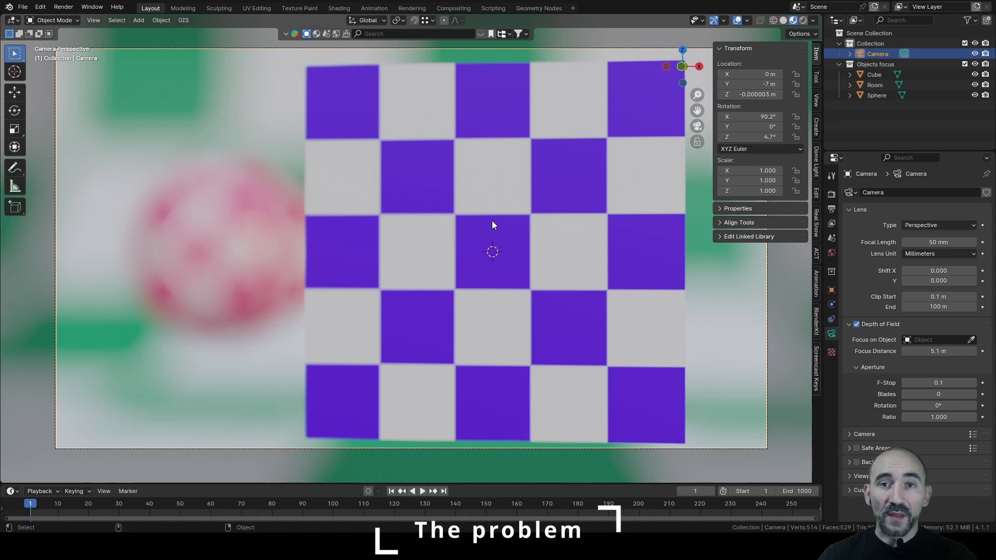
left_click_drag(752, 137, 819, 137)
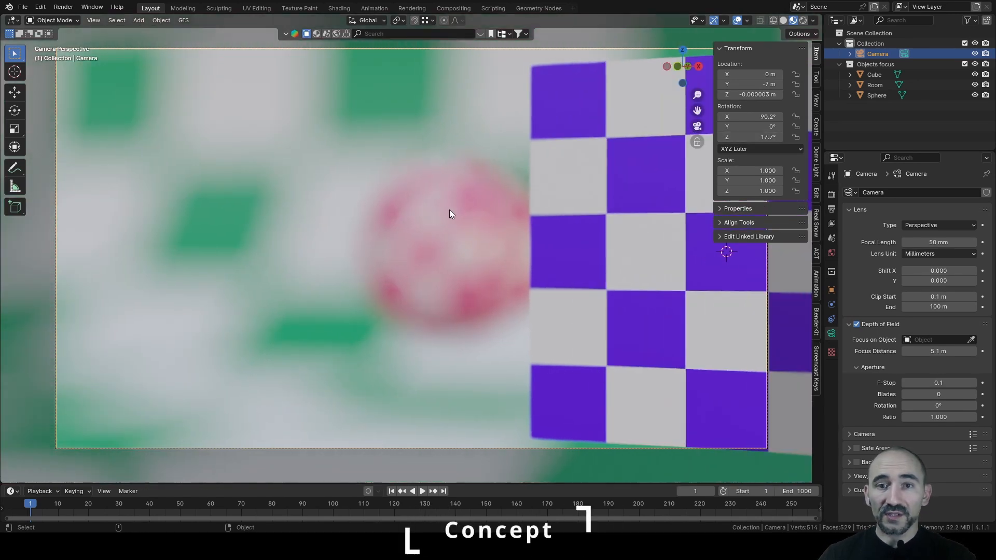
- Leave the camera view and copy the full data path of the camera's focus distance
middle_click_drag(435, 213, 424, 167)
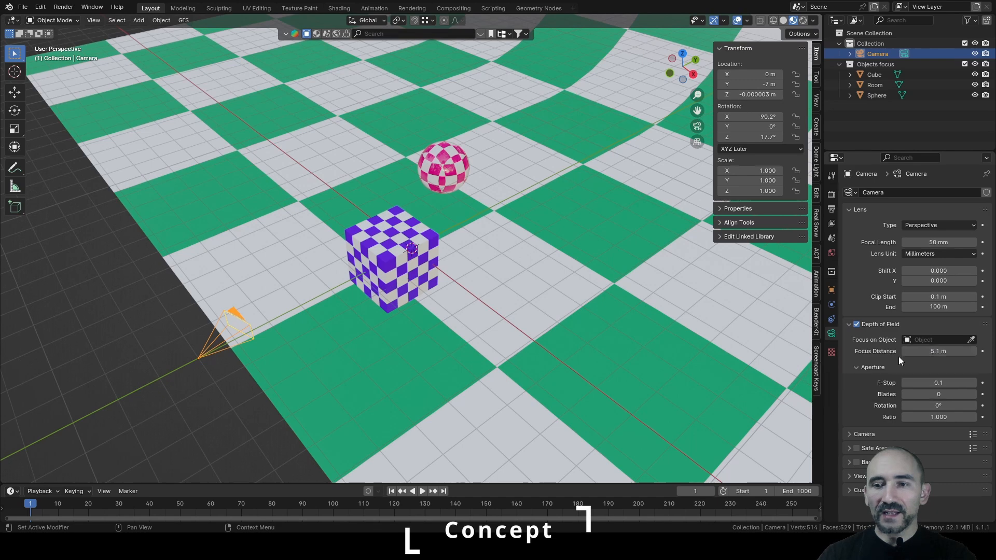
right_click(931, 352)
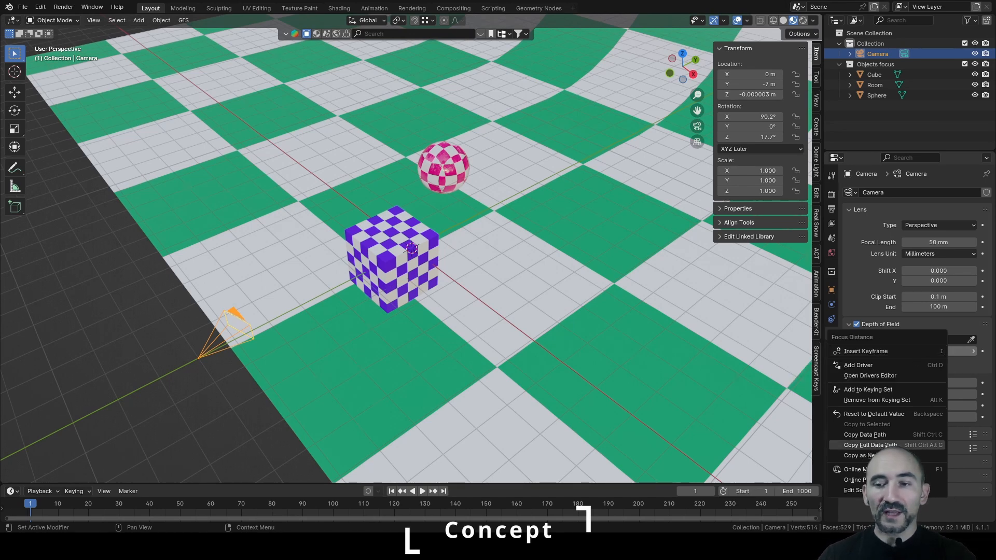
left_click(869, 445)
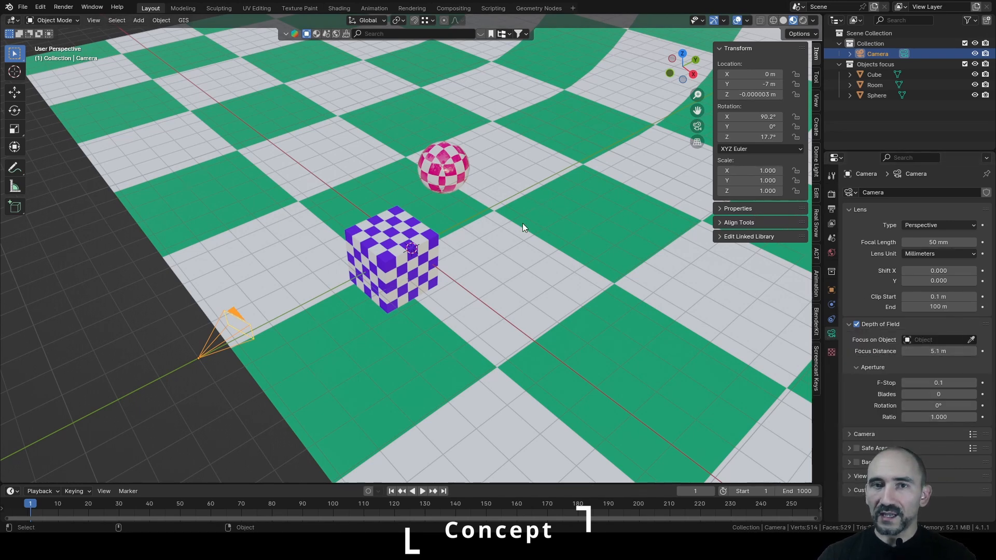
- Add a Plain Axes empty and a mesh plane at the world origin
key("n")
key("shift+a")
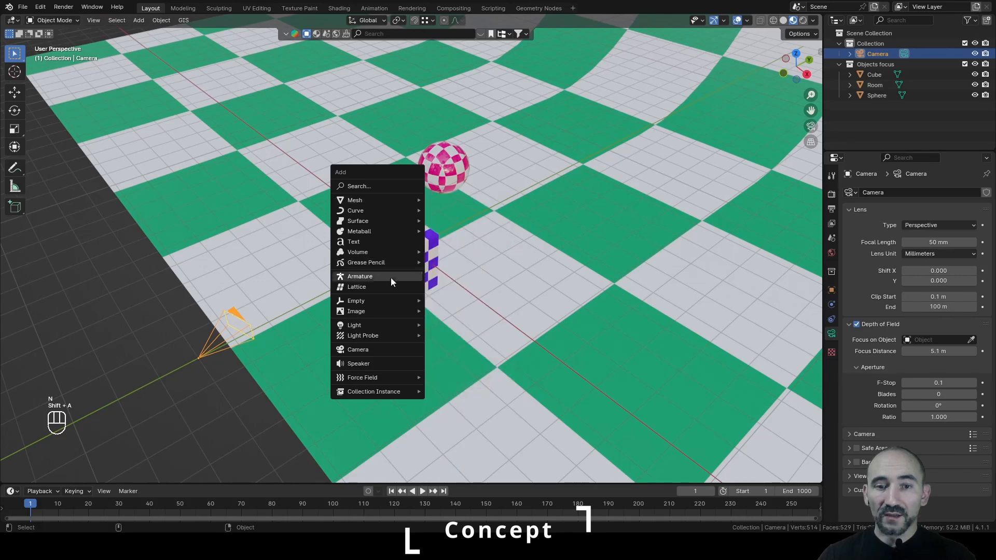
mouse_move(390, 302)
left_click(465, 300)
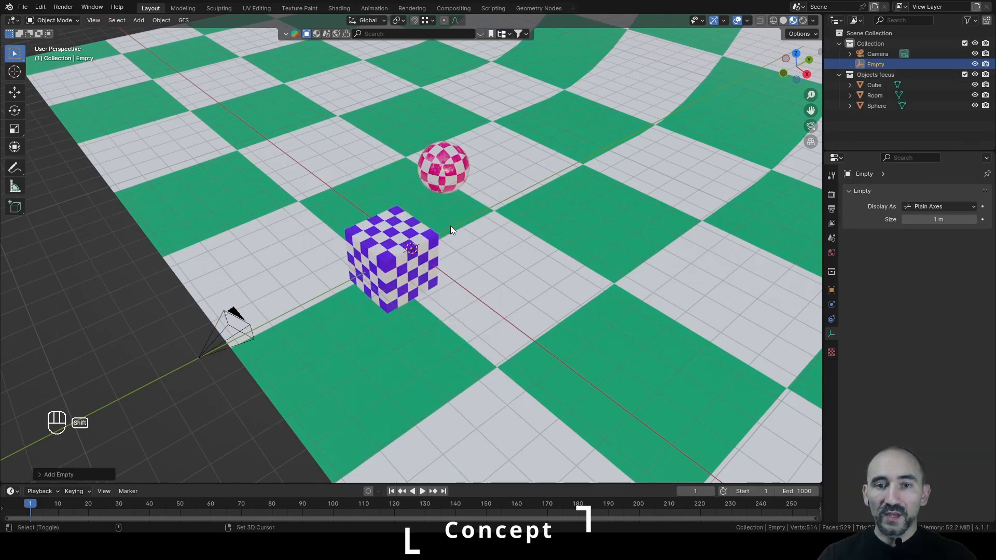
key("shift+a")
mouse_move(435, 130)
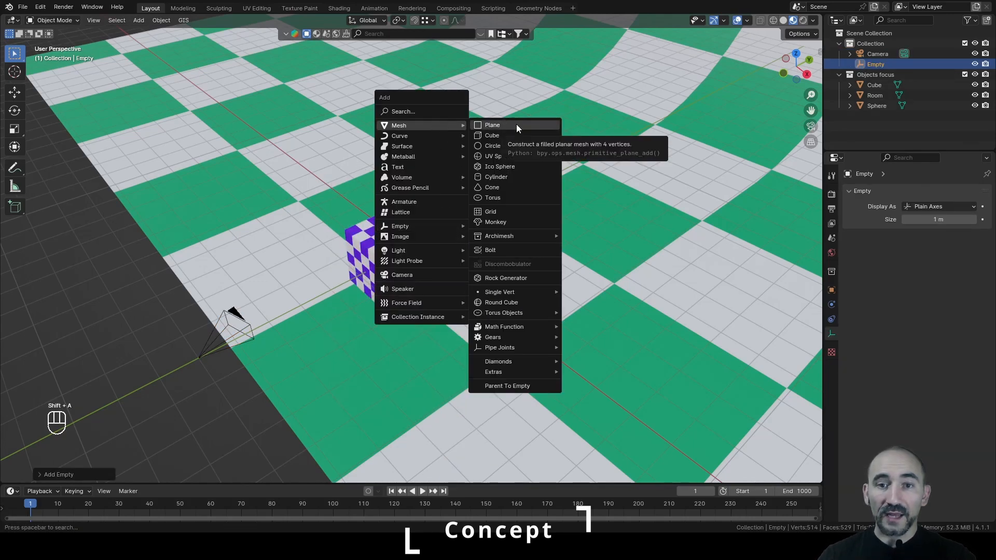
left_click(515, 124)
- Switch to wireframe display and merge all the plane's vertices at center into a single vertex
key("shift+z")
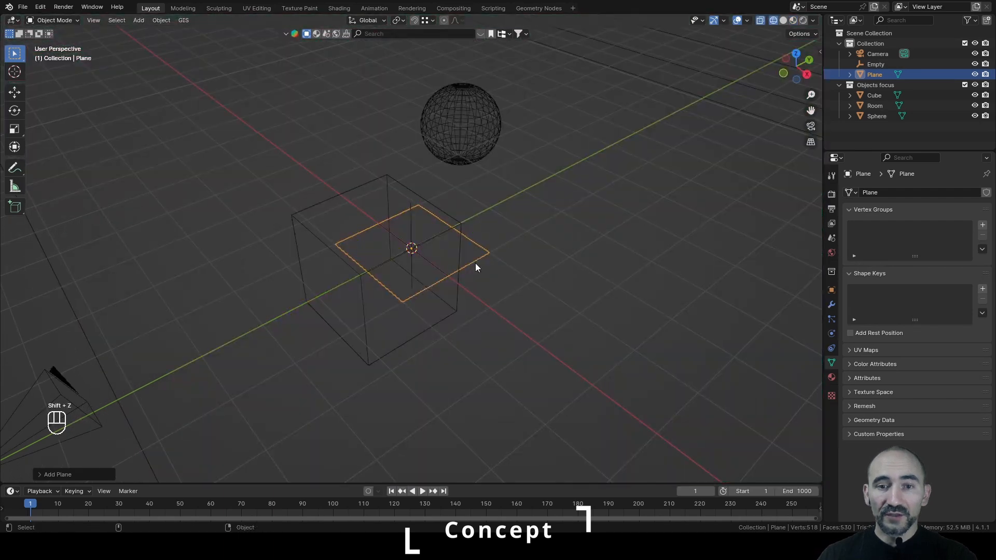
scroll(475, 263, "up", 3)
middle_click_drag(466, 263, 454, 248)
key("Tab")
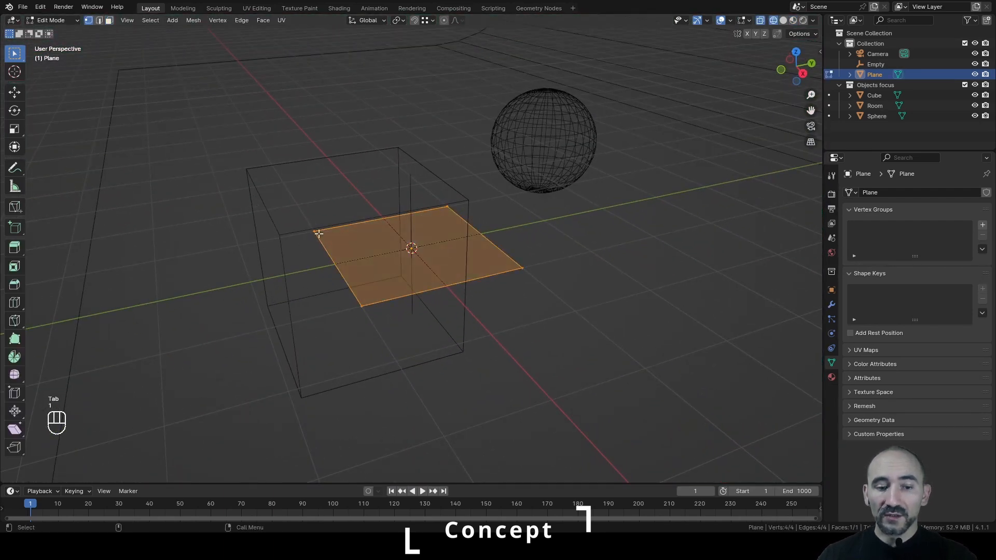
key("1")
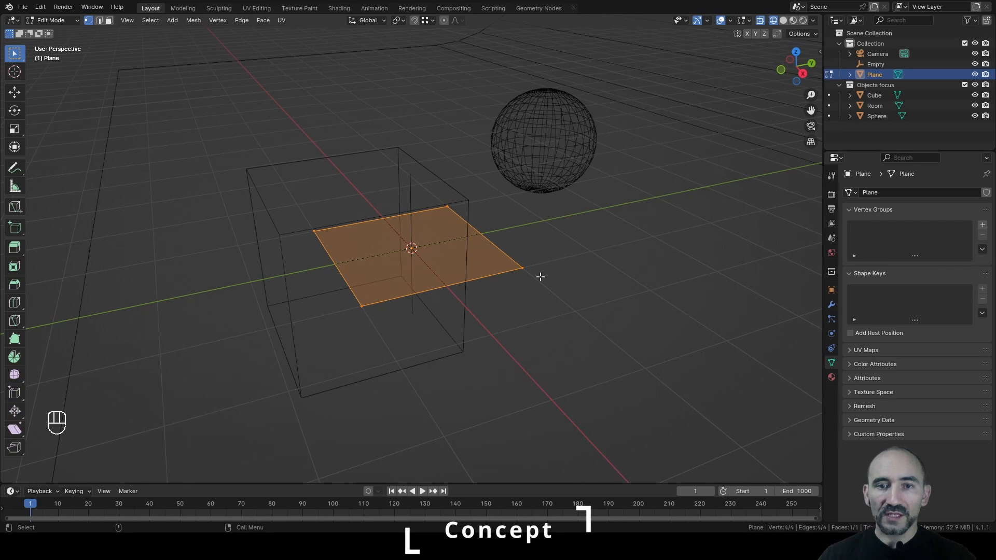
key("m")
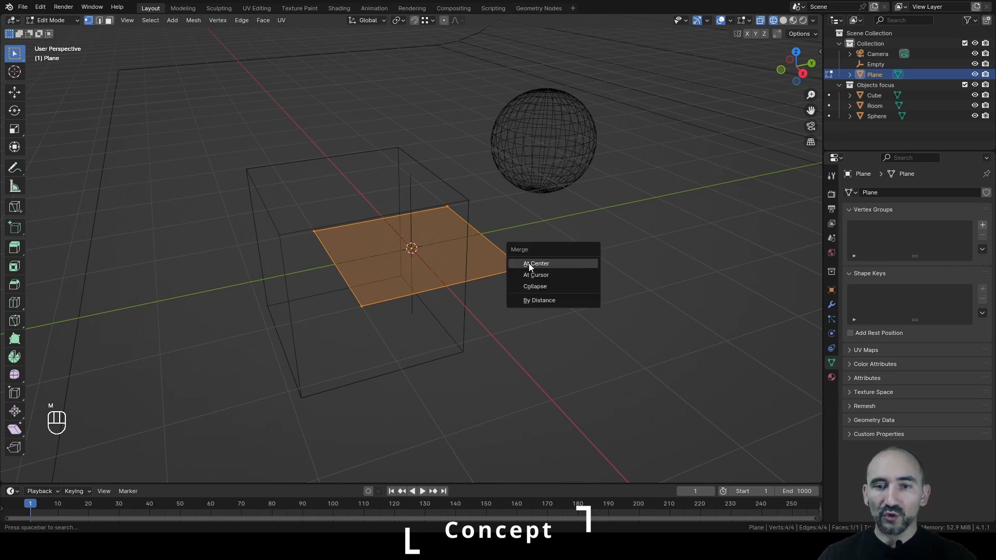
left_click(544, 264)
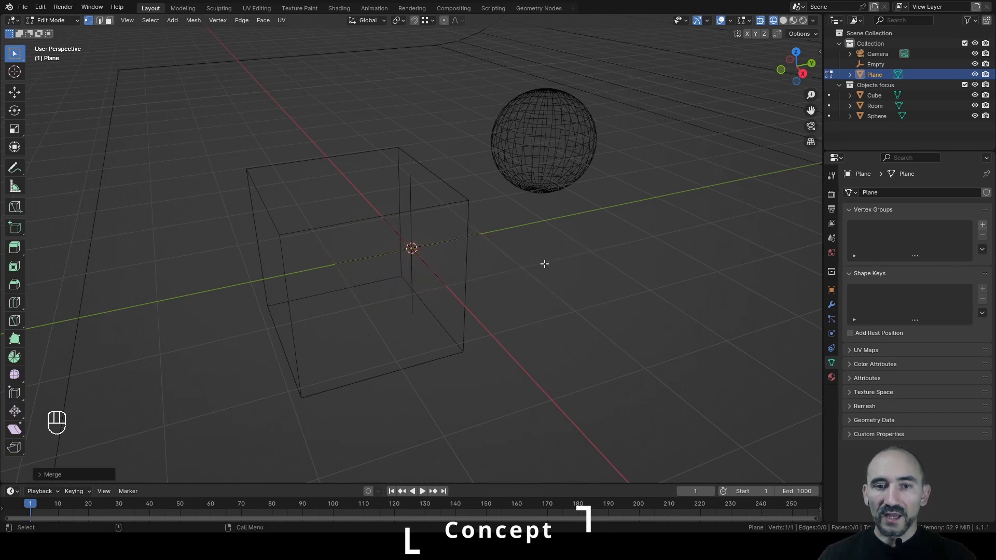
key("Tab")
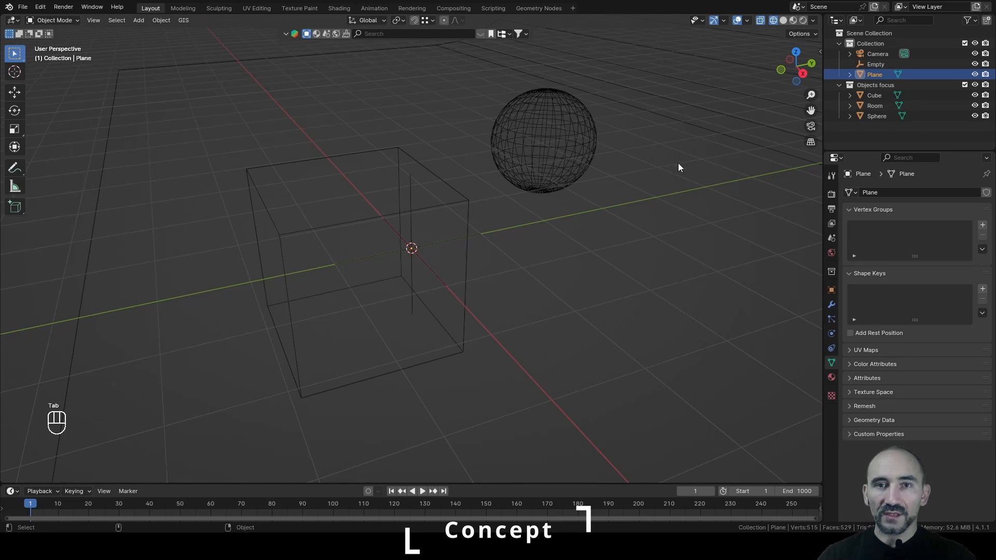
- Rename the empty as Focus and the plane as Auto focus system
left_click(876, 65)
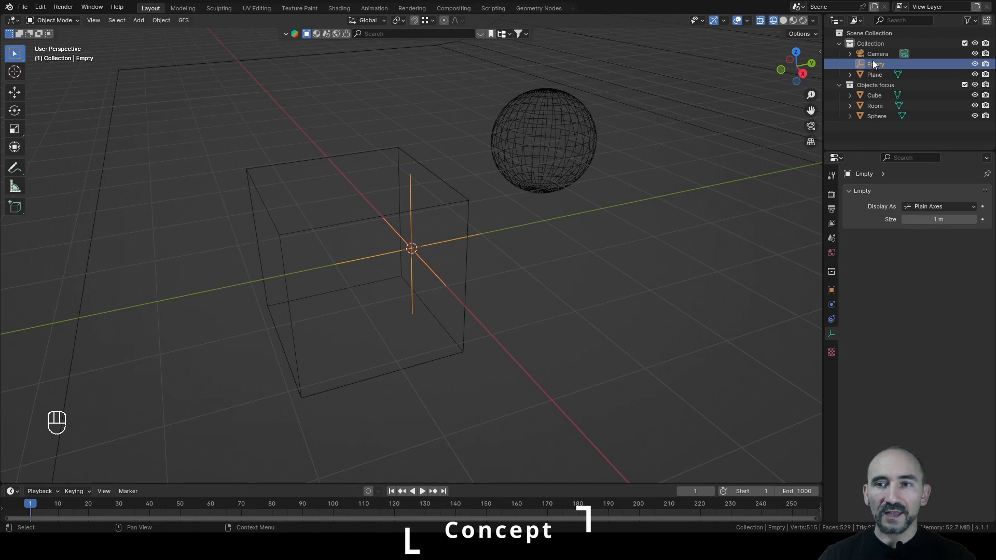
double_click(875, 66)
type("Focus")
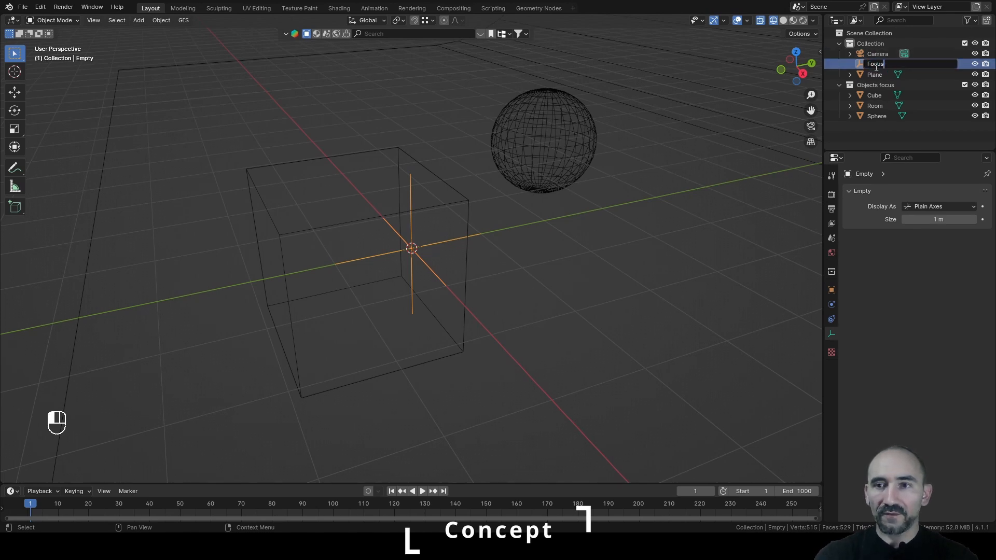
key("Return")
double_click(875, 74)
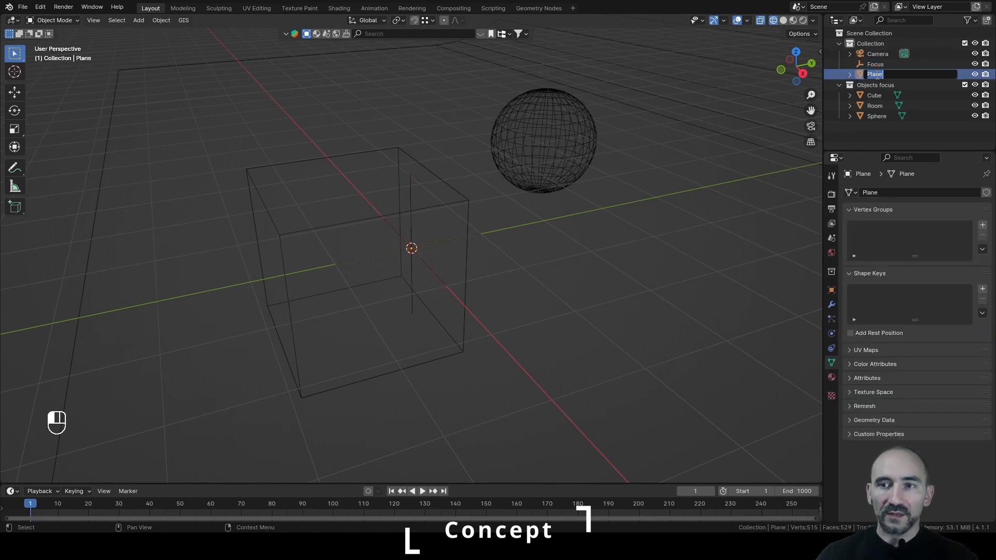
type("Auto fo")
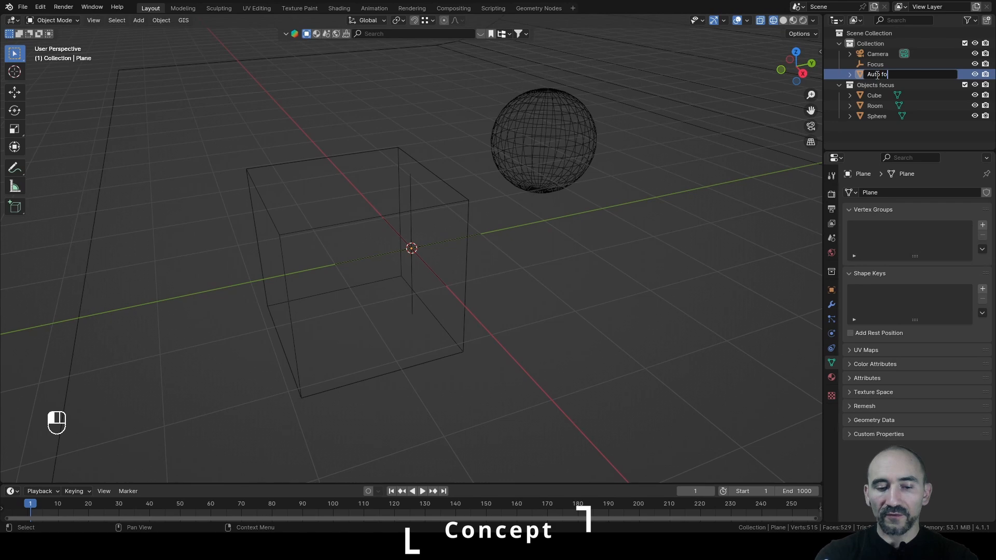
type("cus system")
key("Return")
- Parent the Focus empty to the single vertex of the Auto focus system object with Make Vertex Parent
left_click(875, 75)
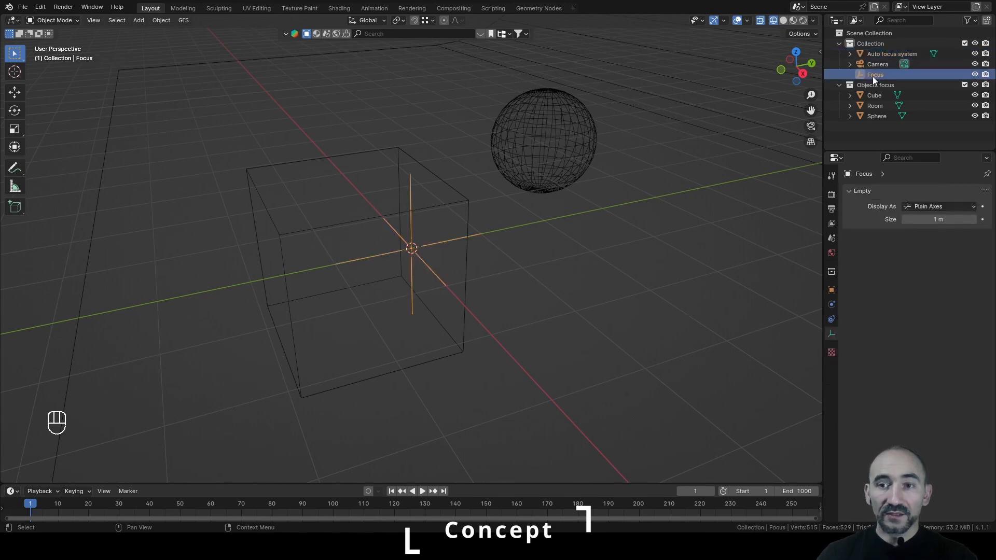
left_click(879, 54, "ctrl")
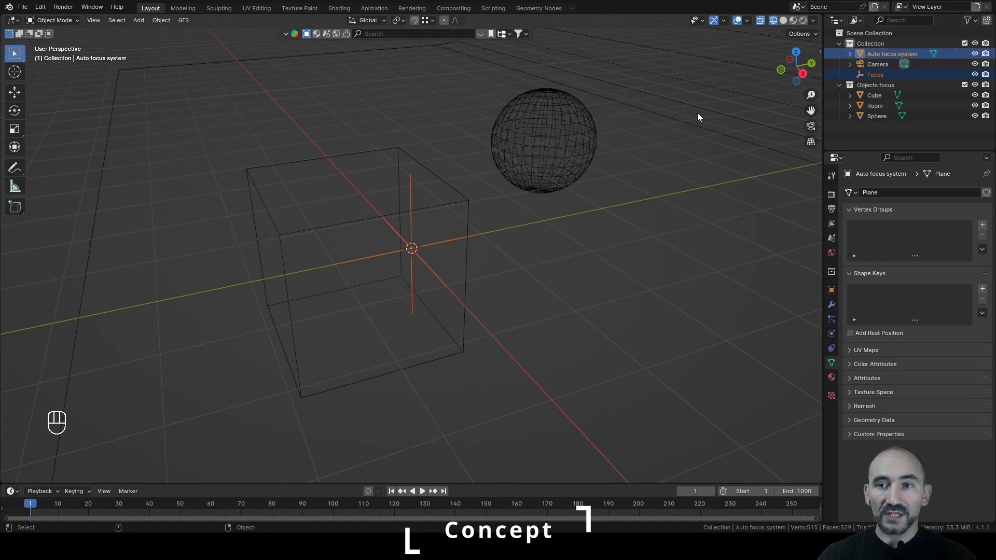
key("Tab")
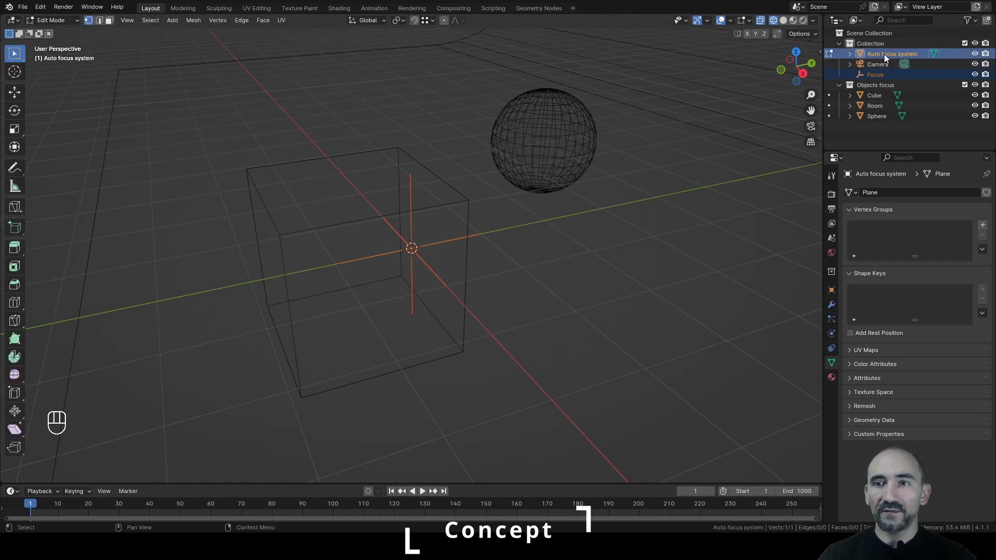
left_click_drag(380, 219, 436, 275)
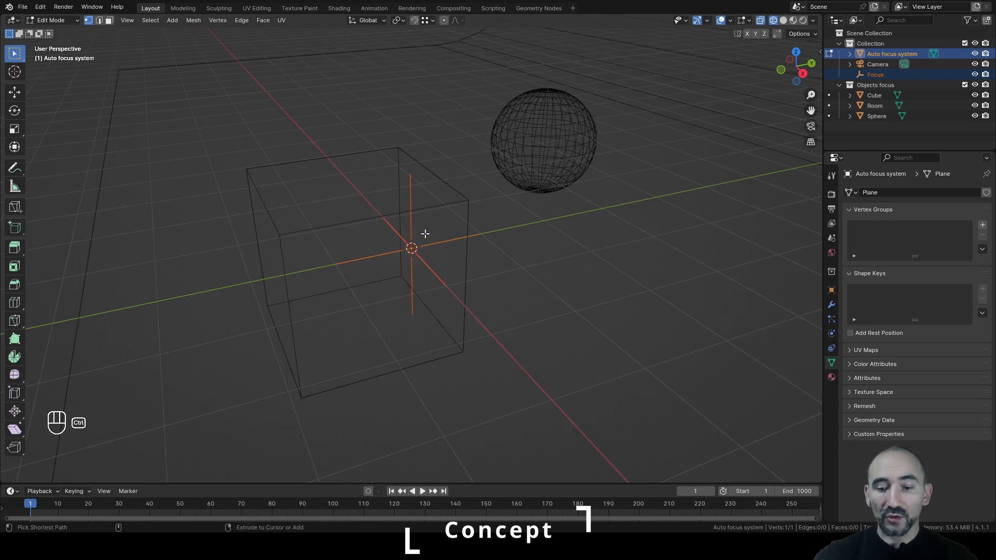
key("ctrl+p")
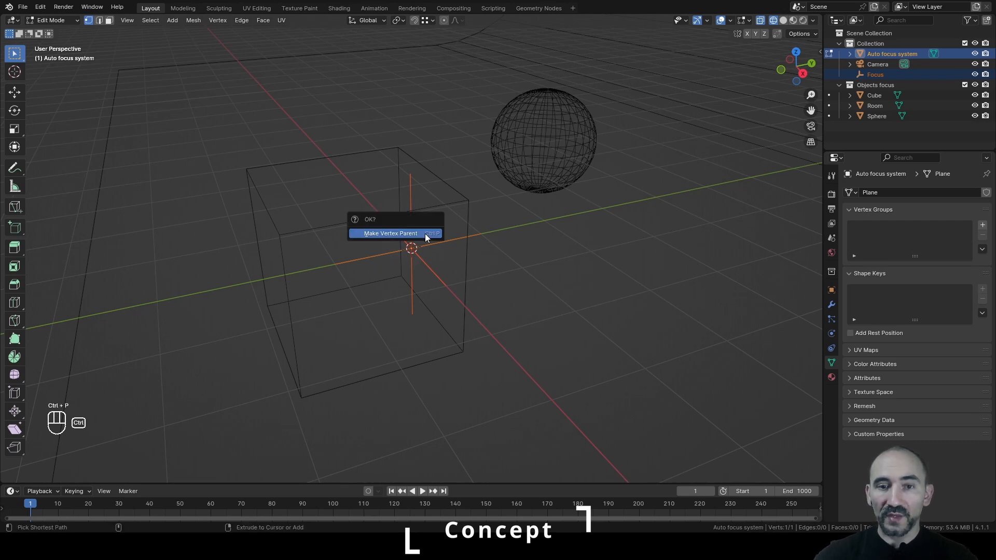
left_click(402, 234)
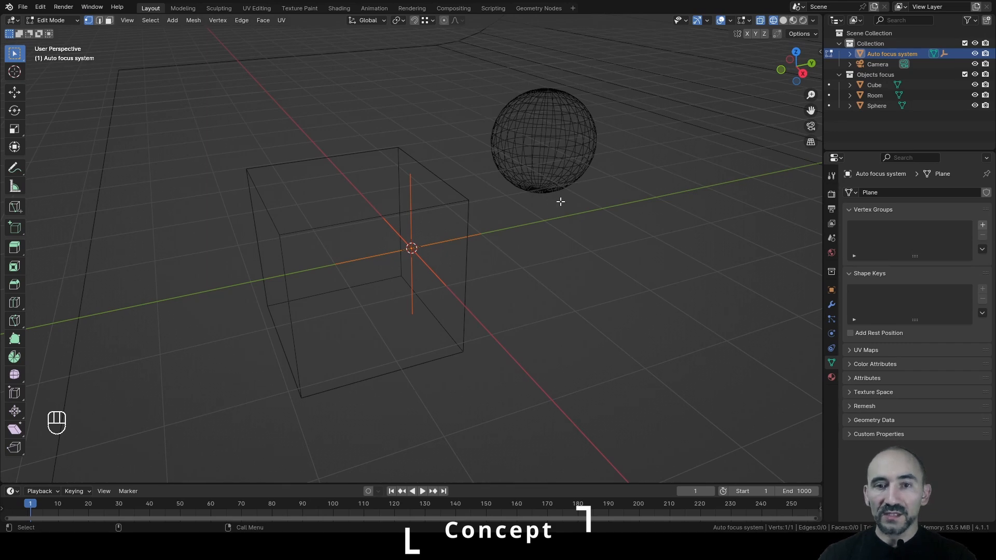
key("Tab")
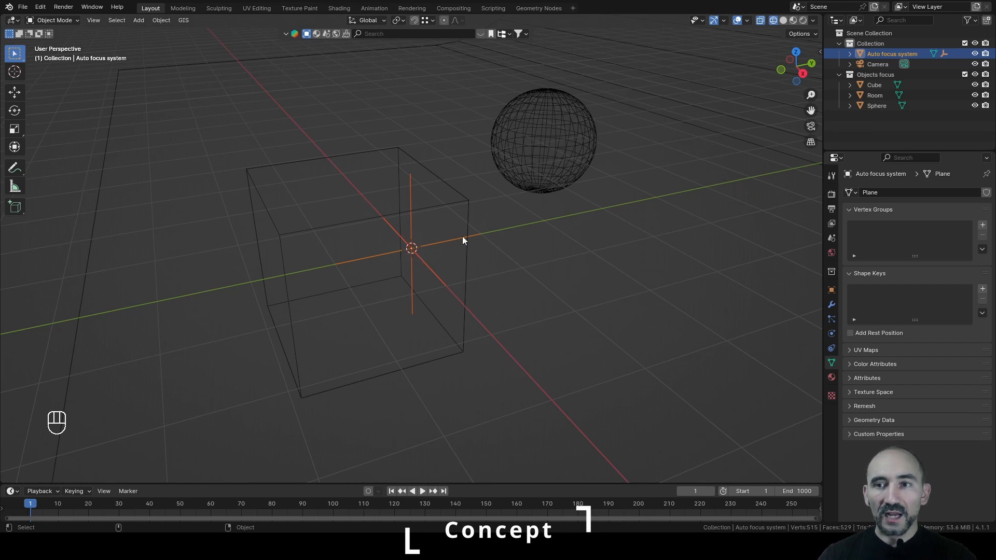
- Try moving the Auto focus system's single vertex to check that the Focus empty follows it, and cancel the move
left_click(849, 53)
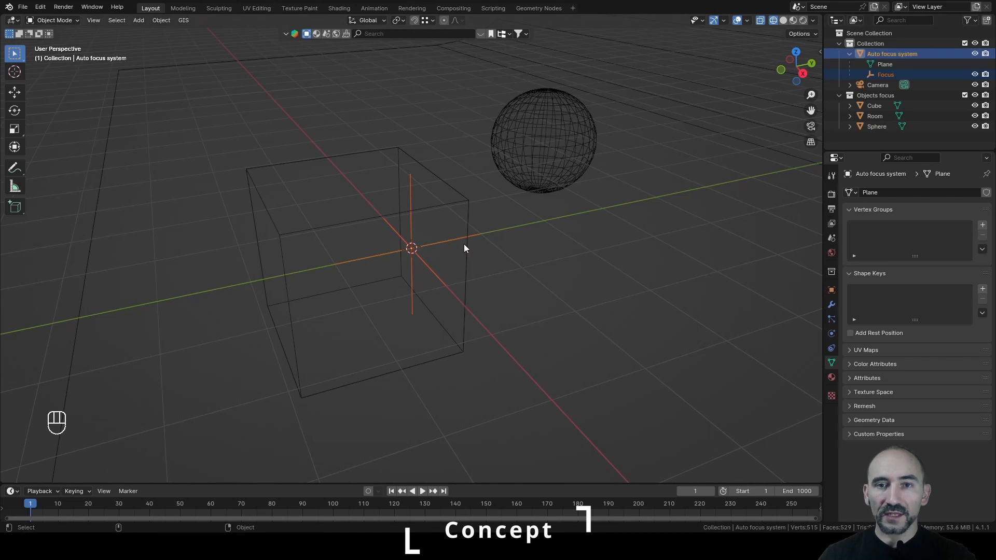
left_click(890, 54)
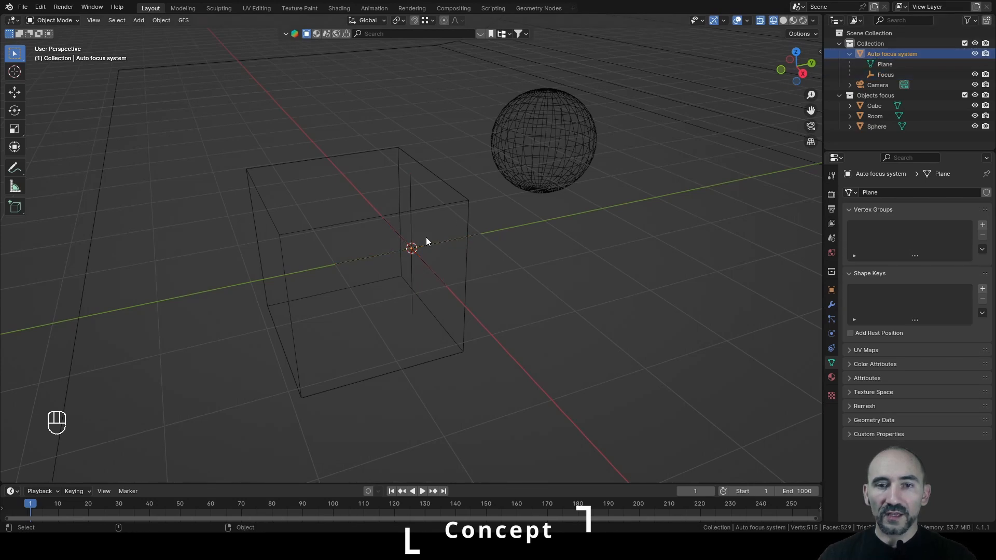
key("Tab")
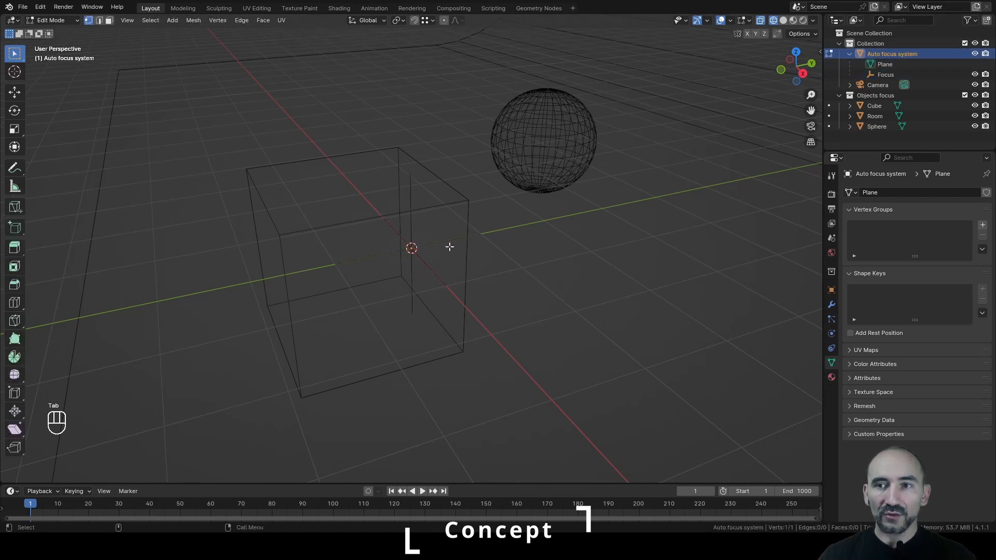
key("g")
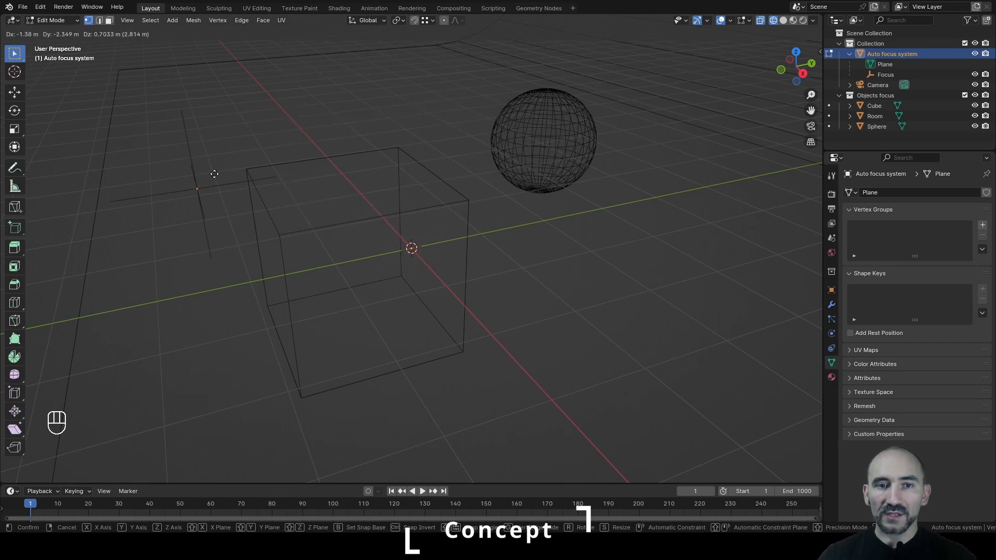
right_click(457, 128)
key("Tab")
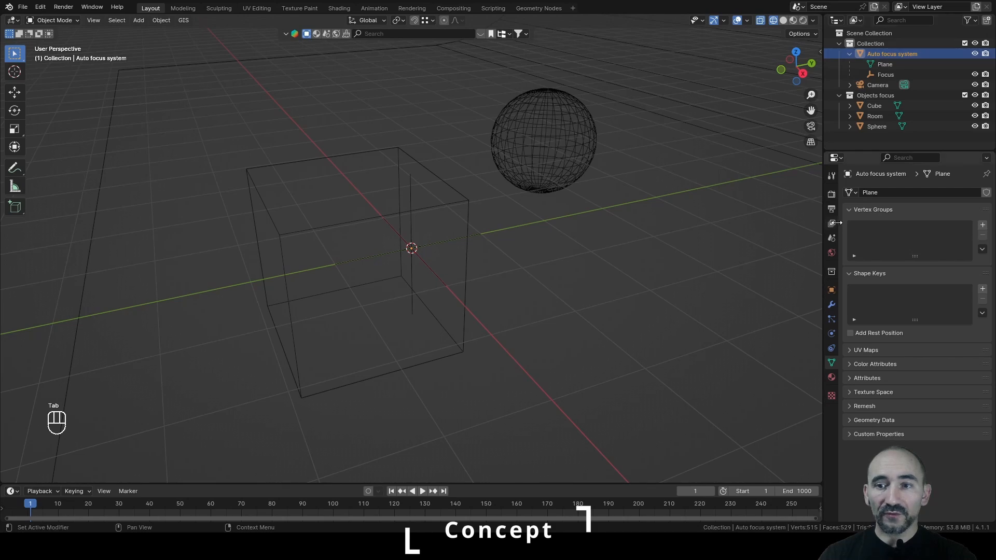
- Add a Geometry Nodes modifier with a new node group to the Auto focus system object
left_click(831, 305)
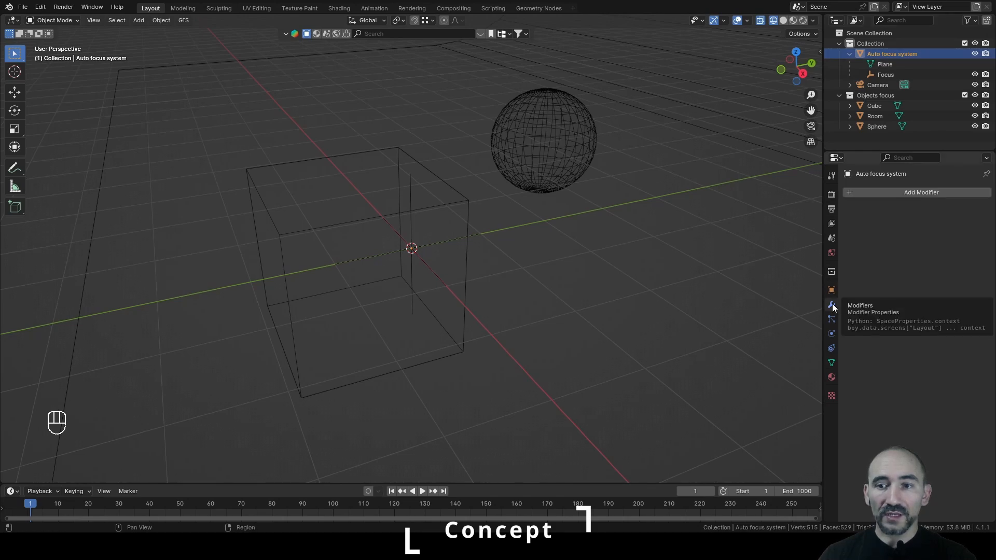
left_click(897, 191)
left_click(870, 185)
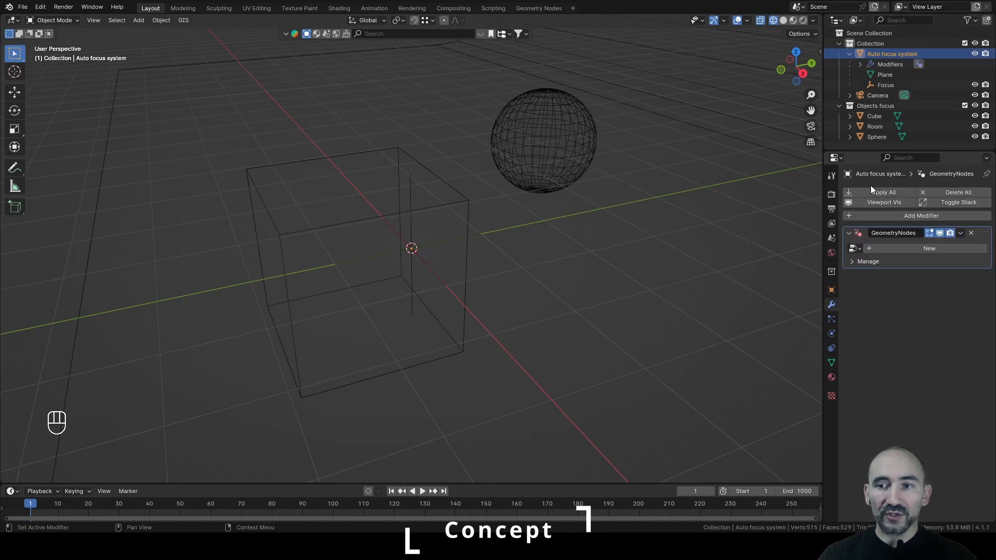
left_click(921, 249)
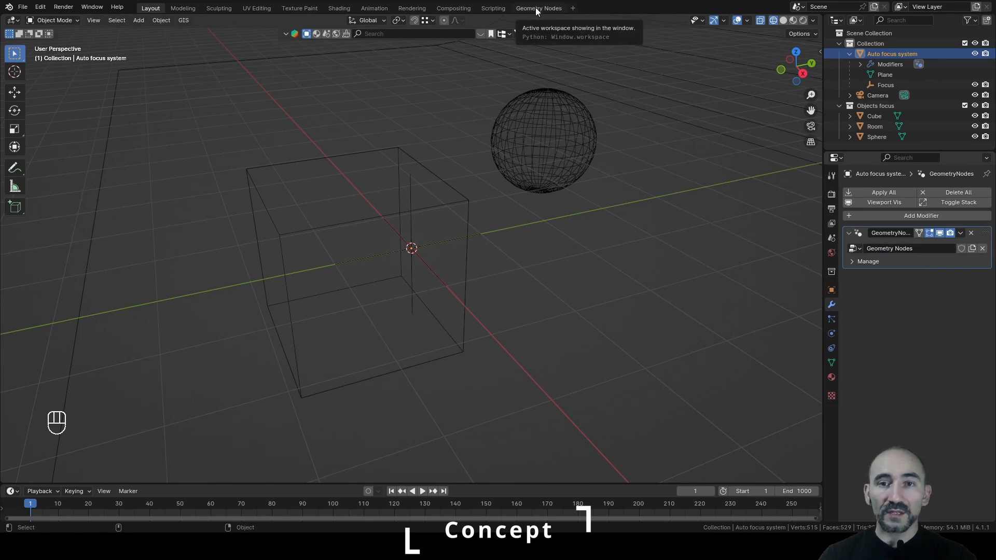
- Switch to the Geometry Nodes workspace and move the Group Output node far away from Group Input to make room between them
left_click(571, 8)
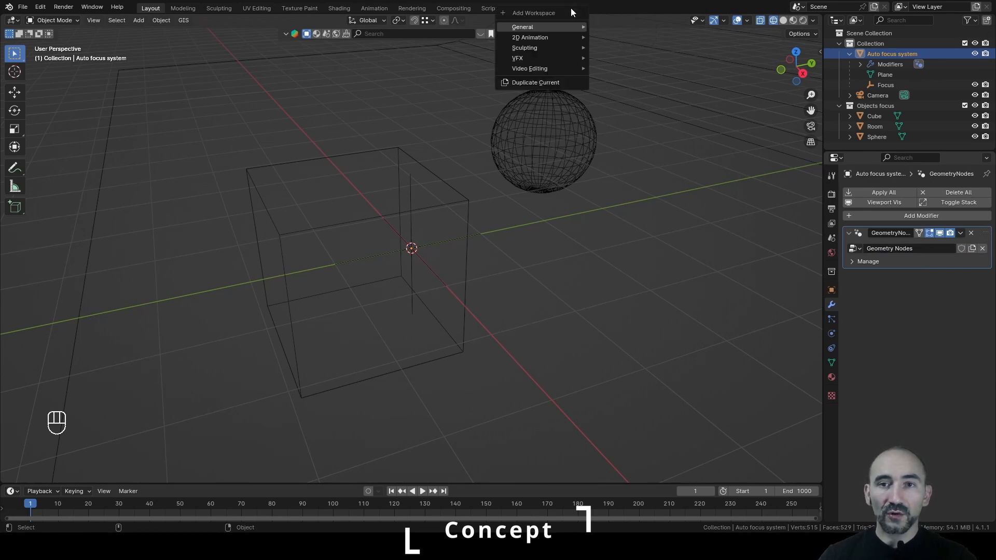
mouse_move(570, 28)
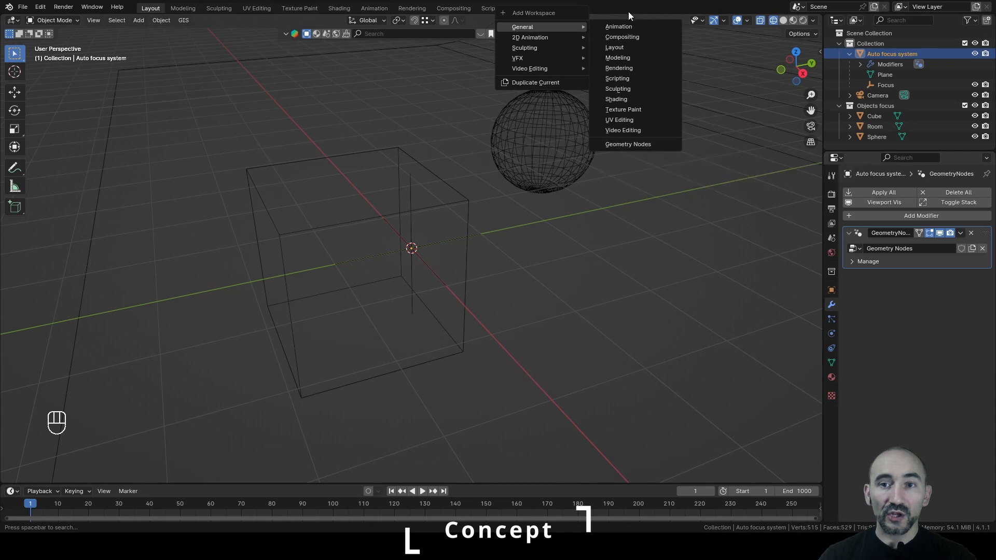
left_click(553, 8)
scroll(426, 292, "up", 3)
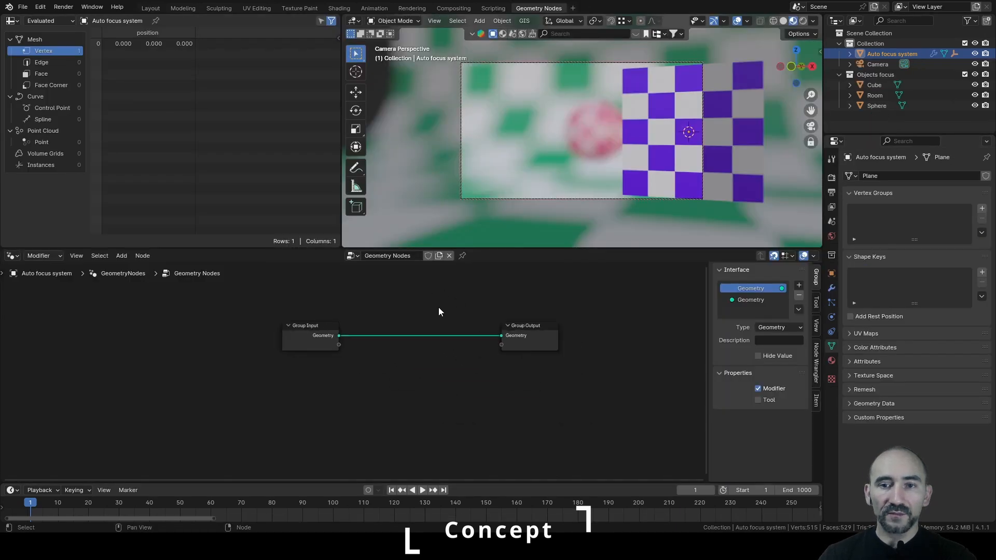
middle_click_drag(438, 307, 390, 356)
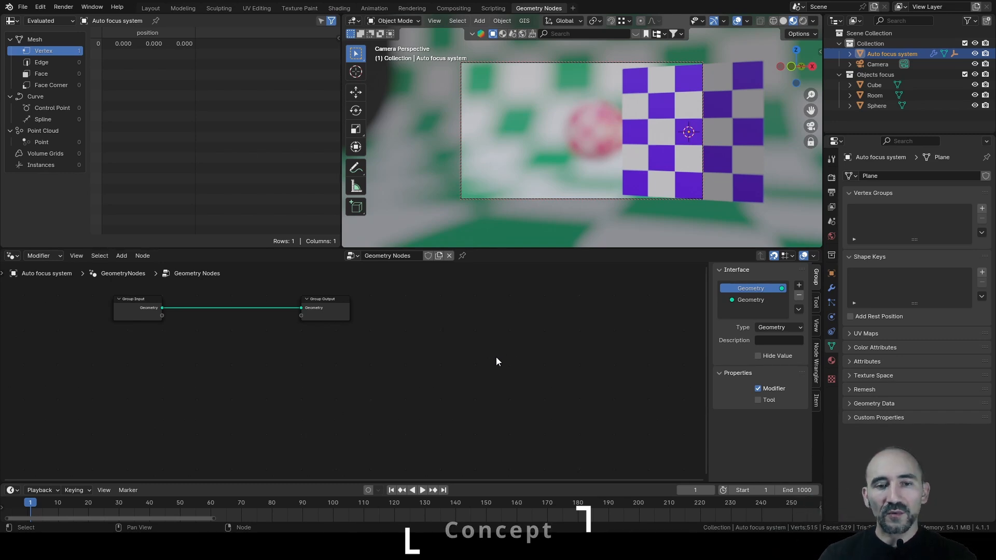
left_click_drag(349, 299, 680, 300)
middle_click_drag(348, 345, 303, 409)
- Add a Points node next to Group Input and remove the direct link between Group Input and Group Output
key("F3")
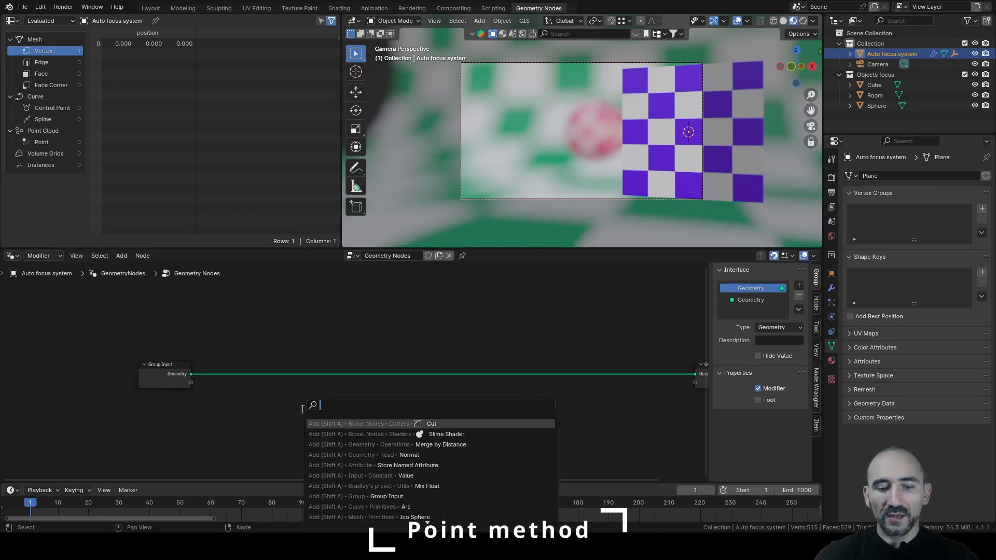
type("point")
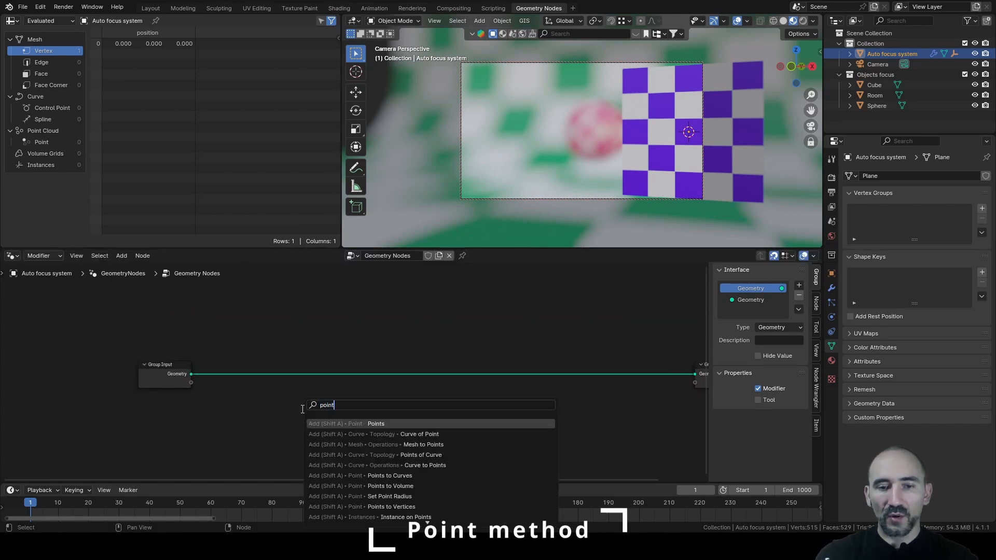
key("Return")
left_click(259, 394)
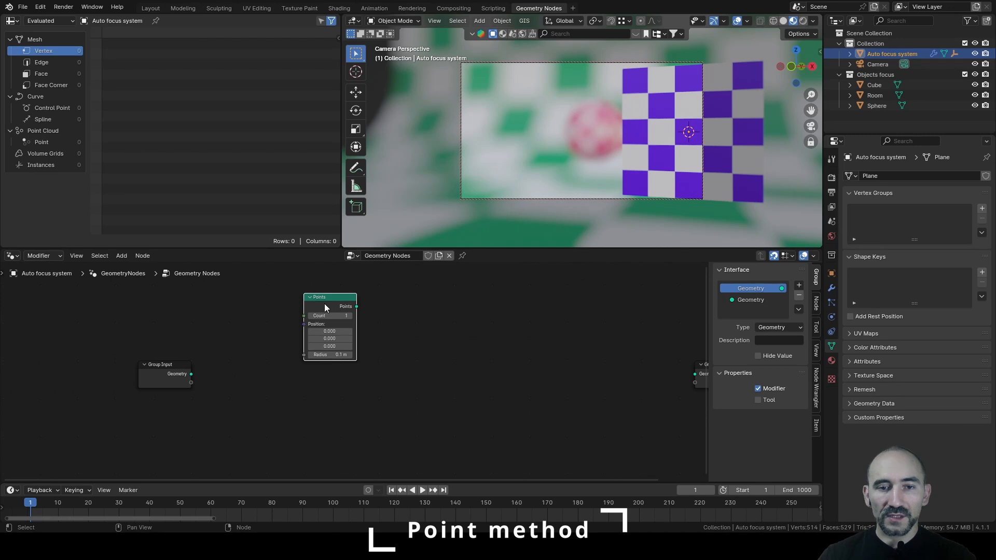
left_click_drag(325, 303, 302, 334)
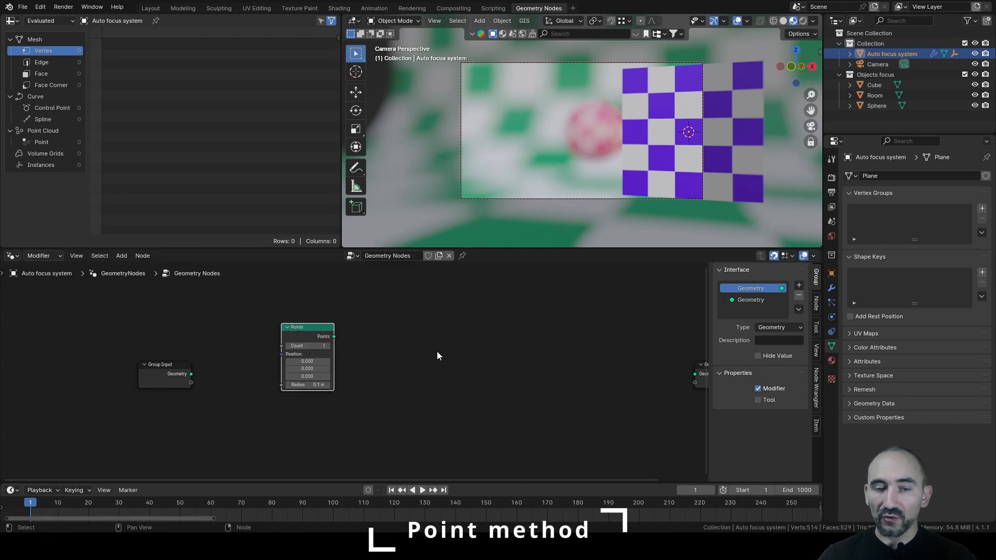
- Add a group input of type Object to the node group and name it Camera
scroll(436, 351, "up", 1)
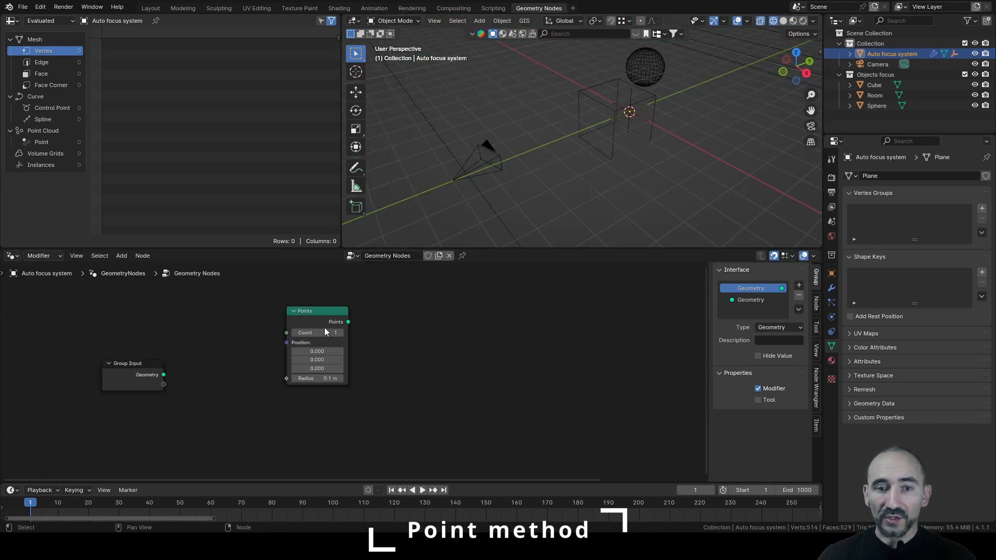
left_click_drag(159, 378, 159, 344)
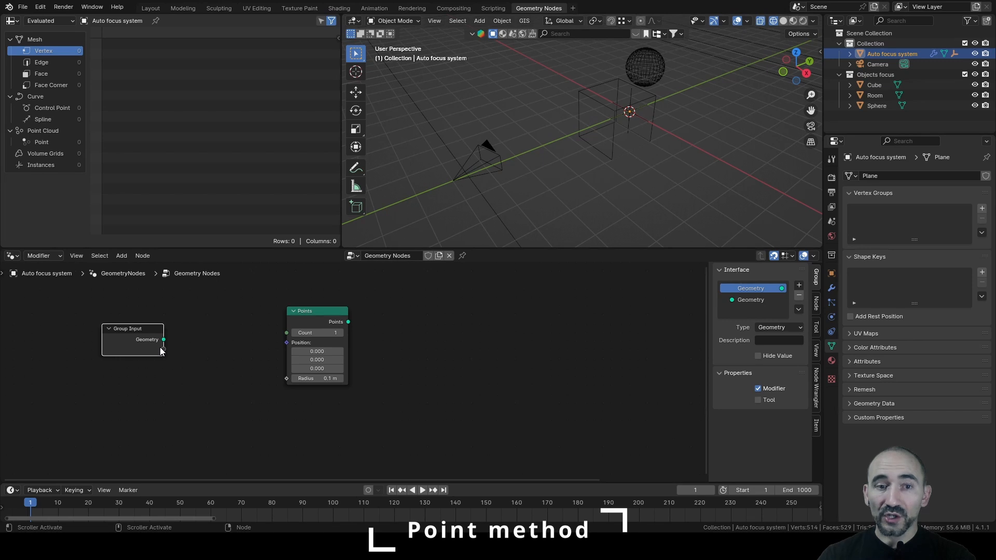
left_click(798, 285)
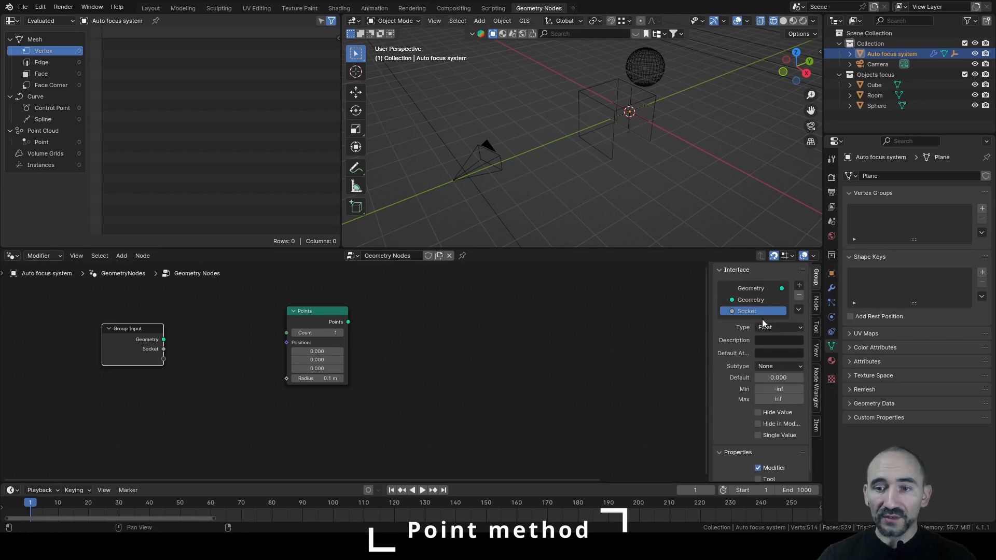
left_click(778, 327)
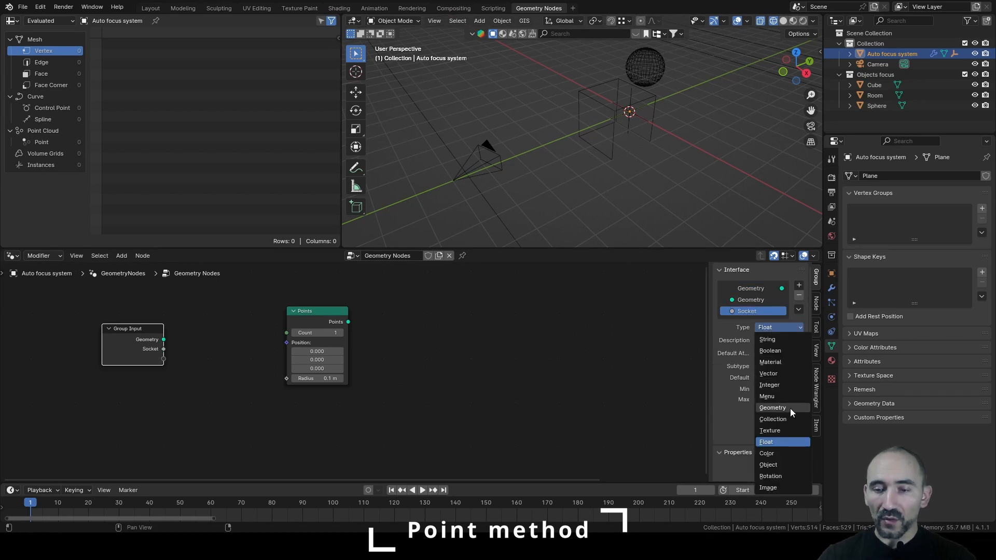
left_click(789, 462)
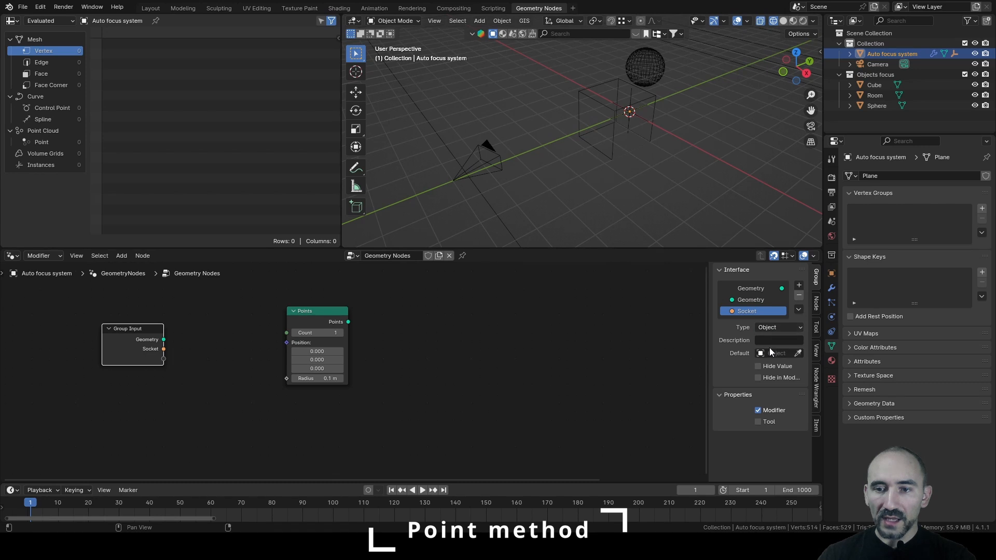
double_click(749, 311)
type("Camera")
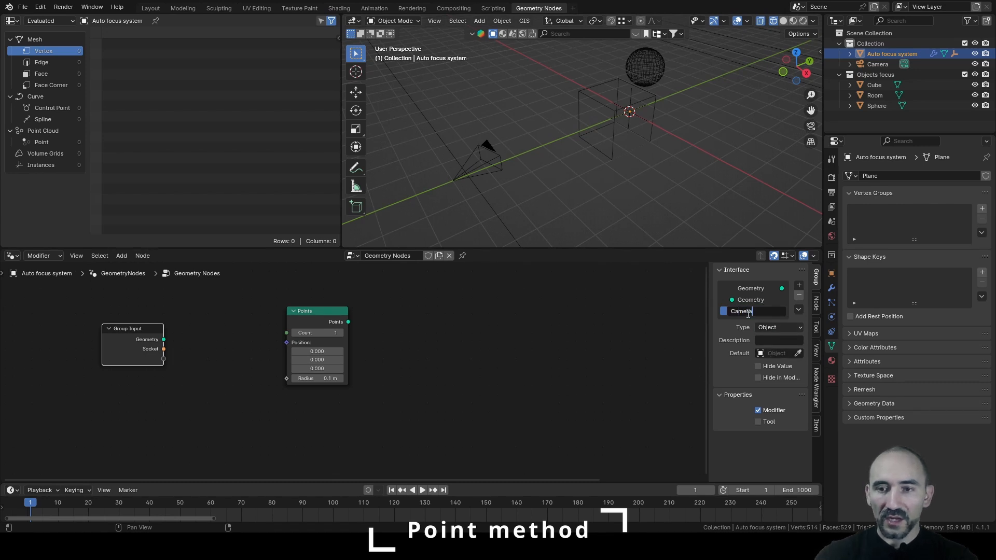
key("Return")
- Add a second group input of type Collection and name it Objects
left_click(799, 286)
left_click(813, 297)
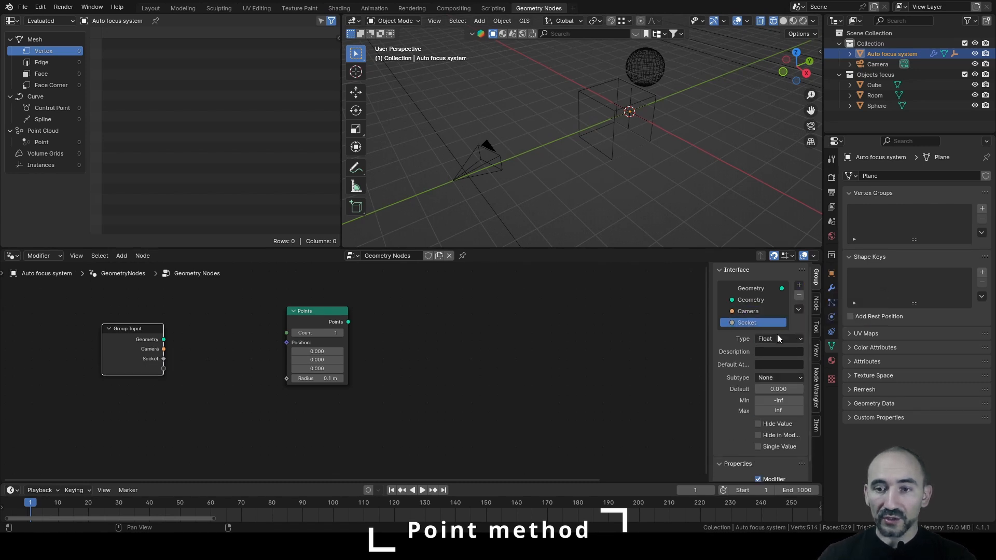
left_click(780, 339)
left_click(783, 426)
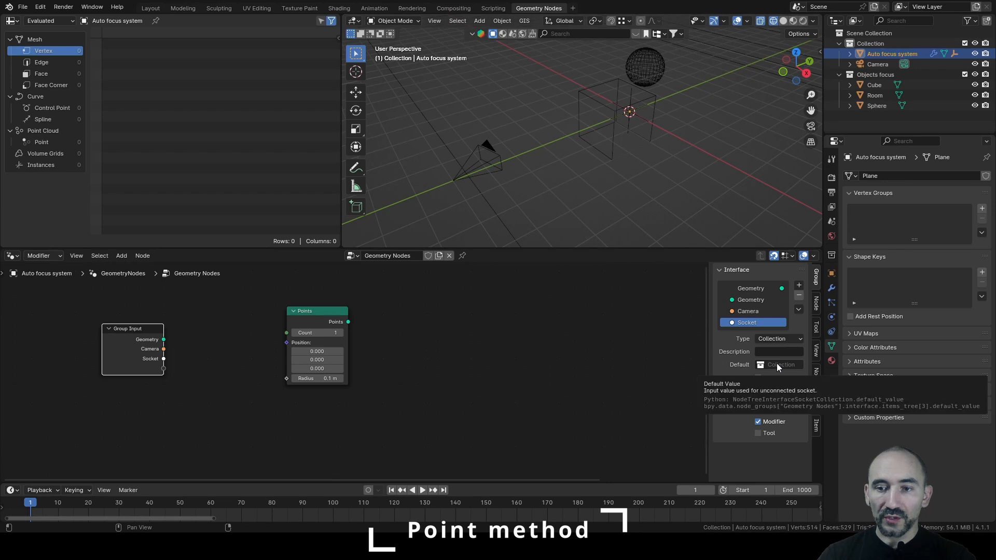
double_click(752, 323)
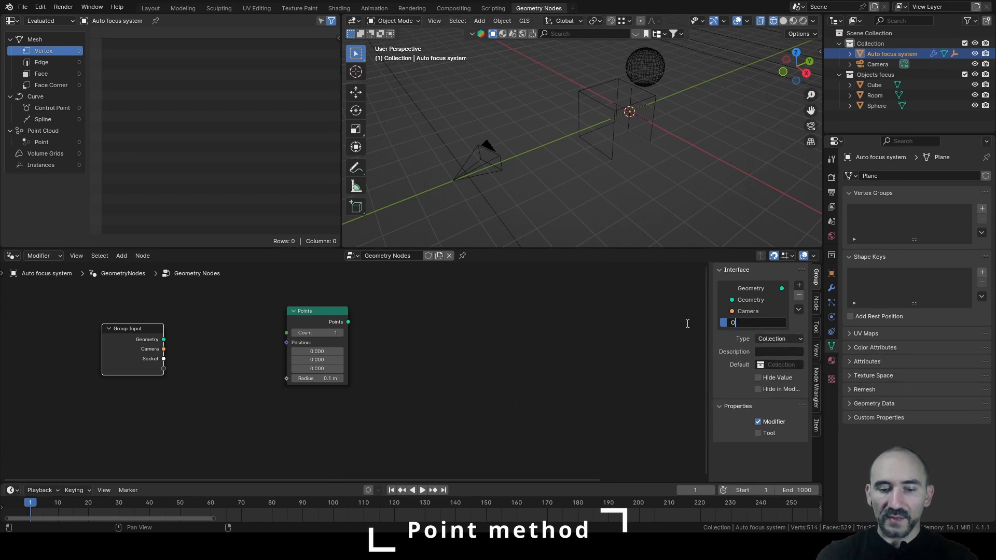
type("Objecs")
- Assign the Camera object and the Objects focus collection to the matching inputs of the Geometry Nodes modifier
left_click(831, 288)
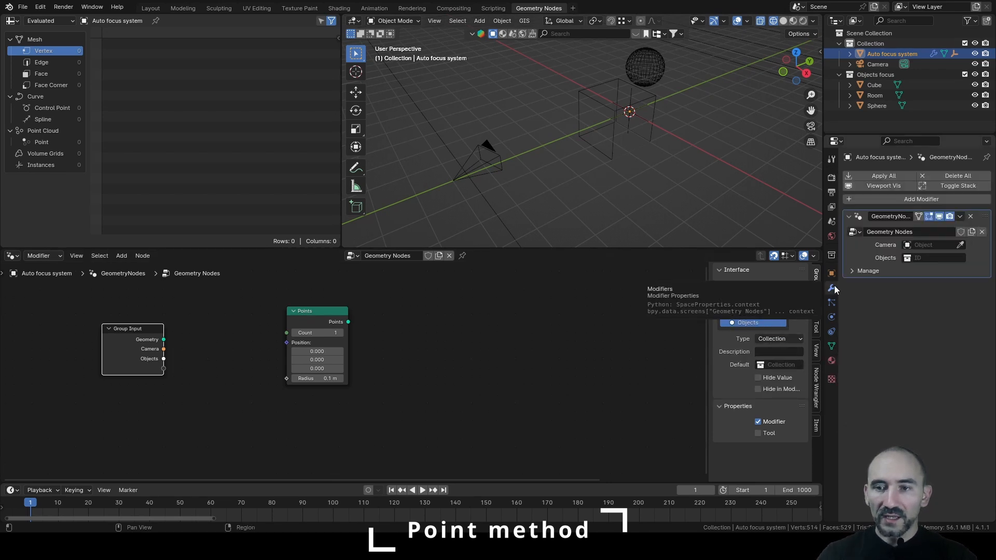
left_click(923, 246)
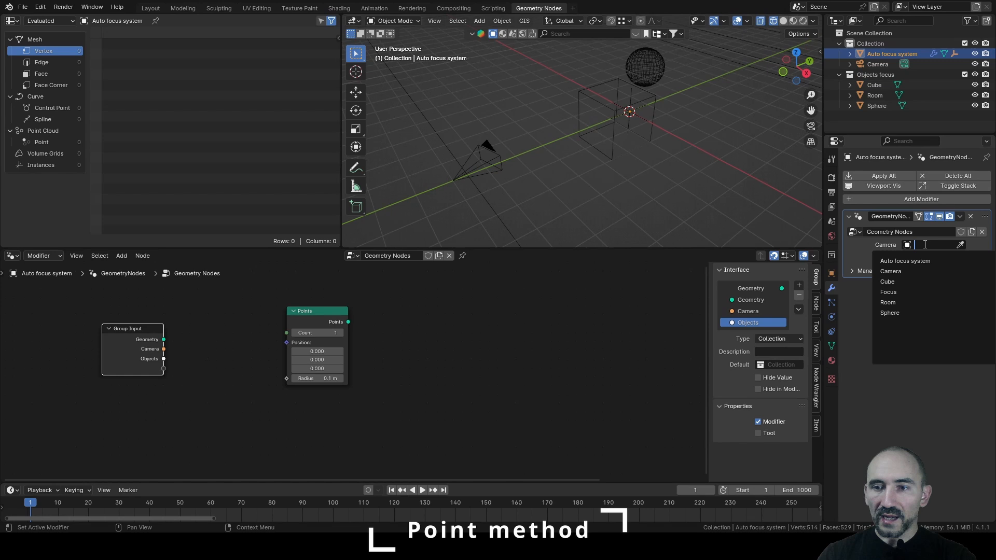
left_click(915, 271)
left_click(924, 258)
left_click(910, 284)
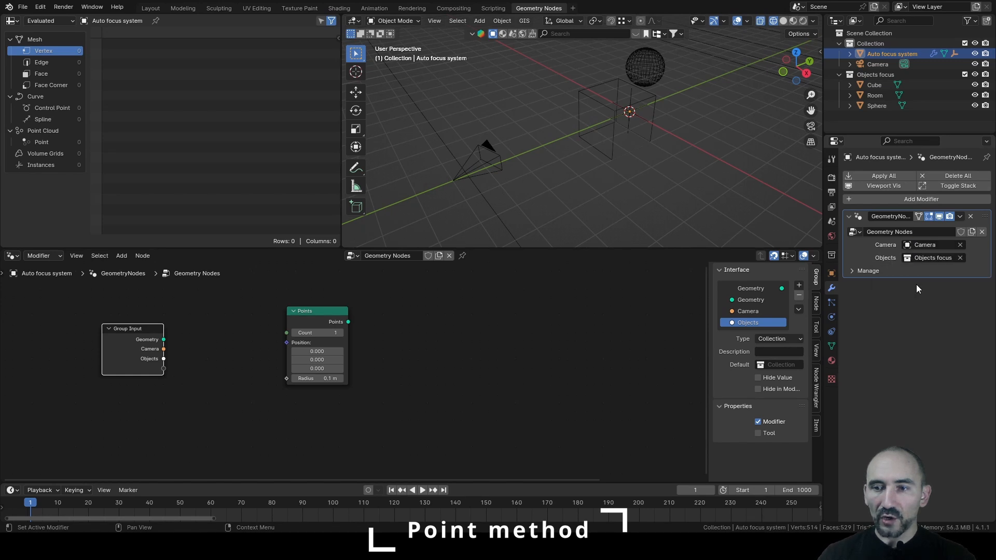
- Add a Transform Geometry node fed by the output of the Points node
left_click_drag(133, 328, 423, 346)
key("Home")
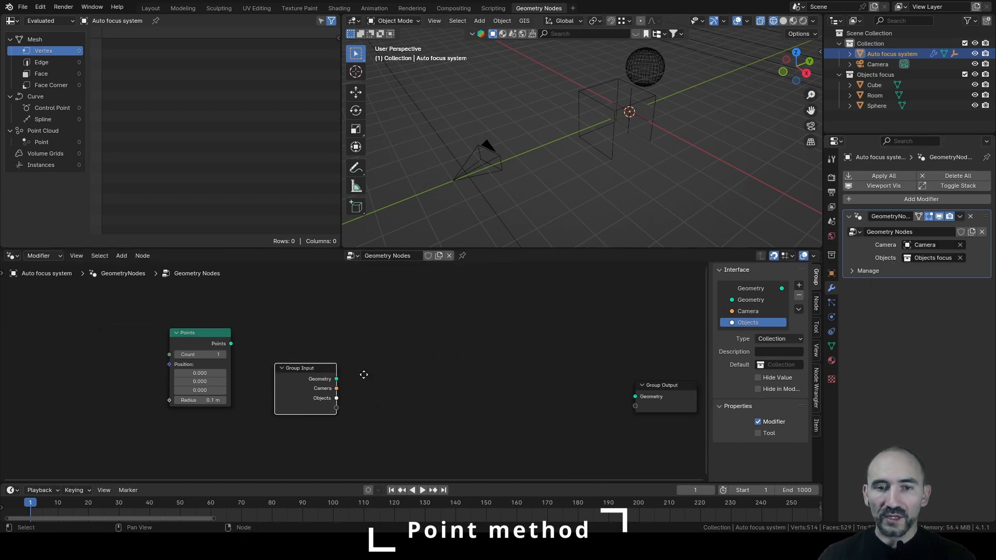
left_click_drag(180, 350, 362, 346)
type("transform")
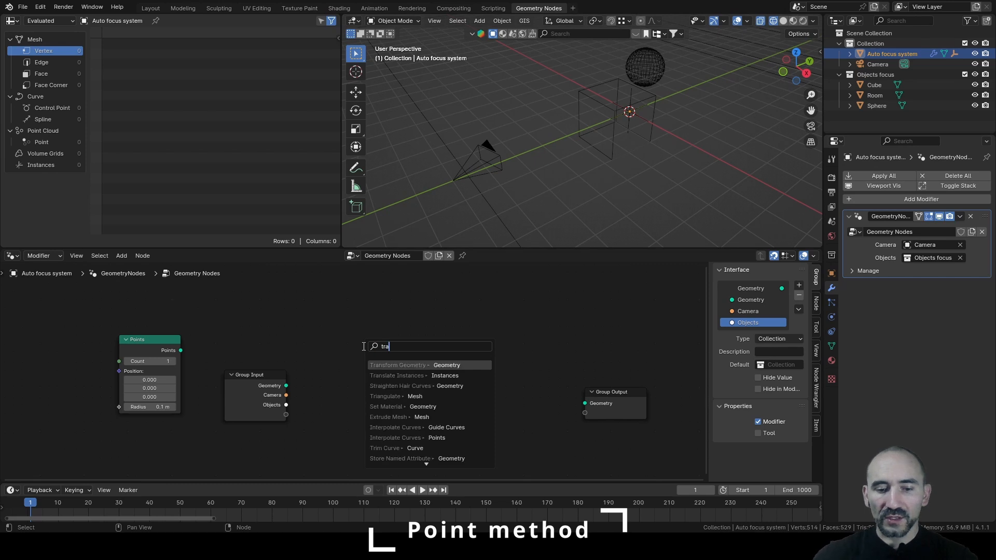
key("Return")
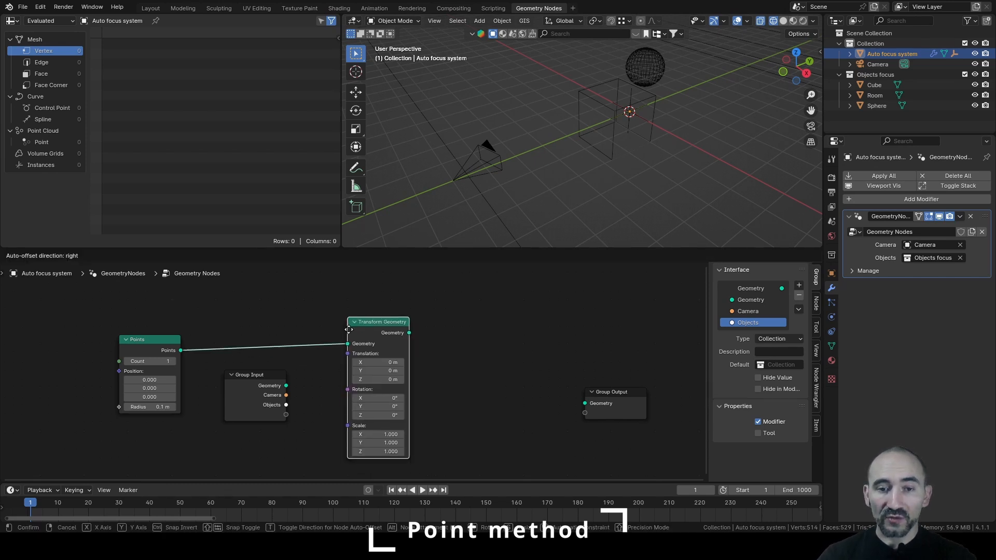
left_click(345, 329)
- Link the Camera input to a new Object Info node, its Location to the Transform Geometry translation, and the transformed geometry to Group Output
left_click(250, 399)
left_click_drag(250, 399, 216, 434)
left_click(241, 423)
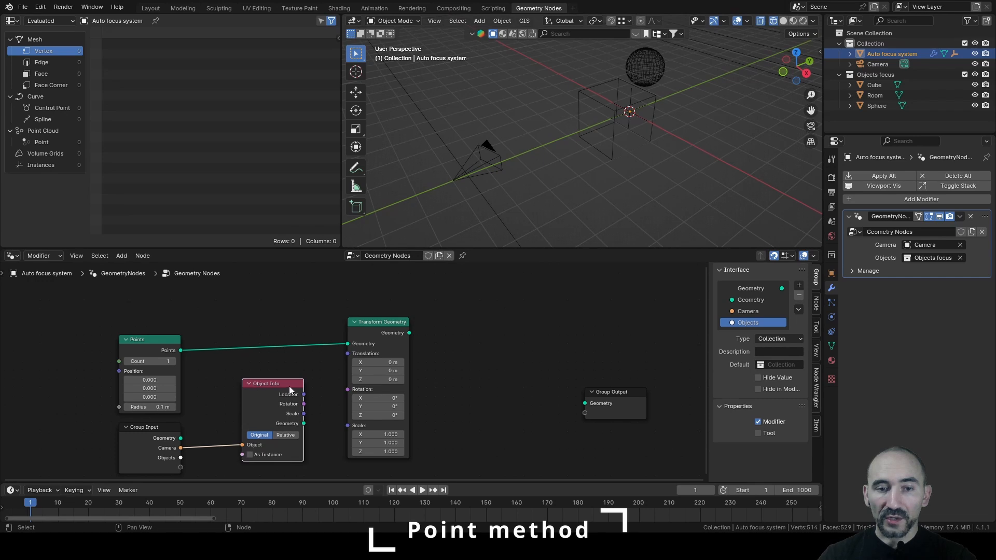
left_click_drag(303, 394, 348, 353)
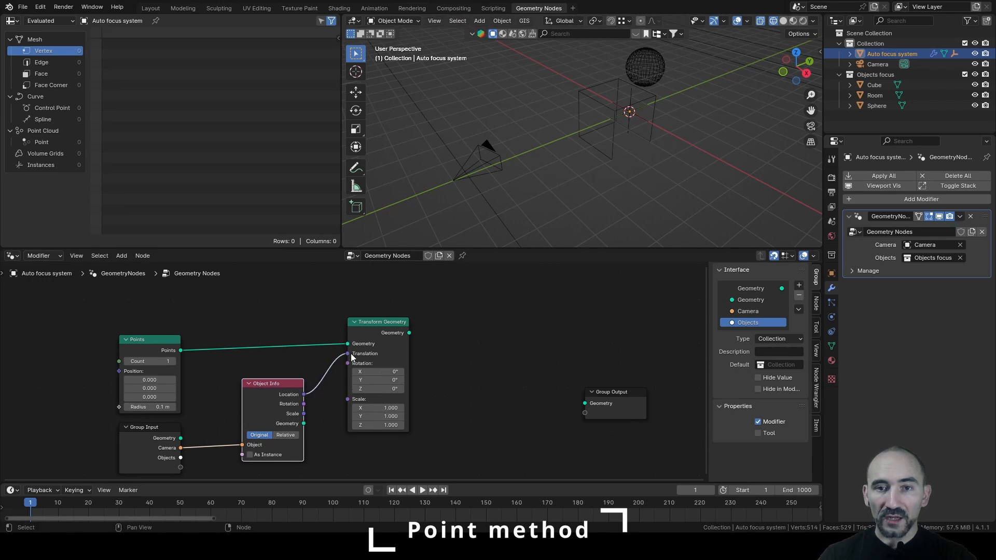
left_click_drag(409, 333, 585, 403)
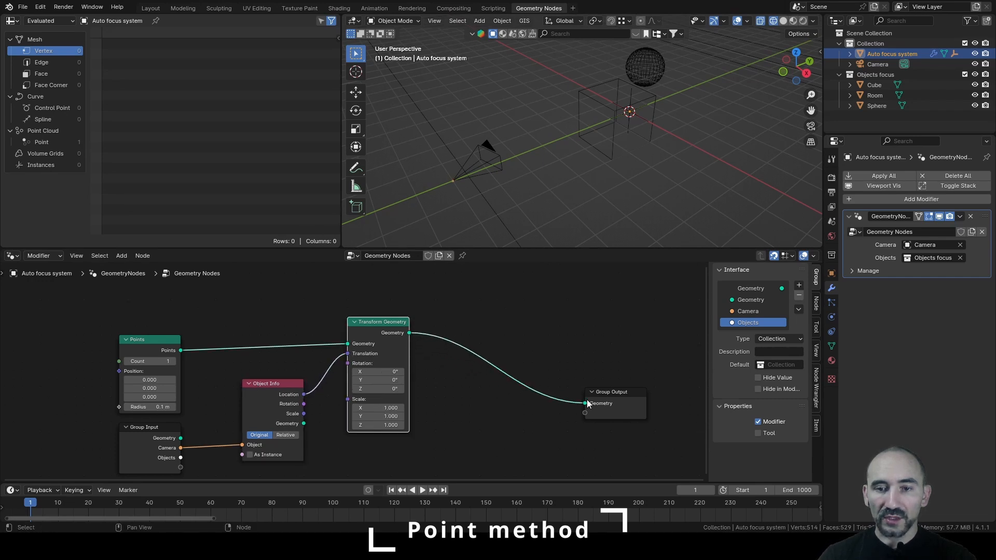
middle_click_drag(461, 192, 568, 158)
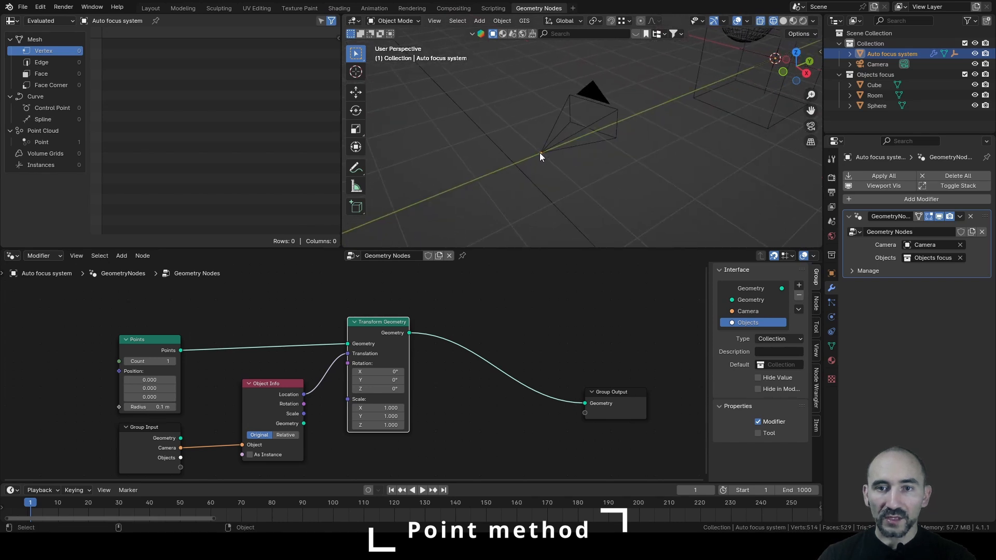
- Link the Object Info node's Rotation output to the Rotation input of the Transform Geometry node
left_click_drag(301, 404, 313, 406)
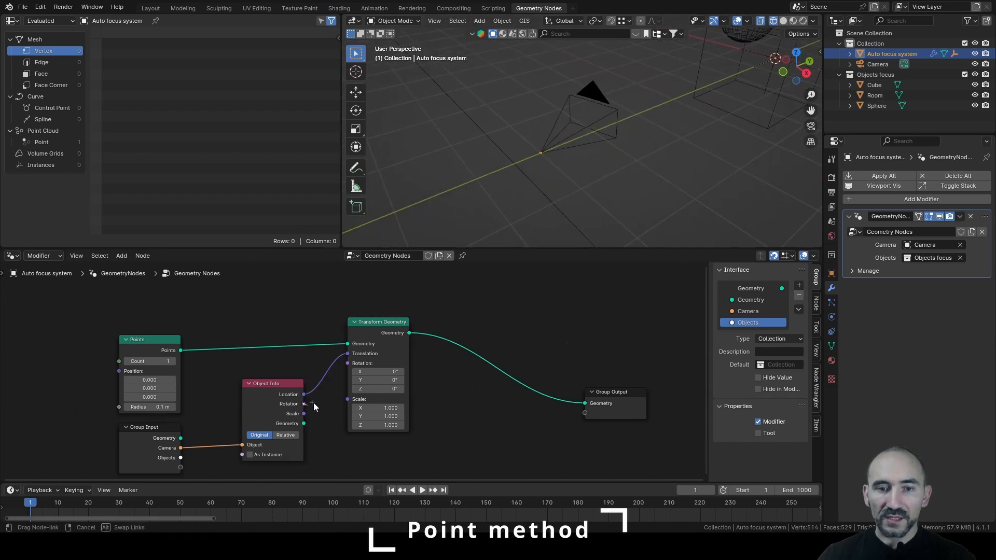
left_click_drag(347, 367, 347, 368)
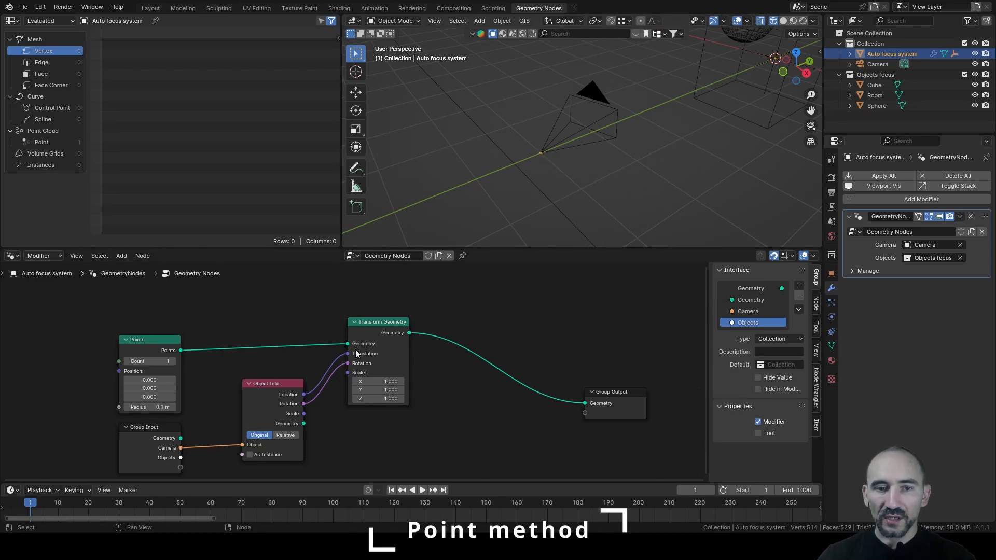
middle_click_drag(469, 213, 456, 238)
- Set the Z position of the Points node to -1
left_click(150, 397)
type("-1")
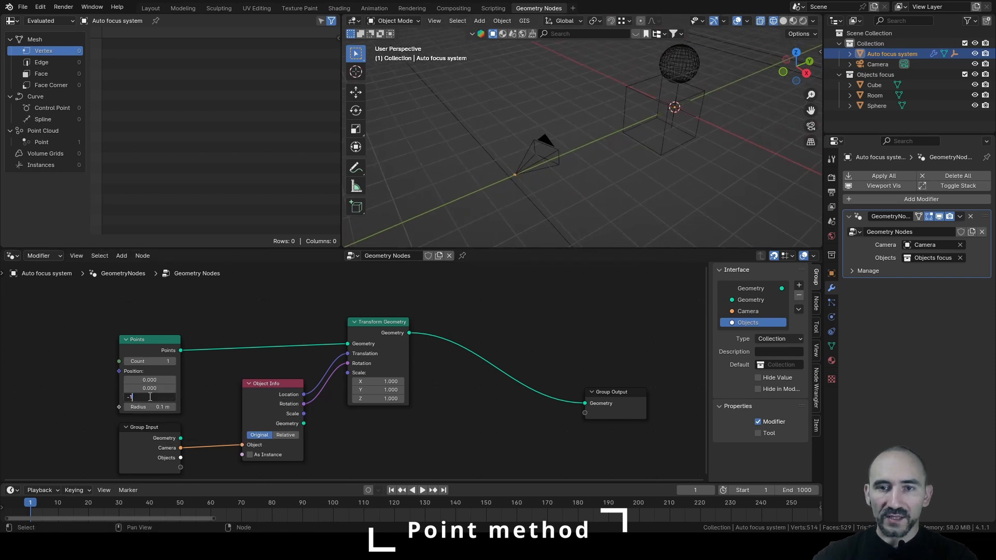
key("Return")
middle_click_drag(496, 219, 509, 136)
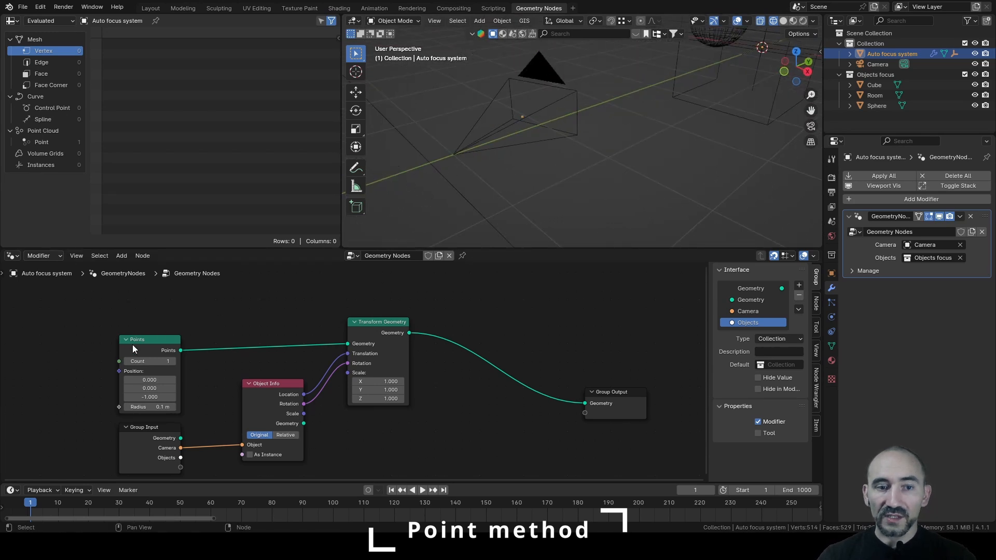
- Select the camera in top view and change its Z rotation to about -21.3°
key("KP_7")
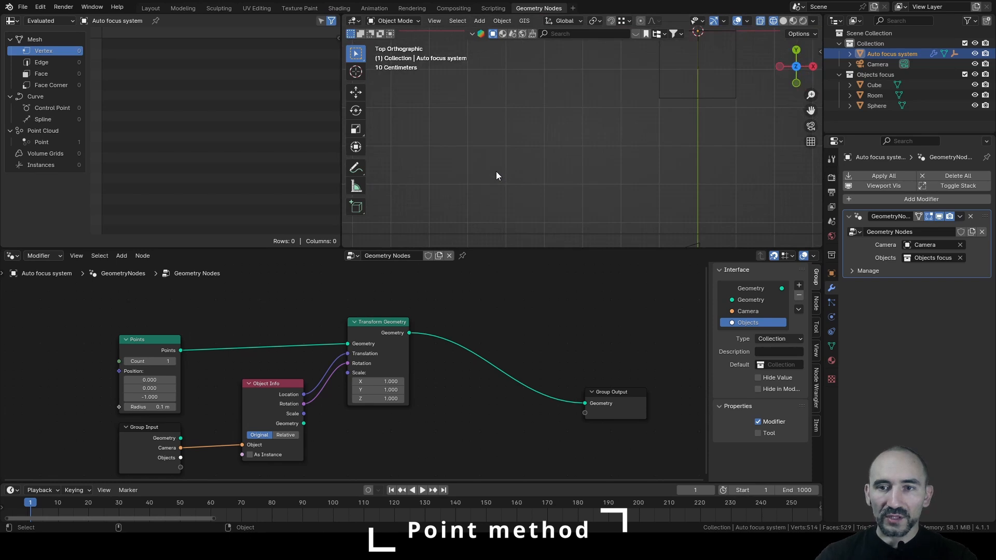
middle_click_drag(496, 171, 493, 114, "shift")
scroll(562, 129, "up", 5)
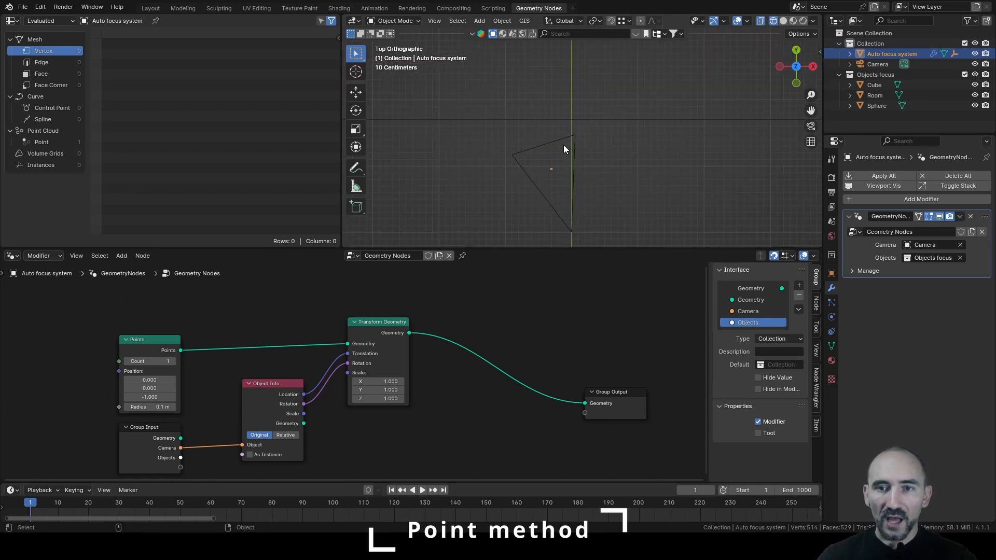
left_click(567, 146)
key("n")
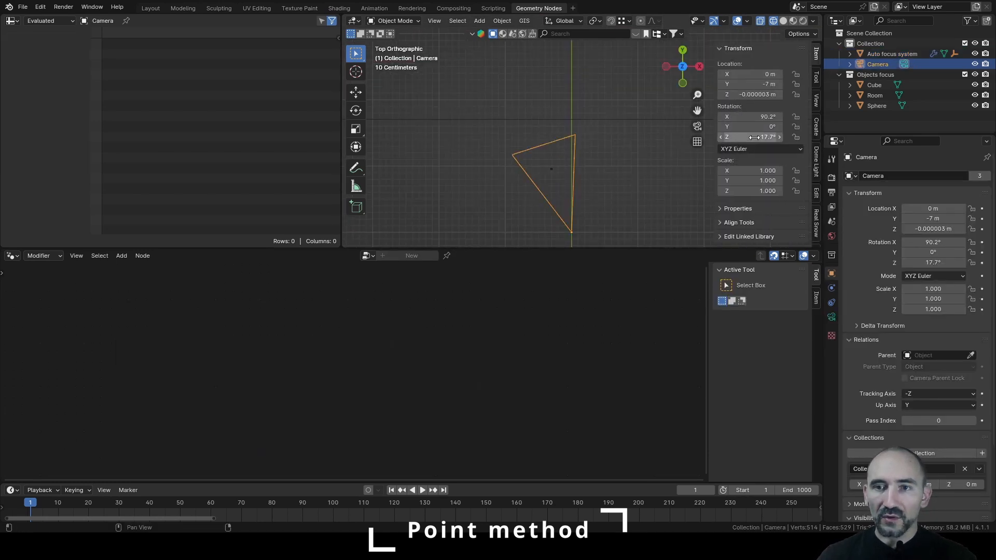
mouse_move(752, 137)
left_mouse_down()
mouse_move(726, 137)
mouse_move(786, 137)
mouse_move(706, 137)
mouse_move(799, 137)
mouse_move(737, 137)
mouse_move(794, 137)
mouse_move(746, 137)
left_mouse_up()
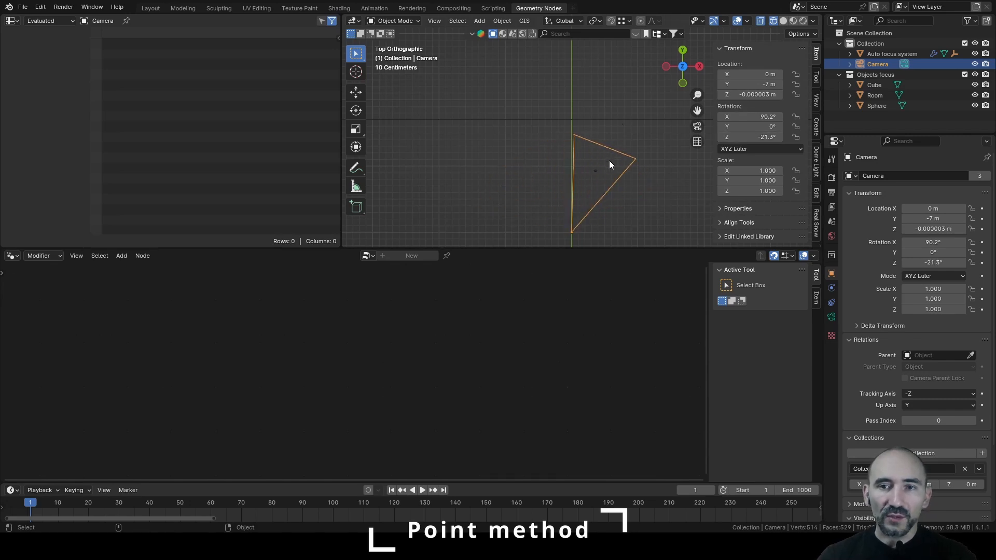
- Reselect the Auto focus system point in front of the camera
left_click(594, 171)
scroll(582, 143, "down", 3)
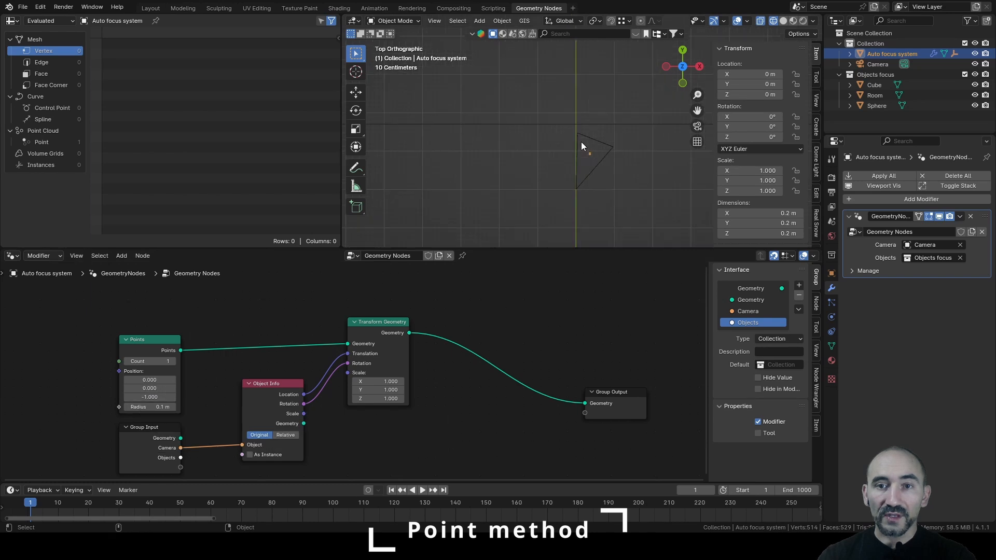
middle_click_drag(570, 99, 560, 161, "shift")
scroll(561, 161, "down", 3)
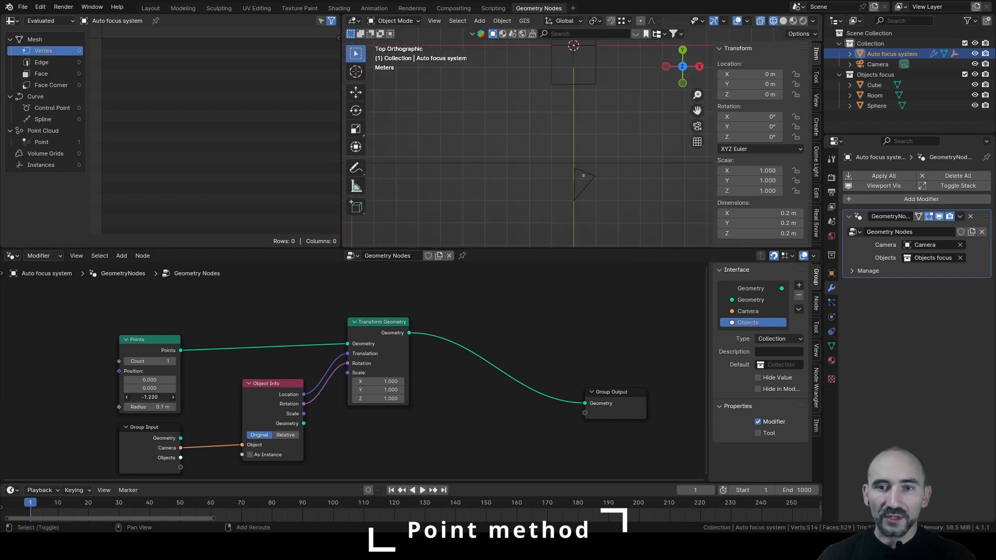
- Try shifting the Points node's Z position to -1.04 and sliding its X position
left_click_drag(149, 397, 179, 397)
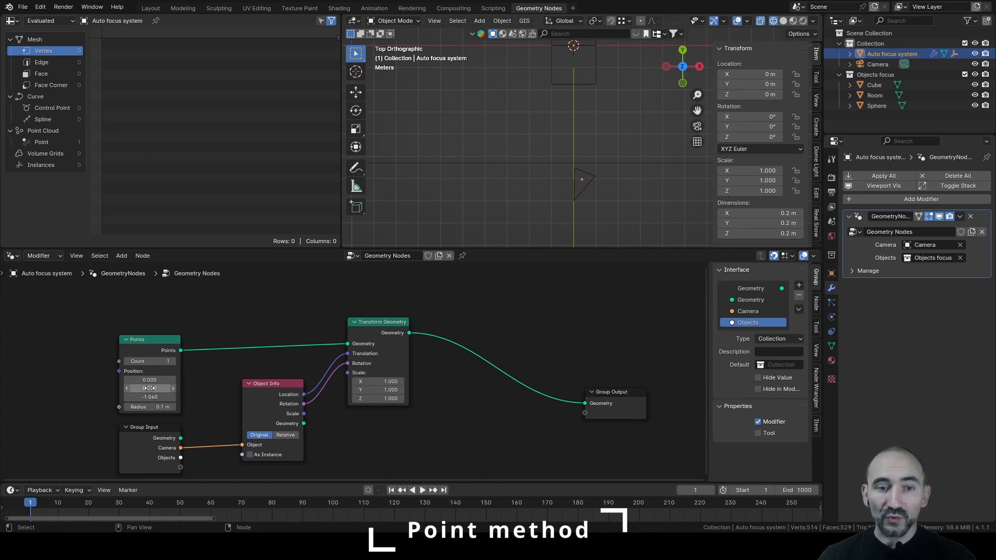
mouse_move(150, 380)
left_mouse_down()
mouse_move(158, 380)
mouse_move(146, 383)
left_mouse_up()
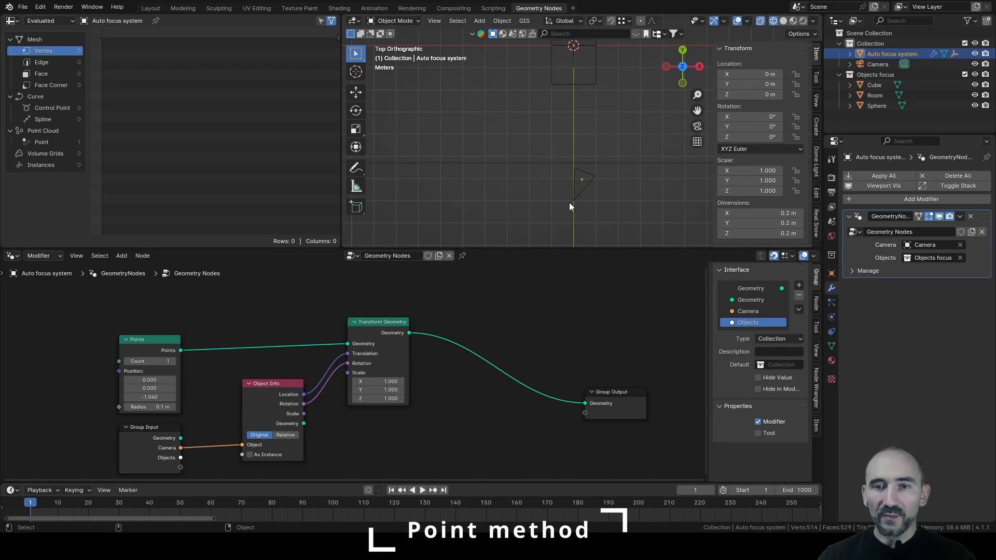
middle_click_drag(557, 178, 474, 188, "shift")
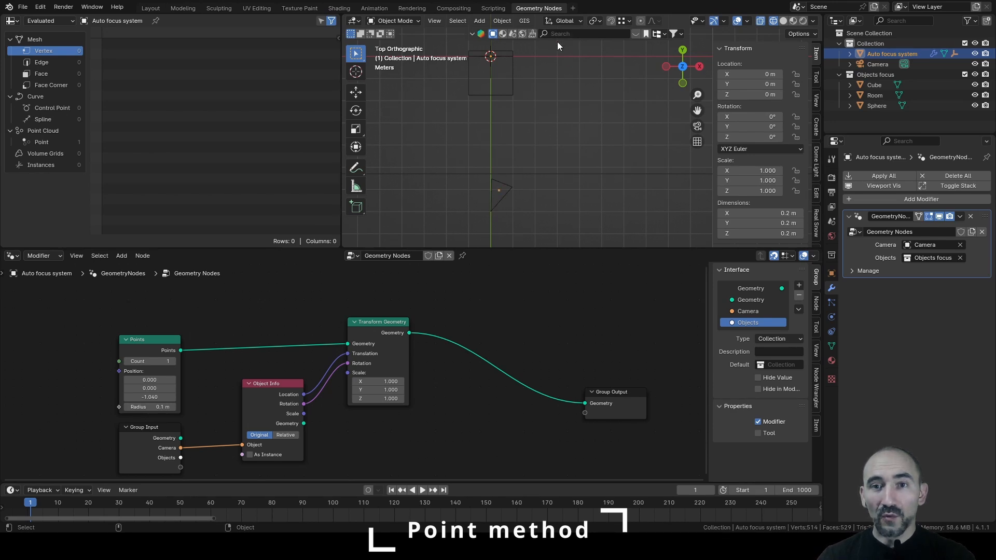
scroll(574, 67, "down", 3)
middle_click_drag(575, 67, 551, 148, "shift")
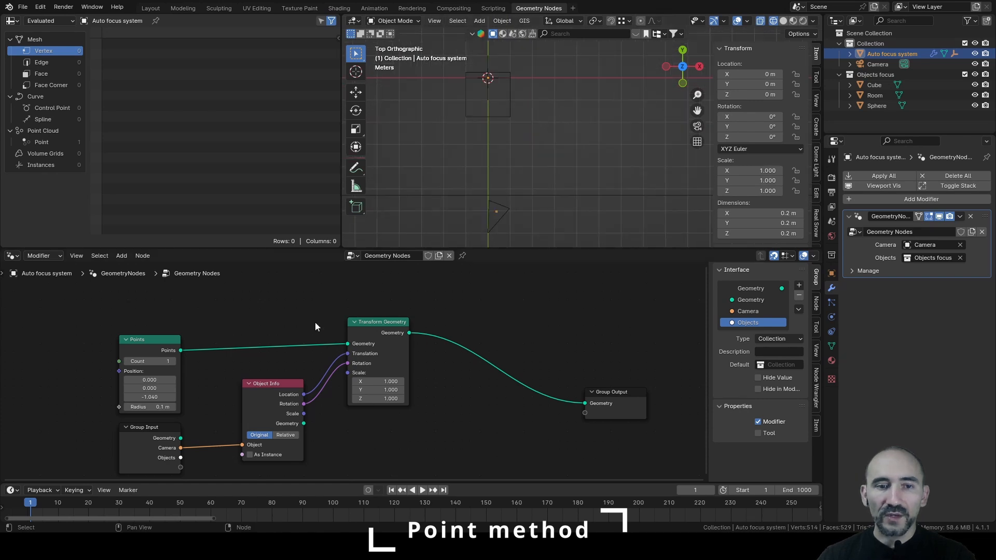
- Save the file and set the Points node's Z position to -1
key("ctrl+s")
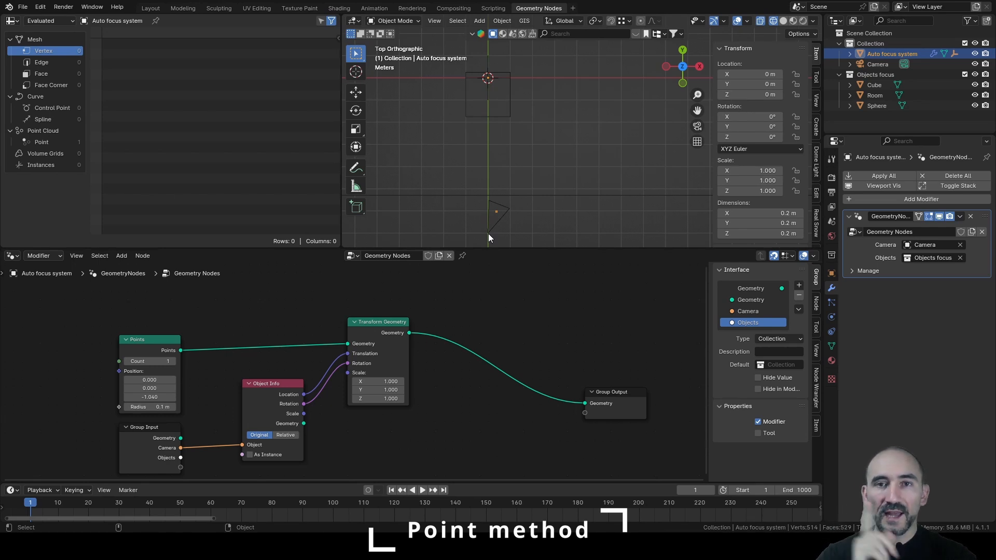
left_click(148, 397)
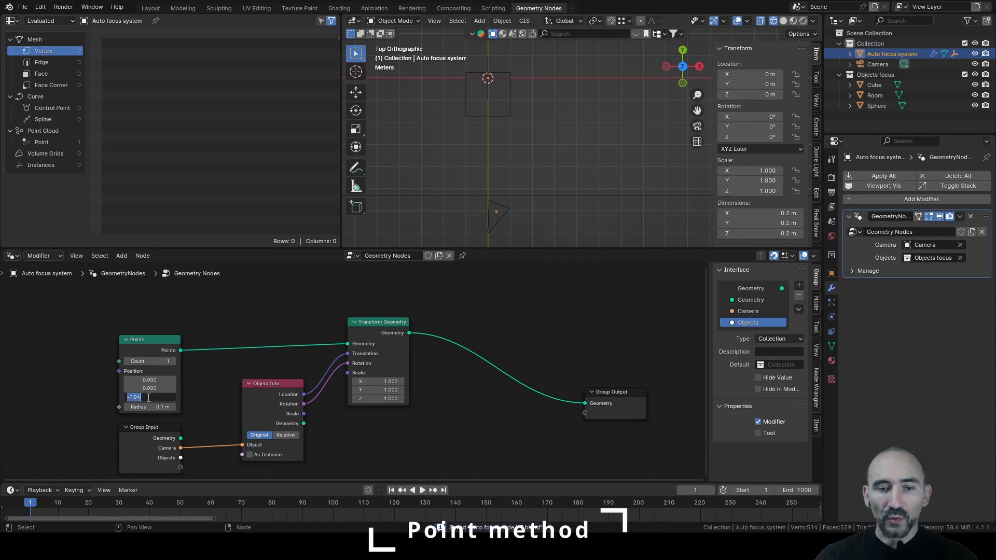
key("BackSpace")
type("0")
key("Return")
- Switch the camera's Object Info node to Relative and move the Group Output node farther away from Transform Geometry
middle_click_drag(148, 397, 123, 374)
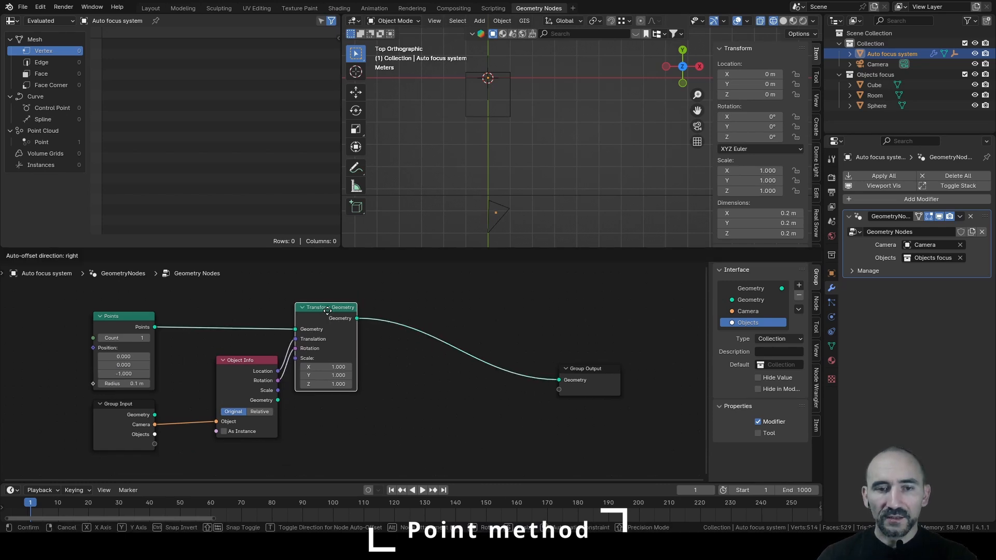
left_click(261, 410)
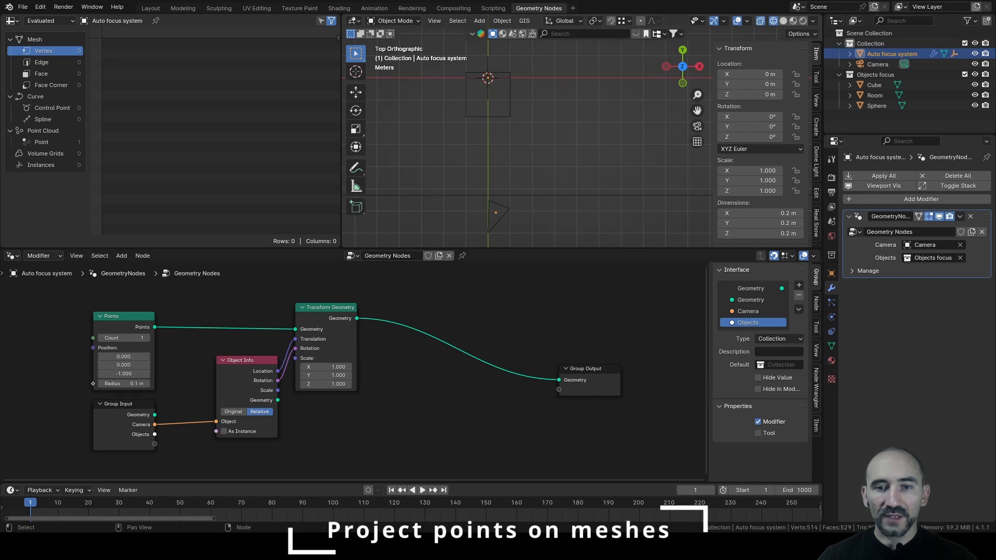
scroll(448, 349, "down", 5)
middle_click_drag(448, 349, 254, 333)
left_click_drag(349, 346, 613, 317)
scroll(290, 347, "up", 5)
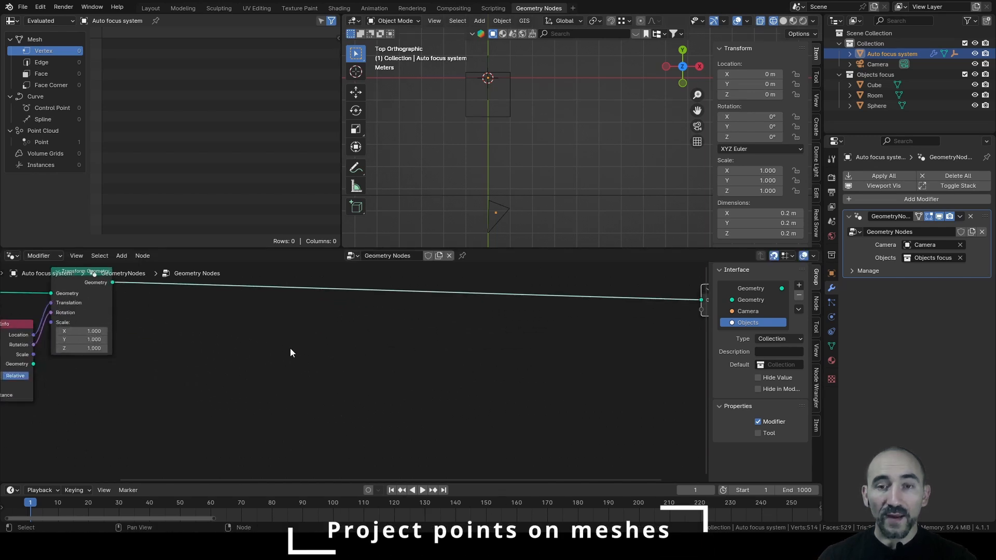
- Add a Raycast node below the link between Transform Geometry and Group Output
left_click(291, 347)
middle_click_drag(290, 348, 342, 388)
key("F3")
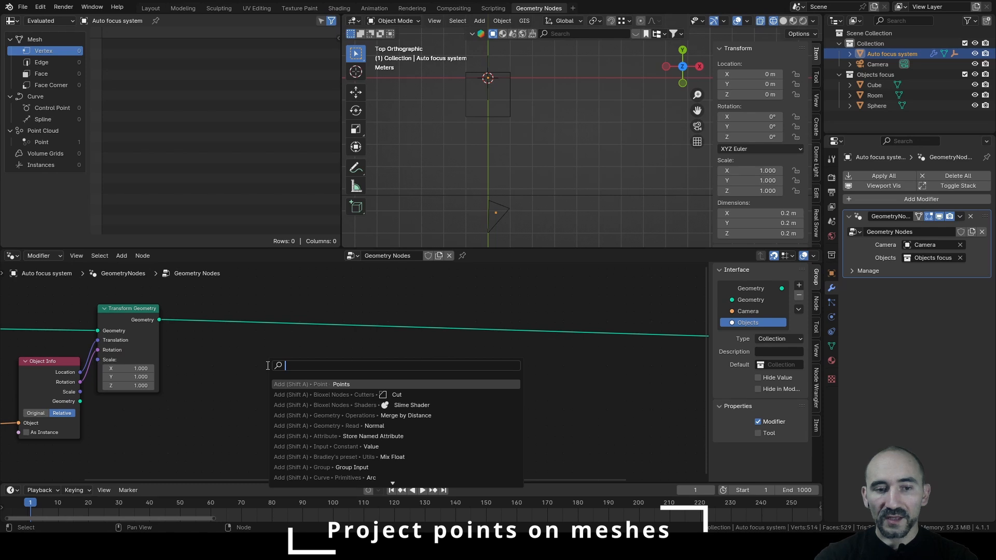
type("raycast")
key("Return")
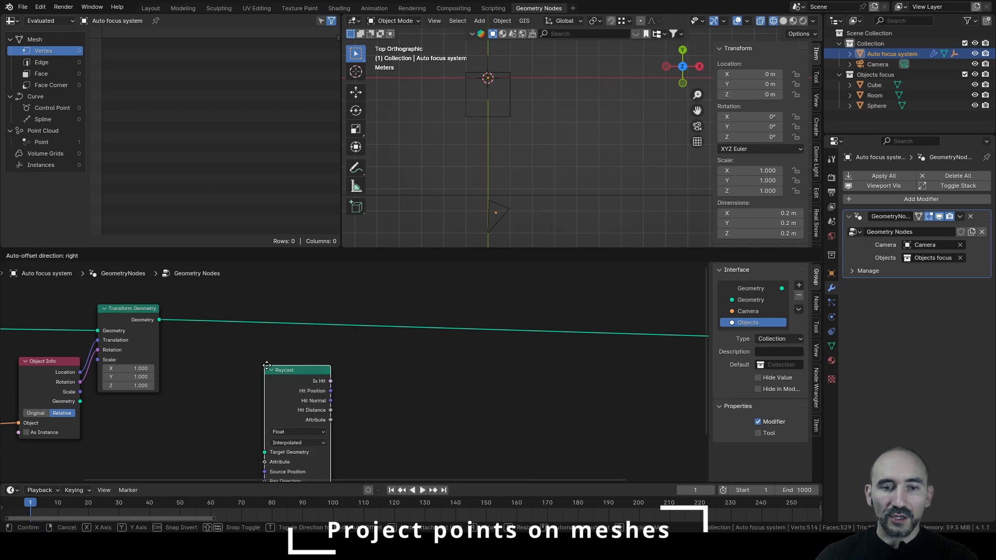
left_click(351, 355)
scroll(316, 378, "down", 2)
middle_click_drag(306, 397, 404, 384)
scroll(389, 390, "up", 1)
middle_click_drag(480, 236, 532, 155)
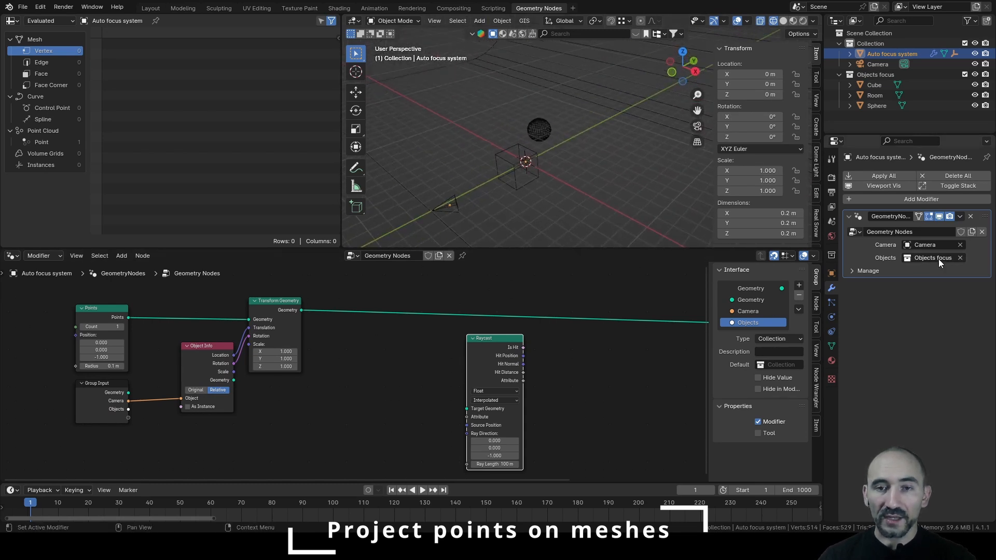
- Add a second Group Input node and feed its Objects output into a new Collection Info node
key("F3")
type("group in")
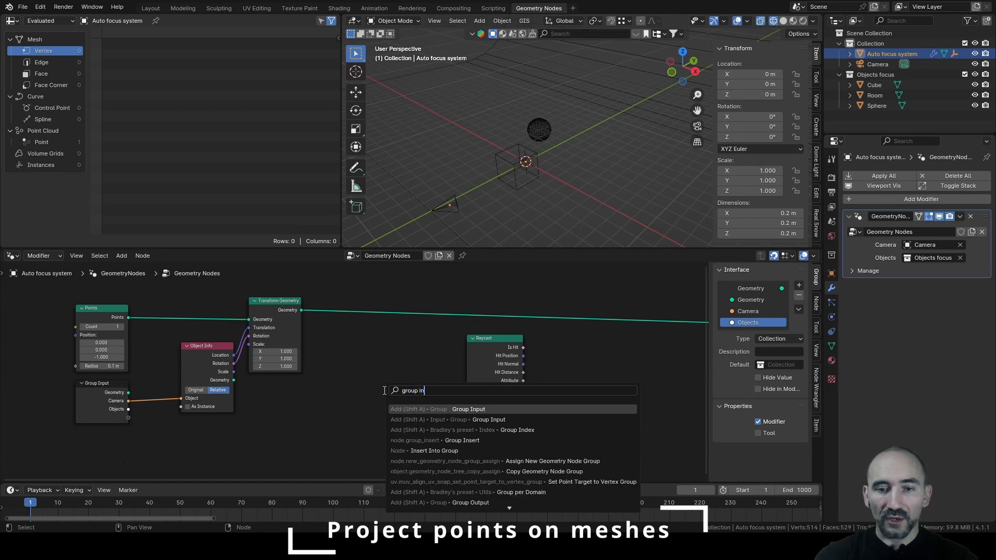
key("Return")
left_click(309, 397)
left_click_drag(361, 424, 398, 424)
left_click(399, 424)
left_click(397, 414)
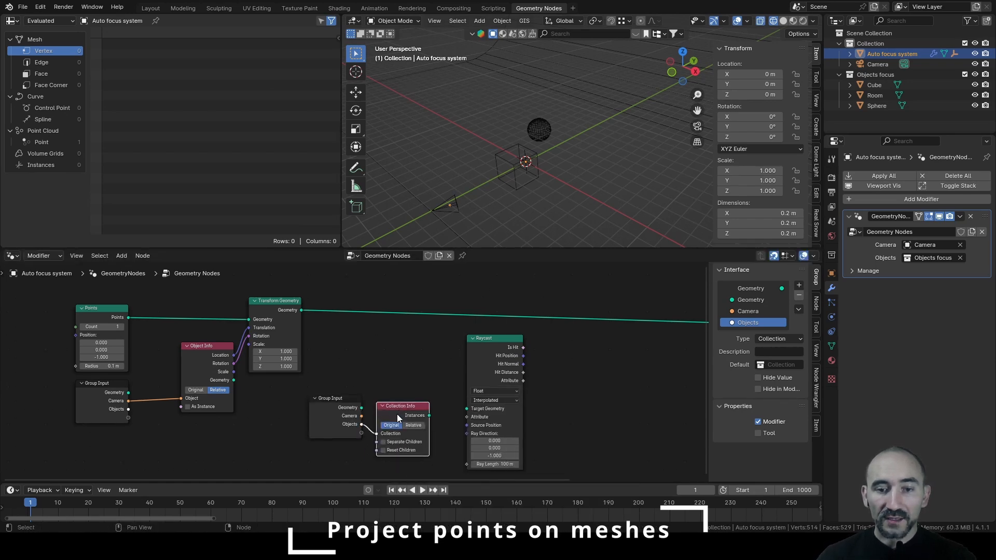
- Route the Collection Info instances through a new Realize Instances node into the Raycast node's Target Geometry, spacing the Raycast node to fit
scroll(287, 384, "up", 2)
left_click_drag(364, 305, 441, 311)
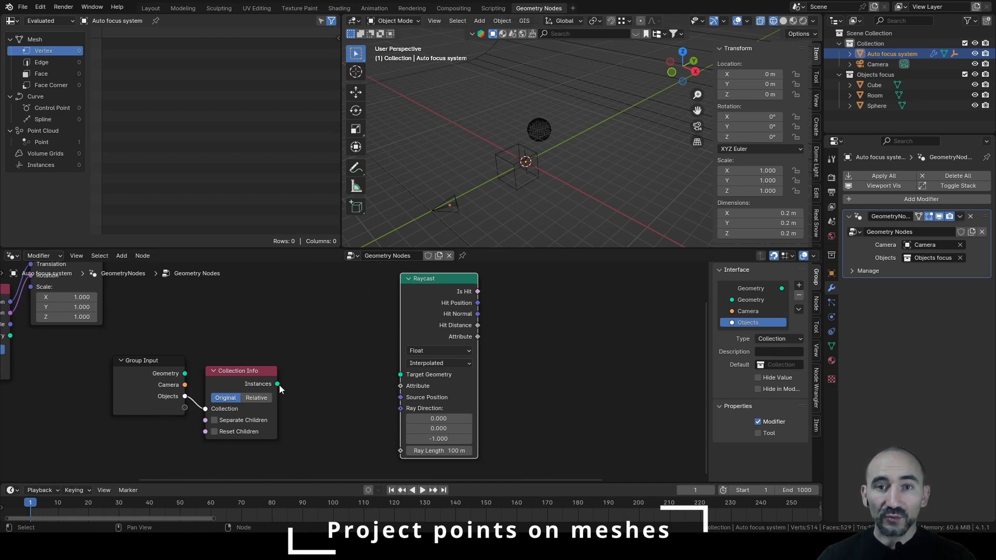
left_click_drag(277, 384, 304, 376)
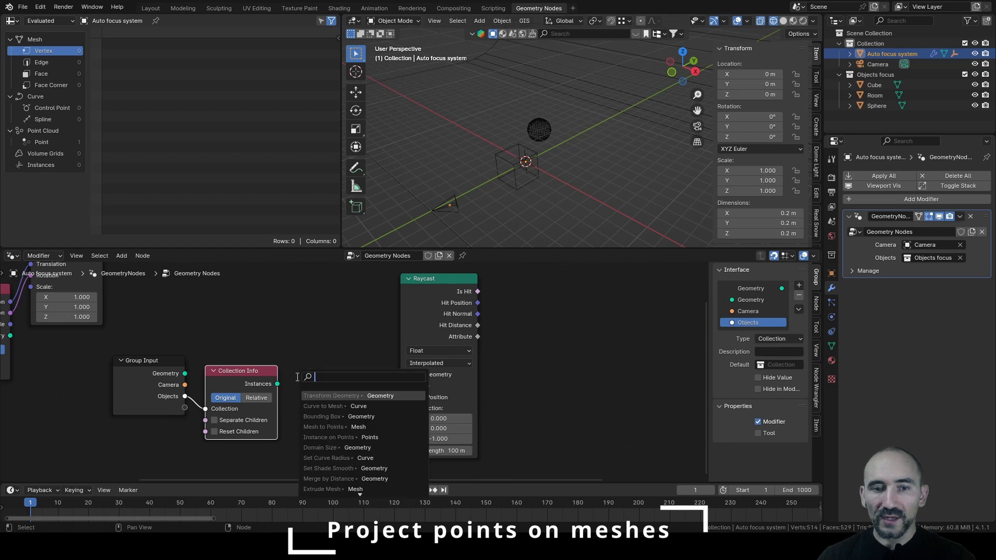
type("realize")
key("Return")
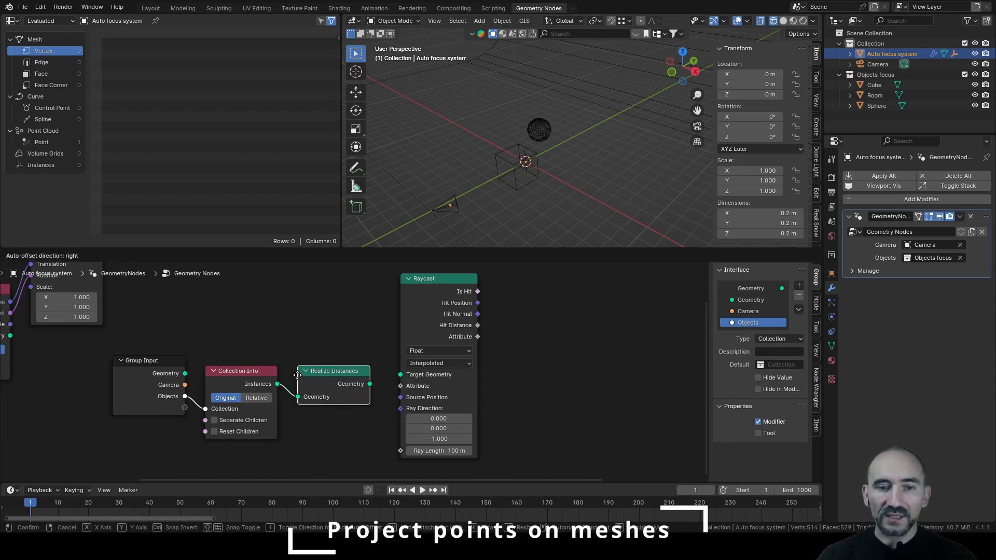
left_click(308, 375)
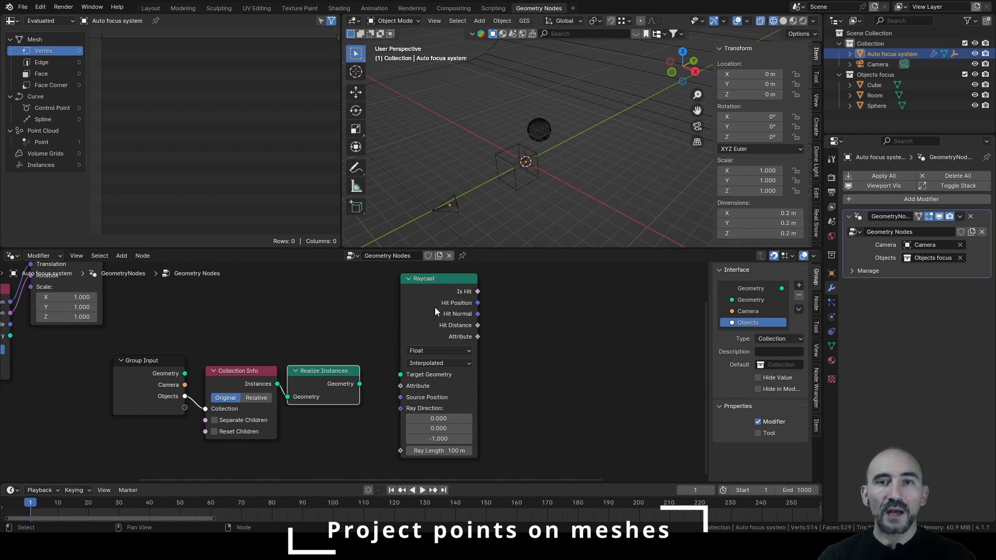
left_click_drag(398, 371, 370, 374)
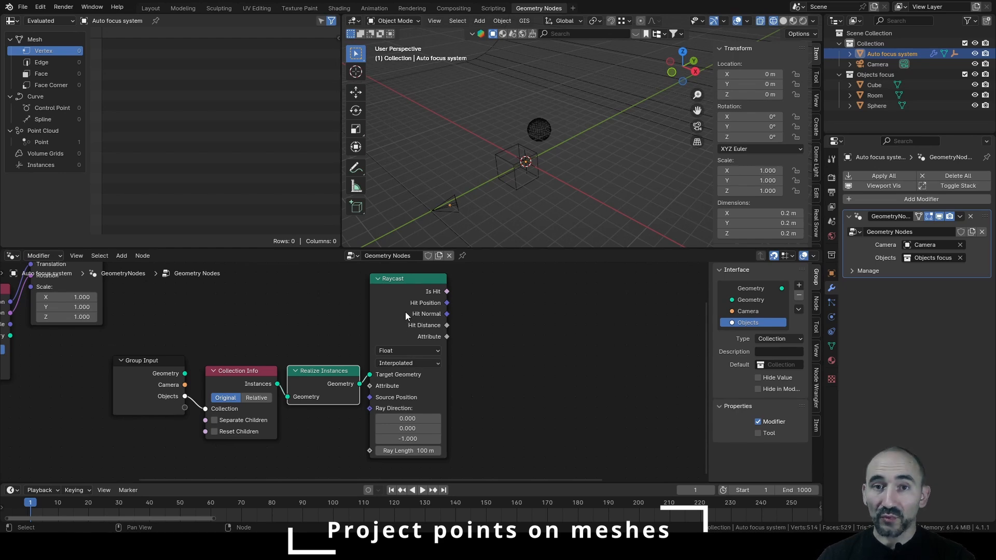
left_click_drag(406, 311, 427, 310)
- Link the camera Object Info node's Location to the Raycast node's Source Position
scroll(409, 388, "down", 1)
middle_click_drag(409, 387, 445, 447)
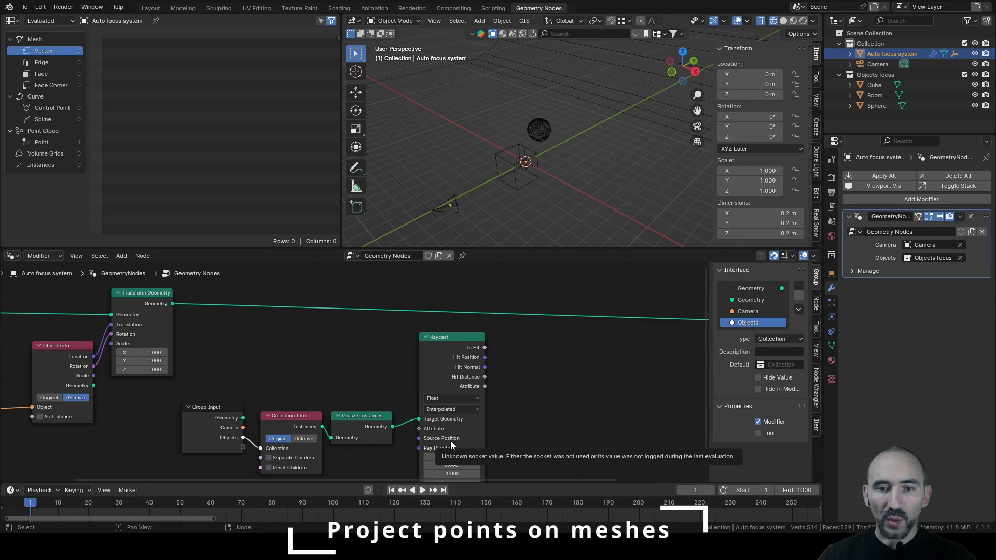
scroll(465, 430, "down", 1)
middle_click_drag(197, 378, 246, 371)
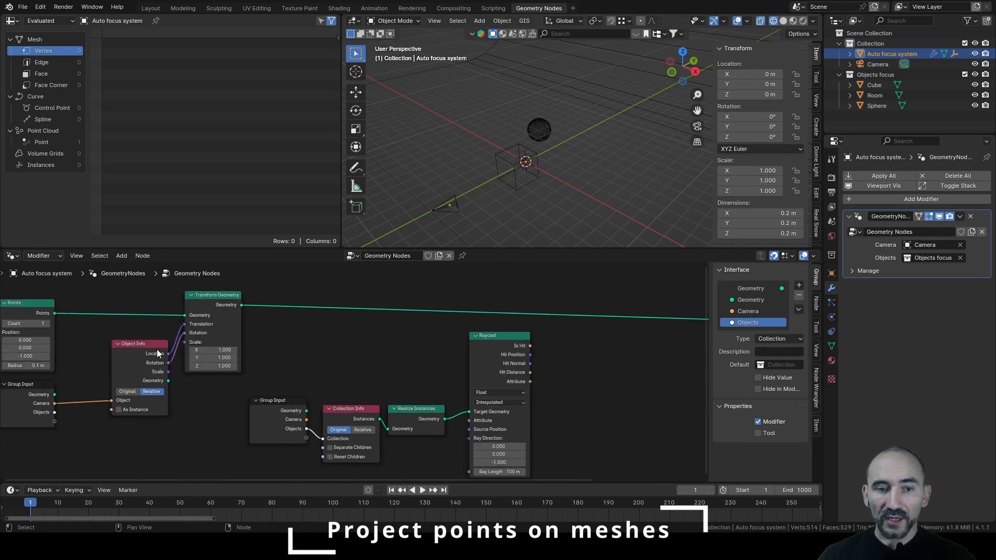
left_click_drag(168, 356, 469, 429)
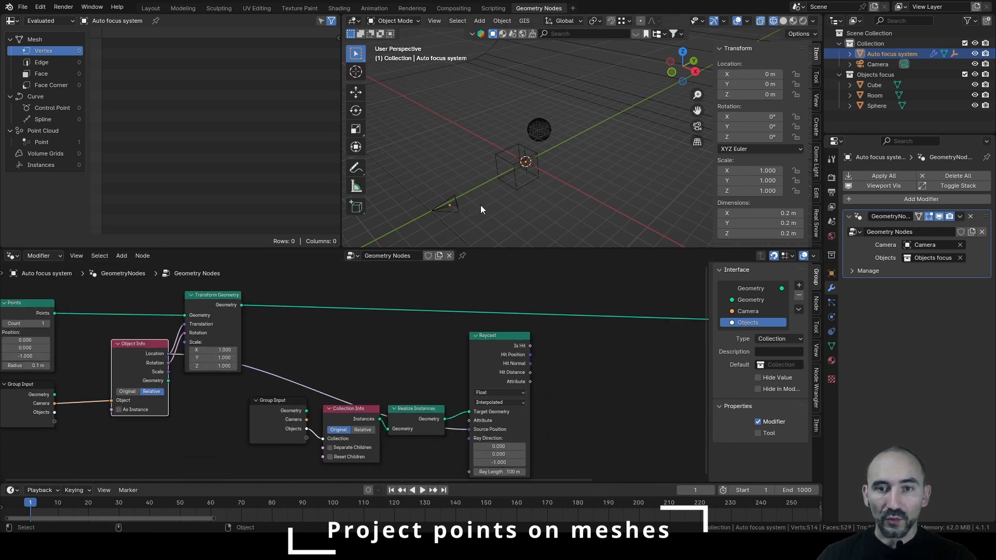
middle_click_drag(481, 205, 506, 158, "shift")
scroll(506, 158, "up", 3)
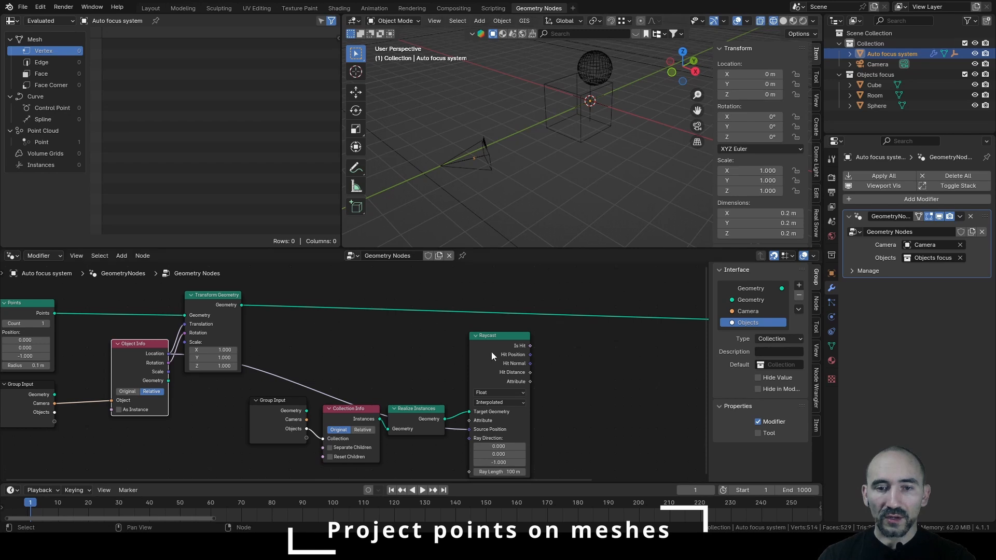
middle_click_drag(423, 409, 427, 371)
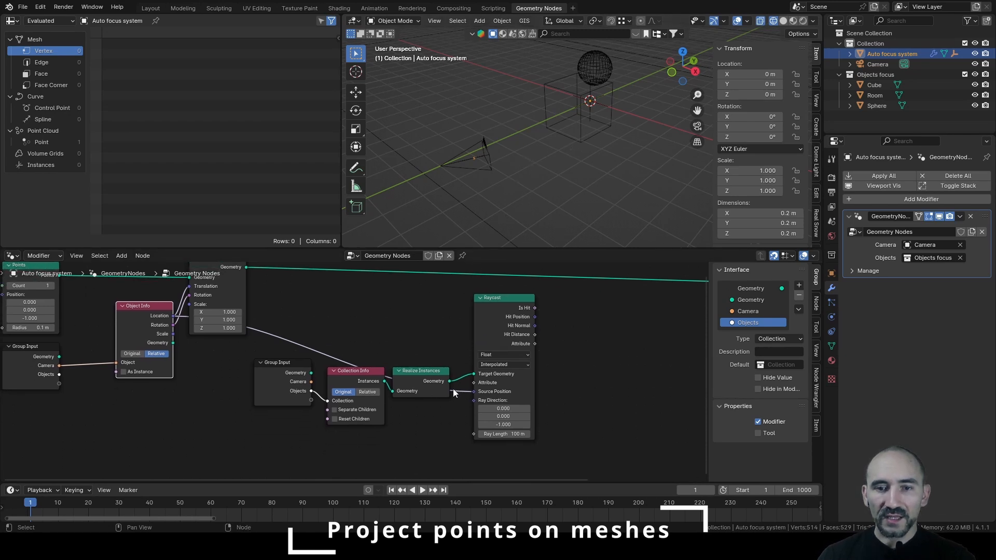
middle_click_drag(304, 313, 279, 347)
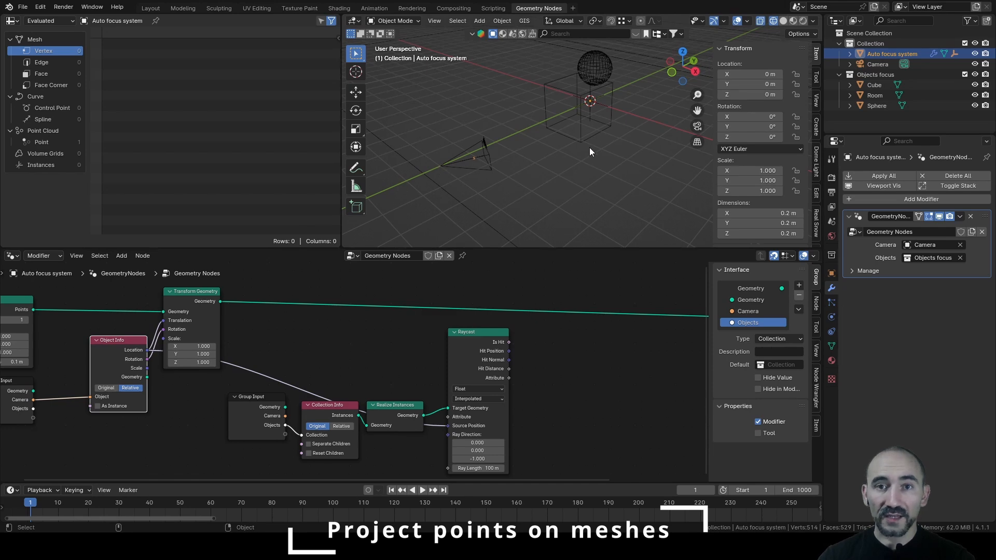
- Add a Sample Index node before the Raycast node and feed it the Transform Geometry node's geometry
left_click(275, 382)
key("shift+a")
type("sample")
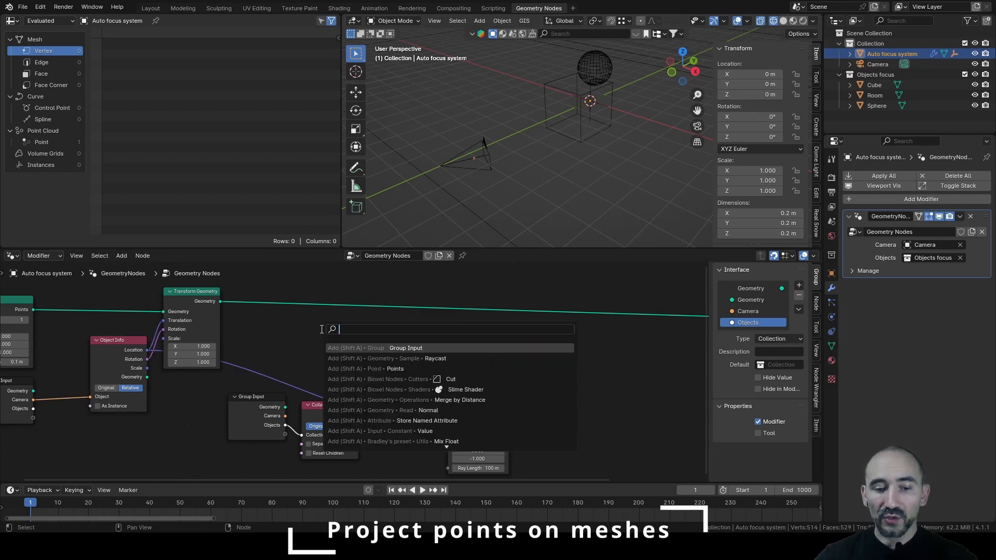
key("Return")
left_click(369, 314)
left_click_drag(220, 301, 366, 366)
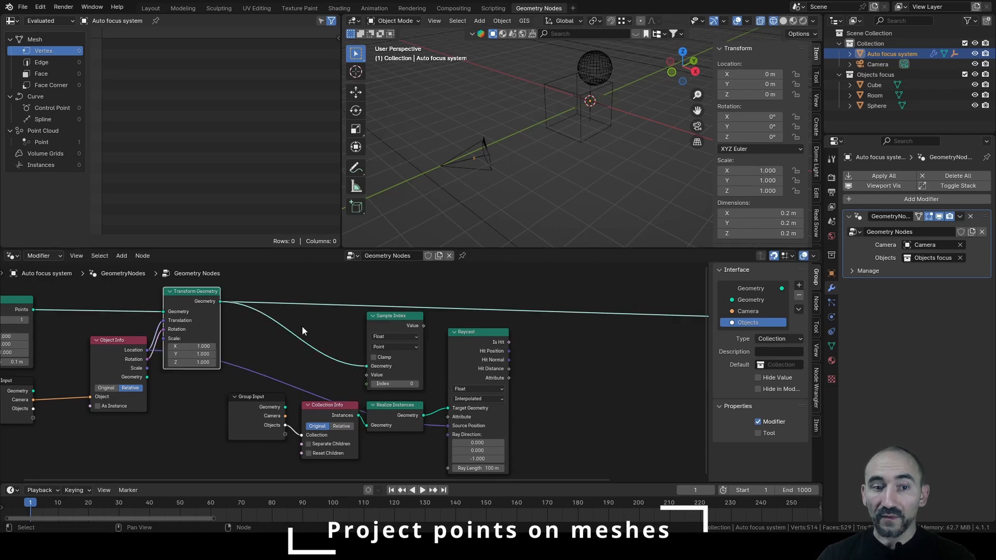
- Move the Raycast branch down to free up space and set the Sample Index data type to Vector
scroll(365, 344, "down", 5)
left_click_drag(289, 413, 429, 379)
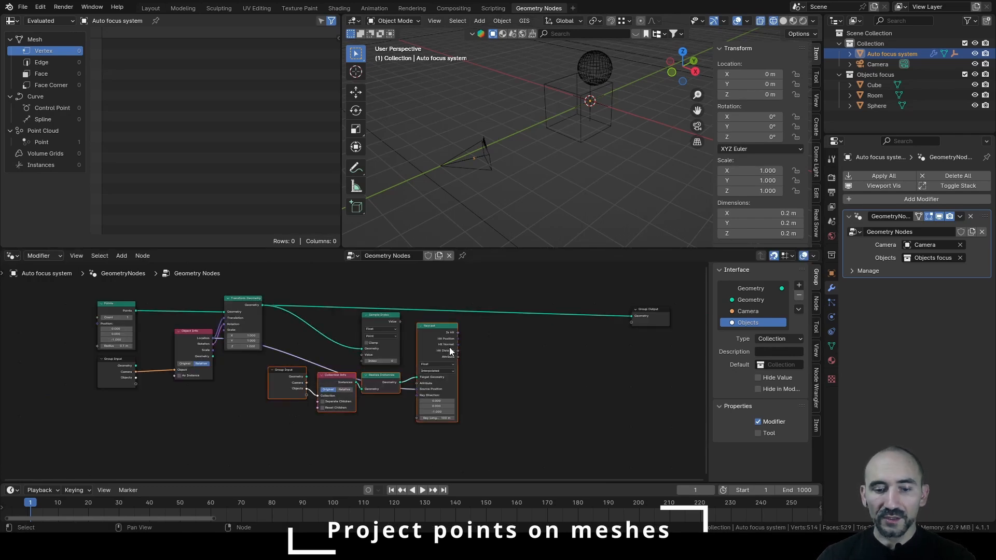
left_click(390, 306)
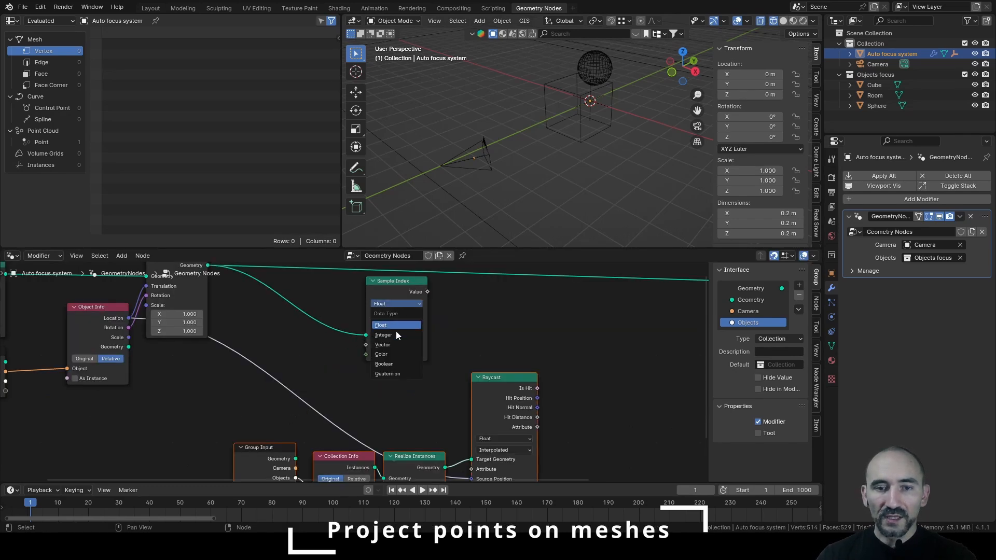
left_click(399, 344)
- Add Position and Index nodes and link them to the Sample Index node's Value and Index inputs
key("shift+a")
type("pos")
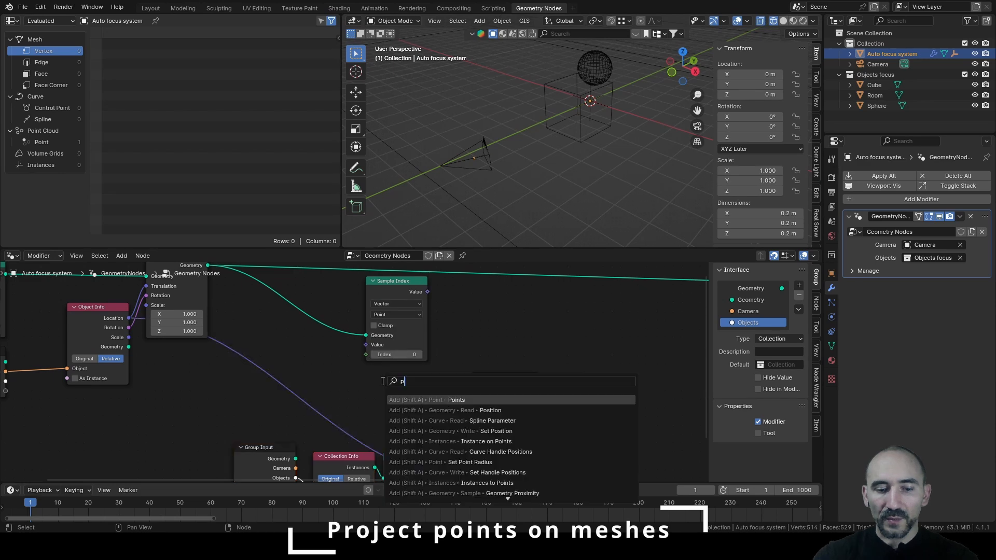
key("Return")
left_click(277, 338)
key("shift+a")
type("index")
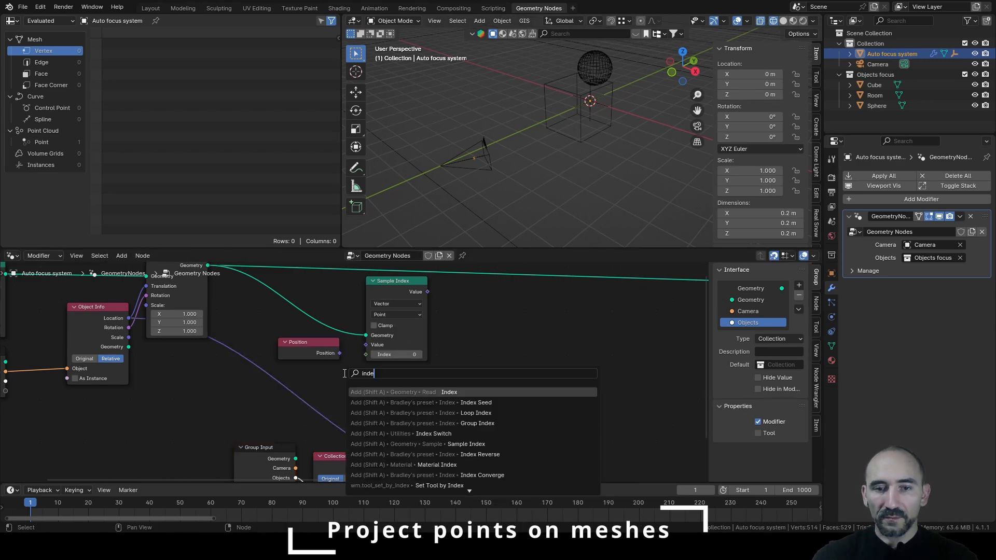
key("Return")
left_click(341, 358)
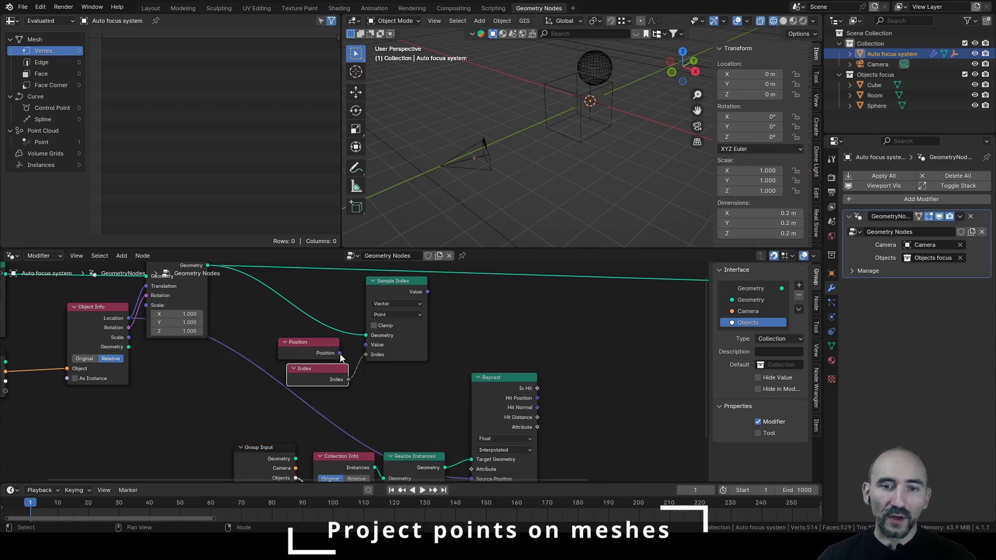
left_click_drag(332, 351, 366, 344)
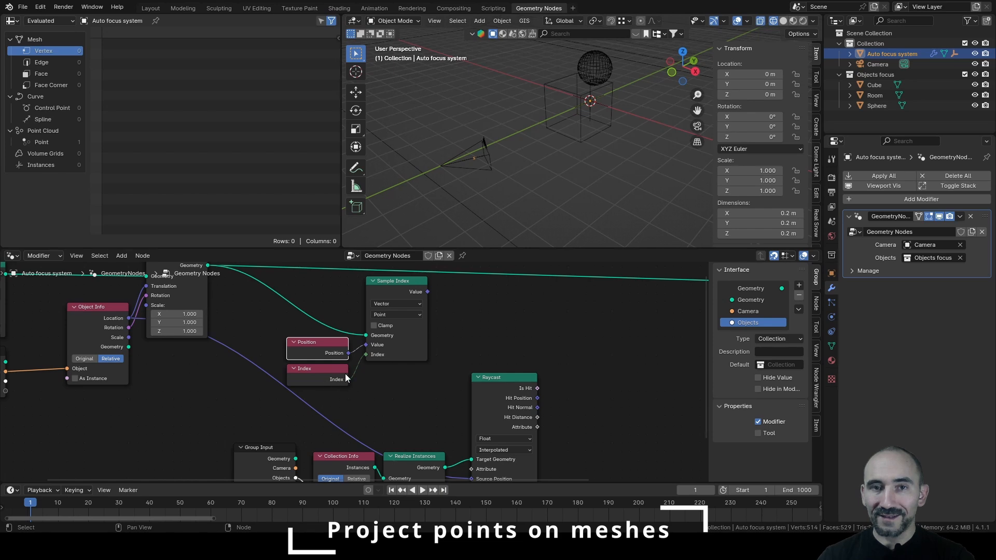
- Add a vector Subtract node that subtracts the camera Location, branched through a reroute, from the Sample Index value
scroll(345, 378, "down", 1)
key("shift+a")
type("s")
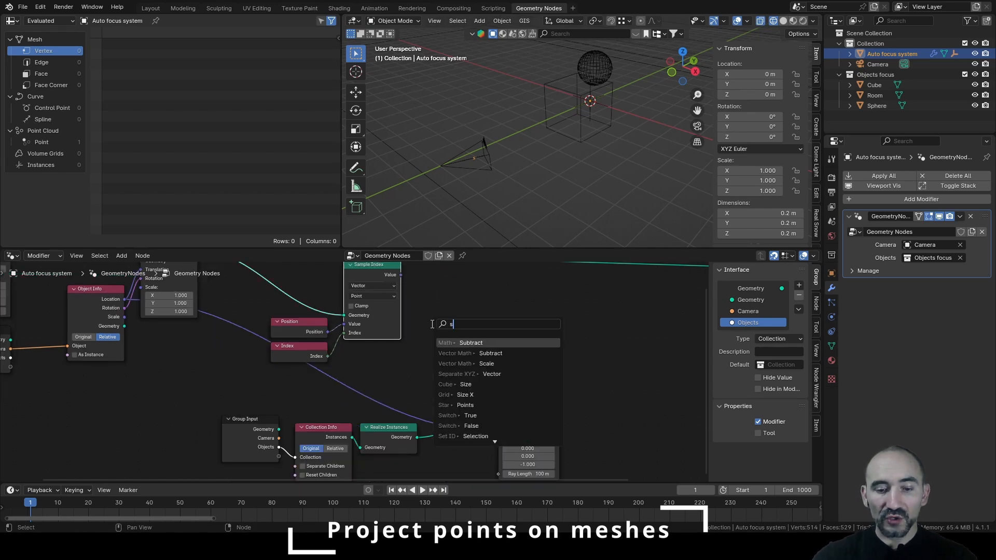
type("ubtra")
key("Return")
left_click(407, 326)
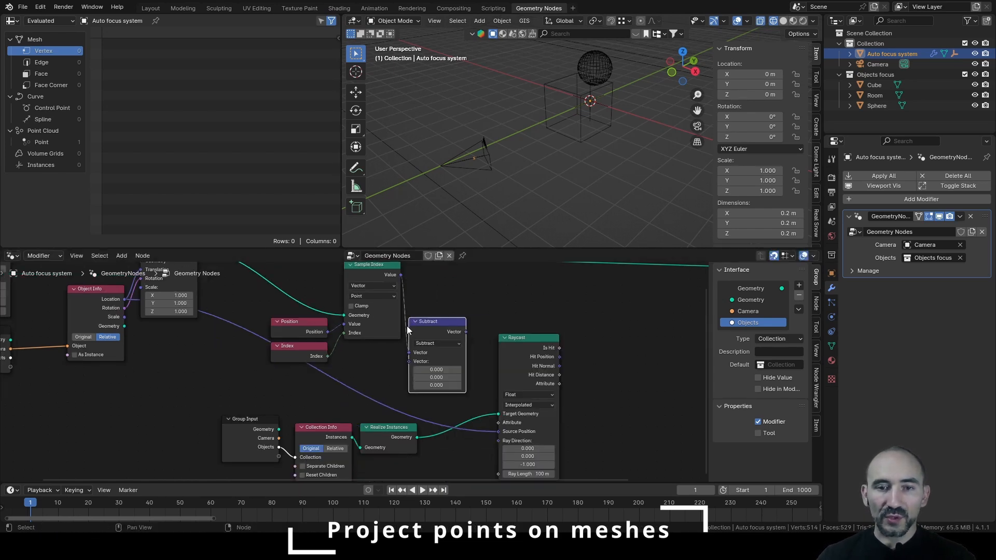
right_click_drag(365, 371, 354, 389, "shift")
left_click_drag(354, 389, 409, 361)
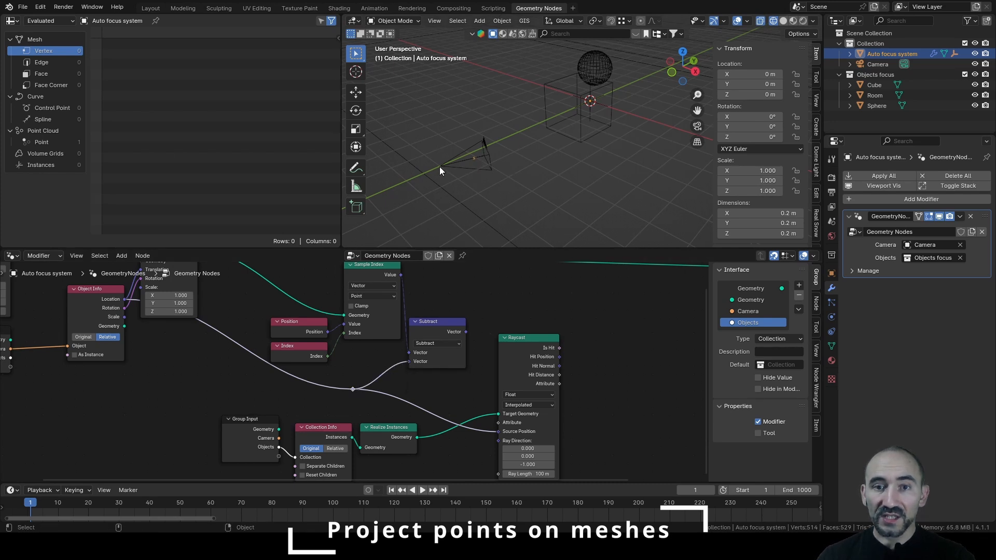
- Sketch annotation arrows from the world origin to the camera and along its viewing direction to illustrate the vector subtraction
key("Right")
mouse_move(440, 166)
middle_mouse_down()
mouse_move(536, 173)
mouse_move(537, 128)
mouse_move(530, 140)
middle_mouse_up()
key("shift+space")
key("d")
mouse_move(554, 182)
left_mouse_down()
mouse_move(551, 48)
mouse_move(544, 204)
left_mouse_up()
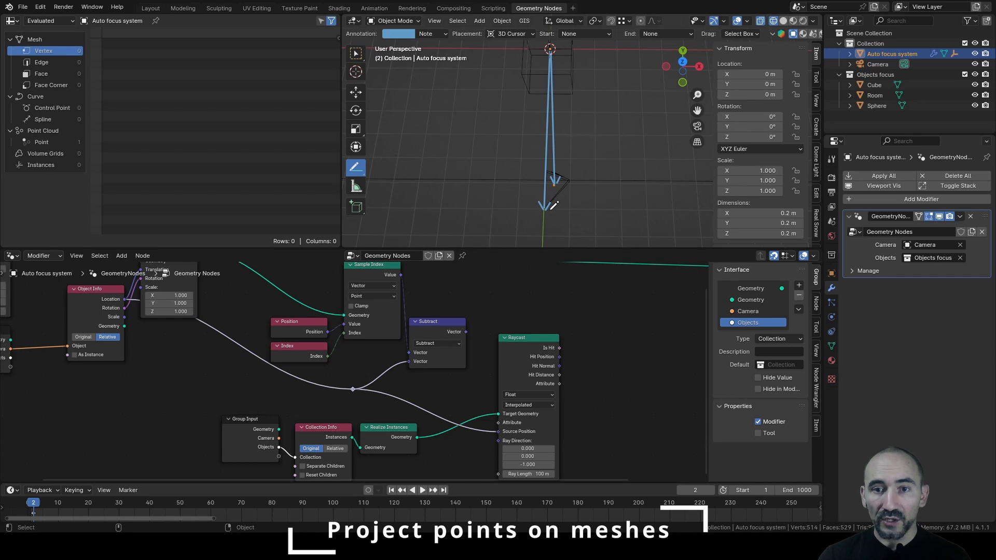
left_click_drag(546, 209, 562, 186)
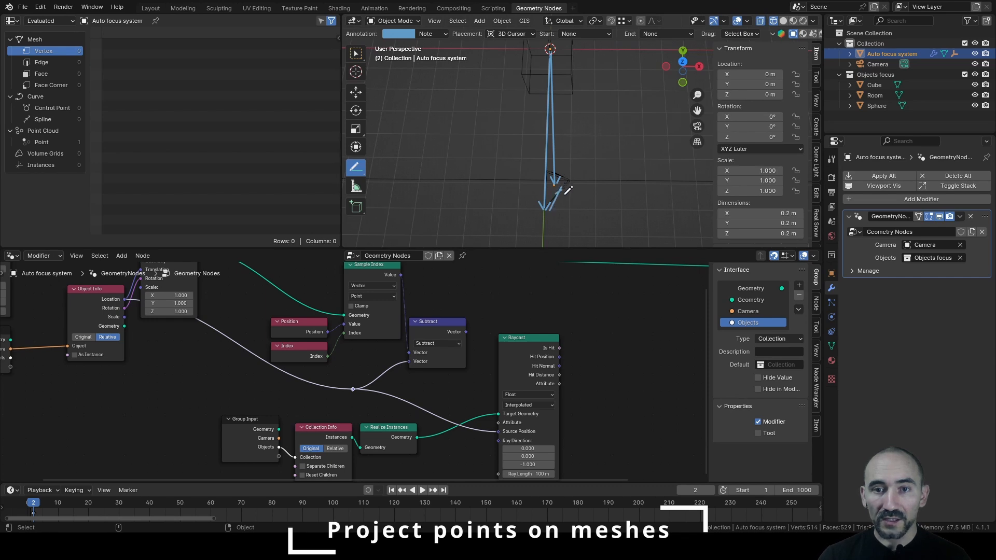
left_click(569, 174)
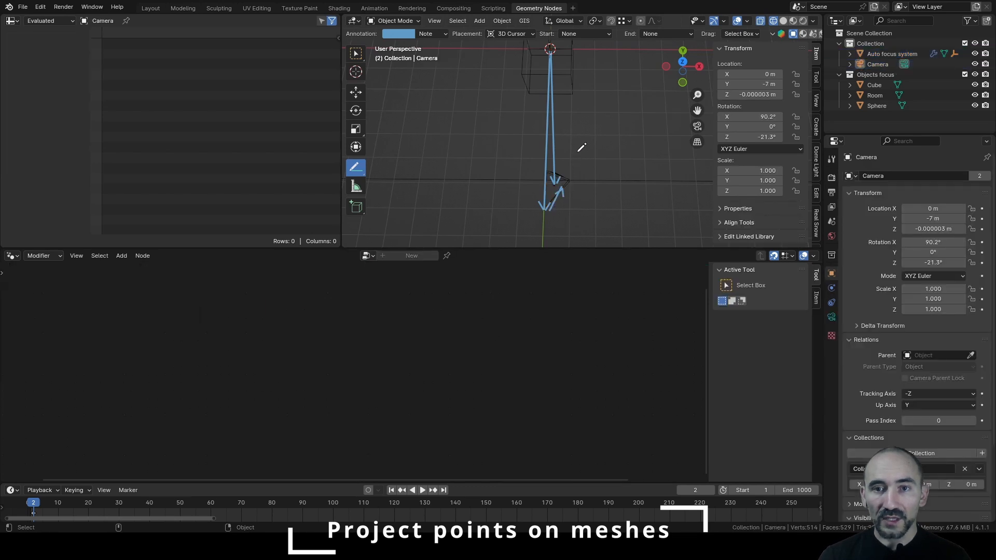
left_click_drag(570, 167, 615, 87)
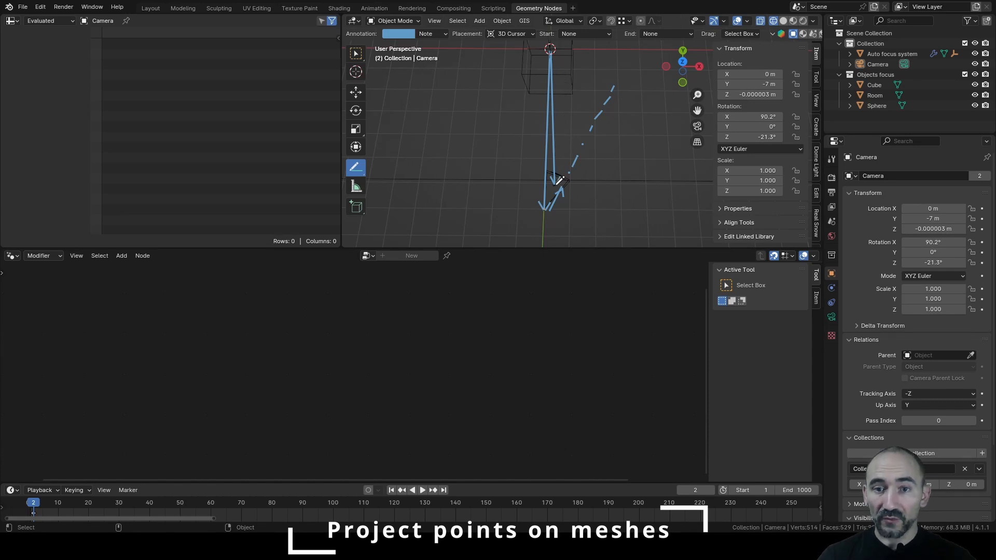
right_click(564, 126)
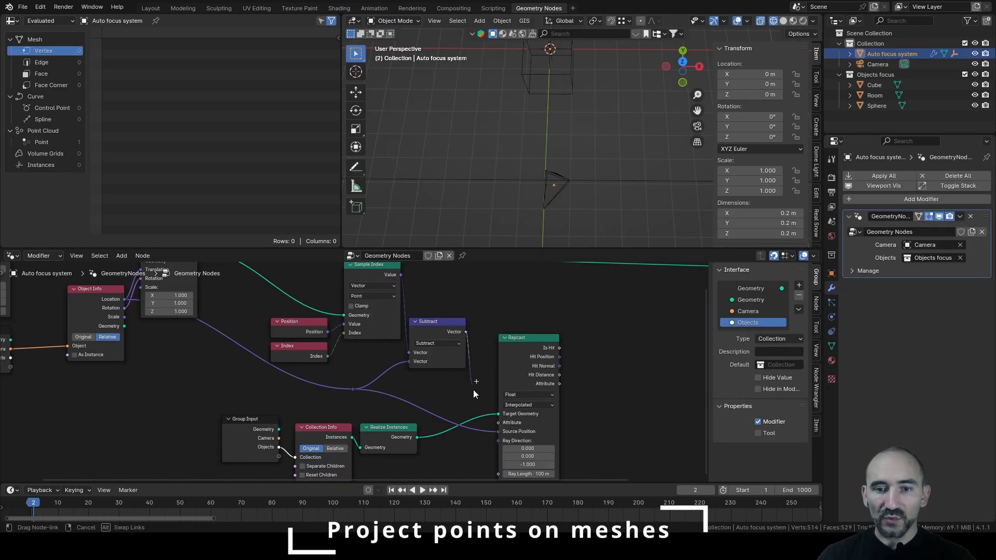
- Link the Subtract vector to the Raycast node's Ray Direction and save the file
left_click_drag(473, 390, 493, 440)
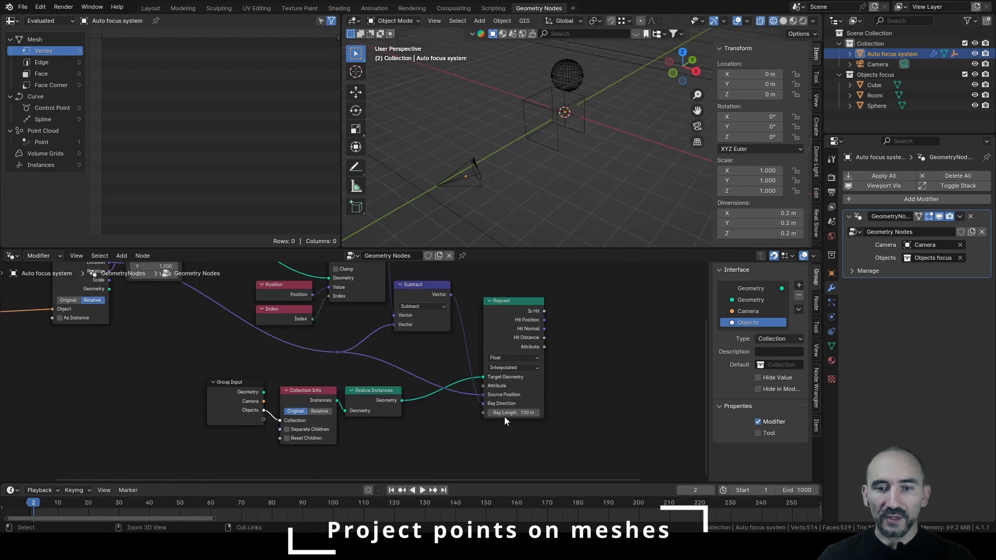
key("ctrl+s")
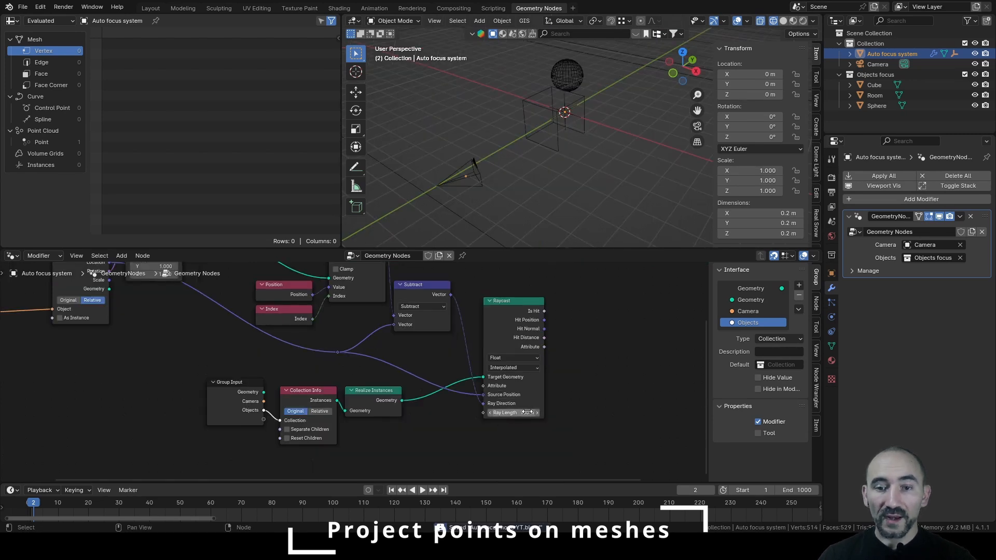
left_click(513, 326)
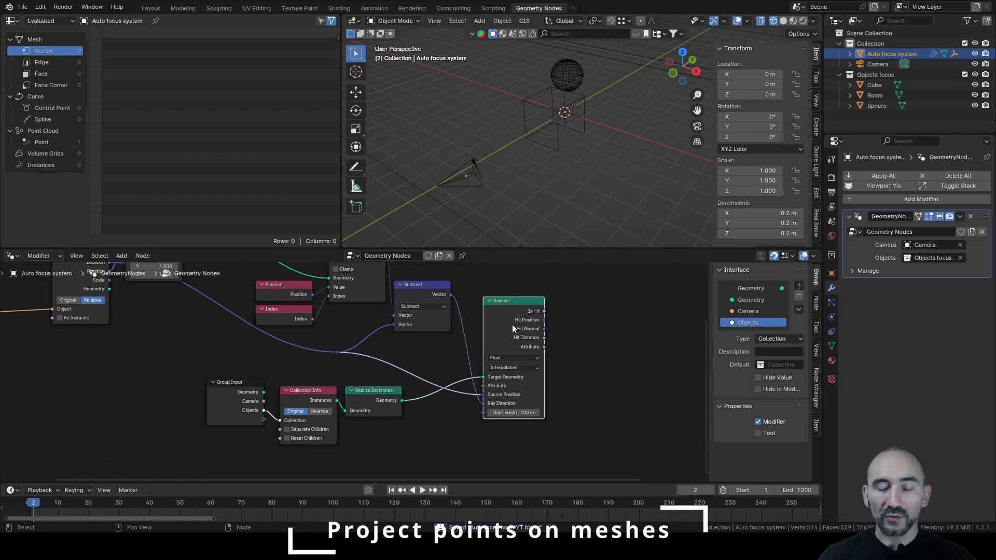
- Add an Attribute Statistic node fed by the Realize Instances geometry and set its data type to Vector
middle_click_drag(576, 137, 528, 145)
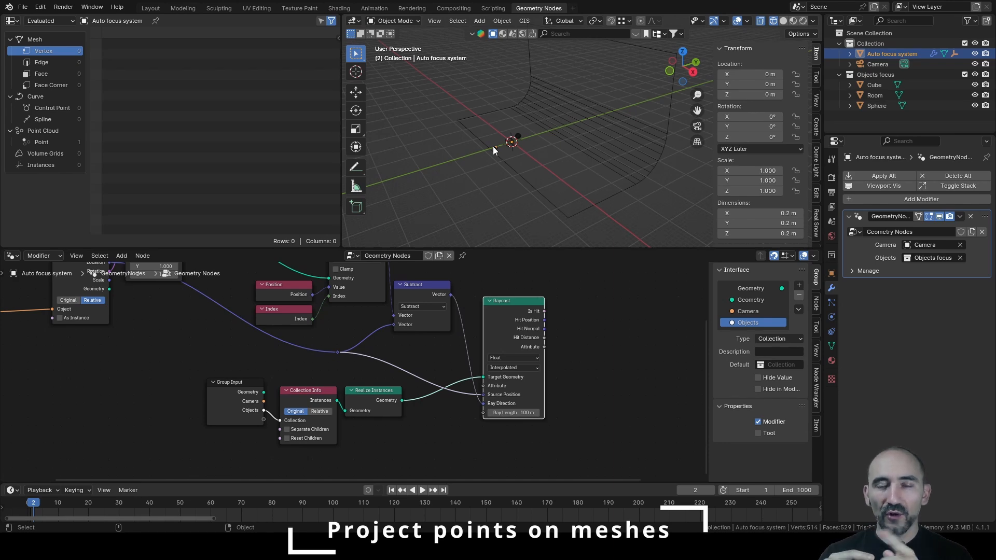
middle_click_drag(407, 419, 311, 372)
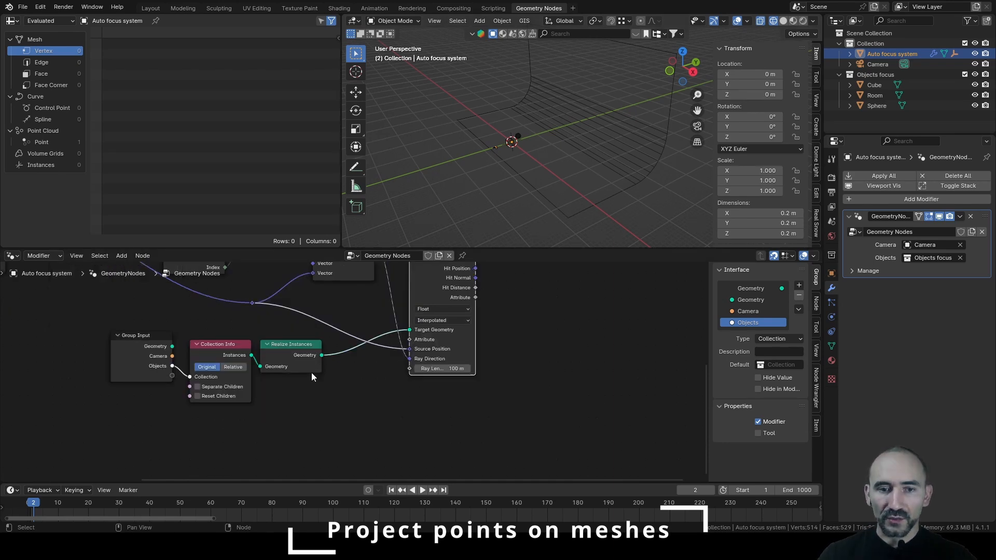
left_click_drag(321, 355, 342, 401)
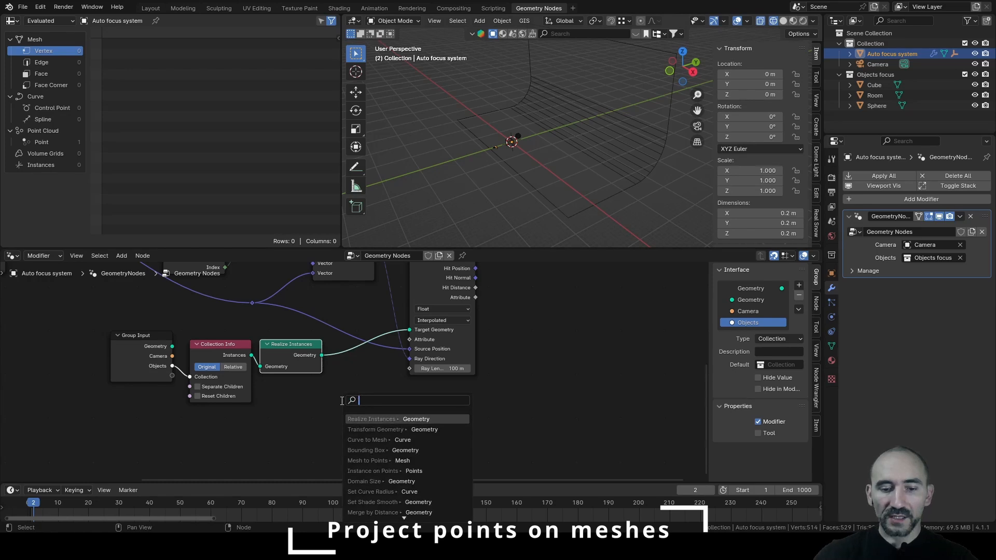
type("attribute")
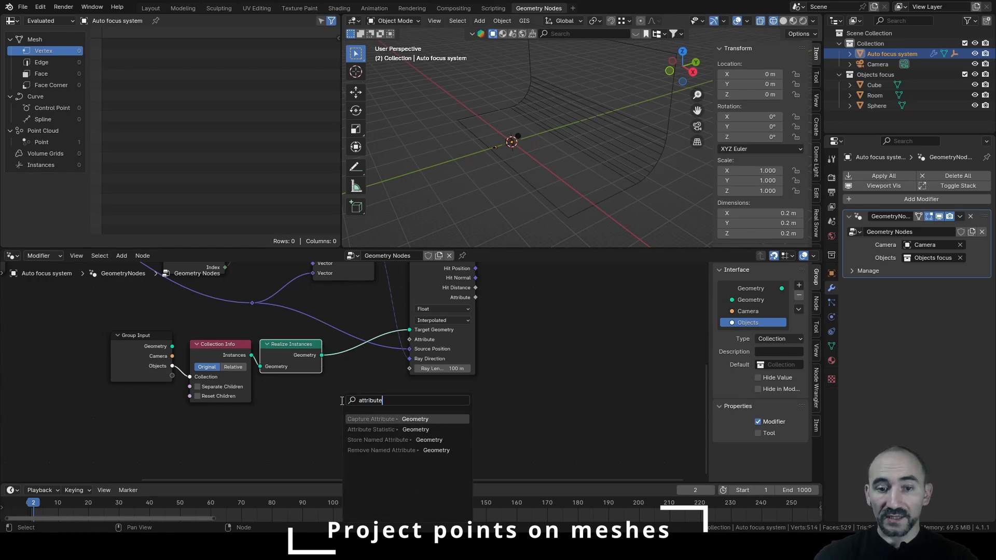
left_click(371, 430)
left_click(404, 380)
left_click(405, 409)
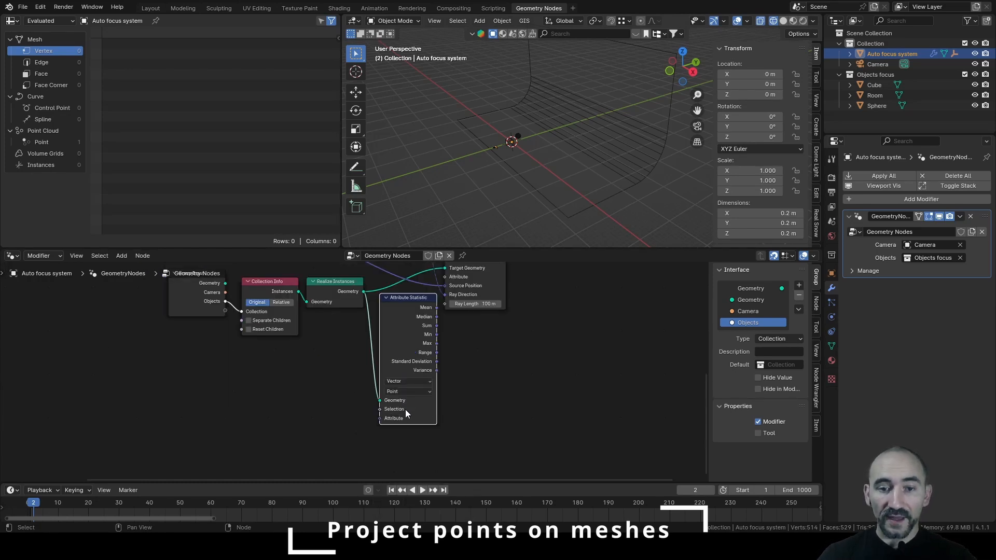
- Add a Position node beside the Attribute Statistic node and feed it into a new vector Subtract node
left_click_drag(380, 418, 300, 382)
type("posit")
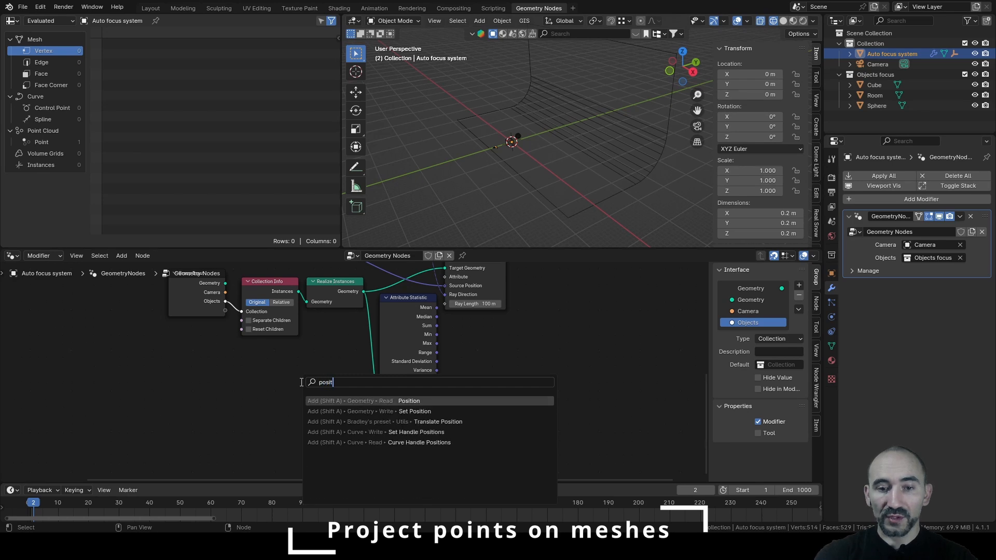
key("Return")
left_click(292, 367)
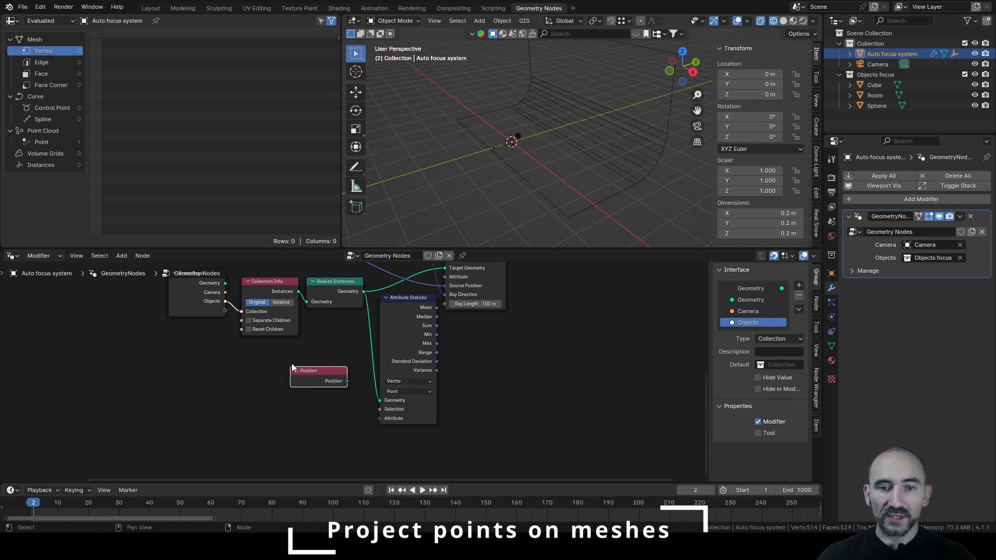
left_click_drag(312, 371, 271, 346)
left_click_drag(307, 356, 332, 372)
type("subt")
key("Return")
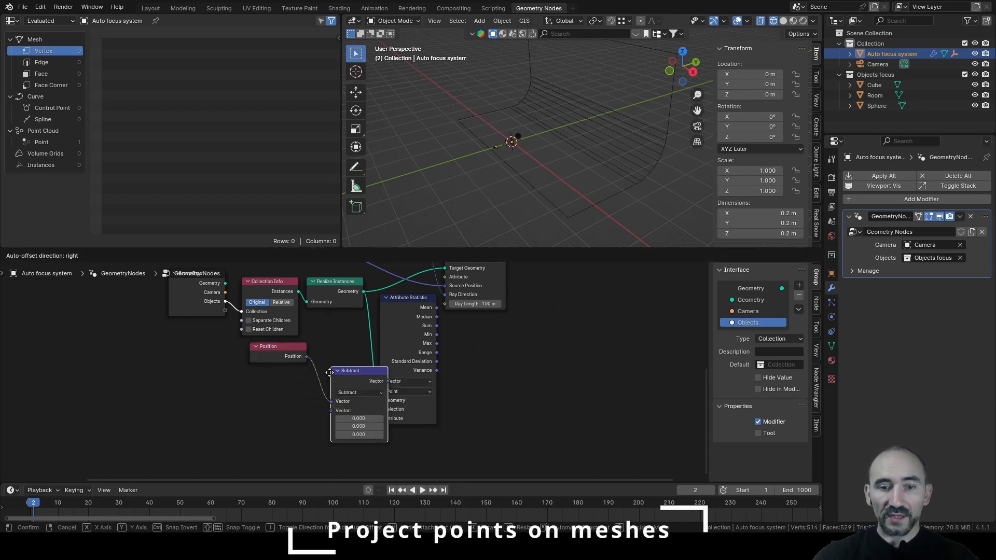
left_click(312, 347)
- Route the camera Location through reroutes into the second Vector input of the new Subtract node
scroll(178, 328, "down", 3)
middle_click_drag(178, 328, 313, 421)
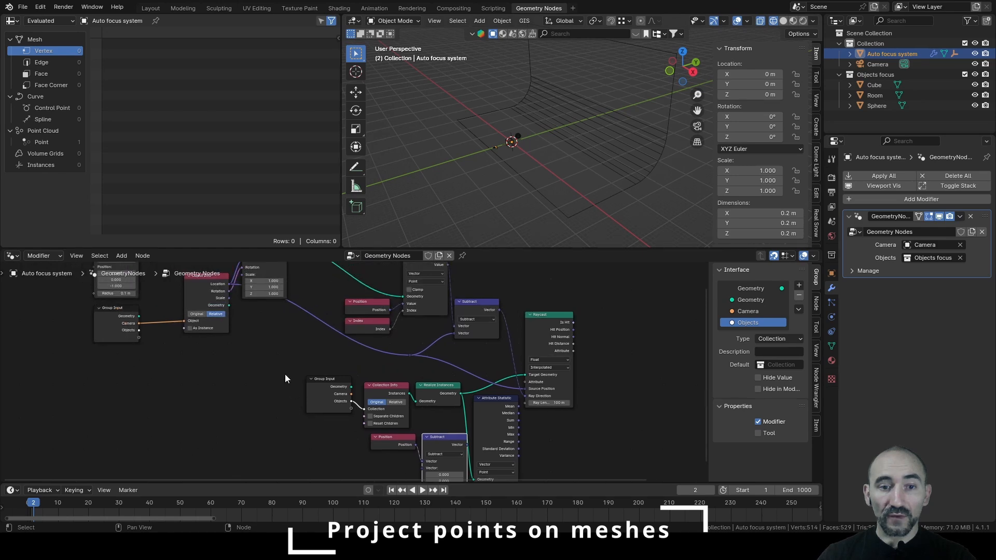
scroll(284, 375, "down", 1)
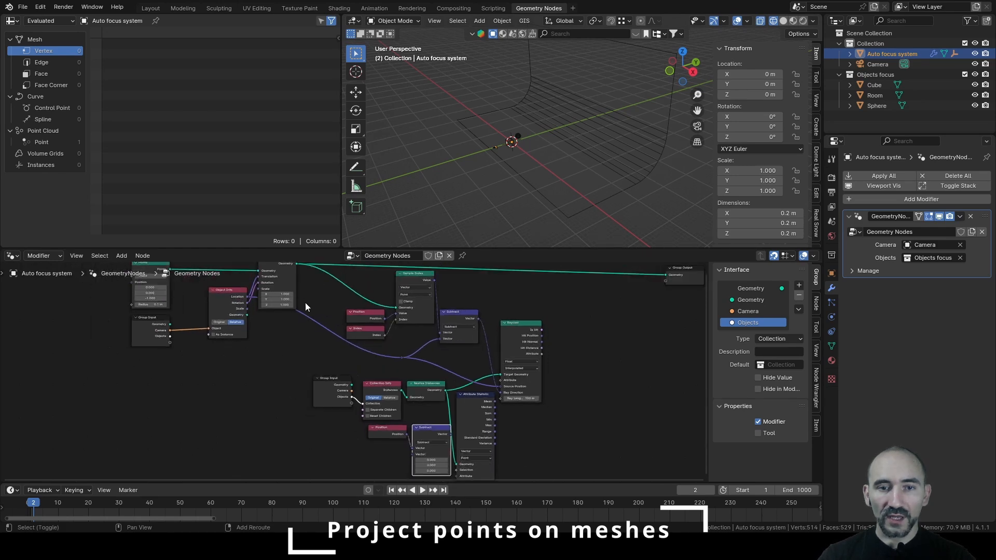
right_click_drag(305, 303, 307, 330, "shift")
middle_click_drag(302, 317, 302, 288)
left_click_drag(304, 285, 414, 426)
key("g")
left_click(282, 438)
- Link the new Subtract vector to the Attribute Statistic node's Attribute input, and space out the Attribute Statistic and Raycast nodes
middle_click_drag(486, 413, 328, 384)
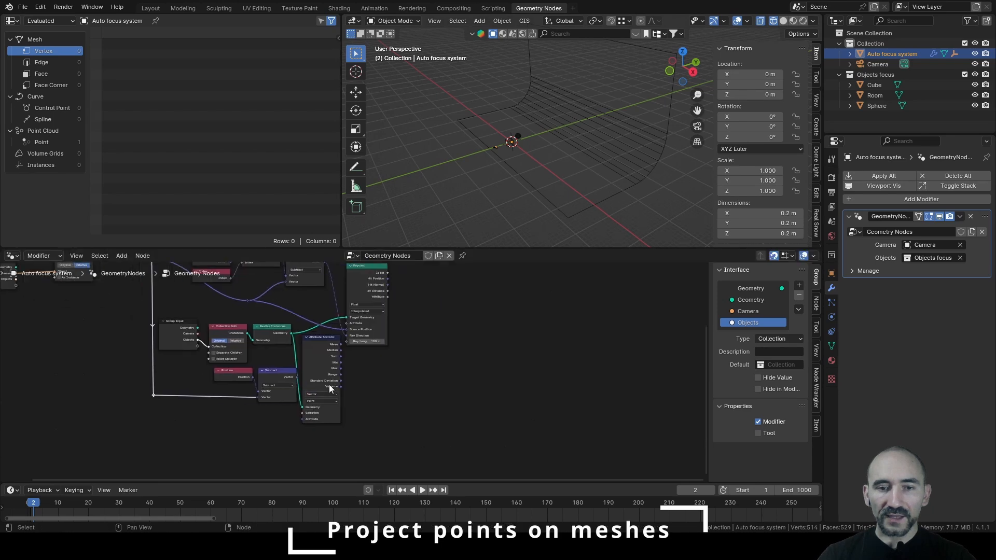
scroll(326, 378, "up", 5)
left_click_drag(321, 362, 410, 362)
left_click_drag(271, 381, 367, 441)
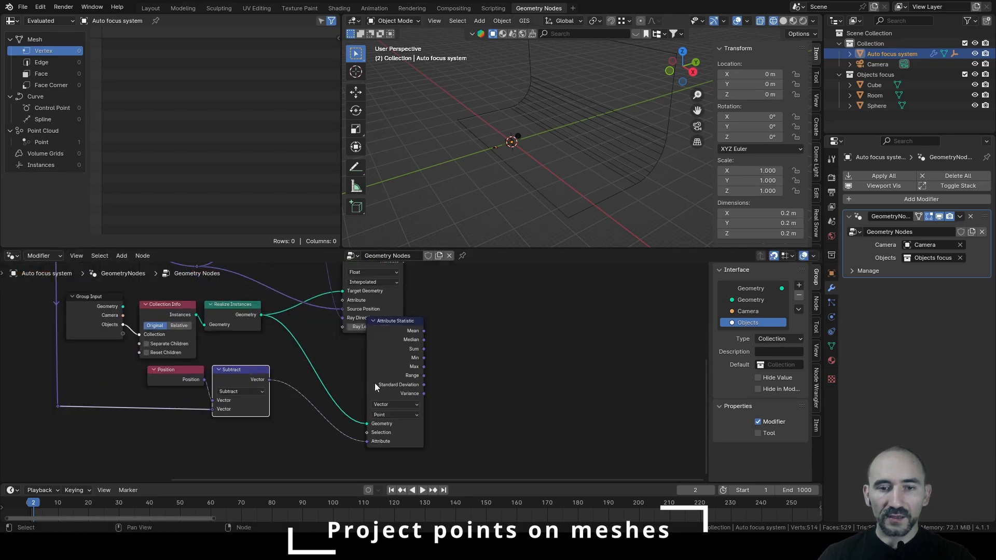
left_click_drag(375, 383, 302, 382)
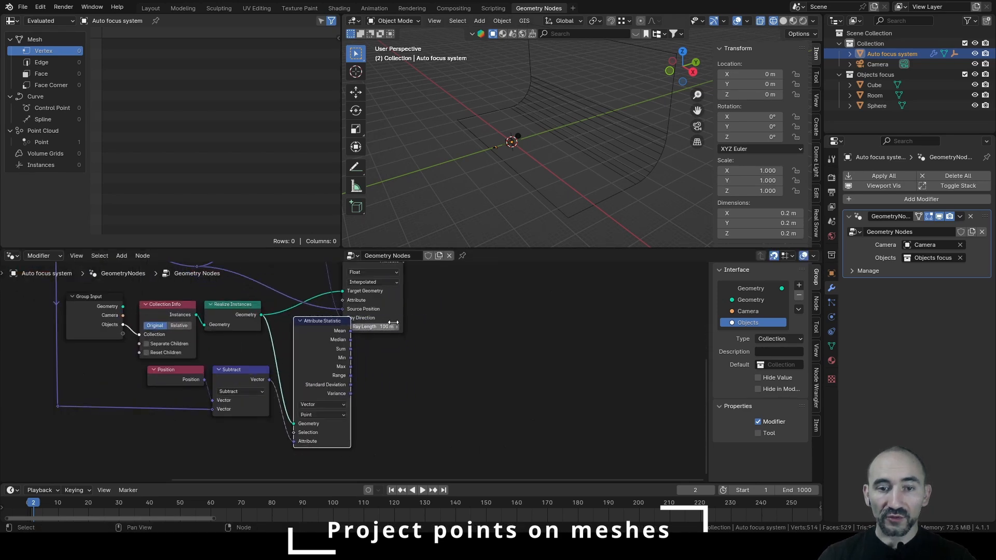
scroll(395, 323, "down", 3)
middle_click_drag(395, 322, 355, 432)
left_click_drag(313, 352, 366, 332)
- Feed the Attribute Statistic node's Max output into a new vector Length node placed beside it
middle_click_drag(366, 407, 391, 317)
scroll(368, 333, "up", 5)
left_click_drag(309, 398, 372, 409)
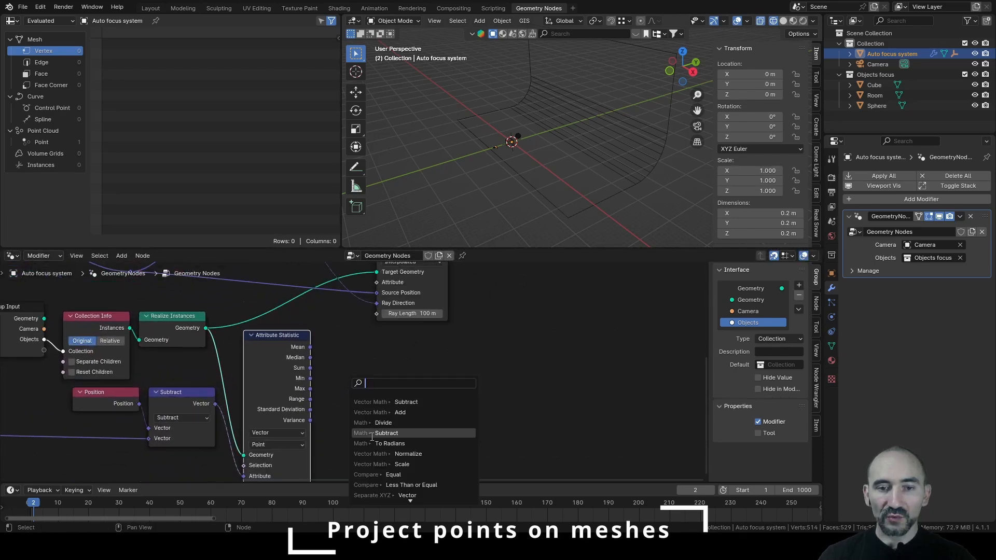
type("length")
key("Return")
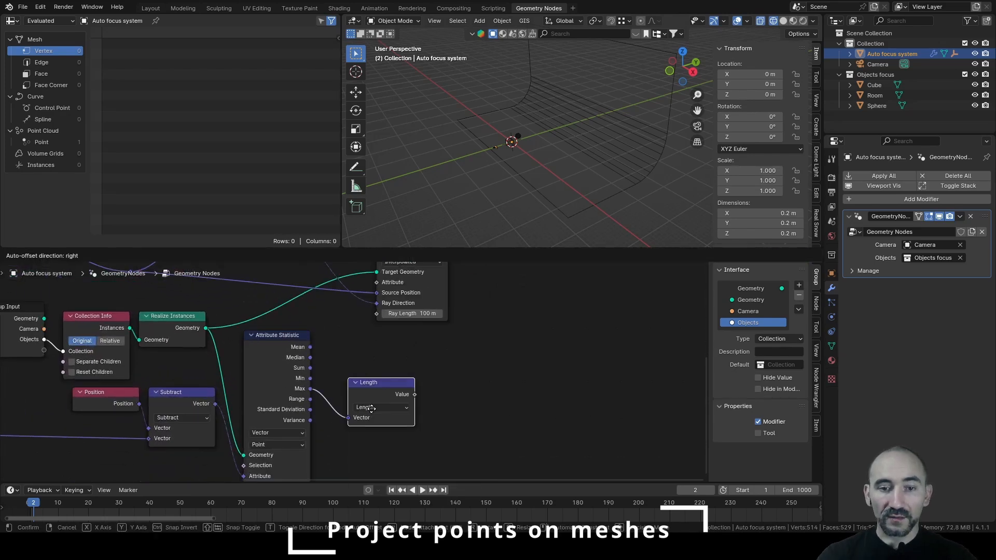
left_click(385, 366)
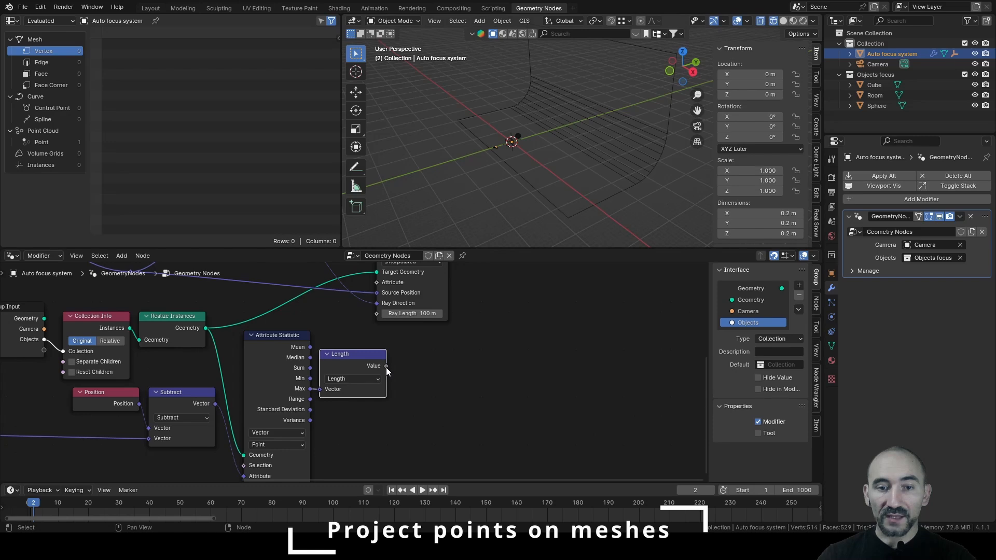
- Feed the Length node's Value into a new Multiply node beside it, with the multiplier set to 1.5
left_click_drag(386, 366, 420, 372)
type("mult")
key("Return")
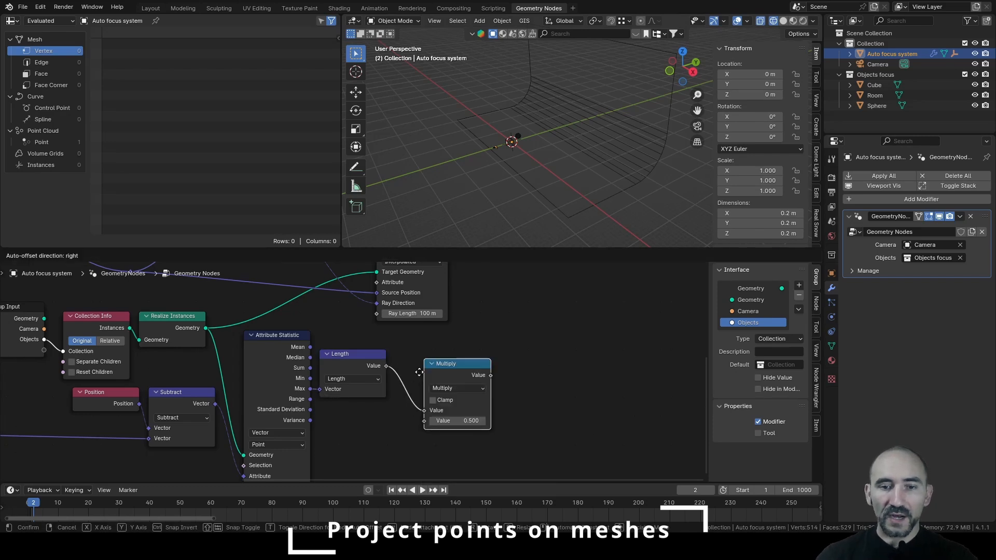
left_click(427, 413)
double_click(426, 413)
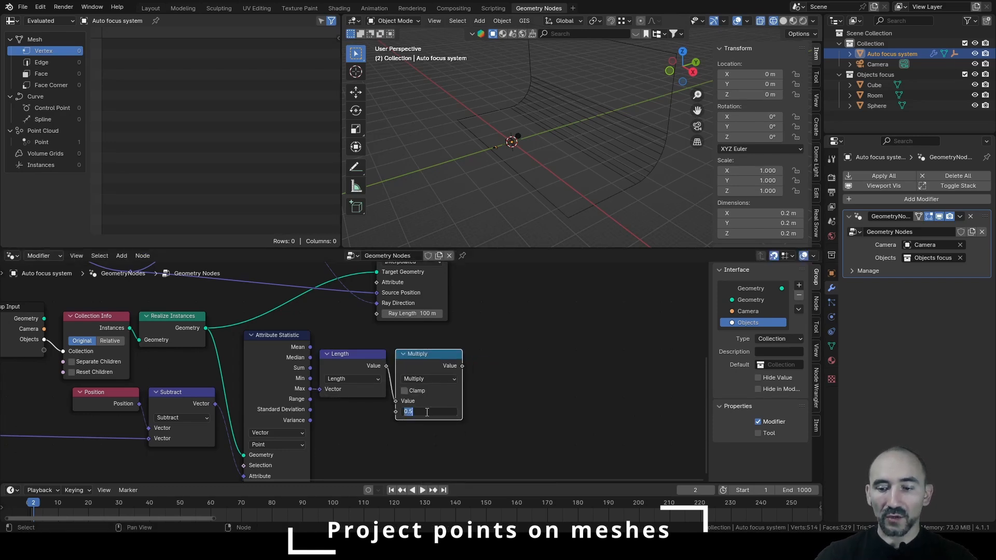
type("1.5")
key("Return")
- Move the Raycast node further along to make room and link the Multiply Value to its Ray Length input
scroll(464, 334, "down", 1)
middle_click_drag(472, 315, 422, 363)
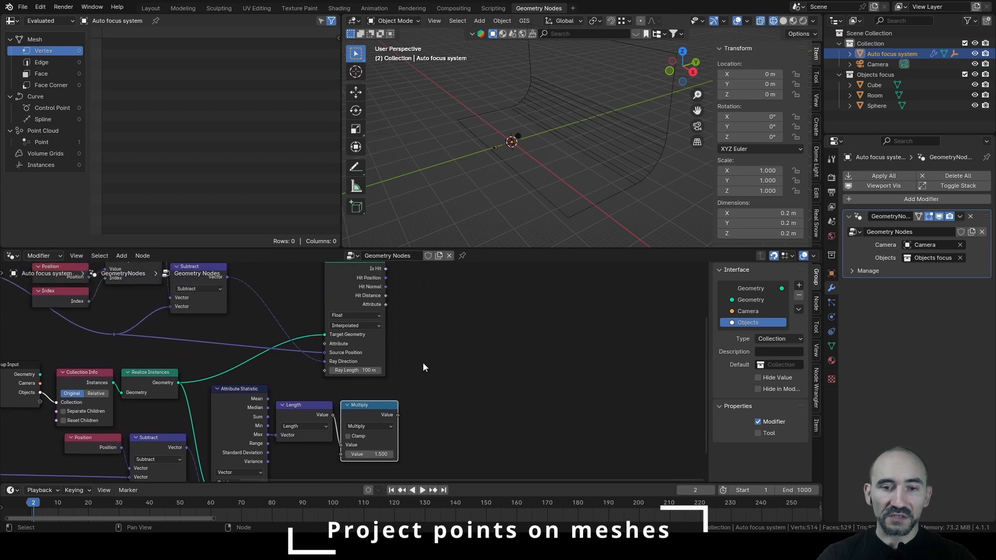
left_click_drag(353, 283, 443, 285)
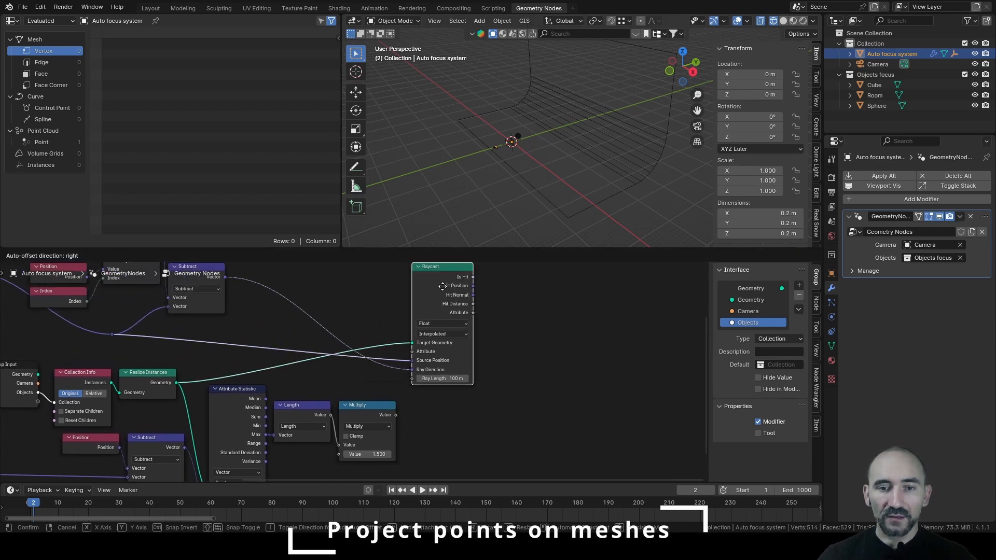
left_click_drag(395, 417, 413, 372)
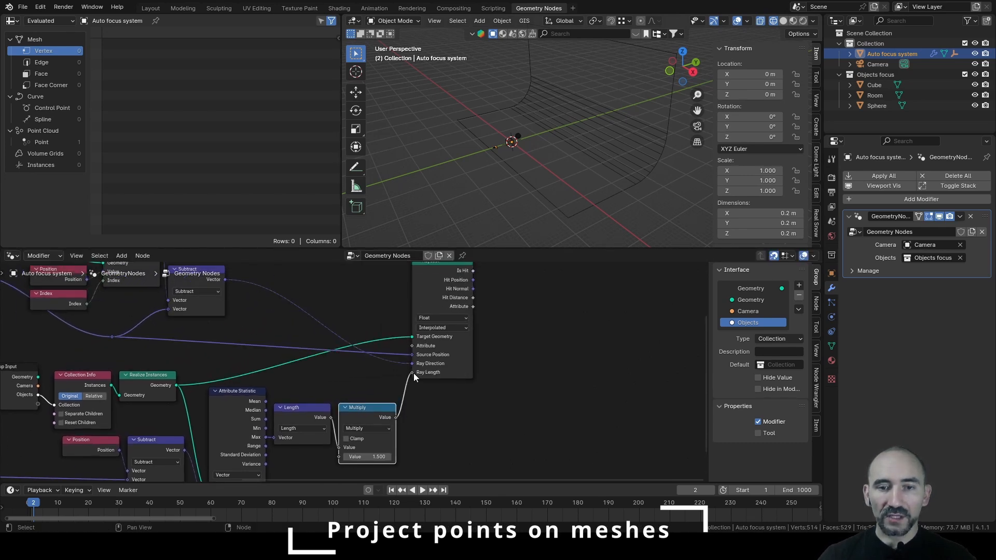
- Insert a Set Position node into the geometry link before Group Output and link the Raycast Hit Position to its Position
scroll(421, 389, "down", 2)
middle_click_drag(433, 318, 389, 399)
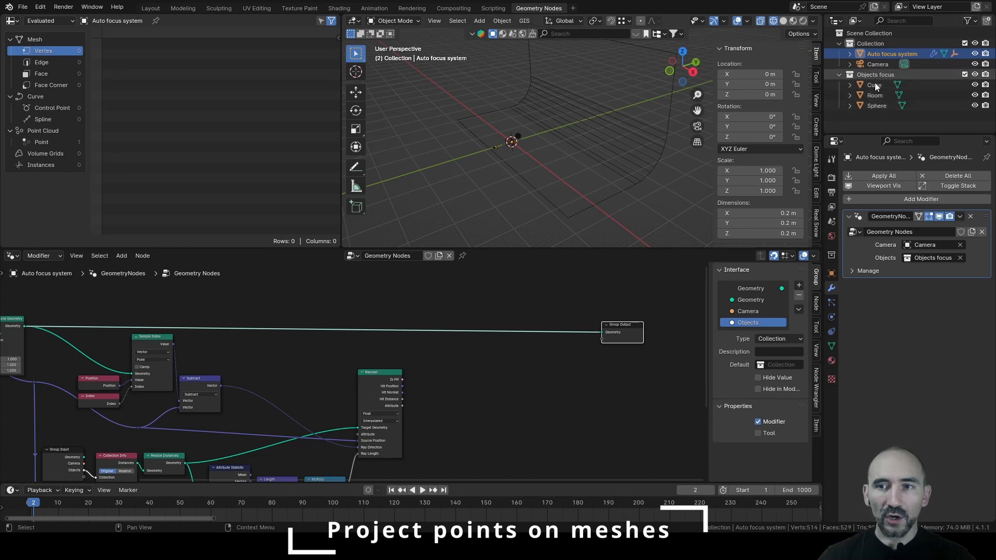
scroll(467, 397, "up", 1)
key("F3")
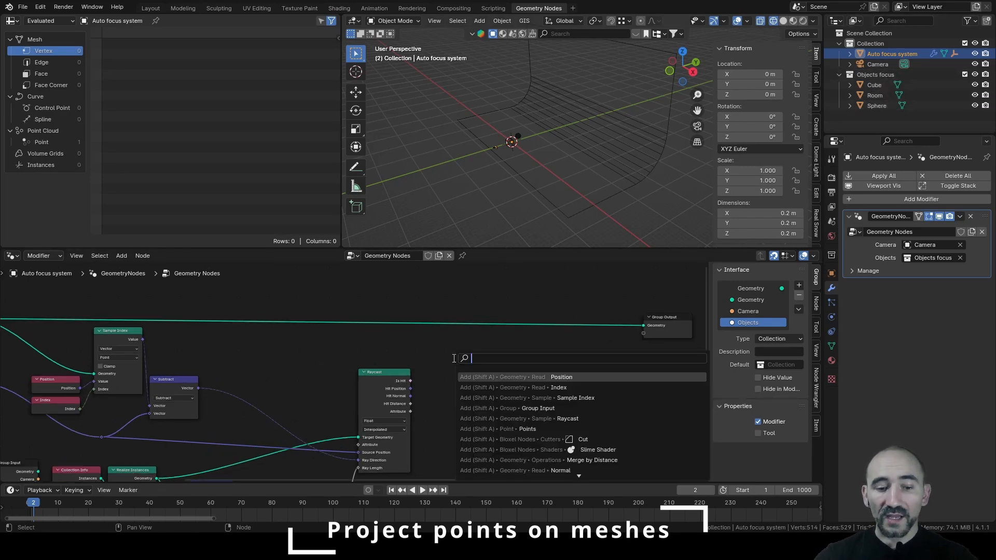
type("set pos")
key("Return")
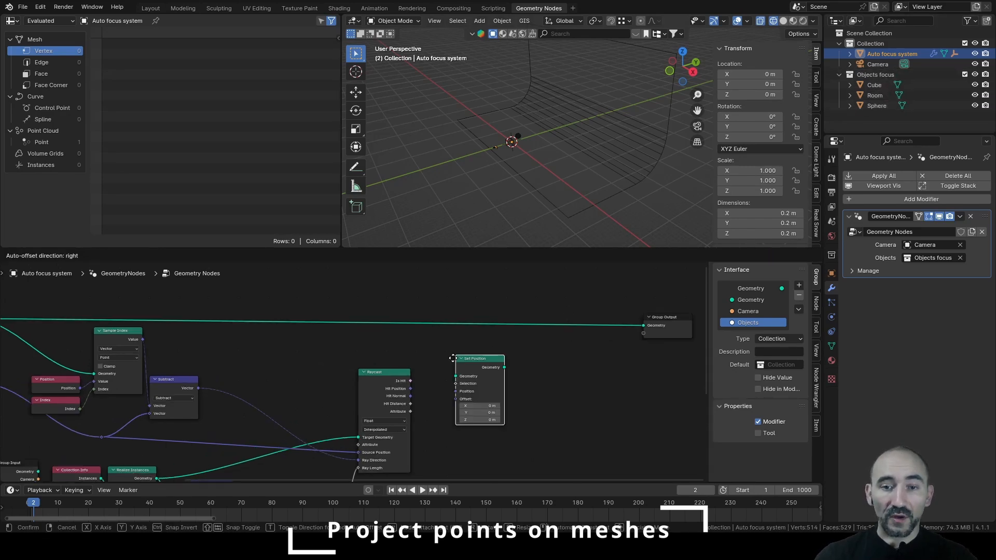
left_click(435, 380)
scroll(397, 396, "up", 2)
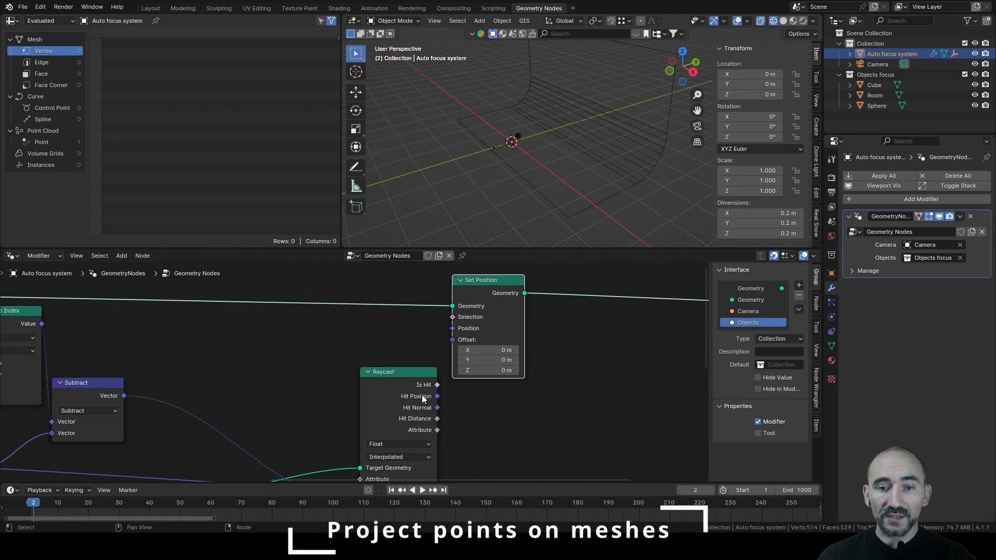
left_click_drag(437, 397, 460, 329)
- Rotate the camera to about -5.6° on Z to test the projected point on the cube
scroll(567, 147, "up", 4)
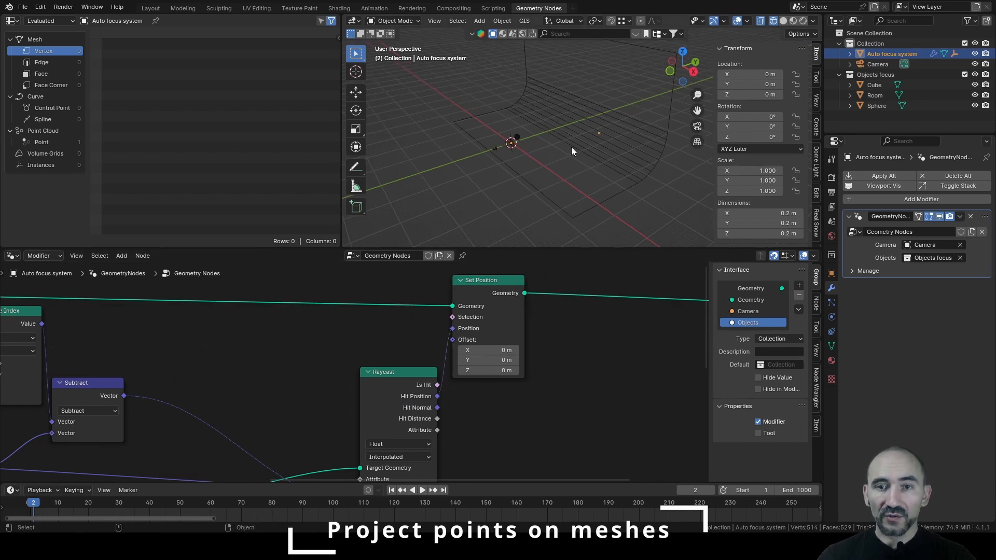
middle_click_drag(572, 148, 646, 116)
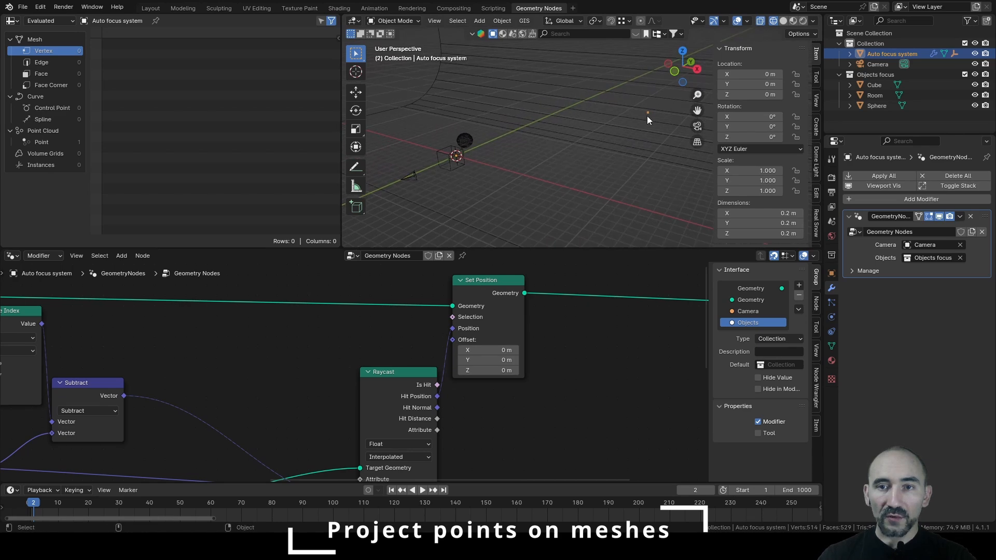
left_click(410, 177)
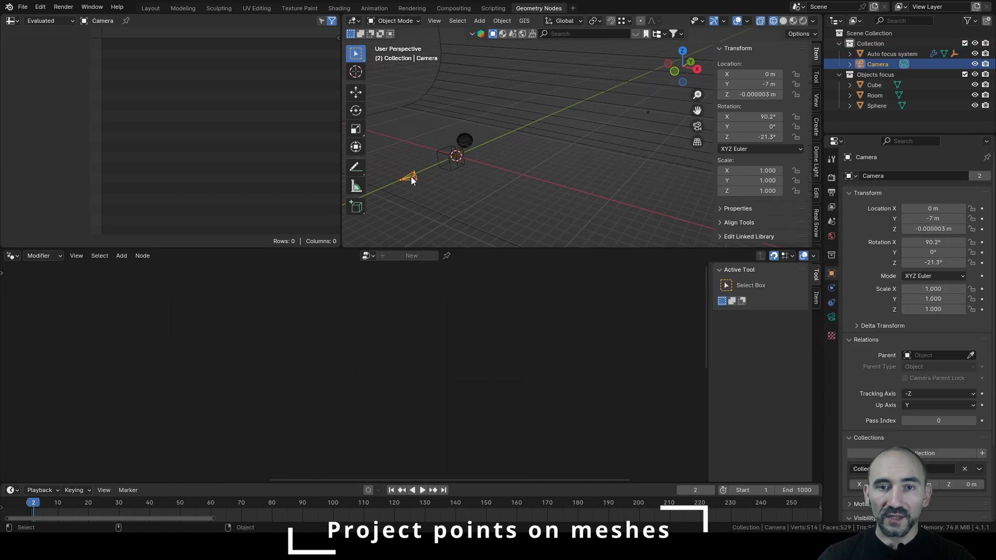
middle_click_drag(445, 171, 532, 139)
left_click_drag(750, 137, 757, 137)
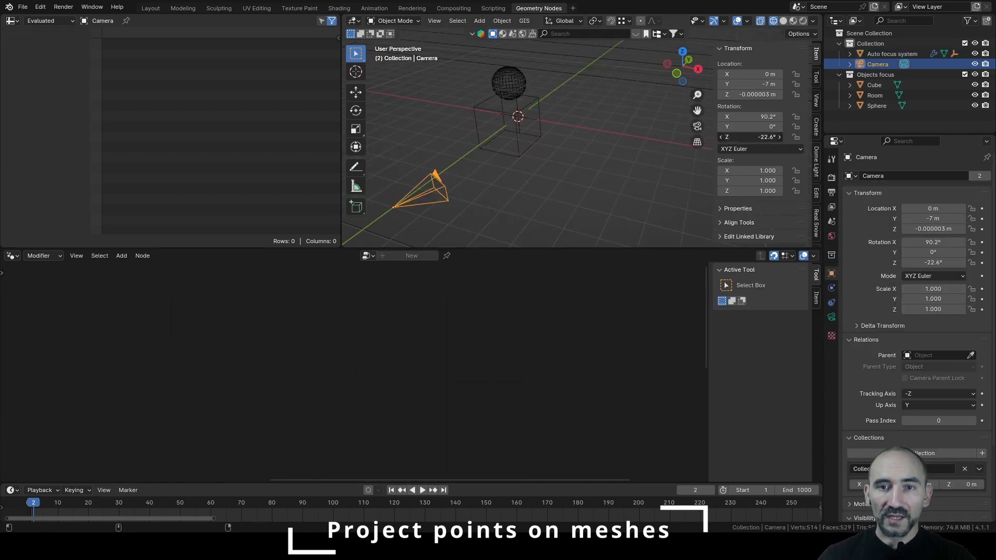
left_click_drag(752, 137, 773, 137)
- Select the Auto focus system object and pin its Geometry Nodes tree in the node editor
left_click(507, 135)
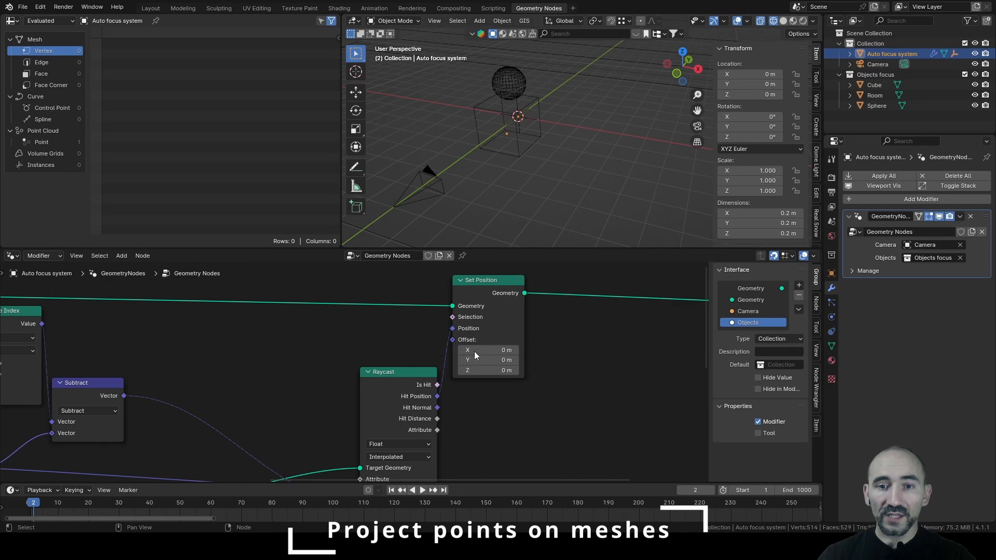
left_click(429, 172)
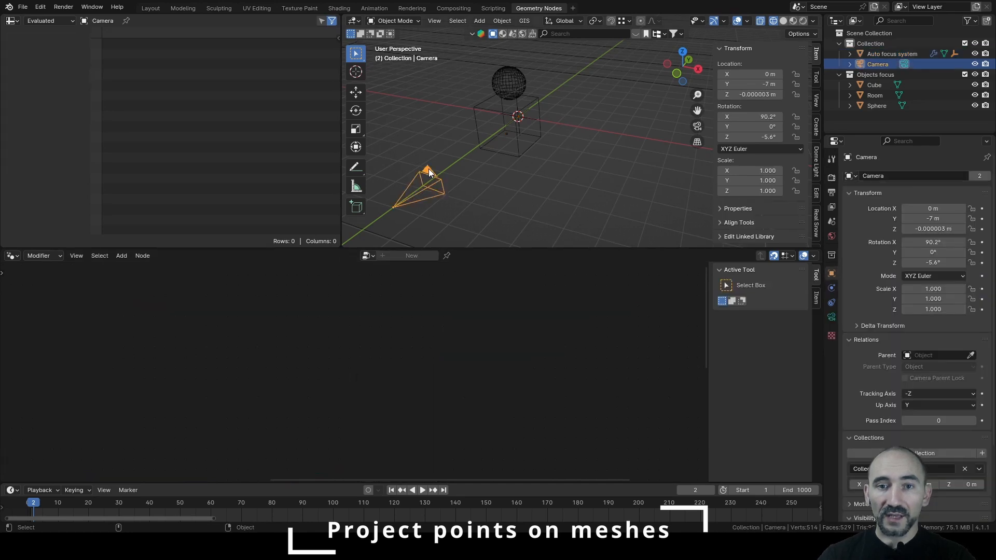
left_click(506, 134)
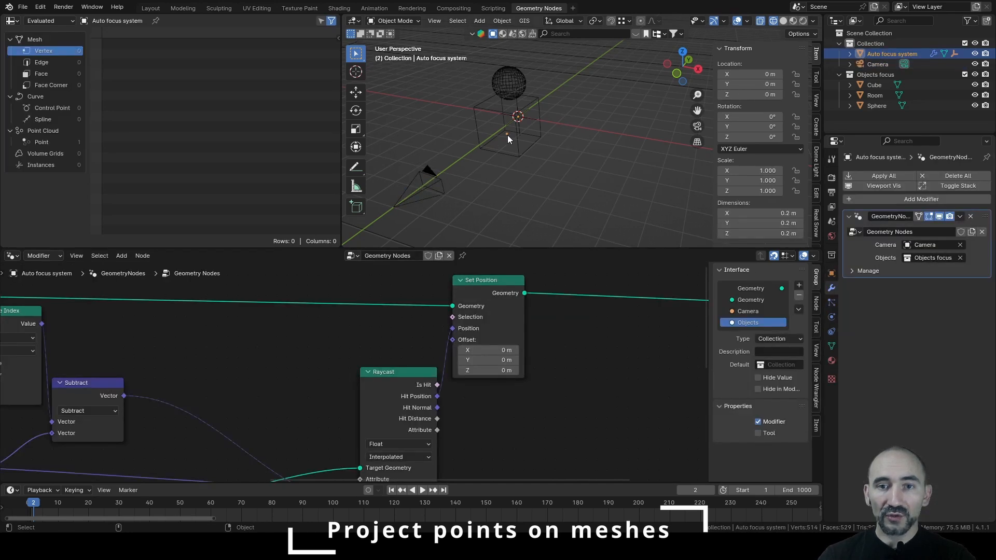
left_click(462, 256)
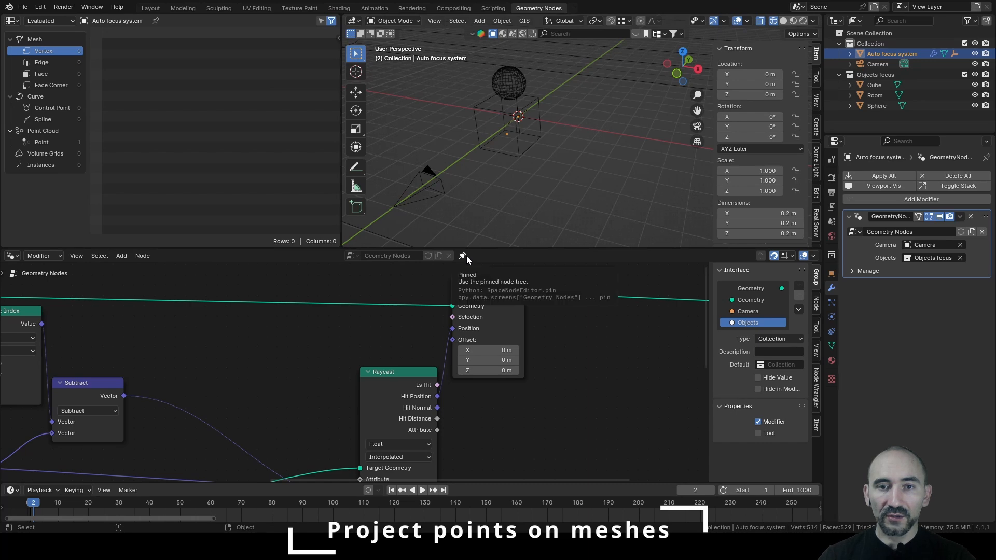
- Save the file, rotate the camera to about 12.5° on Z, and reselect the Auto focus system object to check its point
left_click(431, 172)
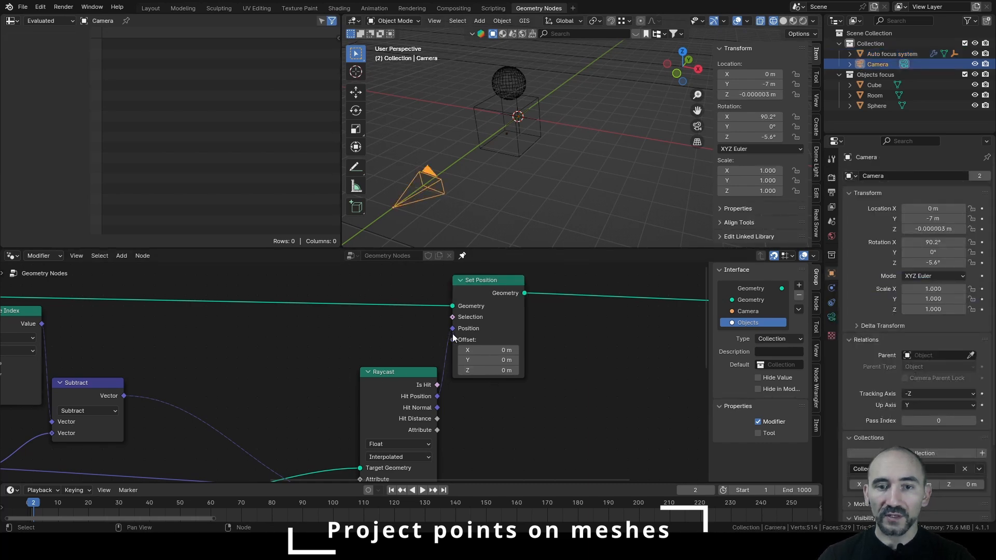
key("ctrl+s")
left_click_drag(763, 137, 785, 137)
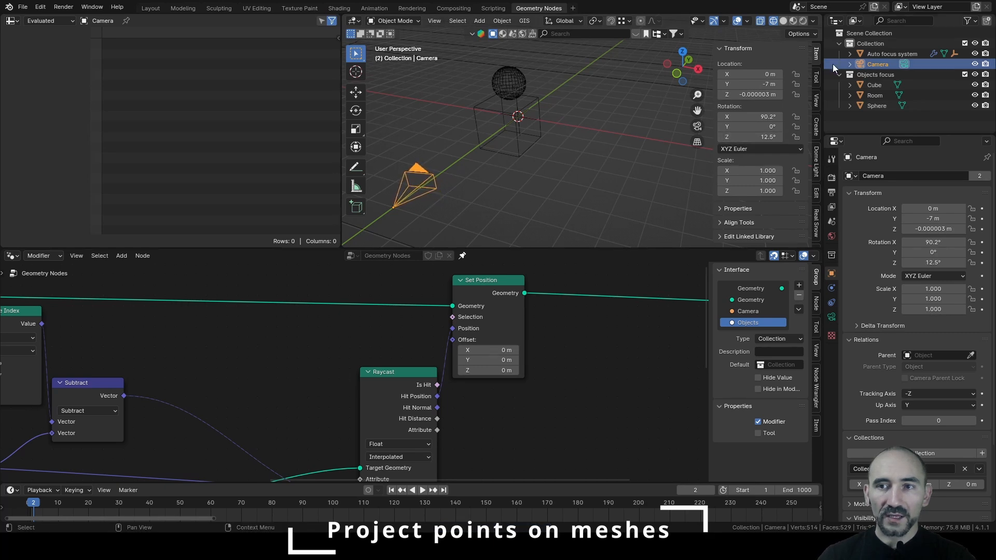
left_click(870, 54)
middle_click_drag(499, 124, 518, 87)
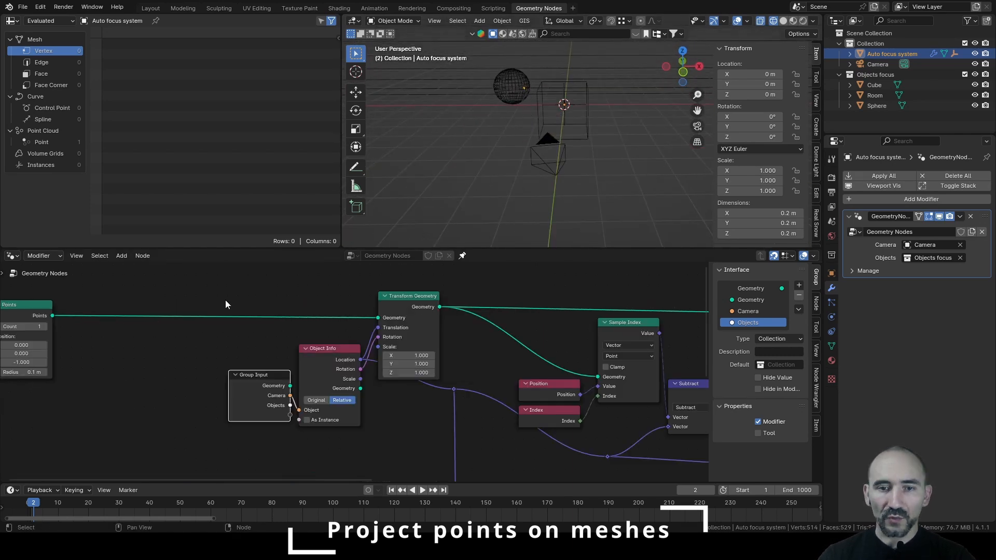
- Frame the Group Input, Object Info and Transform Geometry nodes together and label the frame "Move points in start position"
left_click_drag(225, 300, 405, 427)
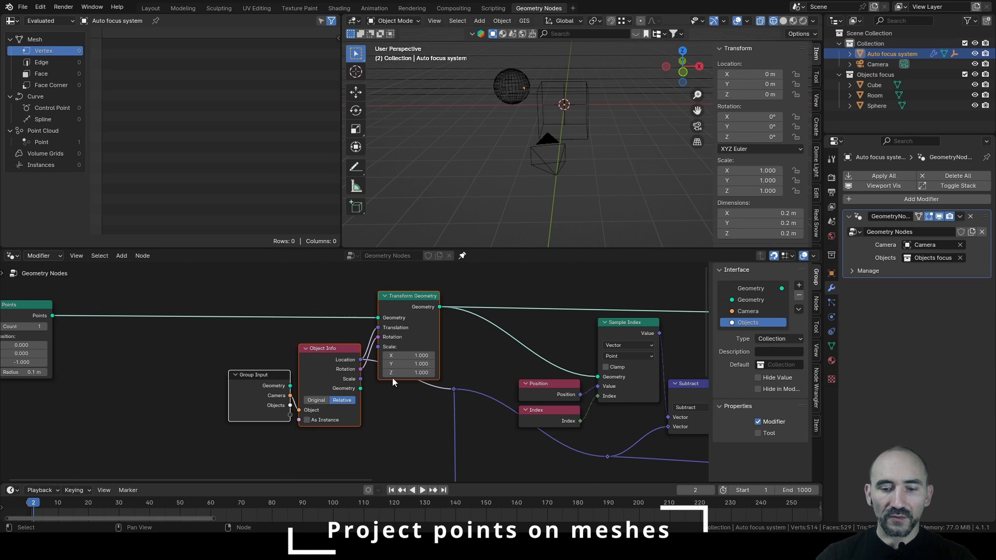
key("ctrl+j")
key("F2")
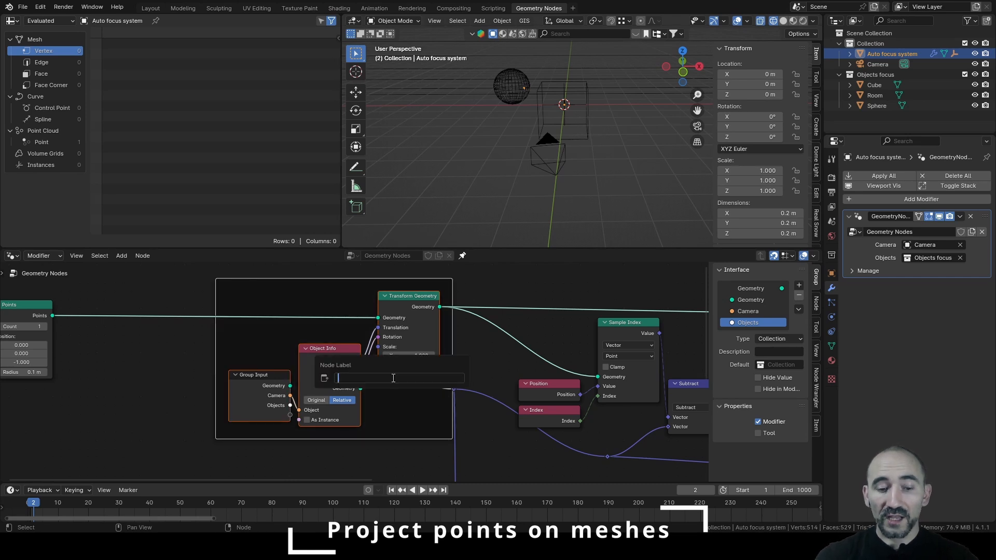
type("Move p")
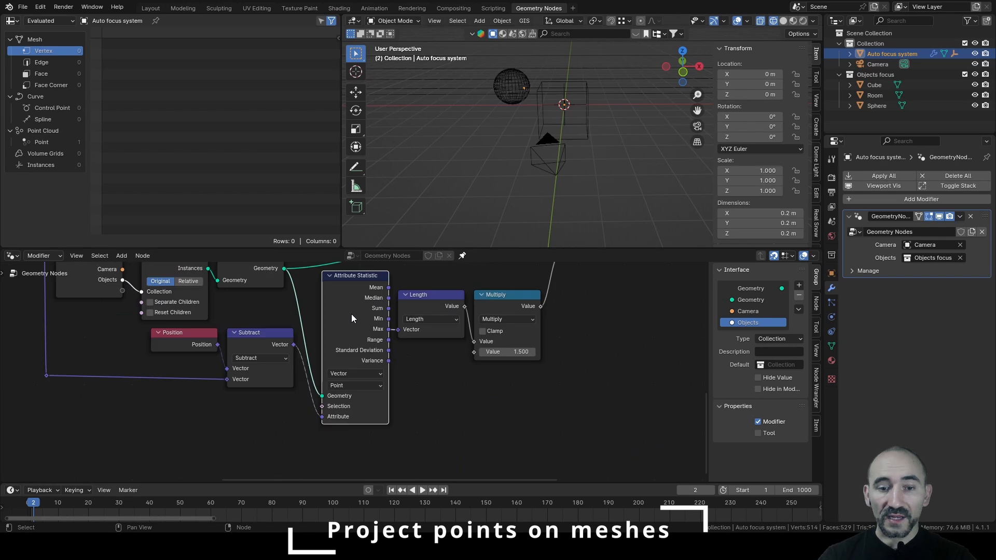
- Tidy the node tree by hiding the Attribute Statistic node's unused sockets and collapsing the Length and both vector Subtract nodes
key("ctrl+h")
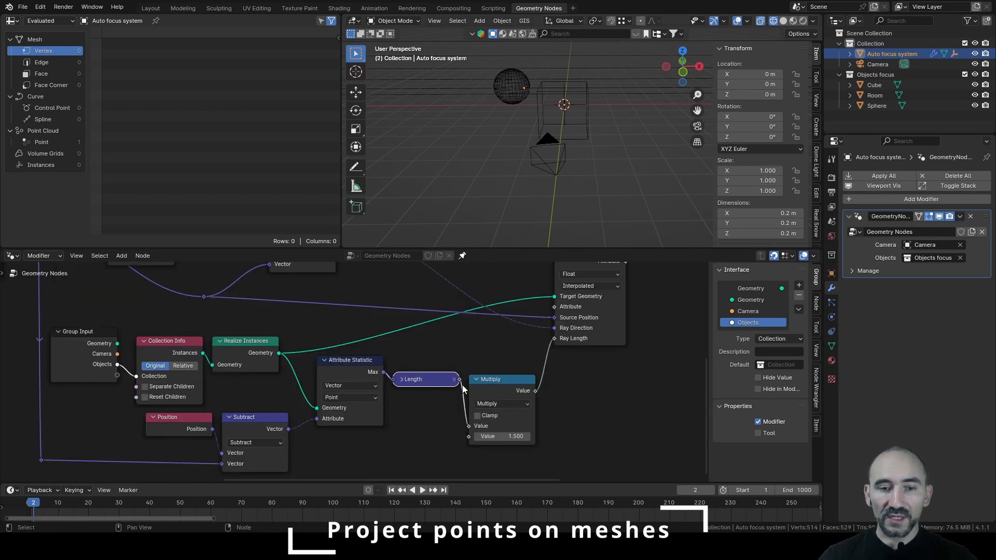
left_click(247, 417)
key("h")
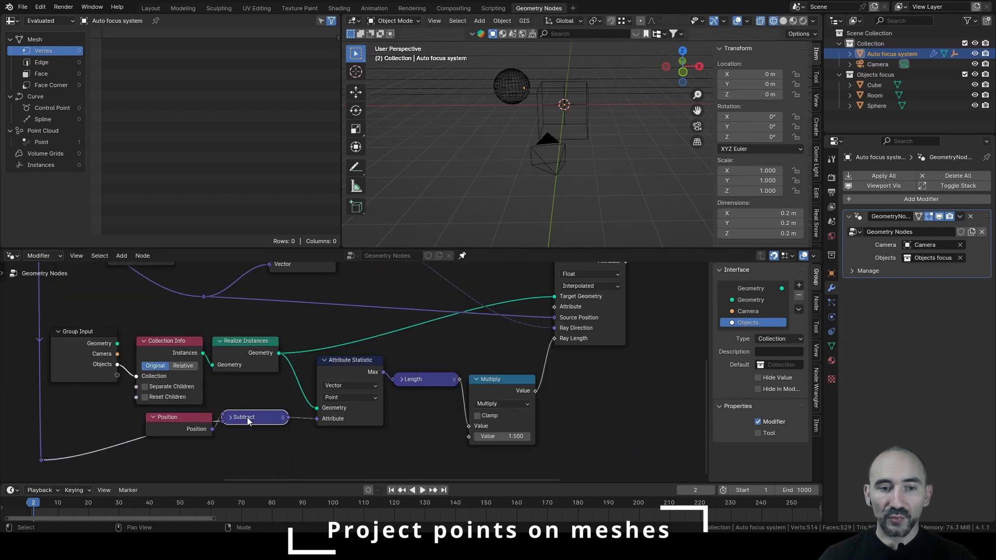
left_click_drag(239, 419, 253, 441)
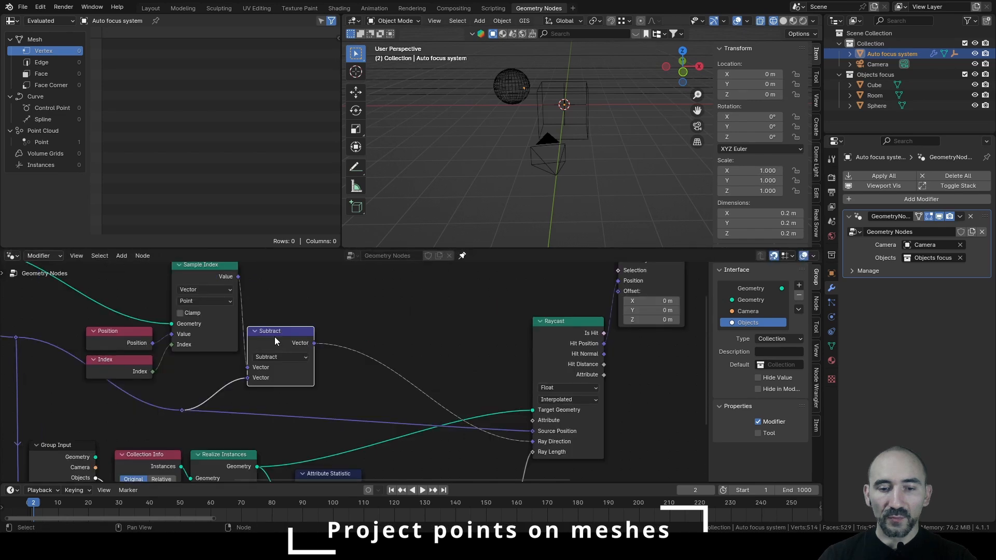
left_click_drag(275, 337, 283, 363)
scroll(349, 364, "down", 3)
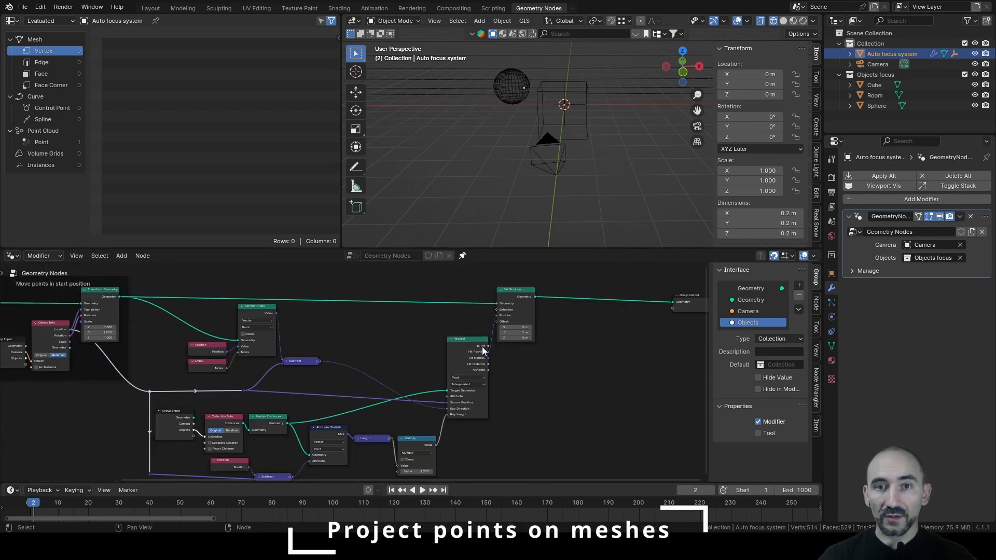
- Rotate the camera to about 53.1° on Z so it aims away from the target objects, and save the file
middle_click_drag(482, 350, 332, 387)
scroll(588, 127, "down", 3)
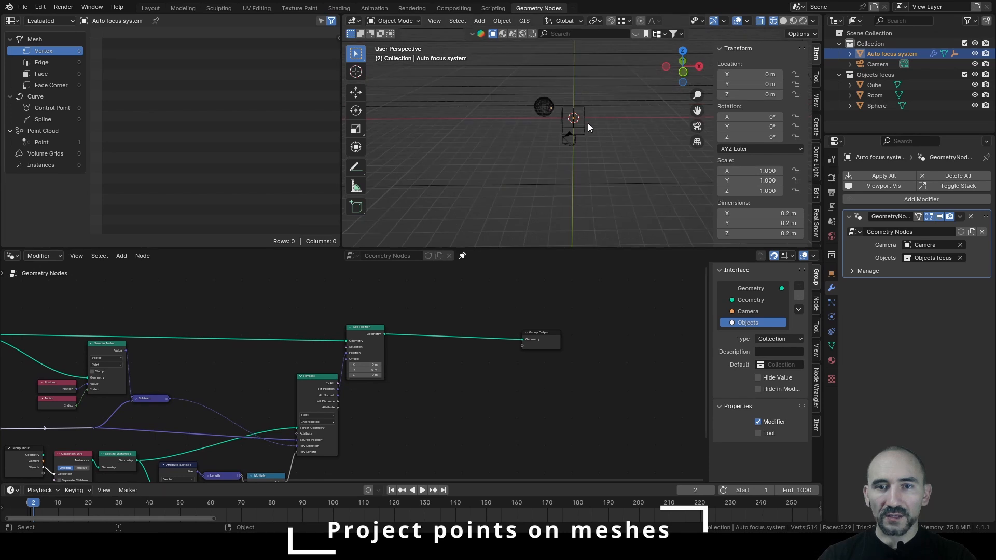
left_click(567, 146)
middle_click_drag(568, 142, 597, 119)
left_click_drag(760, 137, 805, 137)
middle_click_drag(556, 118, 653, 149)
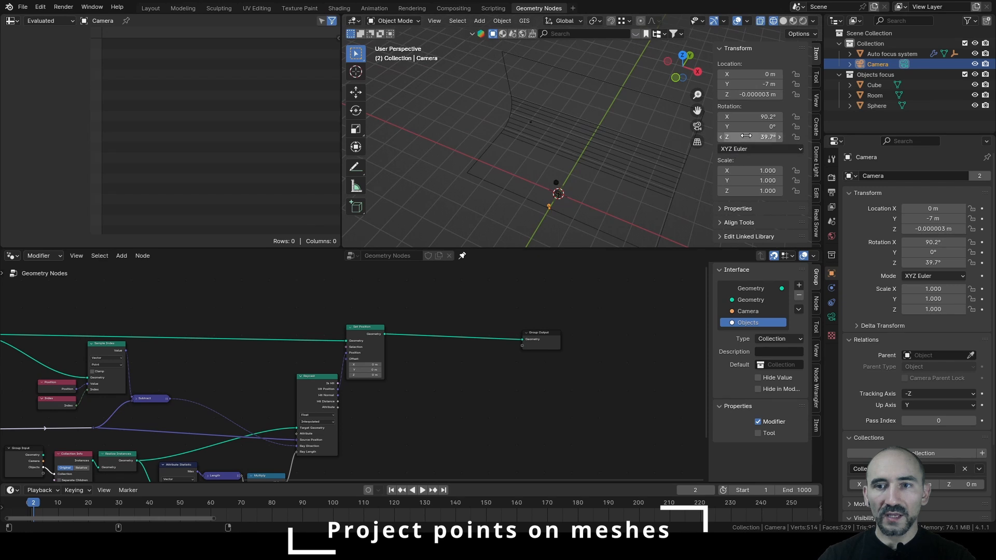
left_click_drag(745, 136, 760, 136)
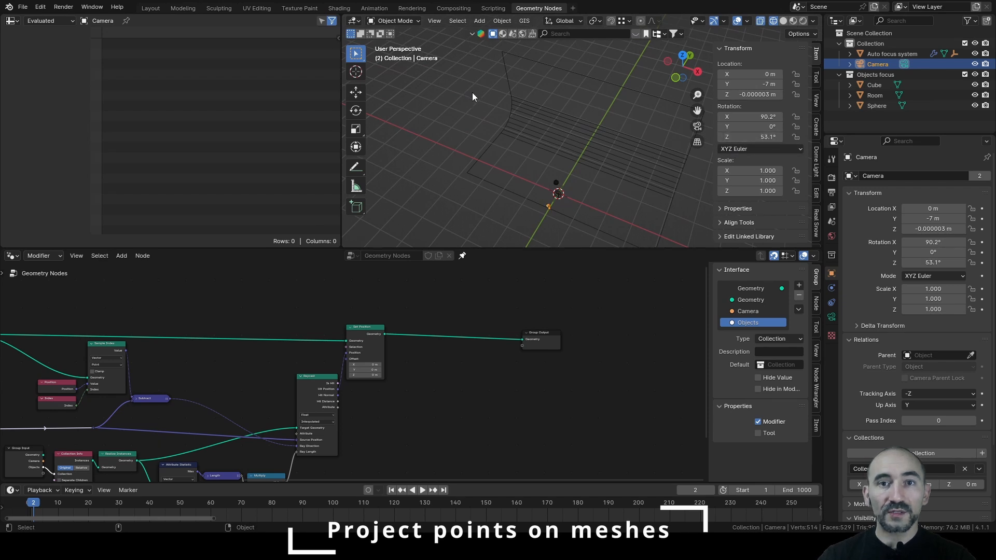
key("ctrl+s")
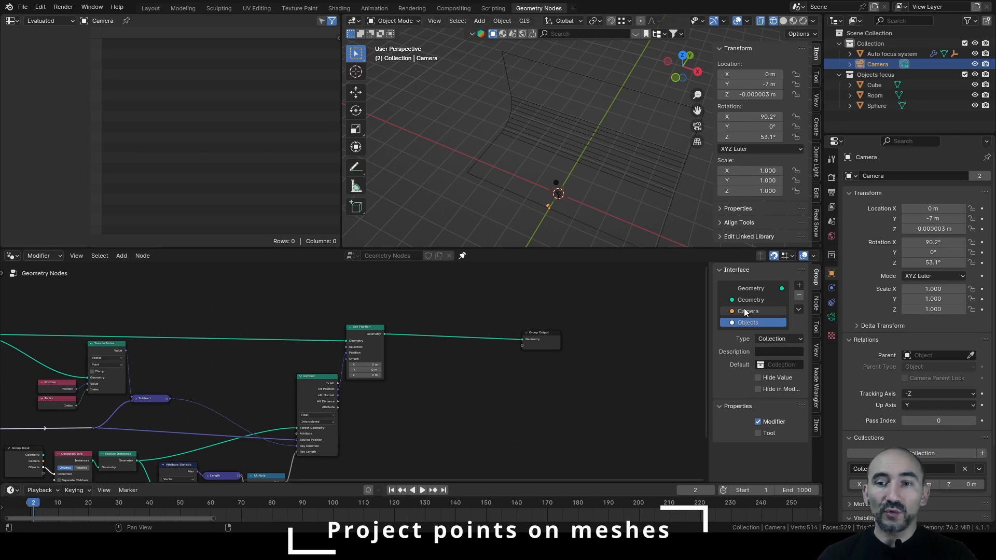
- Add a new float input to the node group's interface and name it "Default distance"
scroll(413, 380, "up", 3)
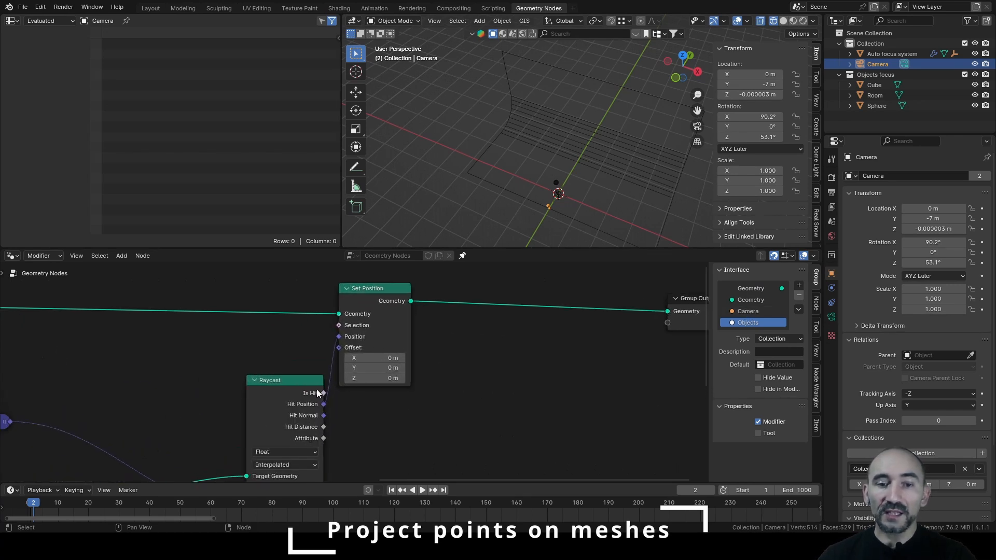
left_click(799, 285)
left_click(809, 298)
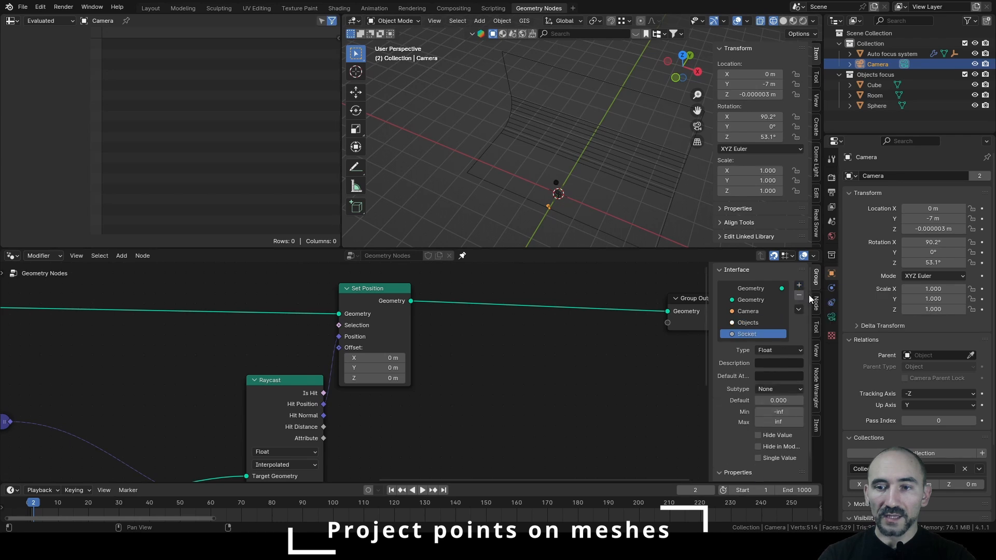
double_click(752, 334)
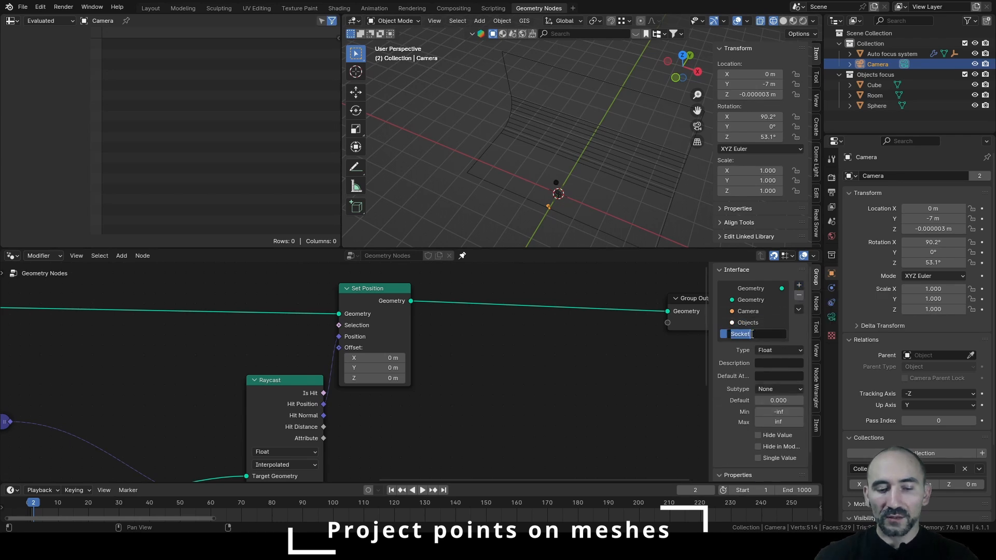
type("Default distance")
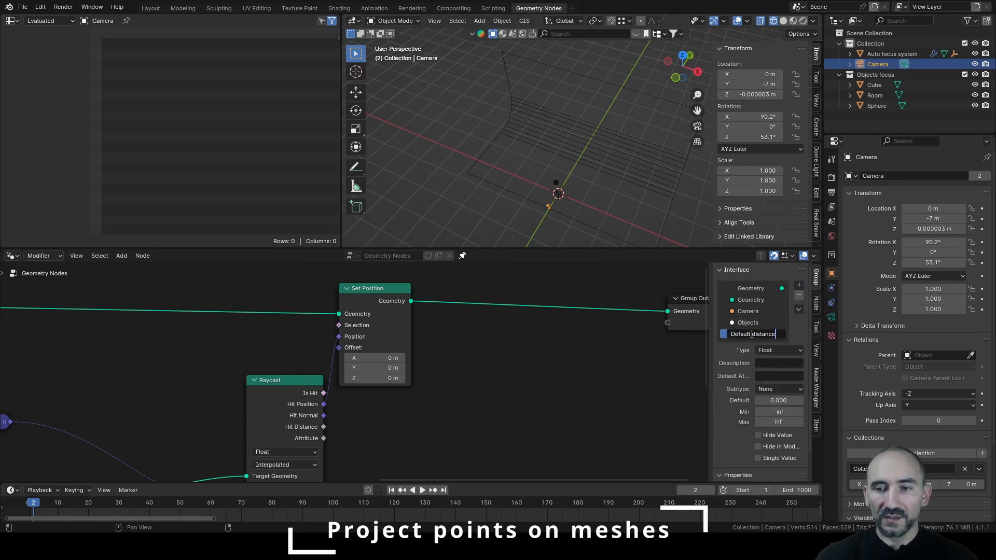
- Configure the Default distance input with the Distance subtype, minimum 0, default 10, and restrict it to a single value
left_click(772, 390)
left_click(771, 469)
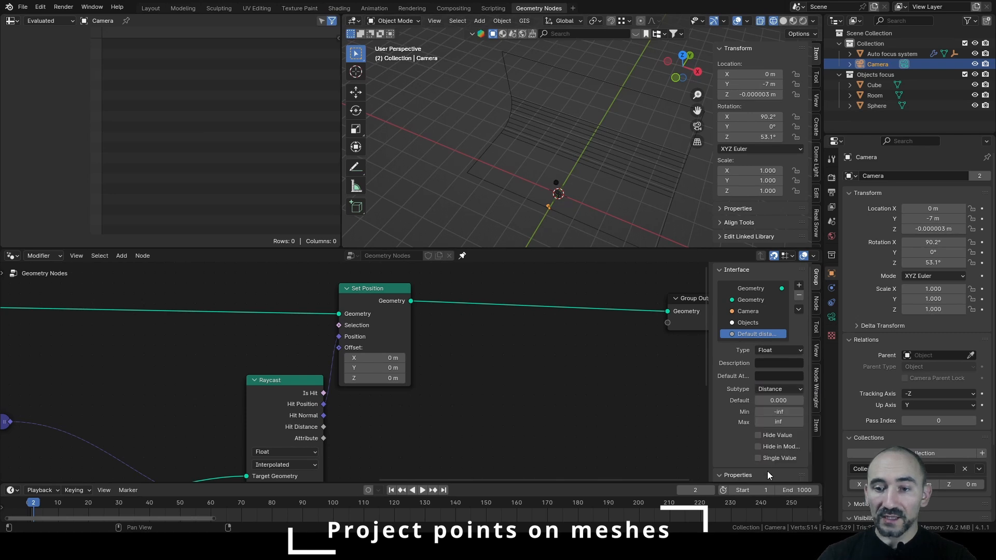
double_click(770, 411)
type("0")
key("Return")
double_click(772, 400)
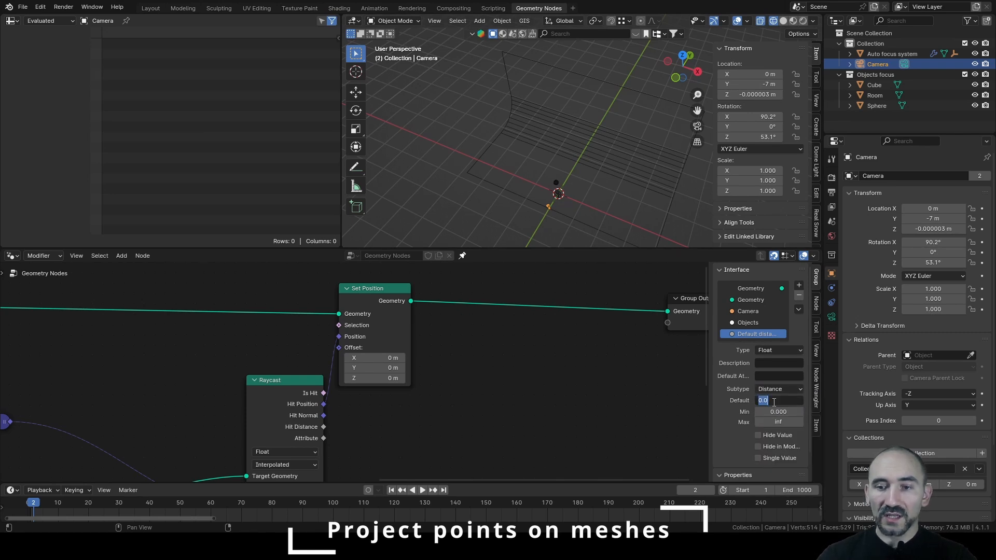
type("10")
key("Return")
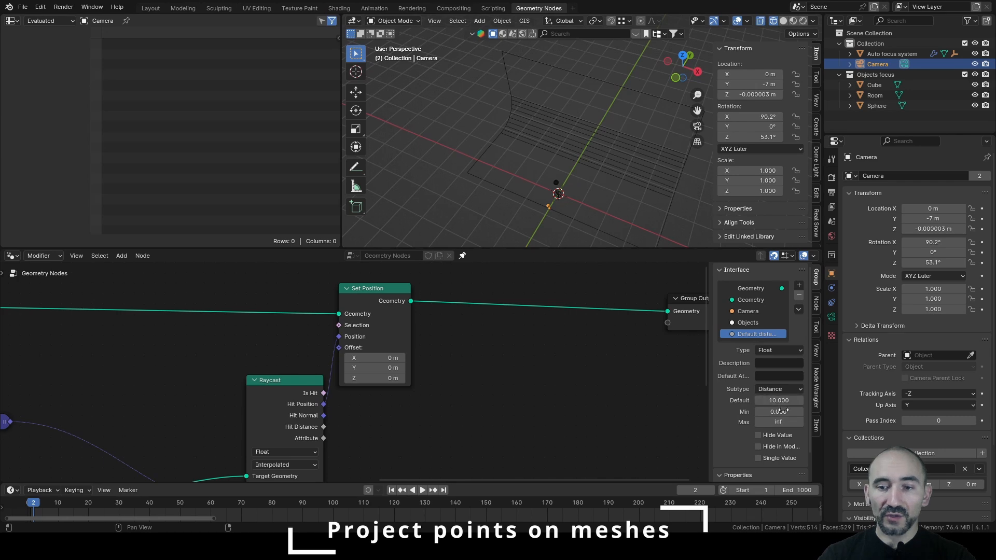
left_click(767, 458)
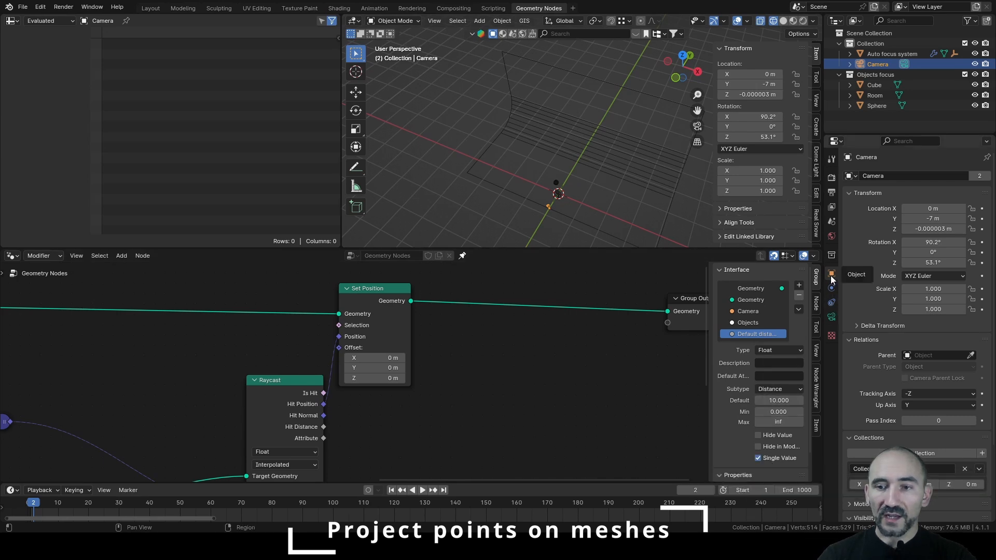
- Select the Auto focus system object and set its modifier's Default distance to 10 m
left_click(876, 55)
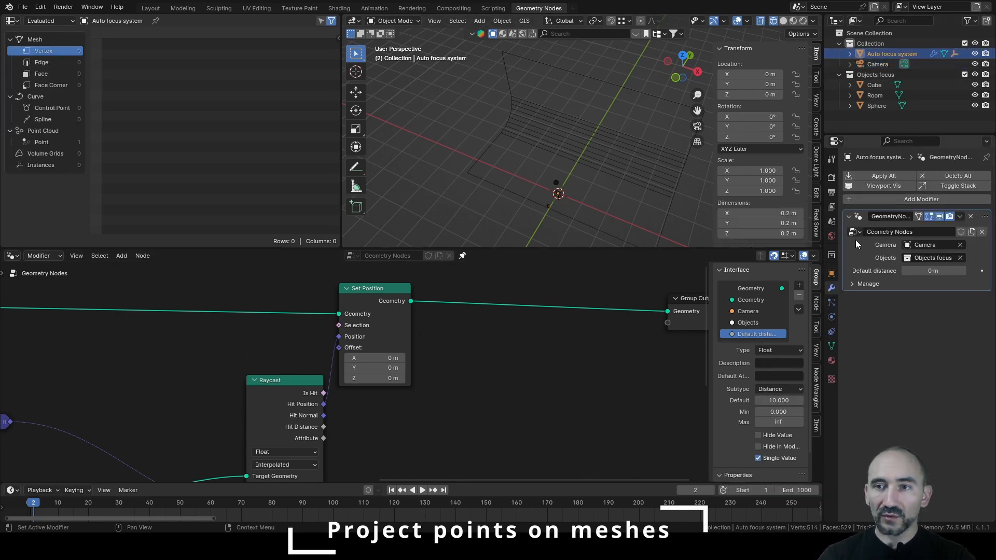
double_click(928, 271)
type("1")
key("Return")
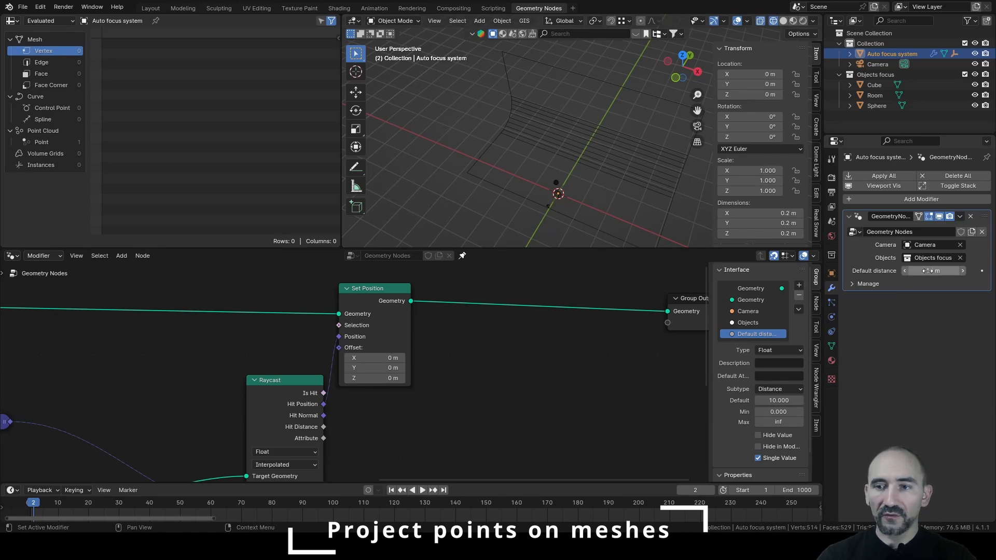
- Move the Set Position node close to the Group Output to make room after the Raycast node
scroll(546, 170, "up", 3)
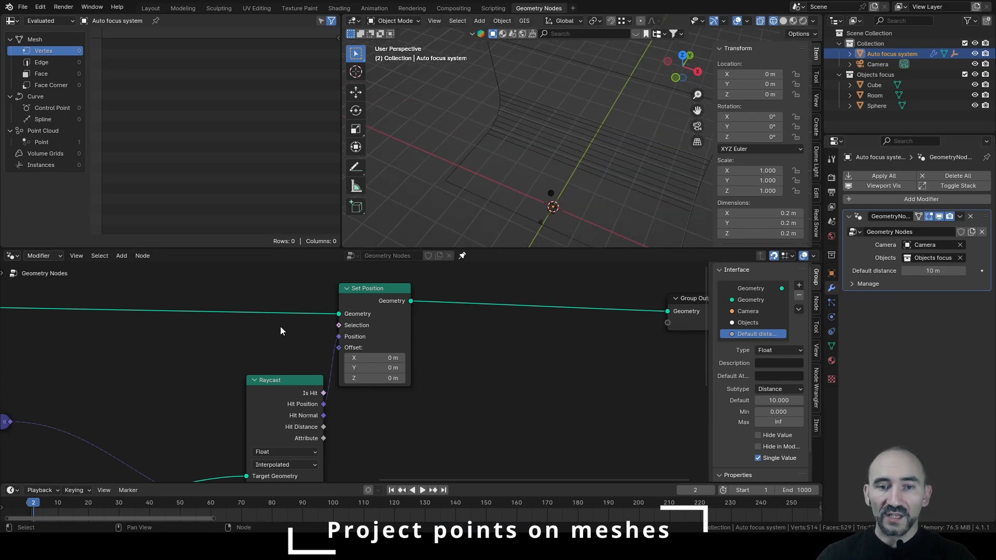
scroll(467, 321, "up", 2)
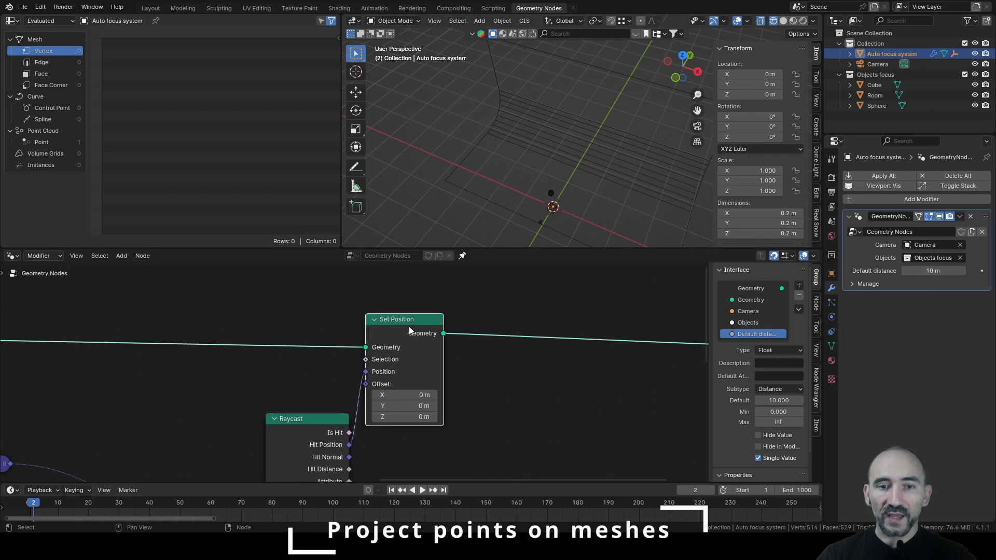
left_click_drag(414, 327, 634, 323)
scroll(438, 379, "down", 2)
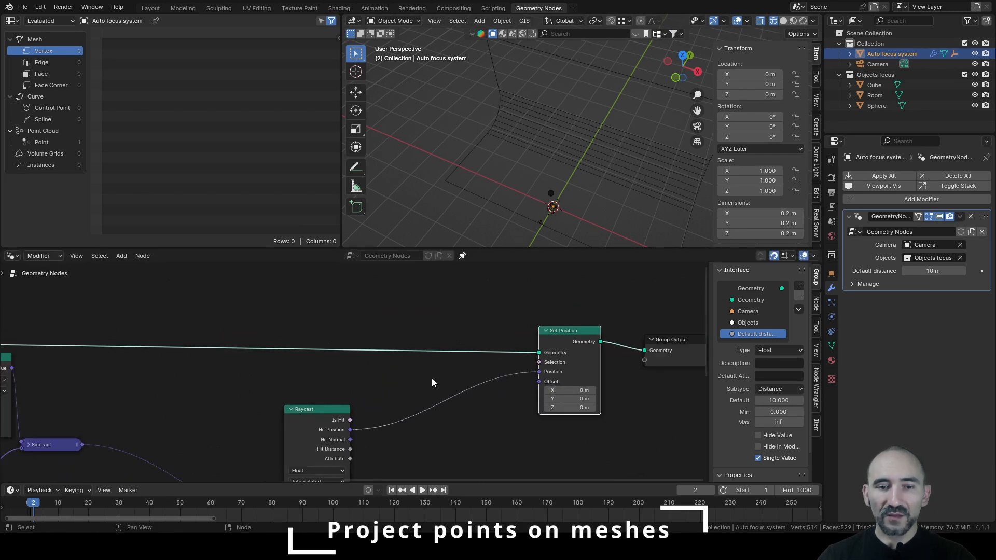
scroll(383, 374, "up", 1)
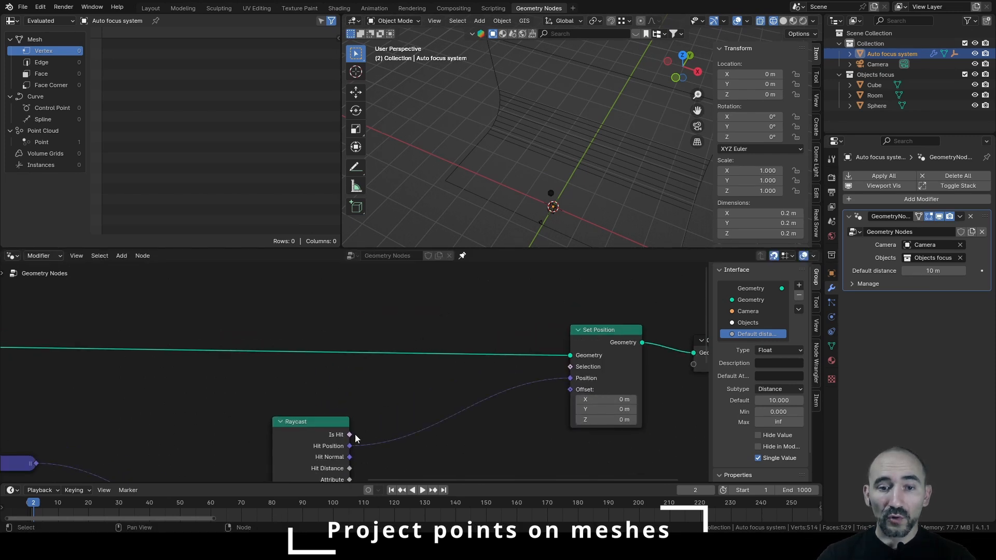
- Add a Vector Switch driven by Raycast's Is Hit, with Hit Position as True, and feed it into Set Position's Position
left_click_drag(356, 436, 388, 312)
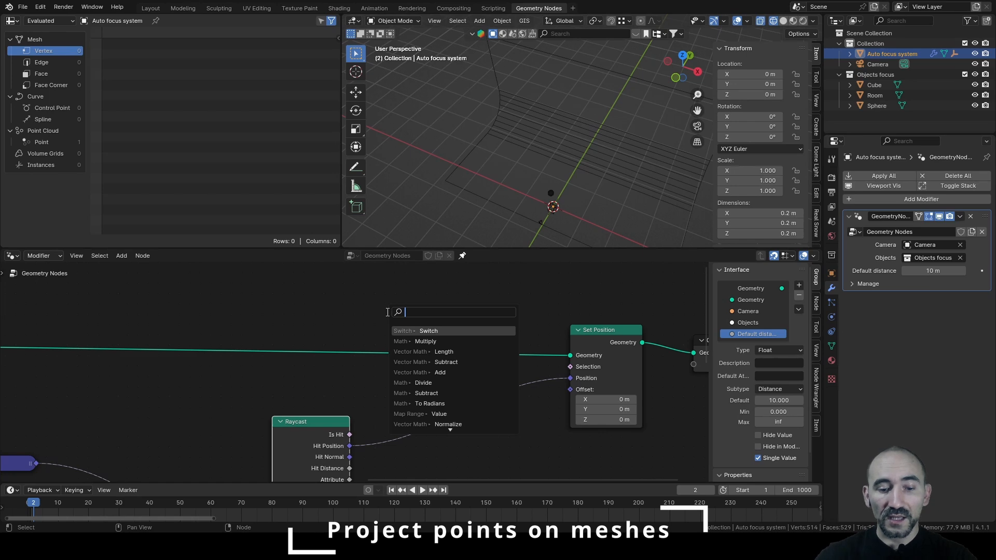
left_click(423, 331)
left_click(453, 298)
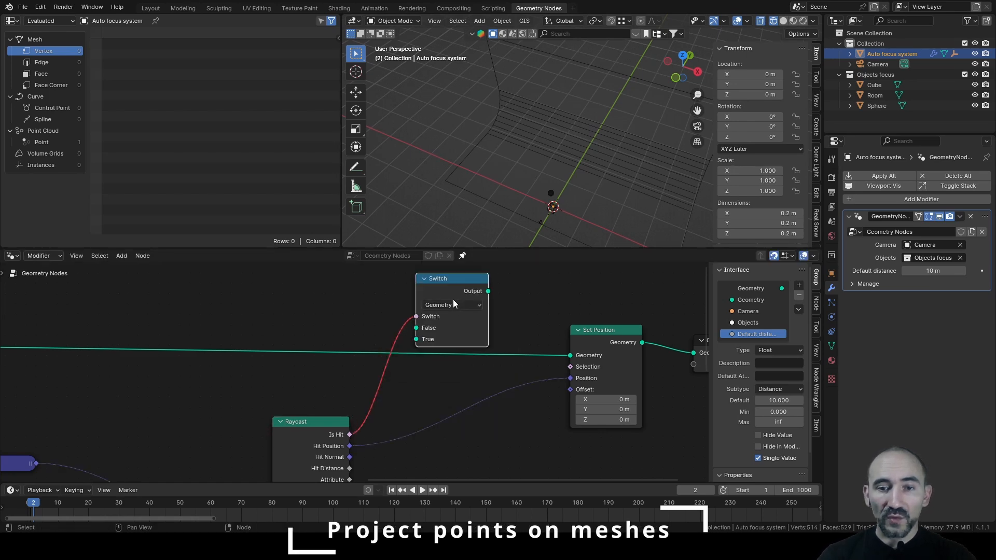
left_click(453, 303)
left_click(452, 364)
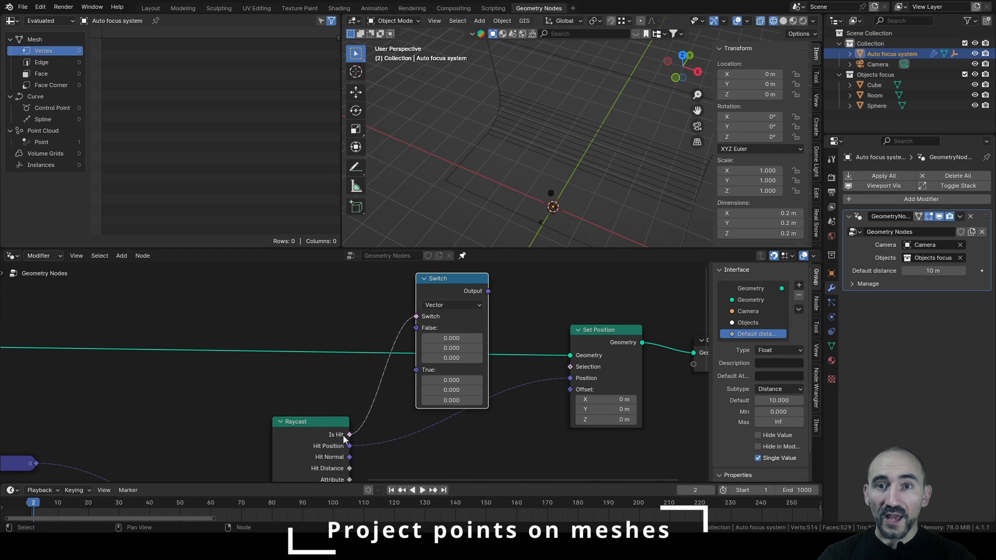
left_click_drag(350, 446, 416, 370)
left_click_drag(488, 291, 570, 378)
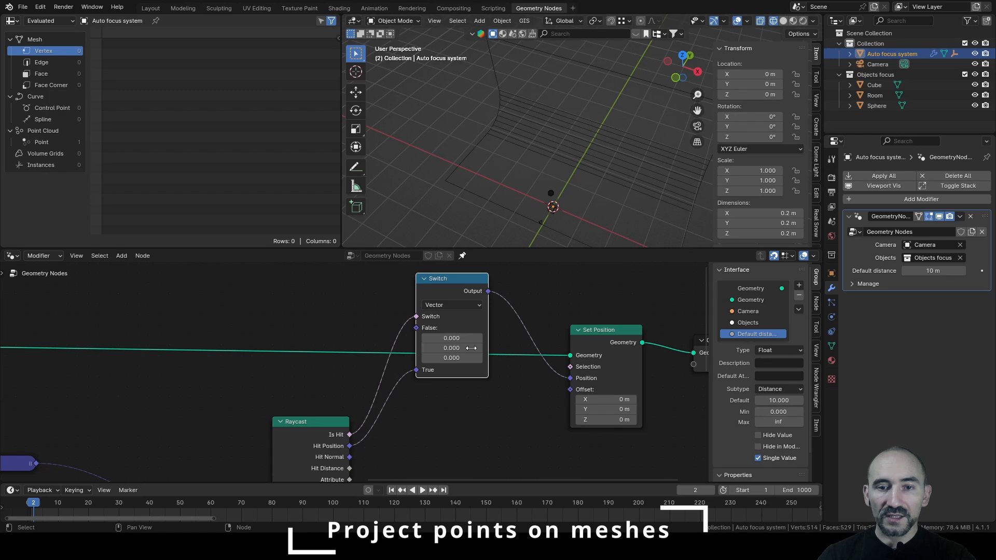
- Add a Position node beside the Switch and connect it to the Switch's False input
left_click(358, 329)
key("F3")
type("positio")
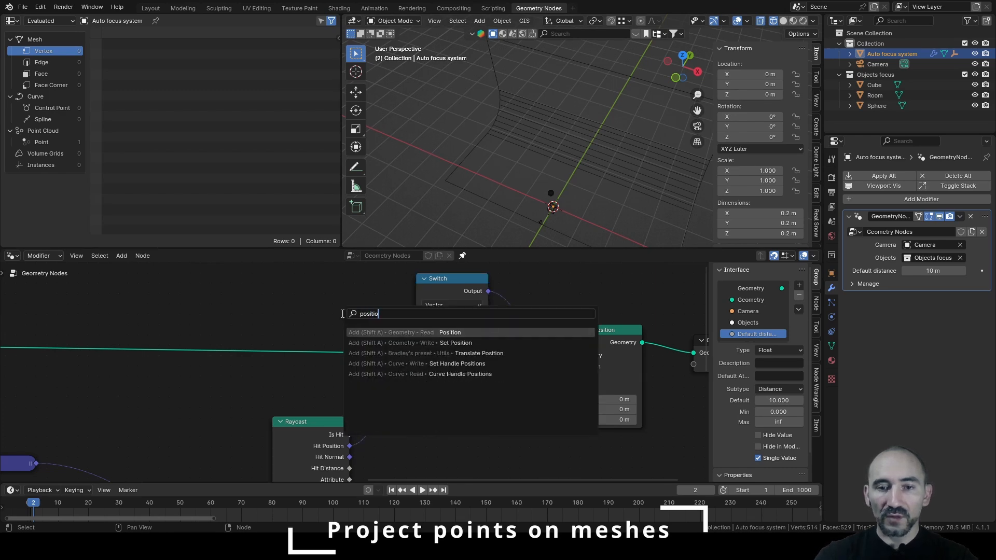
key("Return")
left_click_drag(344, 322, 419, 332)
left_click_drag(324, 313, 335, 312)
- Examine the camera in the viewport, the Points node's start position, and how the Switch picks the position when nothing is hit
middle_click_drag(542, 197, 504, 169, "shift")
scroll(521, 123, "up", 4)
scroll(548, 130, "up", 3)
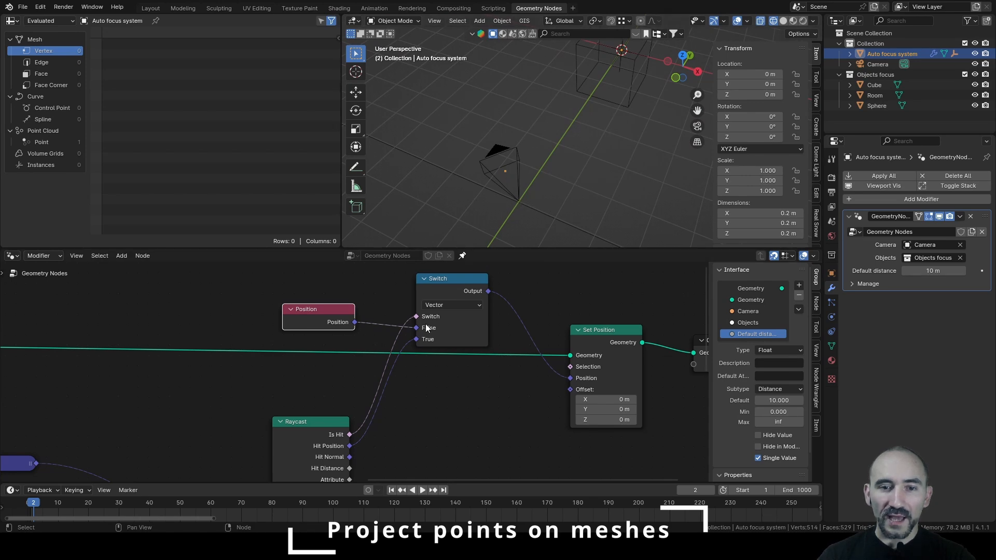
scroll(213, 350, "down", 3)
middle_click_drag(212, 350, 511, 335)
scroll(512, 335, "up", 1)
scroll(337, 353, "up", 3)
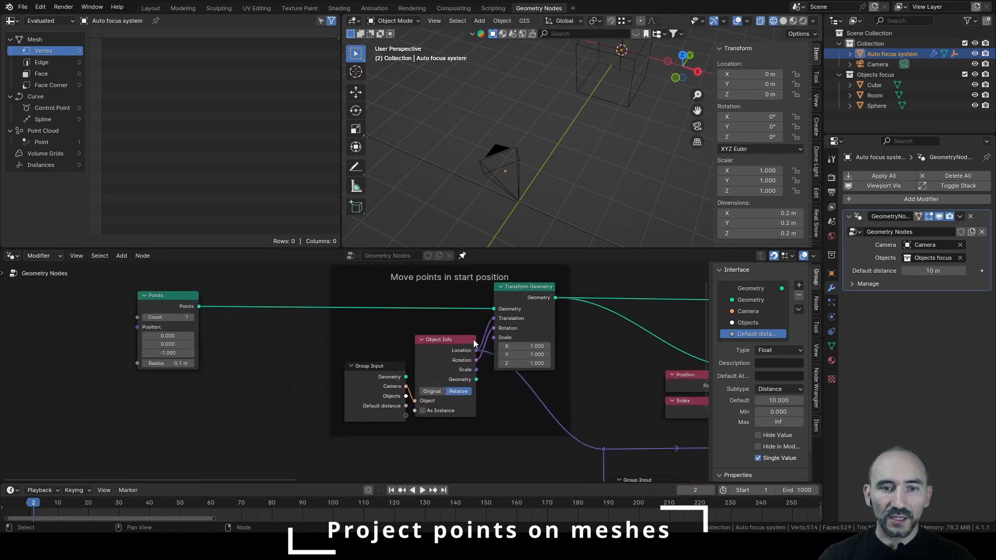
middle_click_drag(341, 350, 388, 401)
scroll(363, 373, "up", 3)
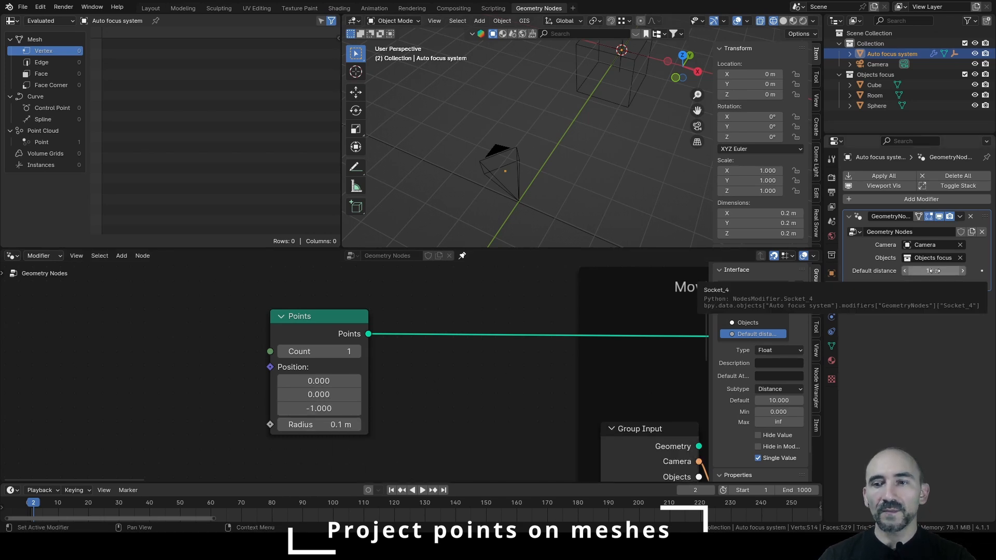
scroll(519, 384, "down", 3)
middle_click_drag(537, 363, 343, 391)
scroll(343, 391, "up", 3)
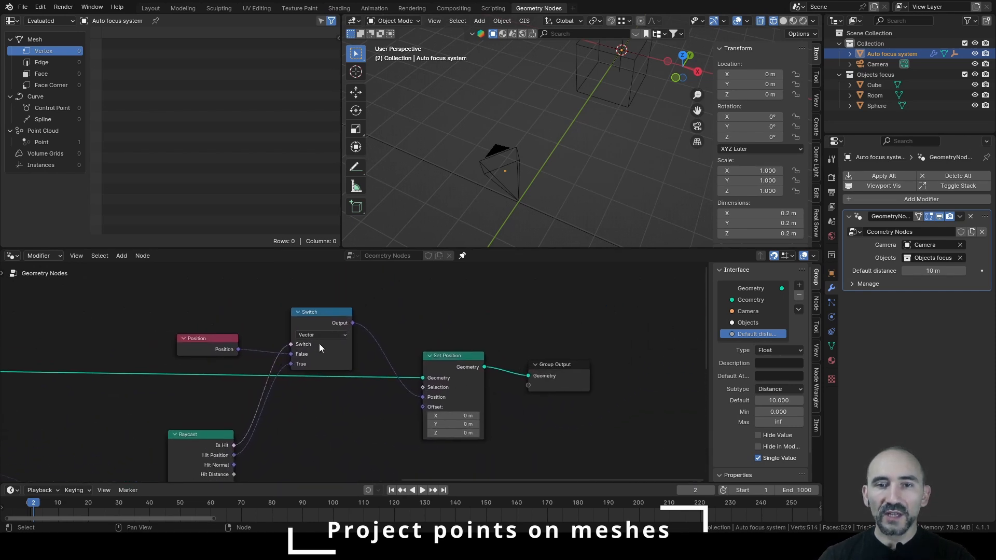
scroll(503, 166, "down", 5)
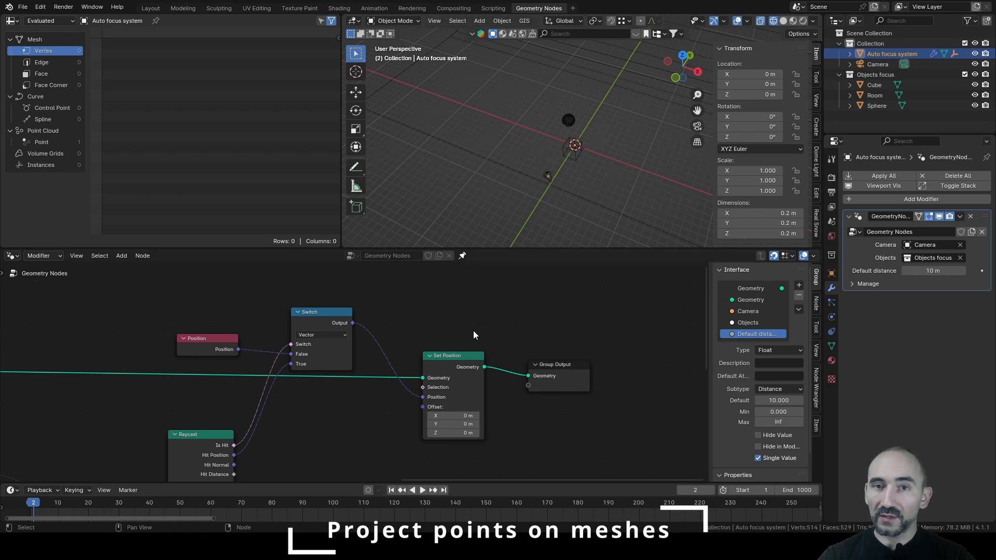
- Tidy the Switch, Position and Set Position nodes around the Raycast node, and collapse the Switch
scroll(466, 337, "up", 2)
left_click_drag(284, 280, 226, 422)
left_click_drag(147, 316, 149, 427)
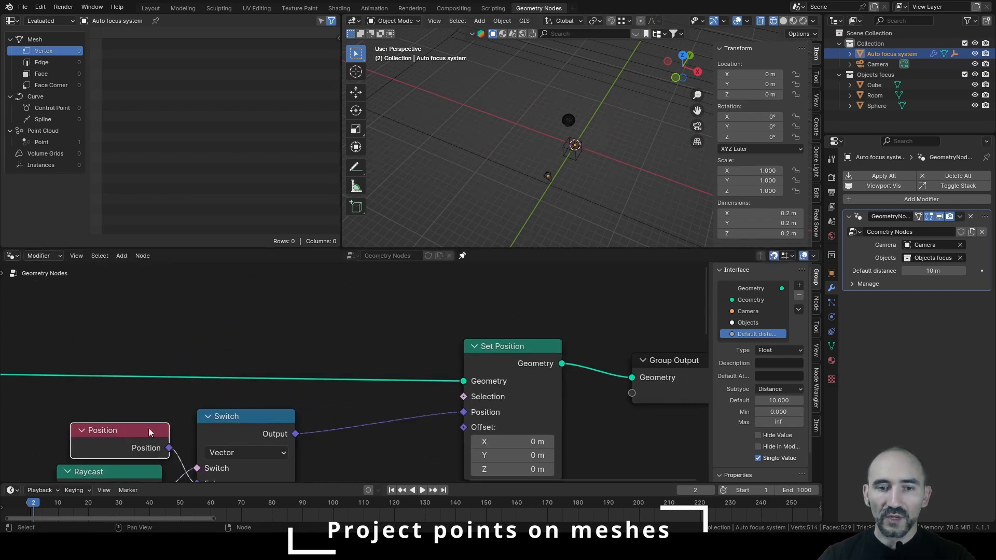
middle_click_drag(286, 393, 389, 311)
scroll(415, 316, "down", 2)
left_click_drag(570, 275, 451, 286)
left_click(349, 338)
key("h")
left_click_drag(350, 339, 350, 396)
- Add a Group Input node in front of the Points node
scroll(347, 396, "down", 4)
middle_click_drag(347, 396, 151, 396)
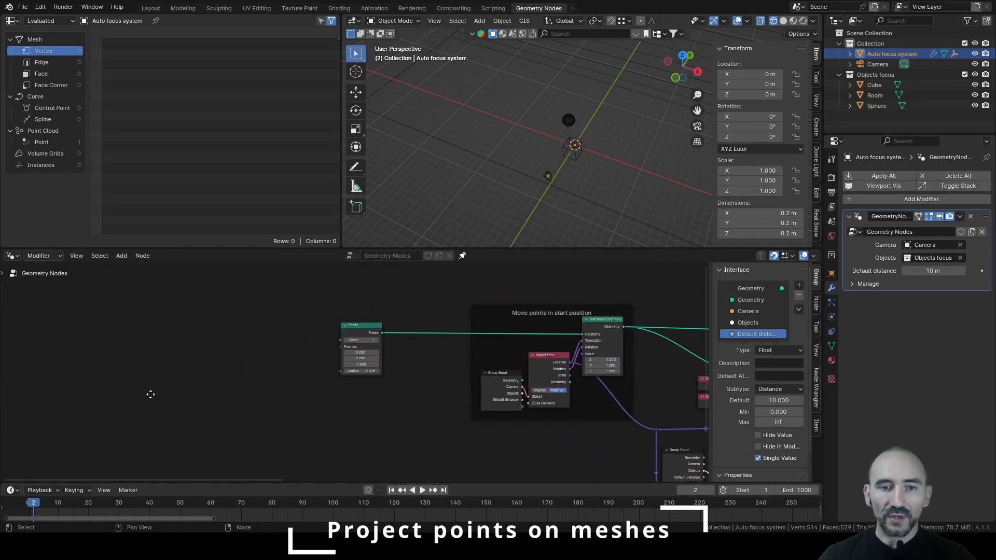
scroll(225, 336, "up", 3)
key("F3")
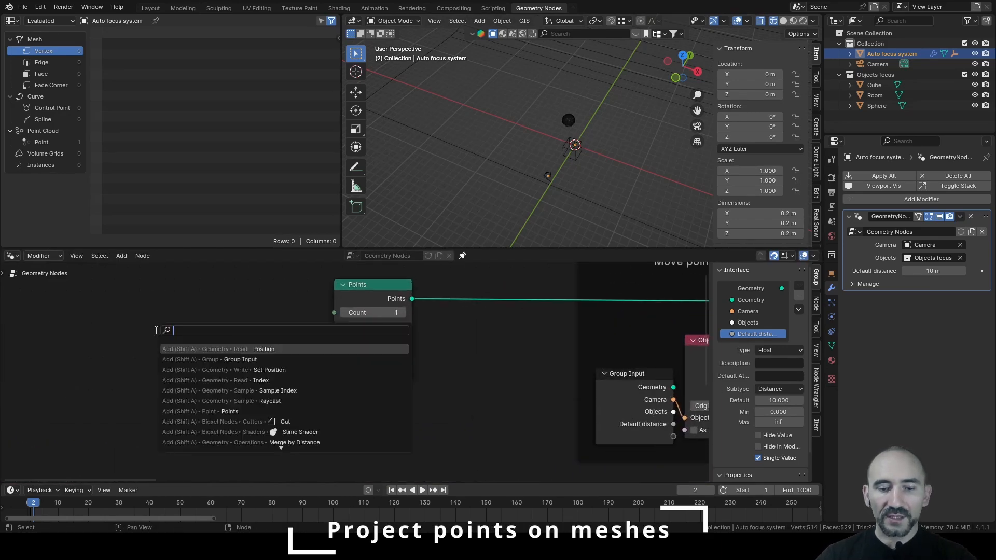
type("group in")
key("Return")
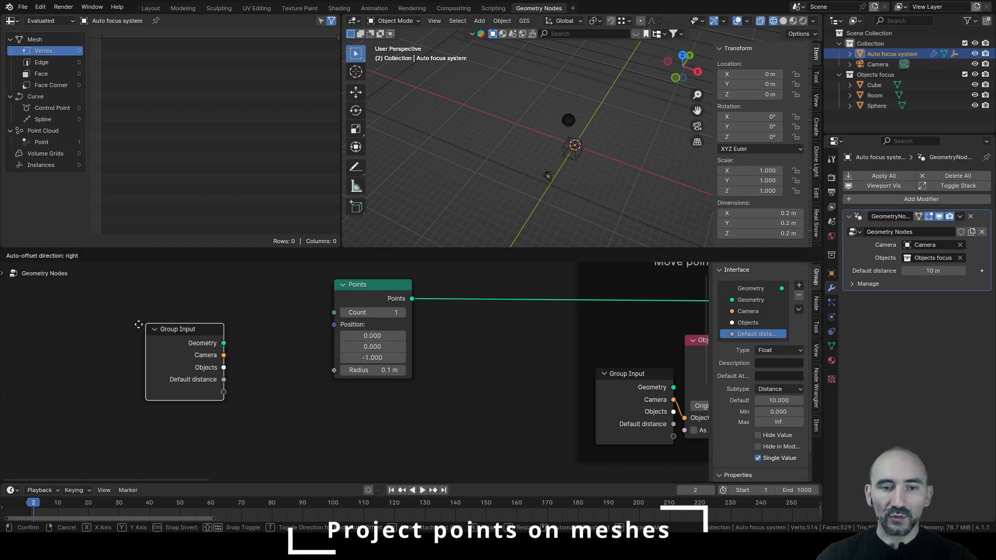
left_click(40, 314)
- Connect the new Group Input's Default distance to a Multiply math node and set its second value to -1
left_click_drag(124, 369, 160, 380)
type("mul")
key("Return")
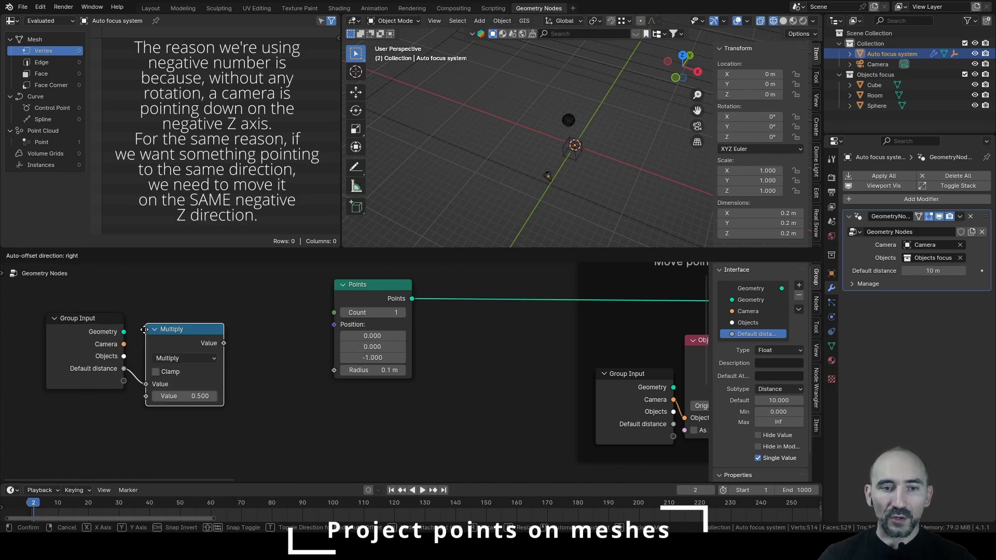
left_click(185, 349)
left_click(185, 395)
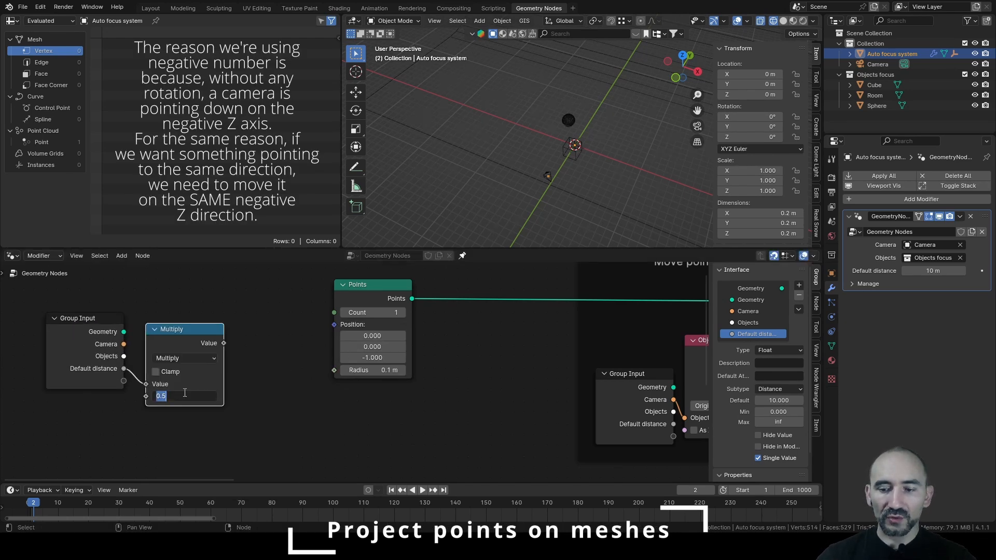
type("-1")
key("Return")
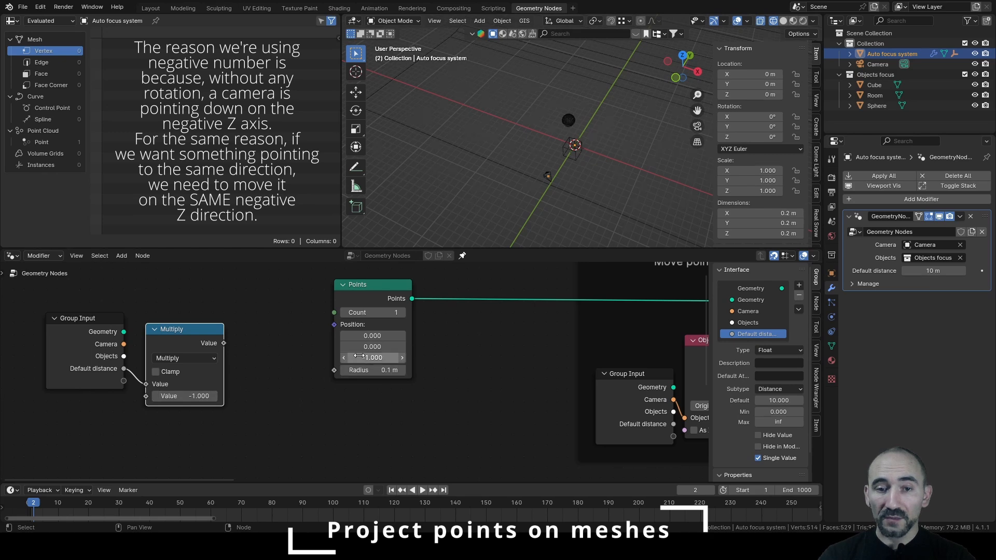
middle_click_drag(561, 181, 569, 137)
scroll(569, 137, "up", 9)
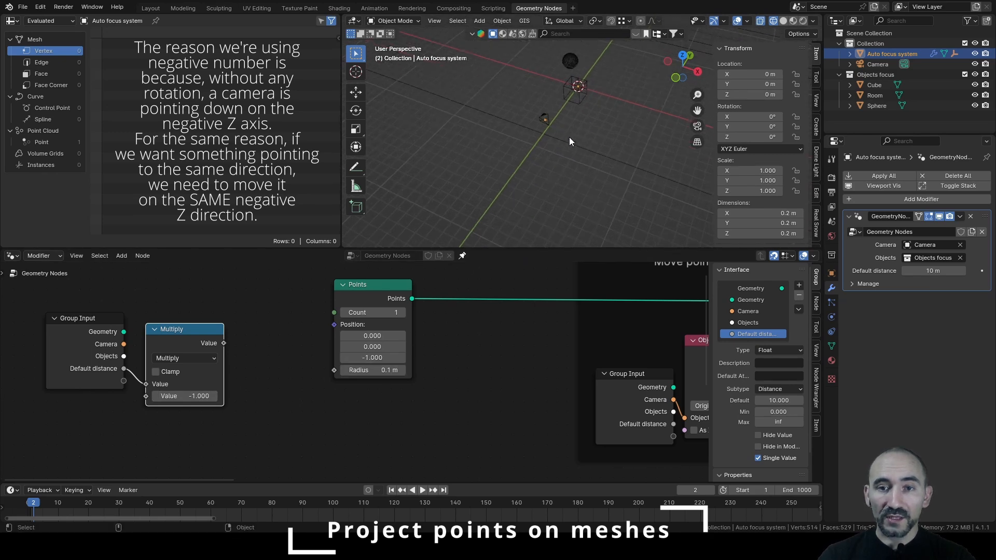
middle_click_drag(449, 96, 515, 161, "shift")
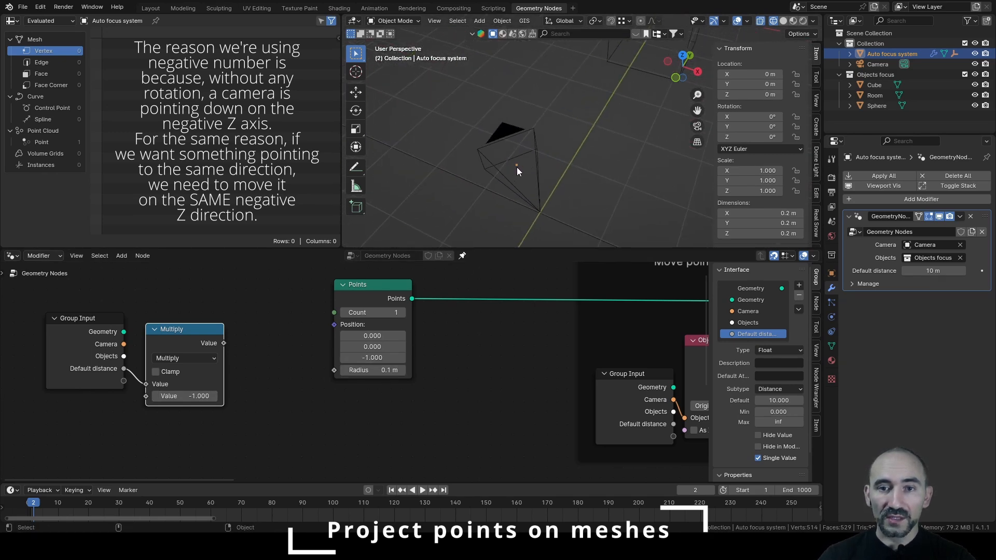
middle_click_drag(536, 212, 504, 145, "shift")
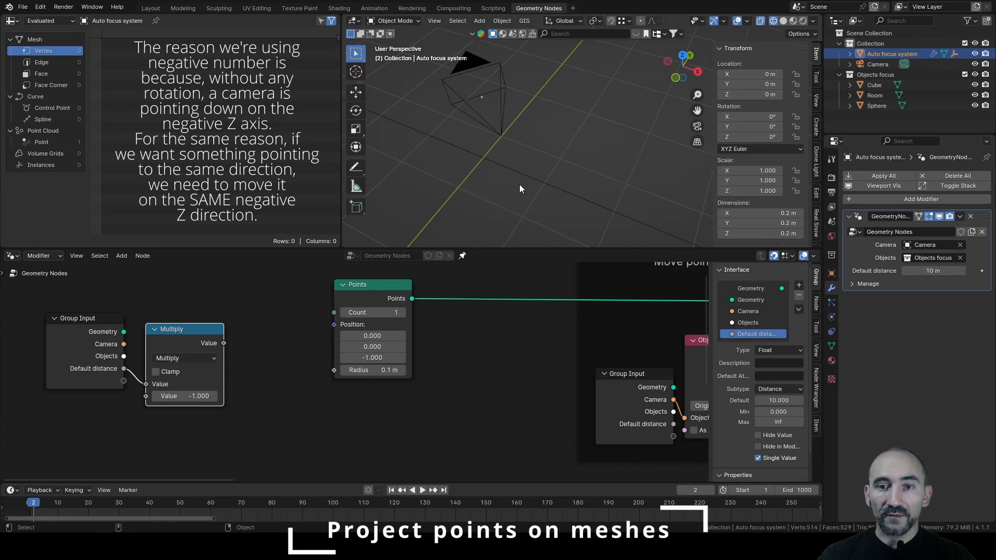
- Route the Multiply value through a new Combine XYZ node's Z into the Points node's Position, and save the file
left_click_drag(223, 343, 254, 373)
type("combin")
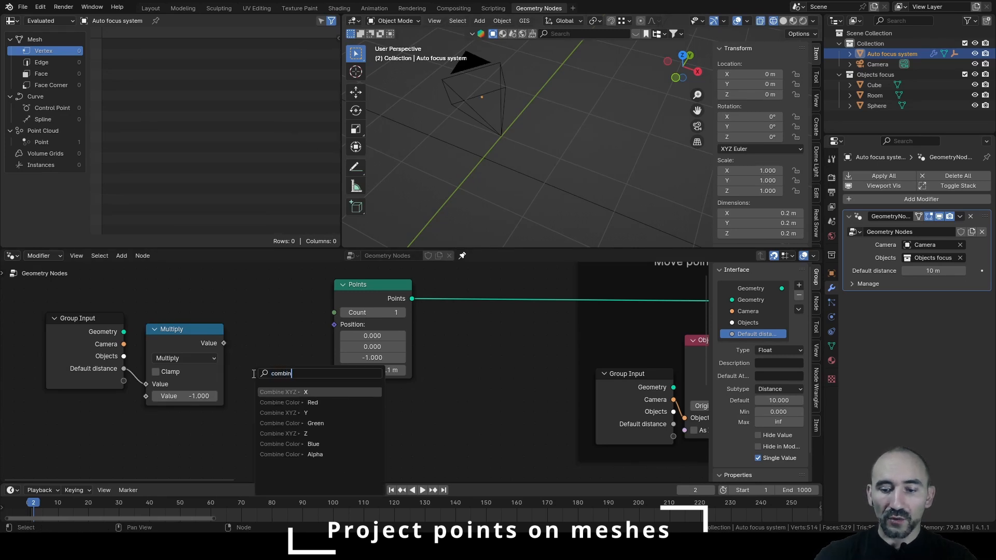
key("Down")
key("Down")
key("Down")
key("Down")
key("Return")
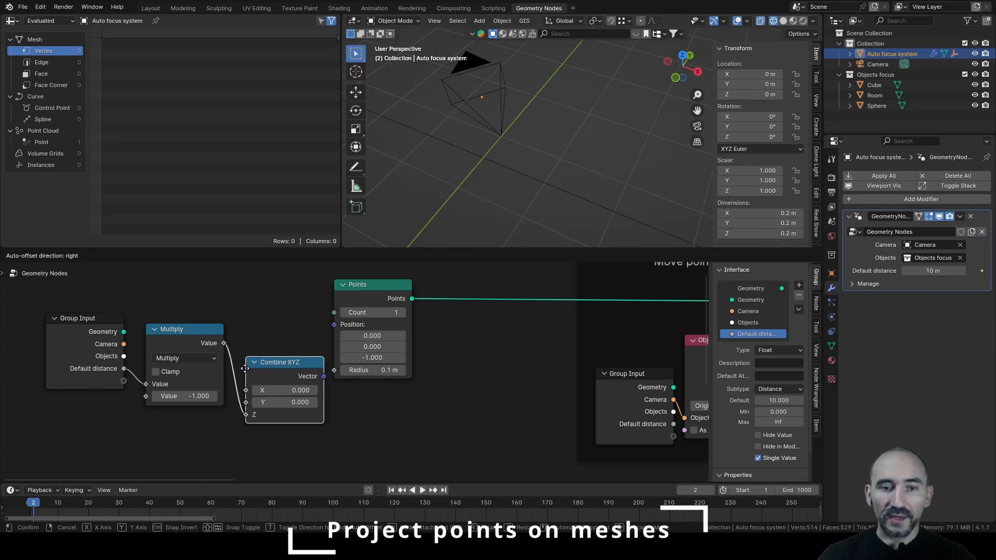
left_click(240, 343)
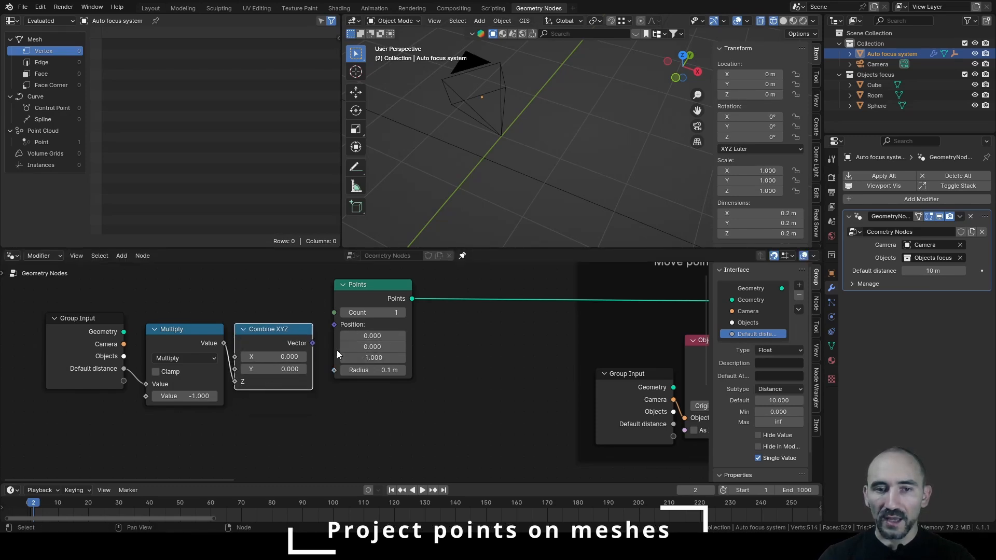
left_click_drag(312, 343, 330, 332)
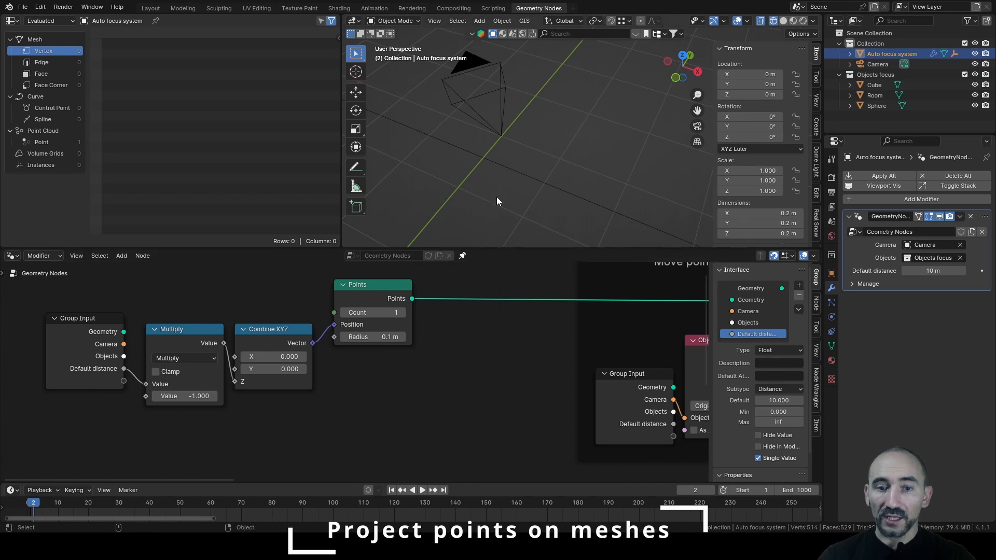
middle_click_drag(496, 197, 646, 145)
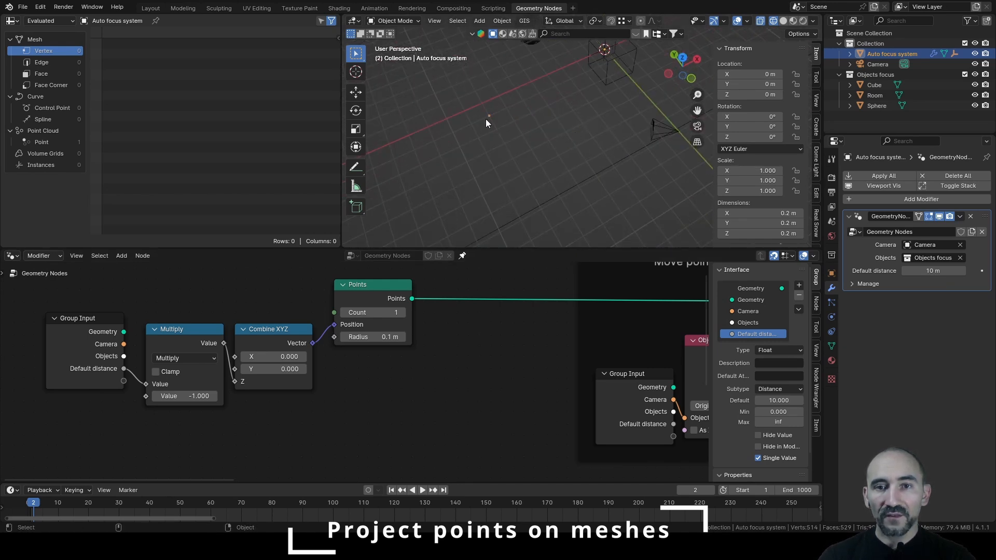
key("ctrl+s")
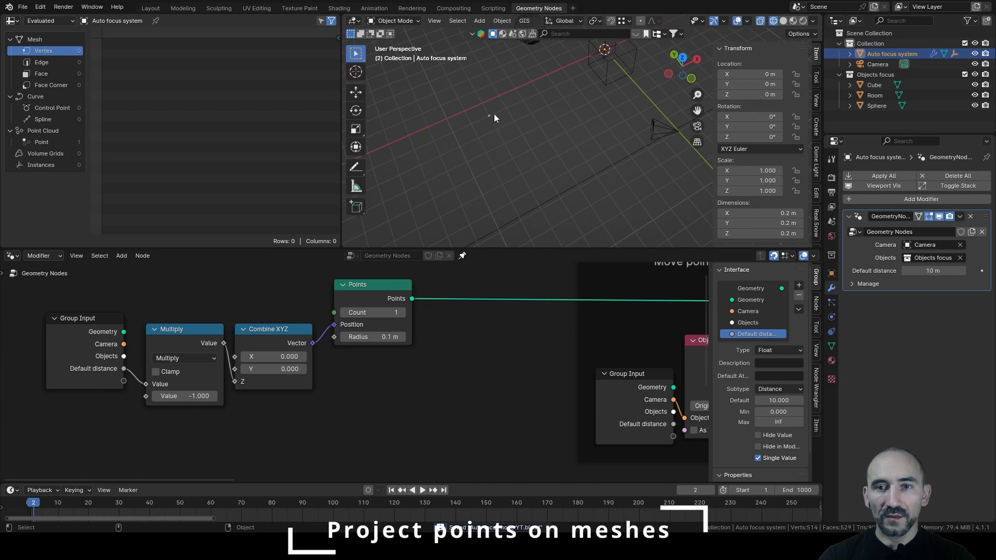
- Move the Group Input, Multiply and Combine XYZ nodes farther back, and shift the Points node closer to them
mouse_move(932, 270)
left_mouse_down()
mouse_move(946, 271)
mouse_move(932, 270)
left_mouse_up()
scroll(332, 394, "down", 3)
left_click_drag(195, 314, 315, 412)
key("g")
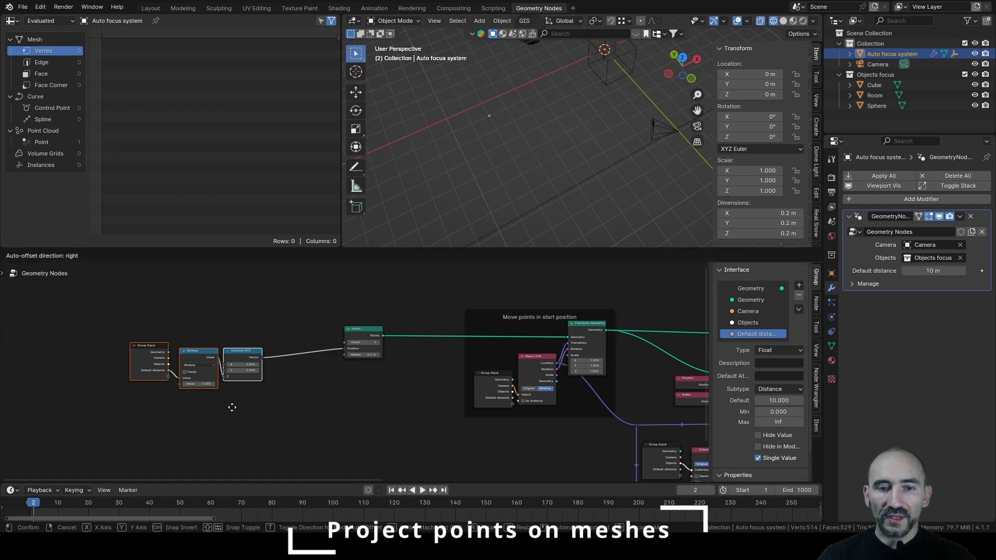
left_click(143, 406)
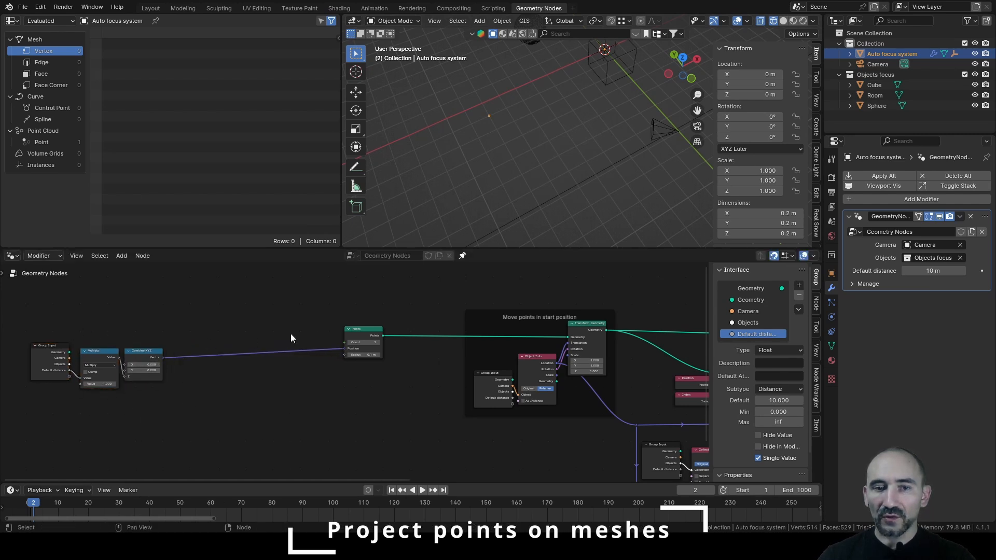
left_click_drag(363, 336, 277, 285)
- Frame the raycast nodes between the start-position frame and the Group Output, and label the frame "Project points on meshes"
middle_click_drag(418, 356, 354, 343)
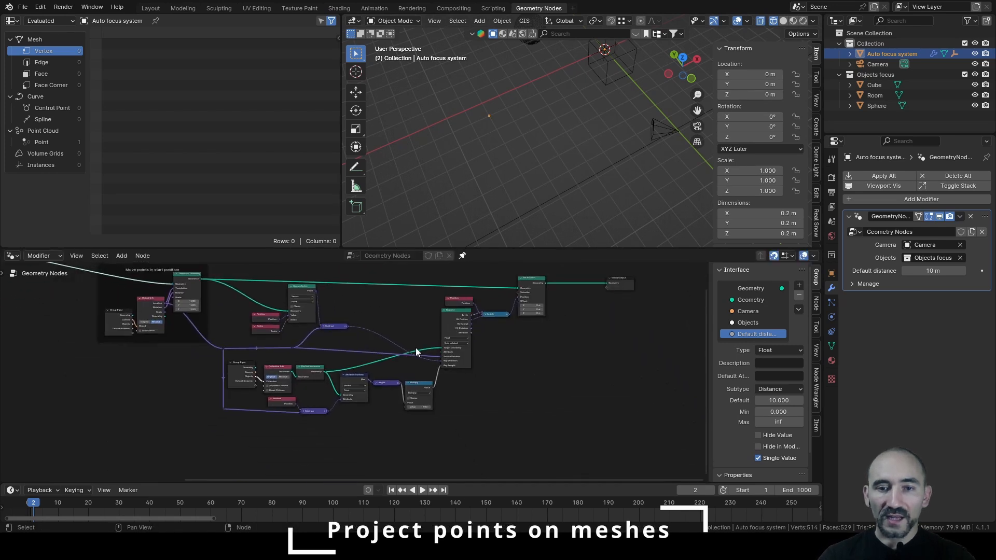
scroll(417, 350, "down", 1)
left_click_drag(557, 454, 202, 300)
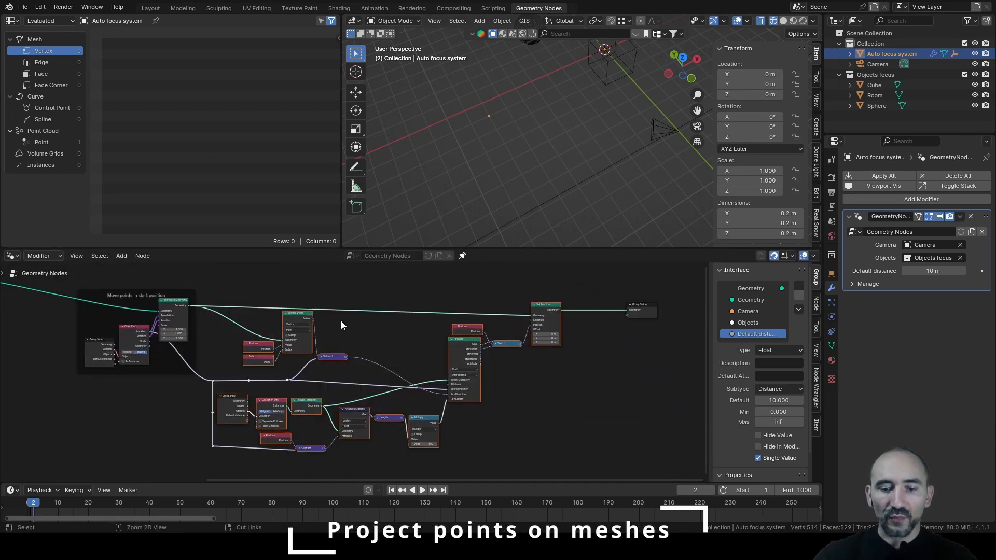
key("ctrl+j")
key("F2")
type("Proj")
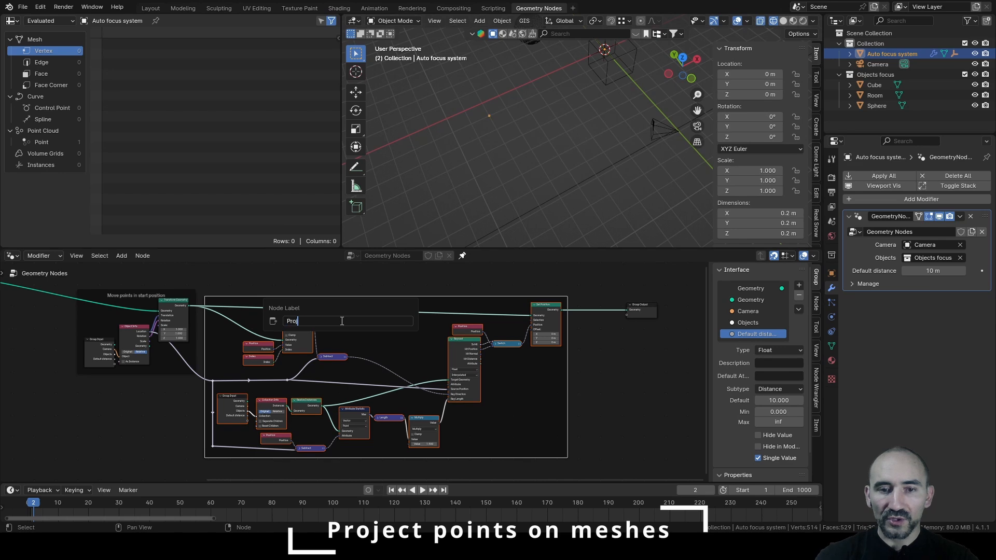
type("ect points on me")
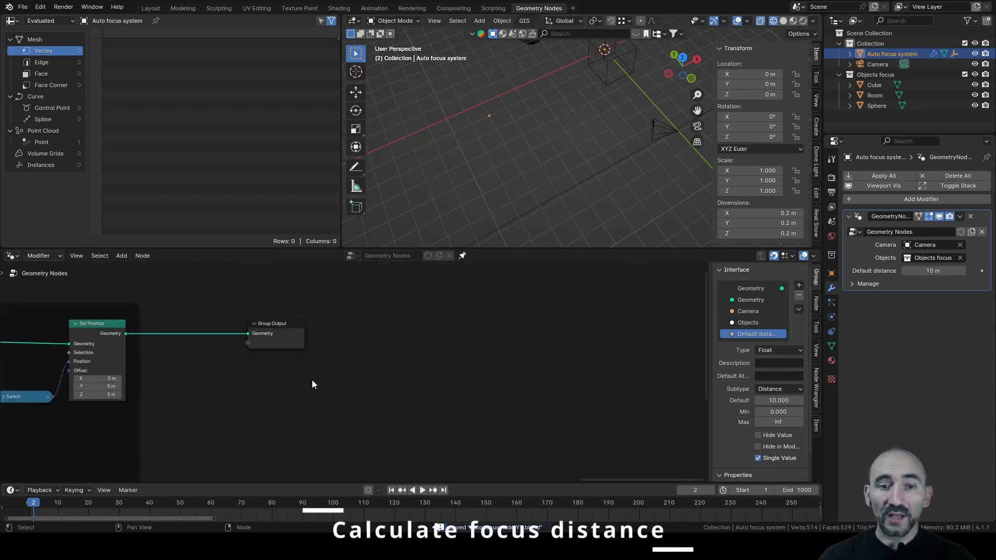
- Move the Group Output node well away from Set Position to make room for more nodes
scroll(312, 384, "up", 1)
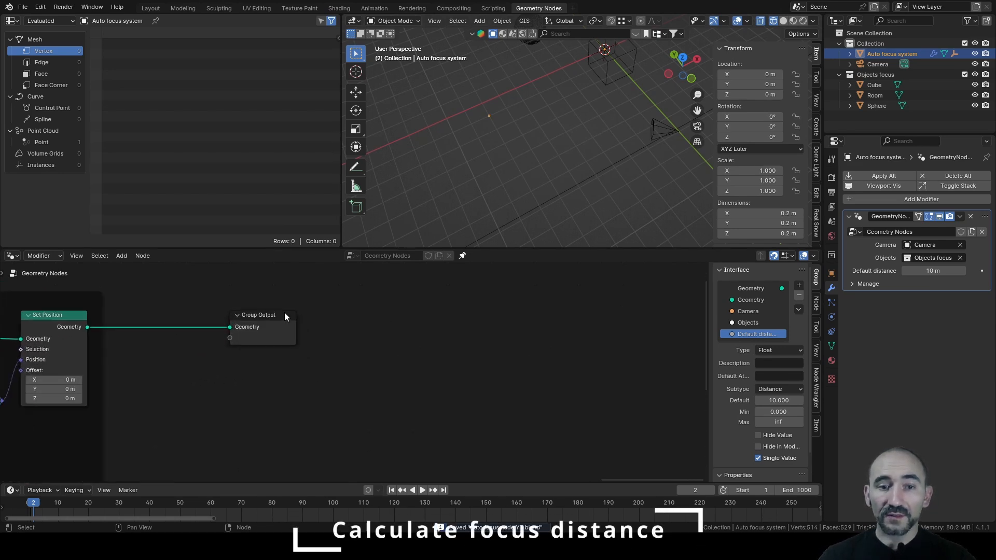
left_click_drag(265, 317, 659, 320)
scroll(451, 375, "down", 2)
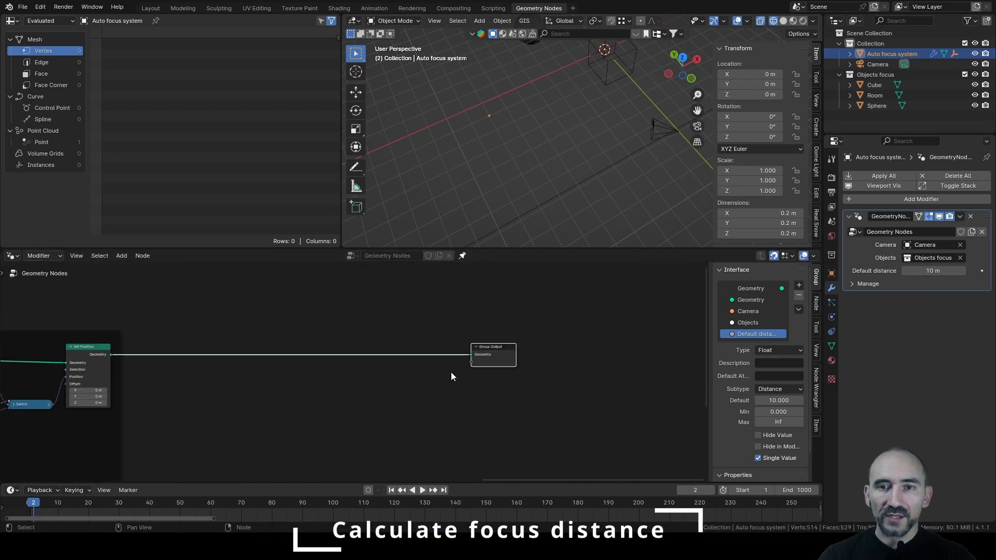
- Branch the Set Position geometry into a new Attribute Statistic node and set its data type to Vector
middle_click_drag(550, 143, 521, 185)
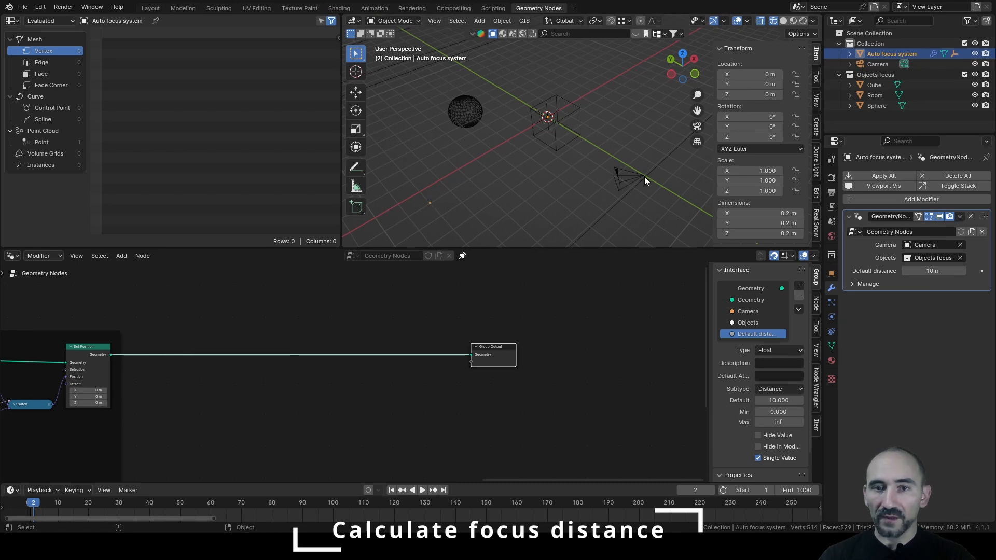
scroll(318, 391, "up", 2)
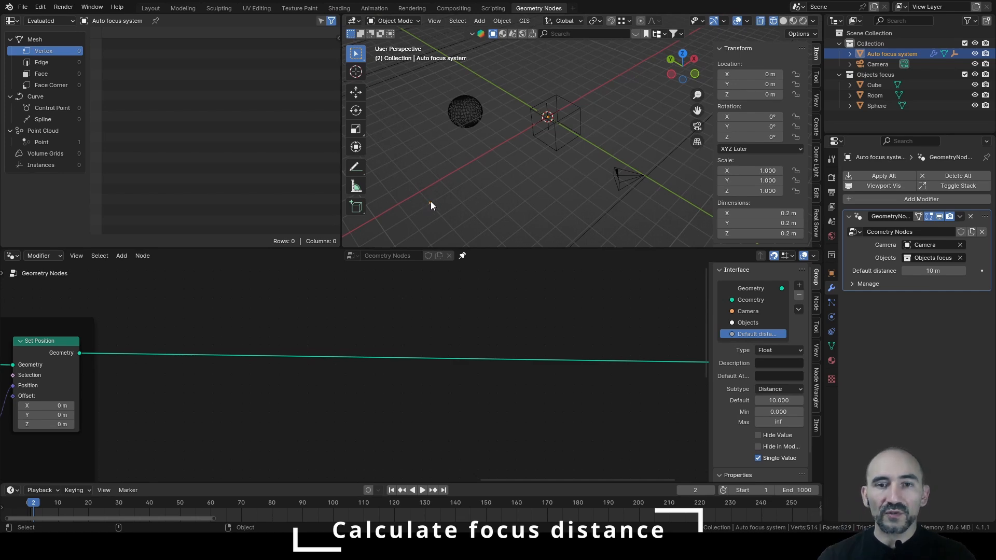
left_click_drag(79, 353, 273, 330)
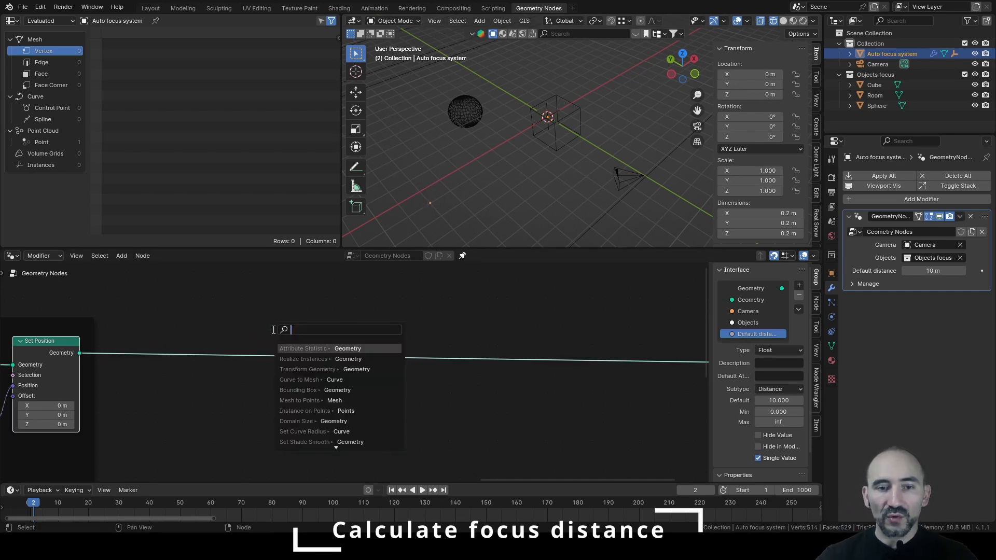
type("a")
type("ttribute")
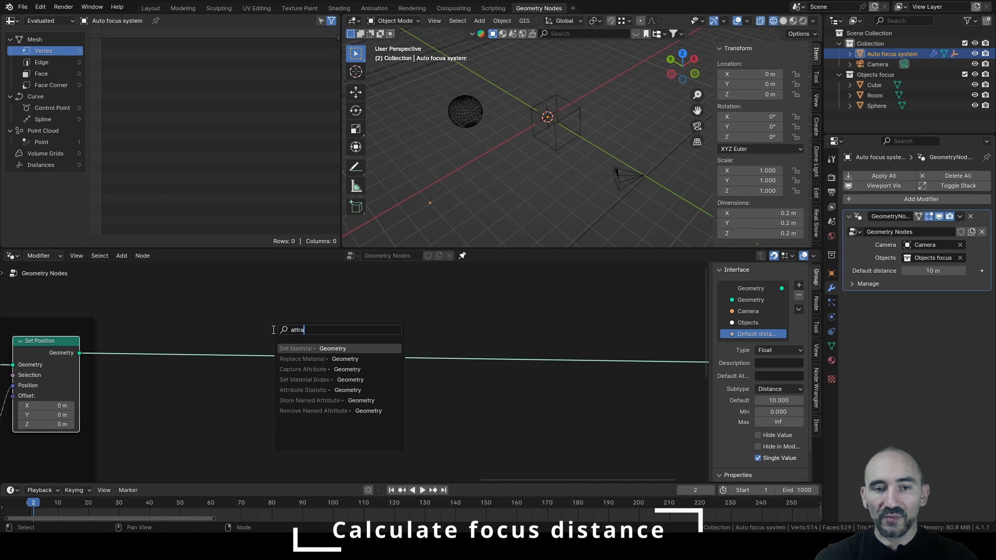
key("Return")
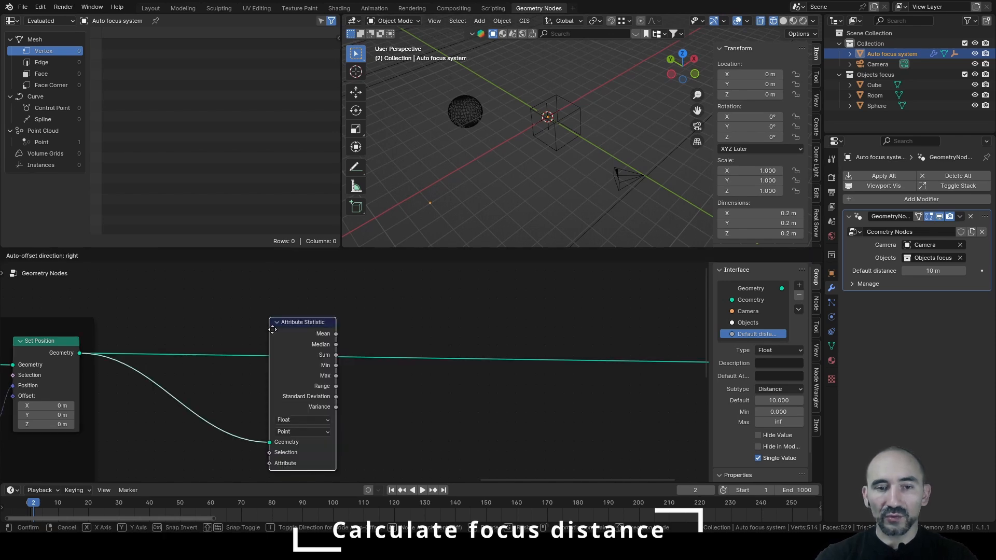
left_click(406, 384)
left_click(415, 392)
left_click(410, 425)
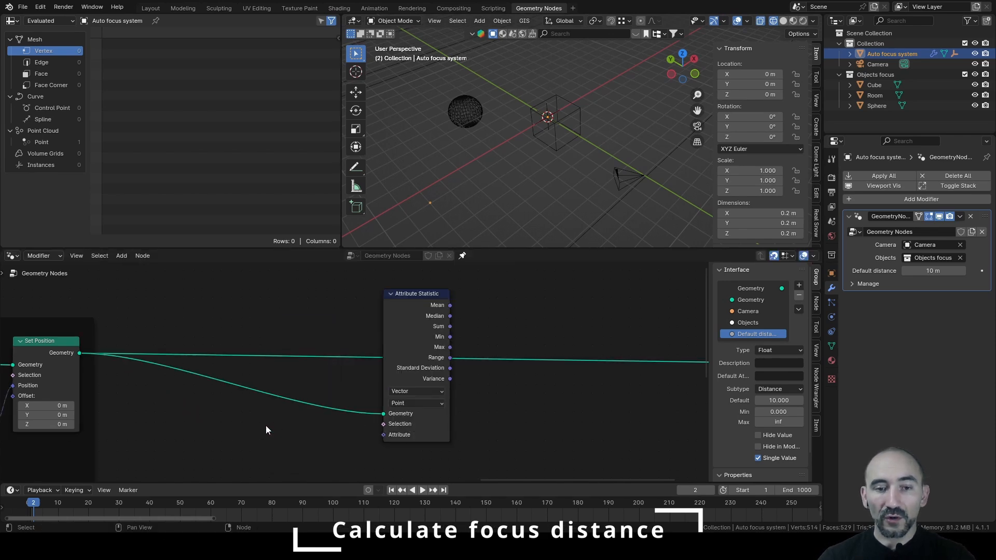
- Add a Position node and feed it into the first input of a new Subtract vector math node
key("shift+a")
type("positi")
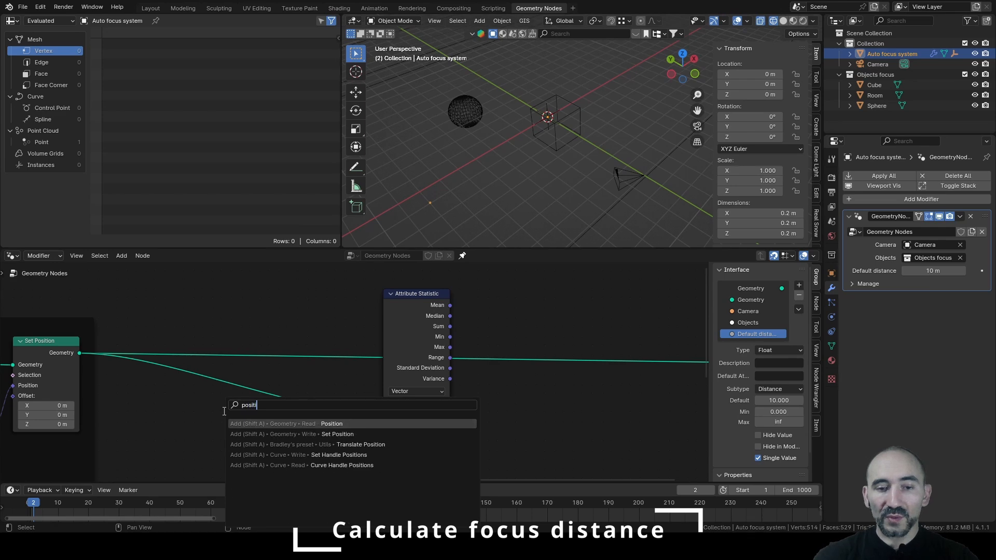
key("Return")
left_click(183, 398)
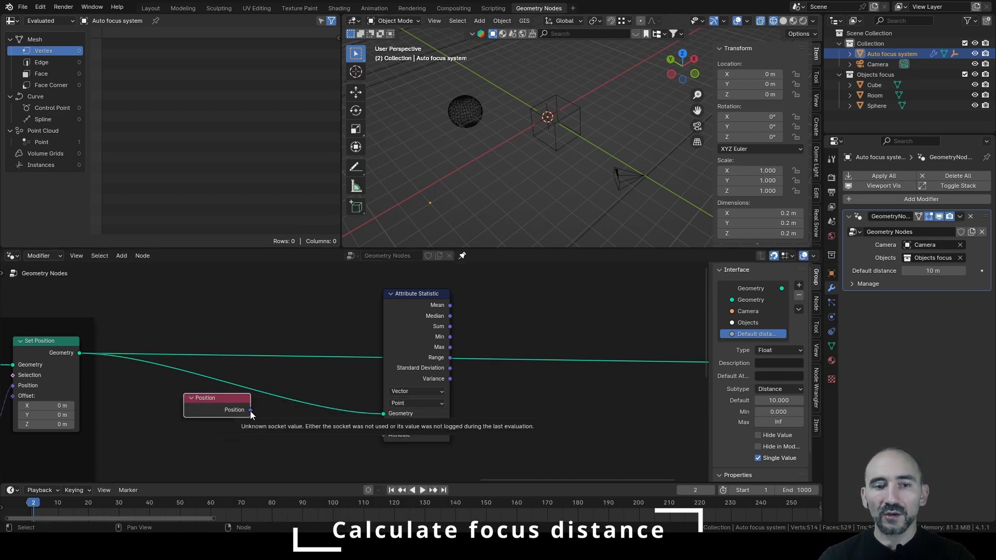
left_click_drag(250, 410, 290, 421)
type("su")
left_click(337, 434)
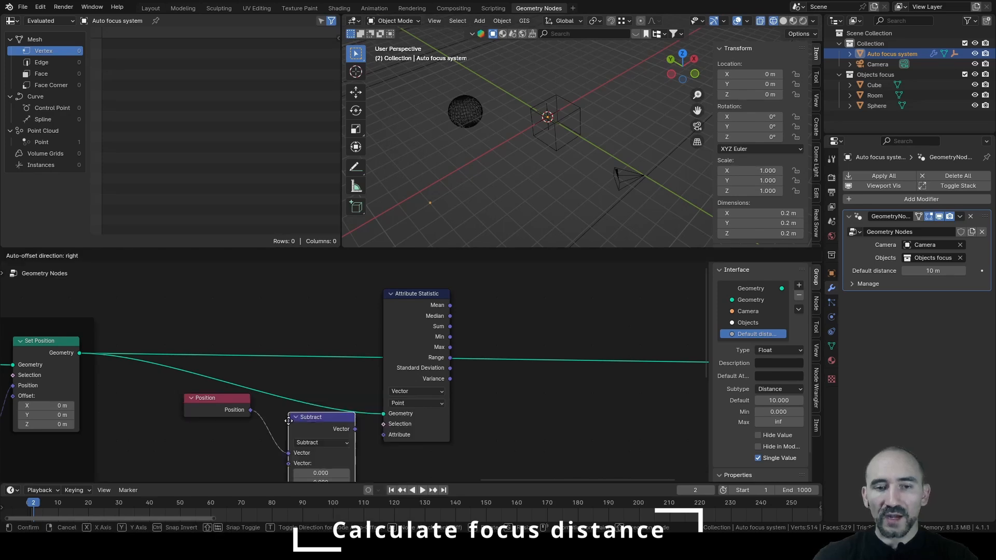
- Add a Group Input node below the Position node
middle_click_drag(144, 477, 196, 394)
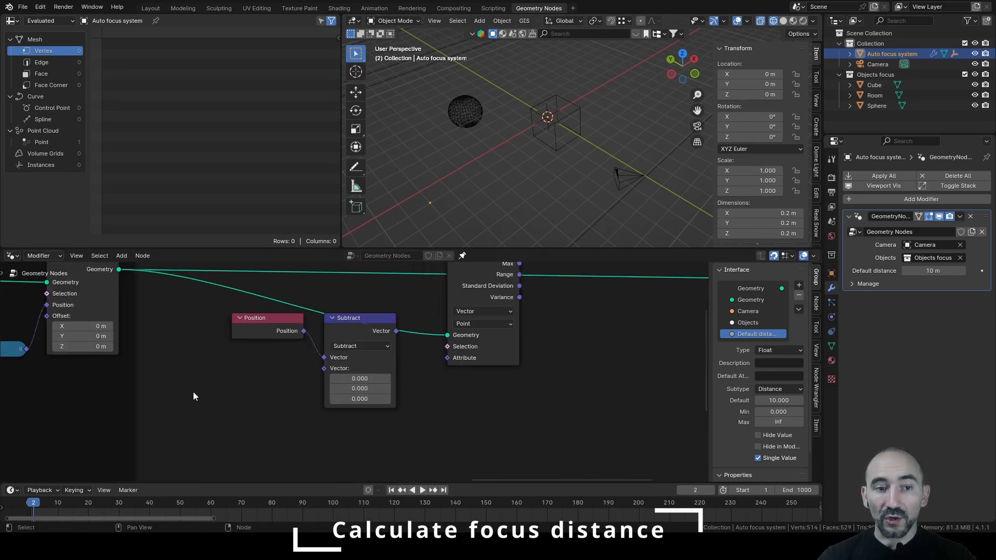
scroll(192, 391, "down", 2)
scroll(192, 393, "up", 3)
key("shift+a")
type("gr in")
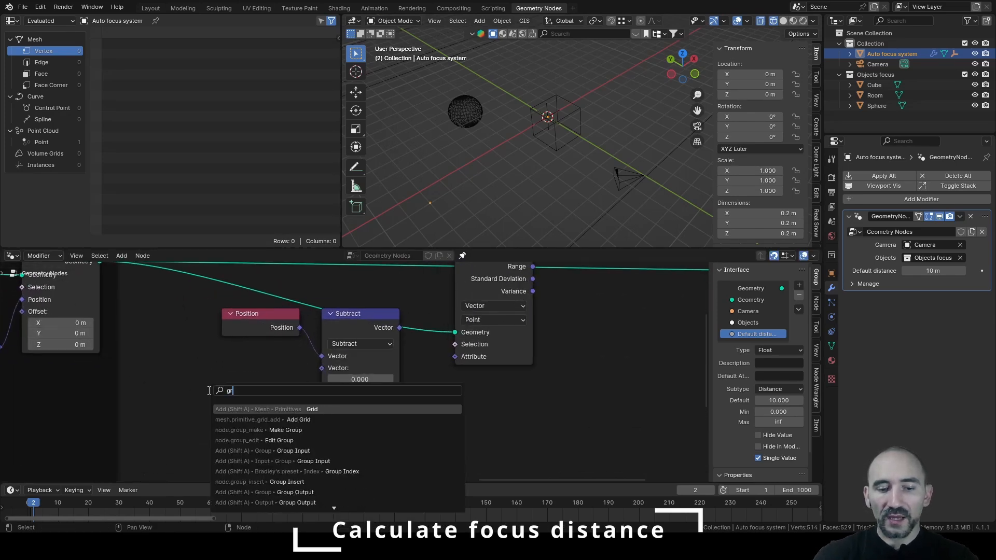
key("Return")
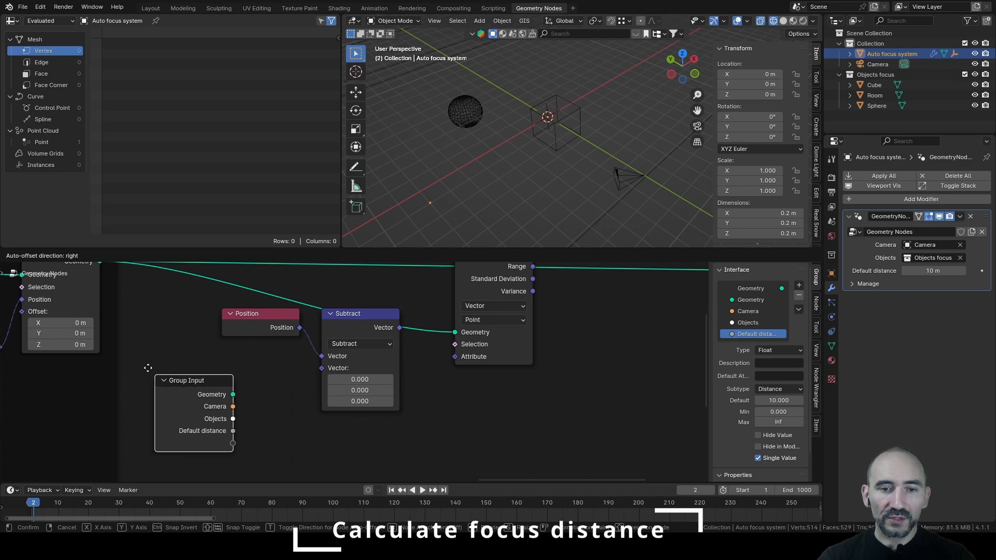
left_click(141, 369)
- Feed the Camera into a new Object Info node set to Relative, and connect its Location to Subtract's second vector
left_click_drag(221, 407, 254, 412)
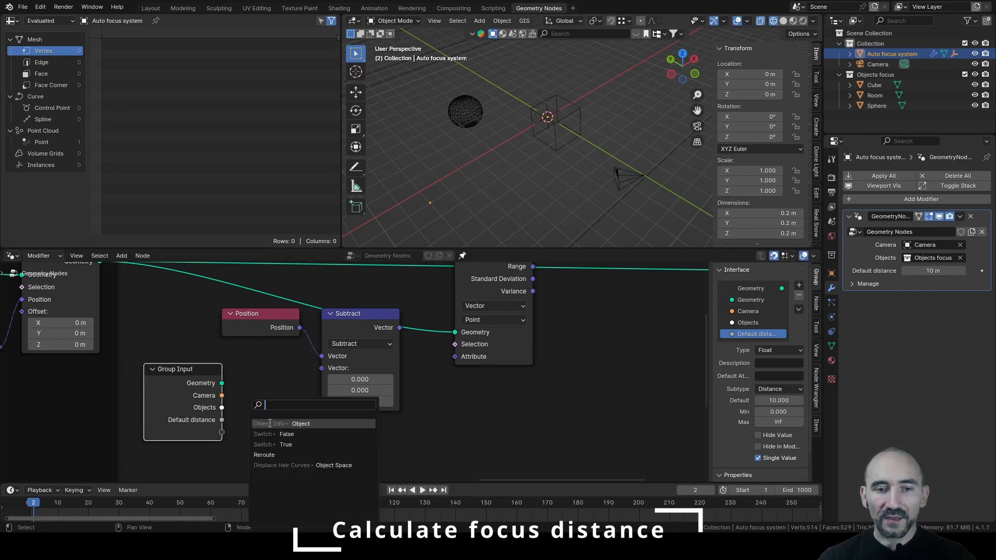
left_click(269, 424)
left_click_drag(310, 383, 322, 371)
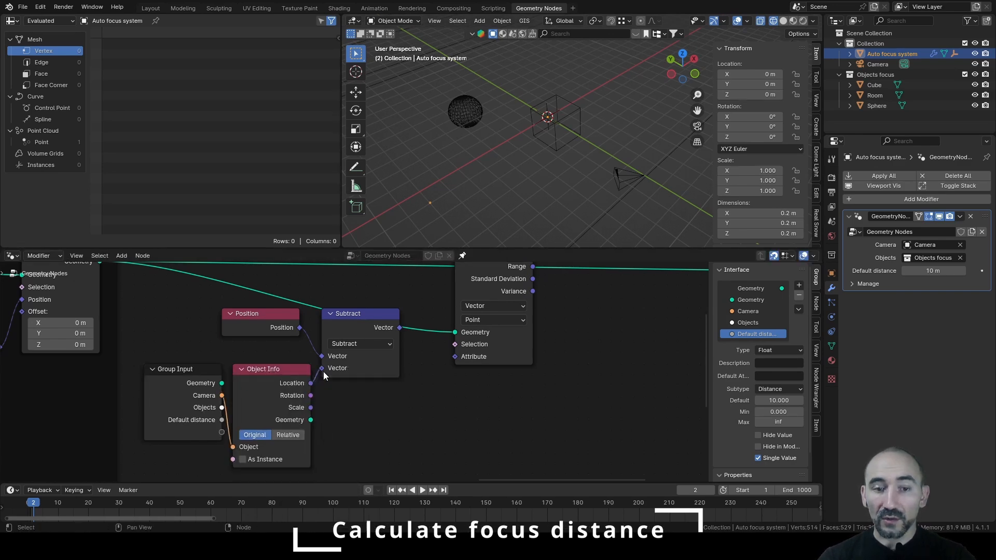
left_click(288, 435)
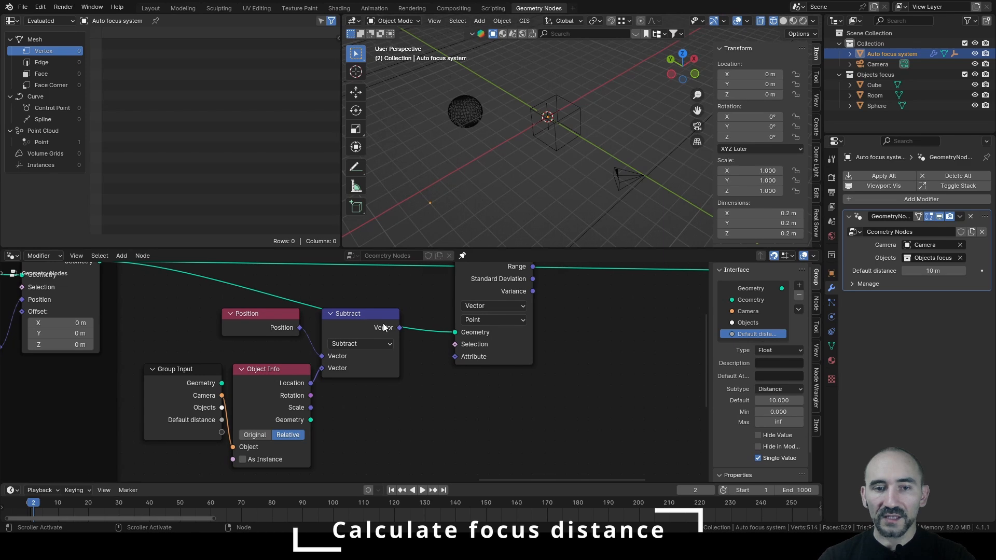
- Connect Subtract's vector to the Attribute input of Attribute Statistic, and collapse the Subtract node
left_click_drag(398, 327, 453, 361)
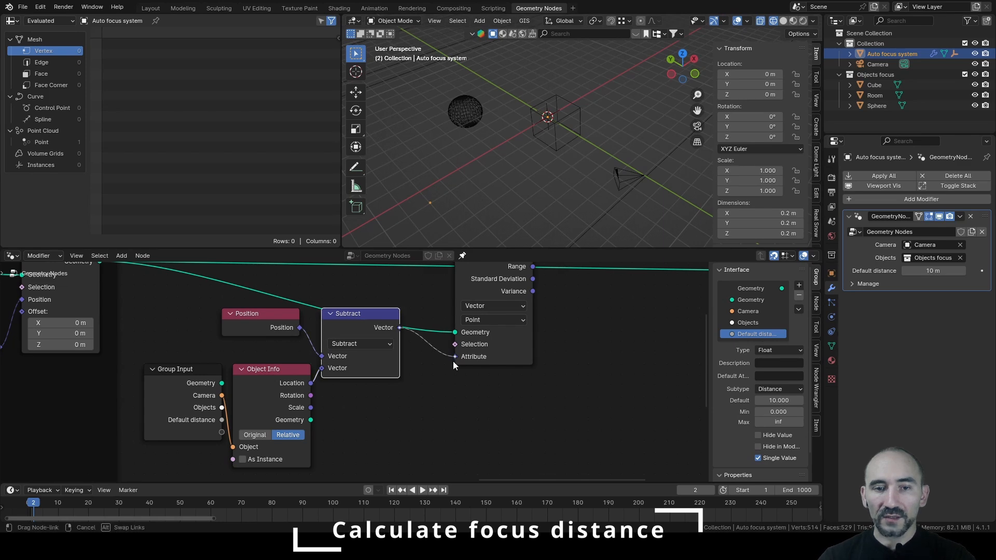
middle_click_drag(503, 271, 438, 323)
key("h")
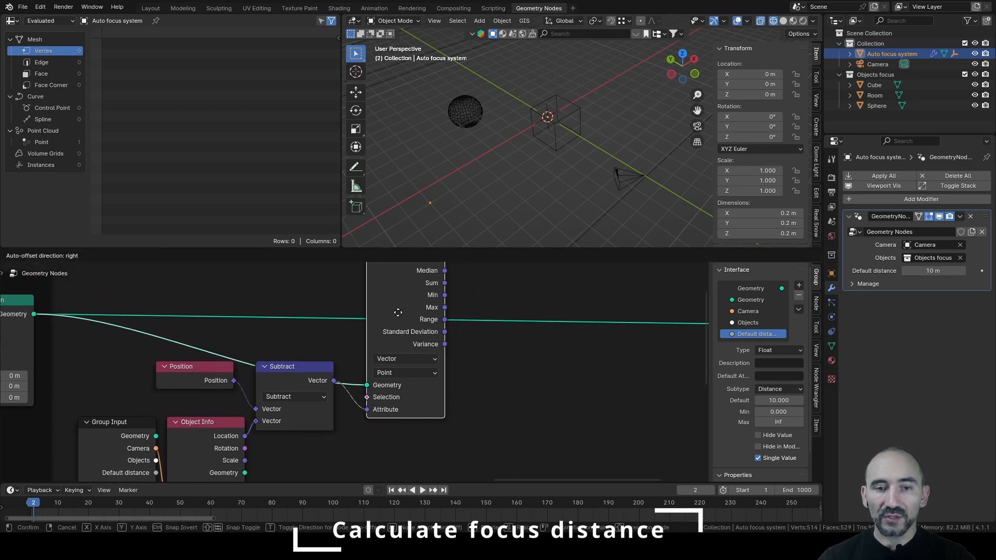
scroll(345, 373, "down", 2)
scroll(346, 341, "up", 1)
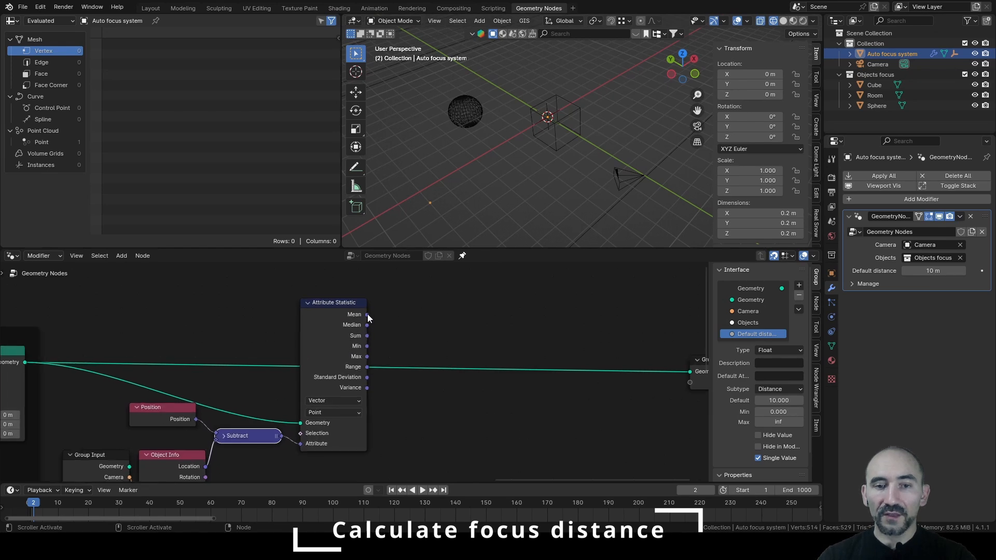
- Save the file and move the Attribute Statistic node slightly upward
mouse_move(367, 314)
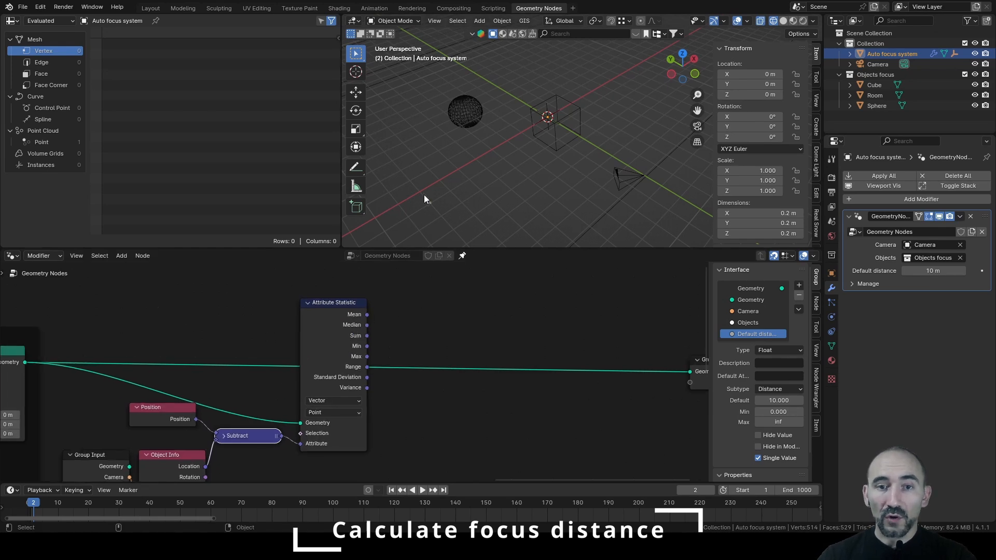
key("ctrl+s")
left_click_drag(353, 324, 354, 305)
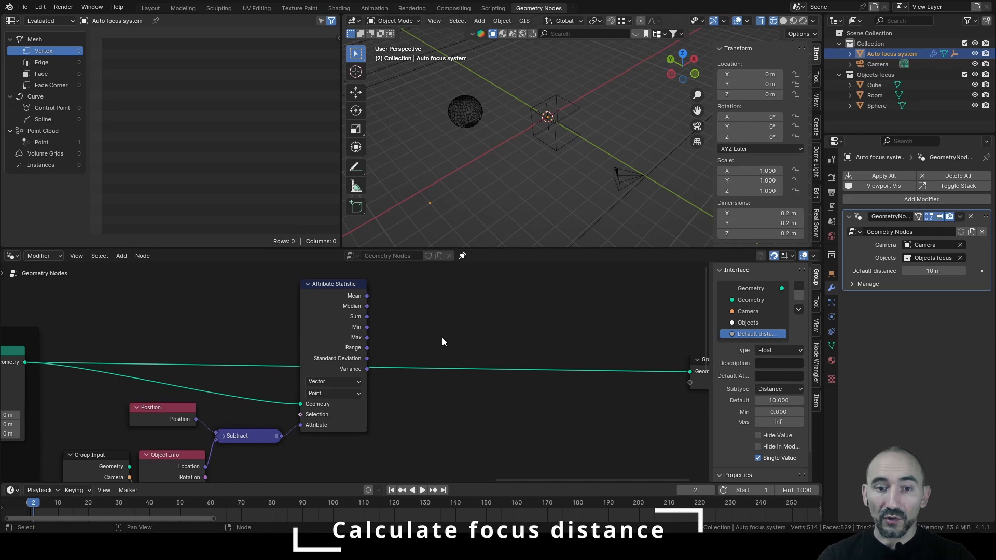
- Add a Points node between Attribute Statistic and Group Output, below the main geometry link
scroll(442, 341, "down", 2)
key("shift+a")
type("point")
key("Return")
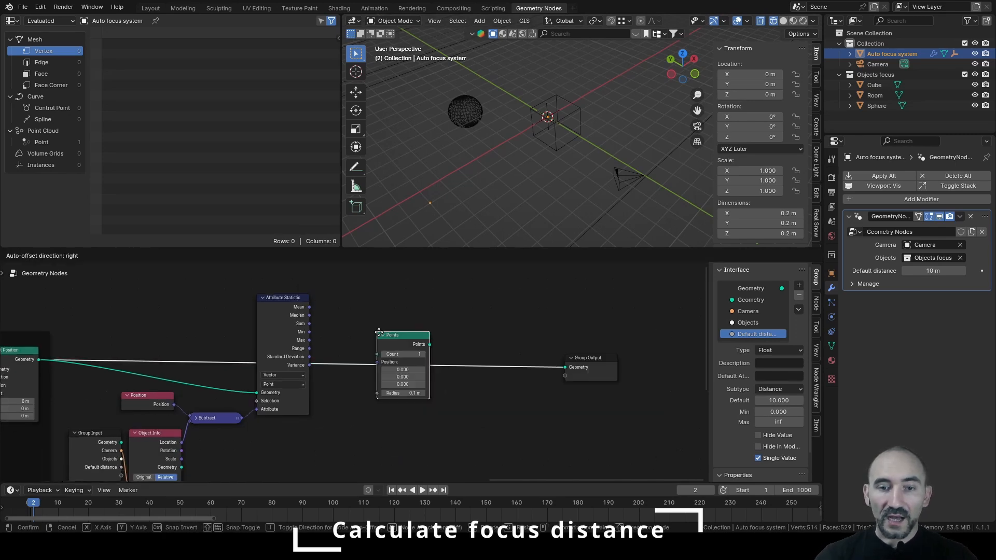
left_click(365, 379)
scroll(364, 375, "up", 1)
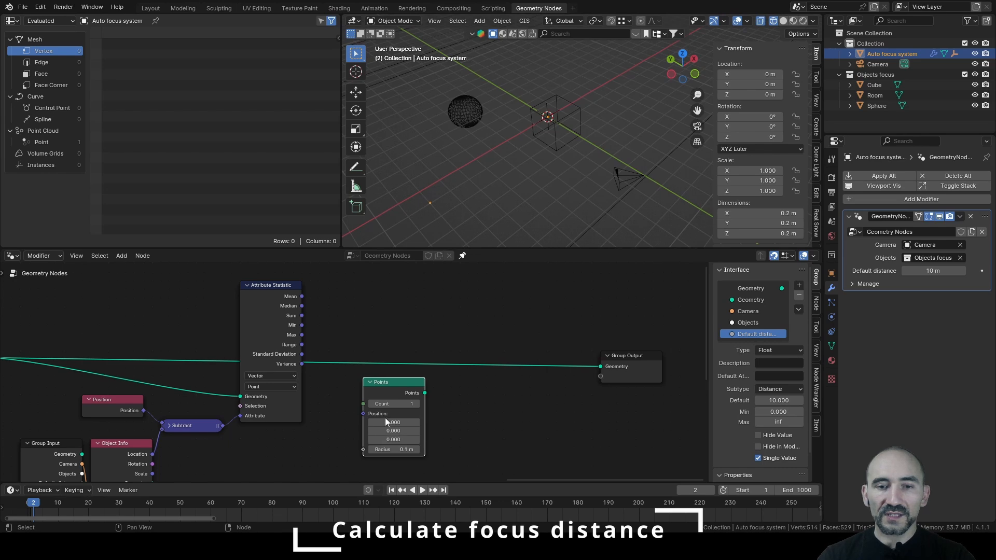
- Connect Attribute Statistic's Mean to the Points node's Position, and the Points output to Group Output's Geometry
left_click_drag(302, 296, 361, 422)
left_click_drag(425, 392, 601, 366)
middle_click_drag(529, 218, 537, 188)
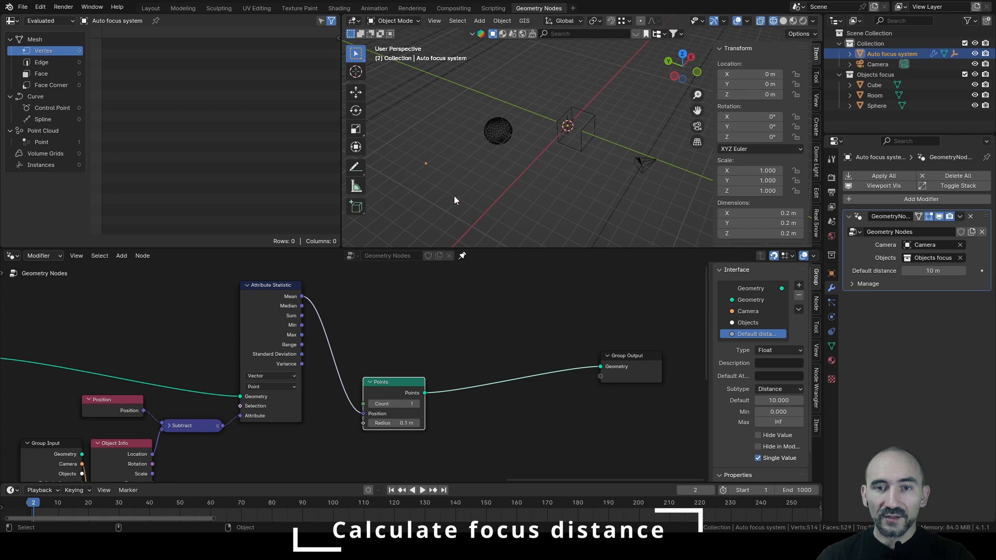
- Add a reroute on the main geometry link and merge it with the Points node through a Join Geometry node before Group Output
left_click(82, 371)
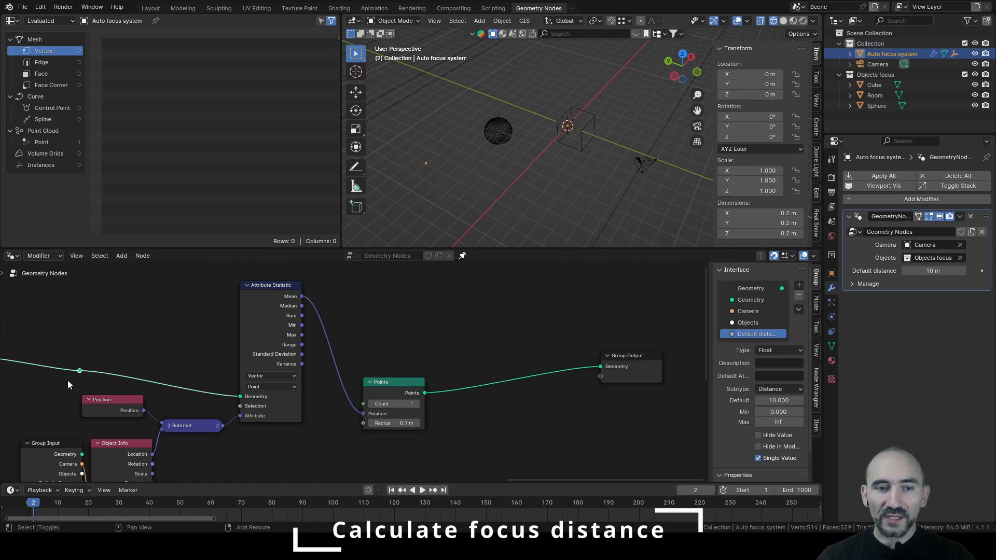
right_click_drag(81, 371, 398, 410, "alt")
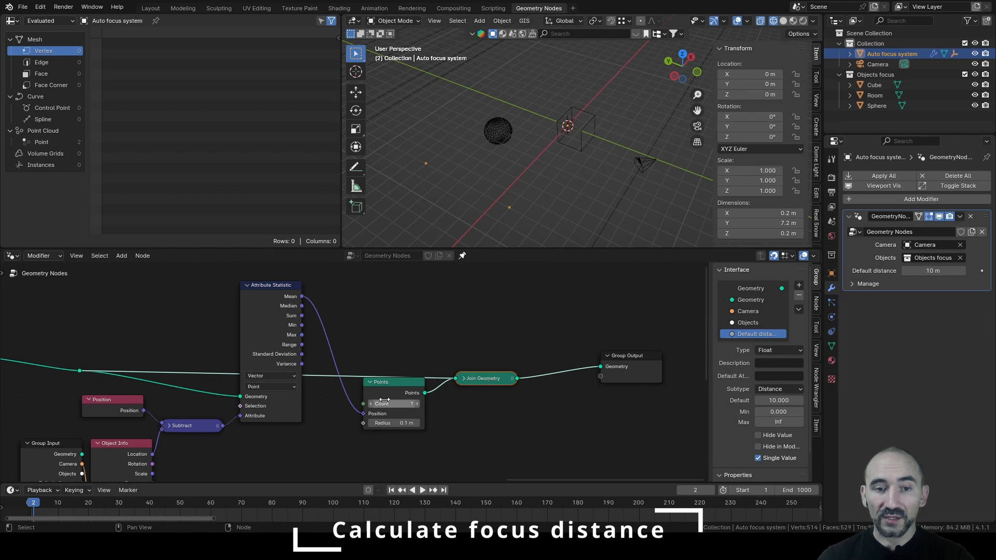
left_click_drag(479, 378, 476, 355)
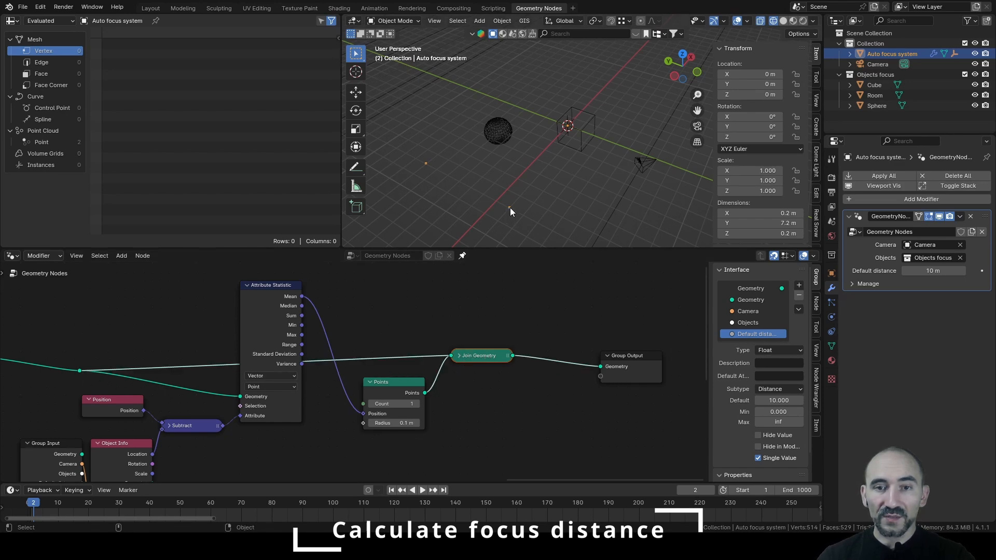
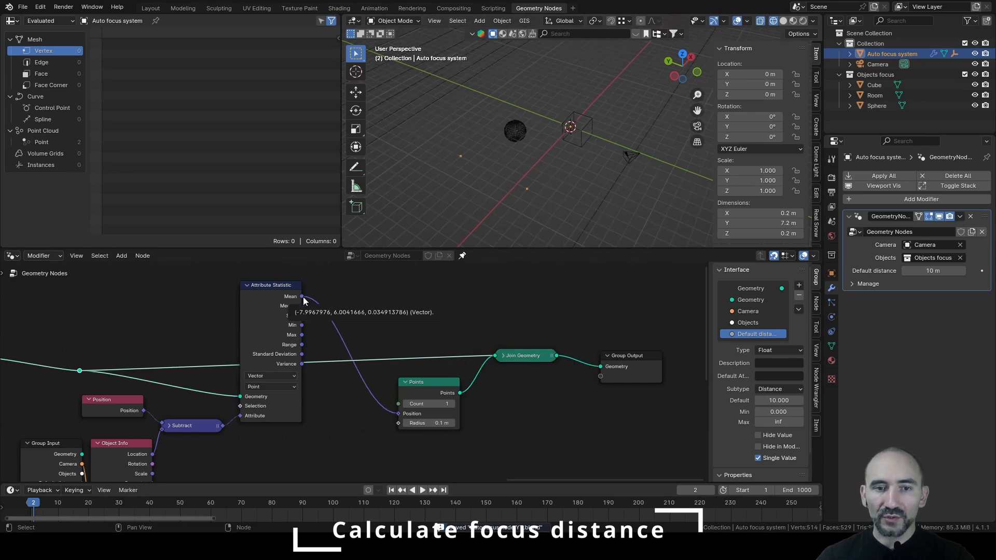
- Add the Mean and the camera's Location in a new Add vector math node, and feed the result into Points' Position
left_click_drag(302, 296, 327, 438)
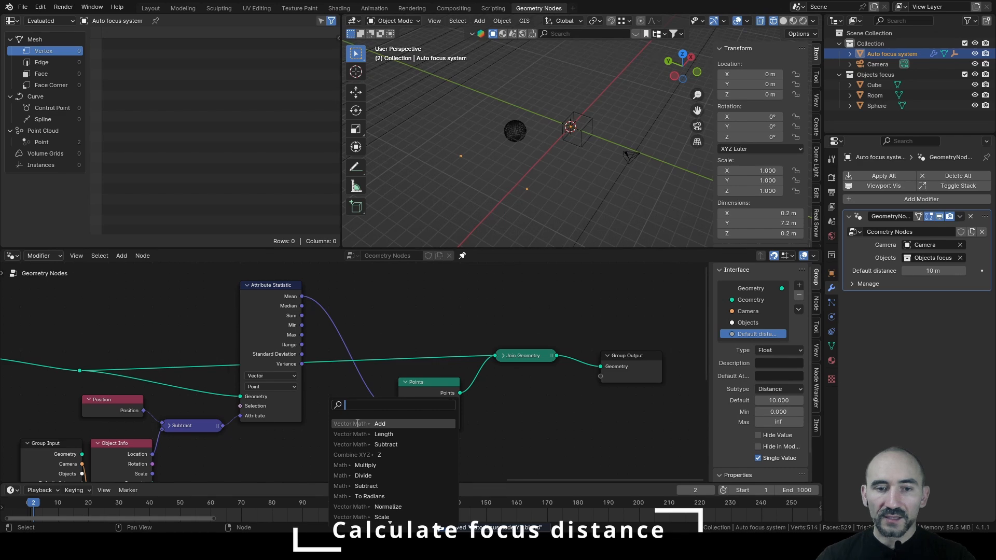
key("Return")
left_click_drag(151, 455, 311, 451)
left_click_drag(373, 419, 398, 413)
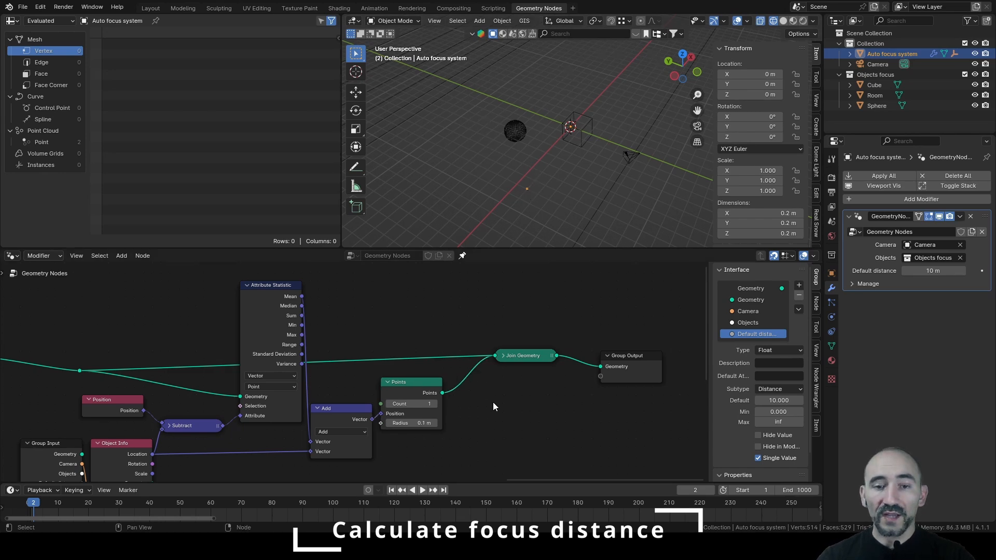
- Move the Group Output node farther right to make room for more nodes after Join Geometry
middle_click_drag(542, 396, 244, 393)
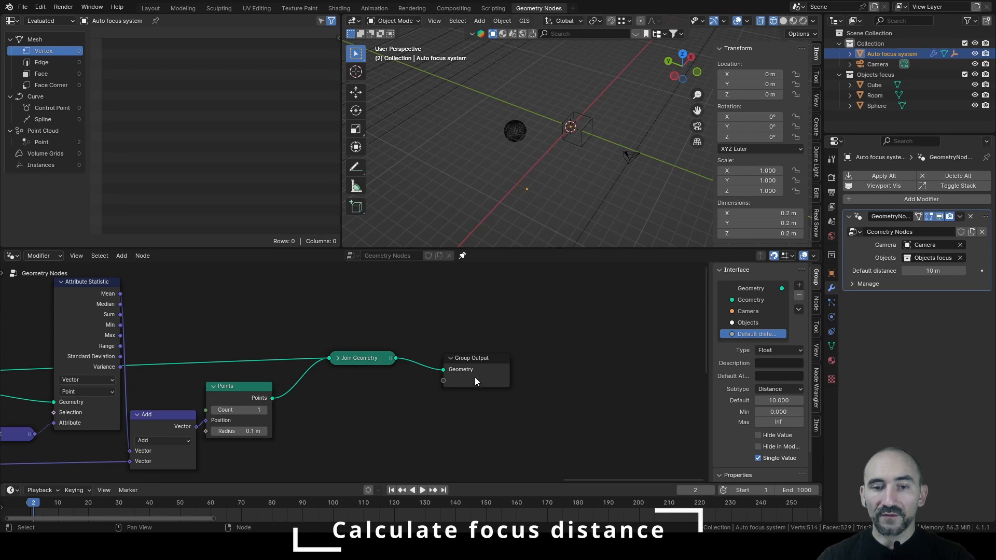
left_click_drag(466, 385, 622, 375)
scroll(409, 353, "down", 2)
scroll(409, 353, "up", 1)
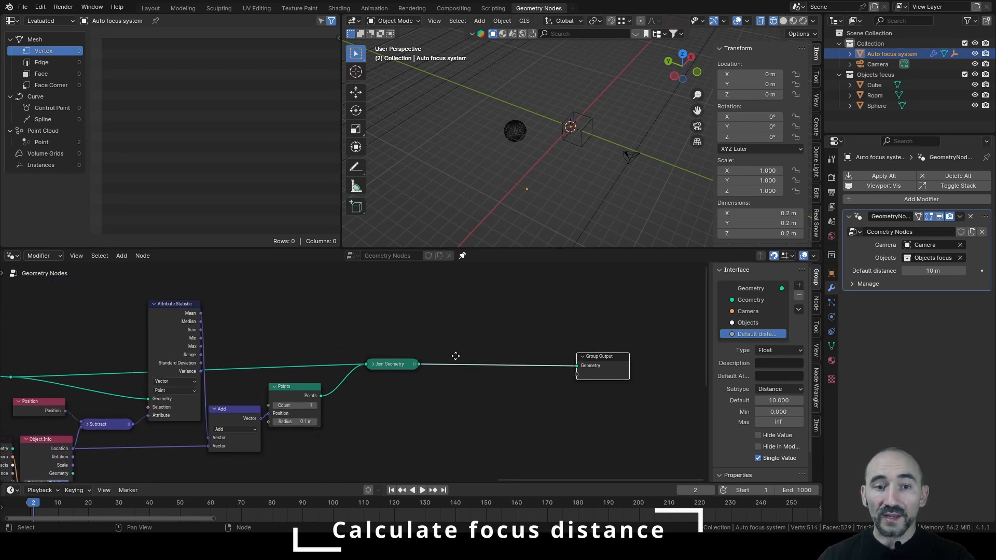
scroll(527, 193, "up", 4)
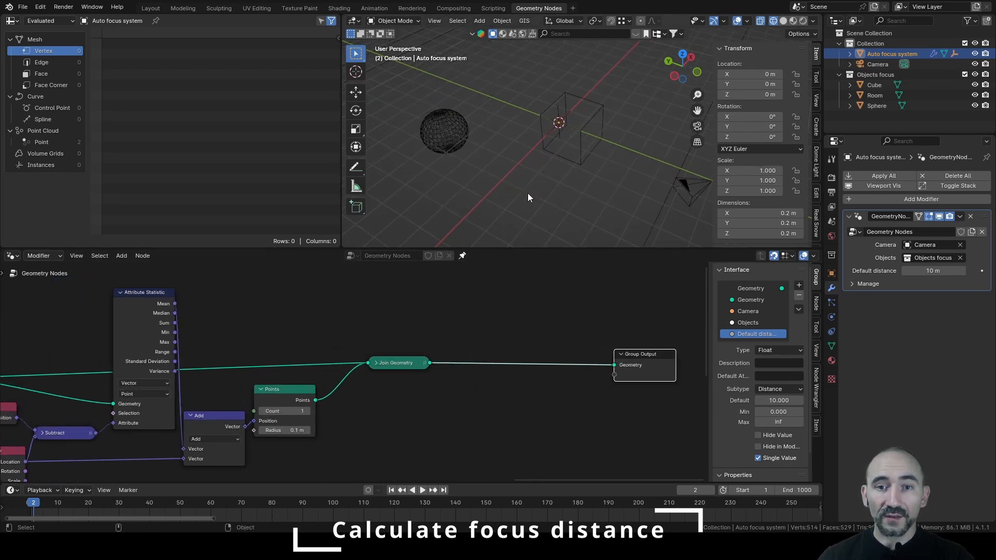
scroll(528, 193, "down", 1)
middle_click_drag(527, 193, 517, 176)
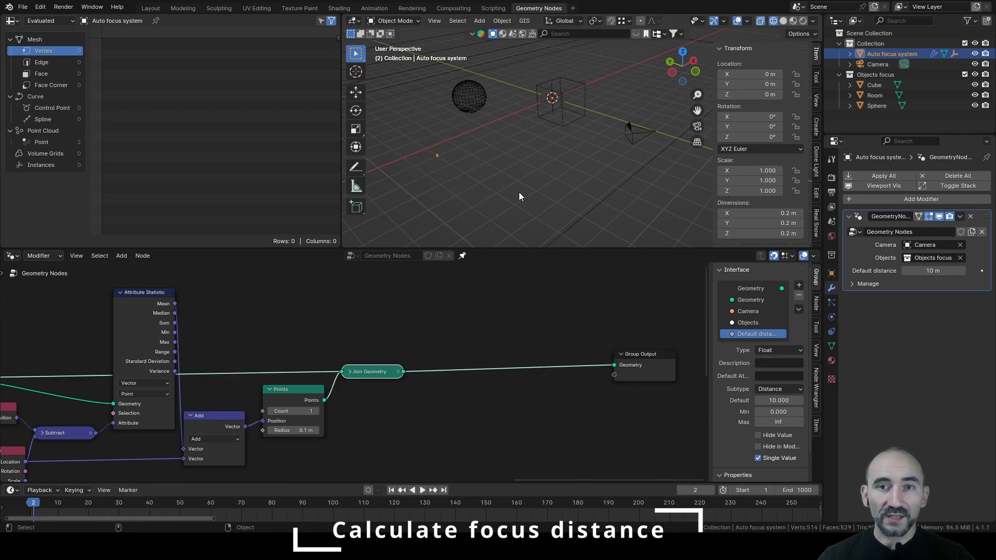
- Add a new group input socket and name it Show points
left_click(799, 286)
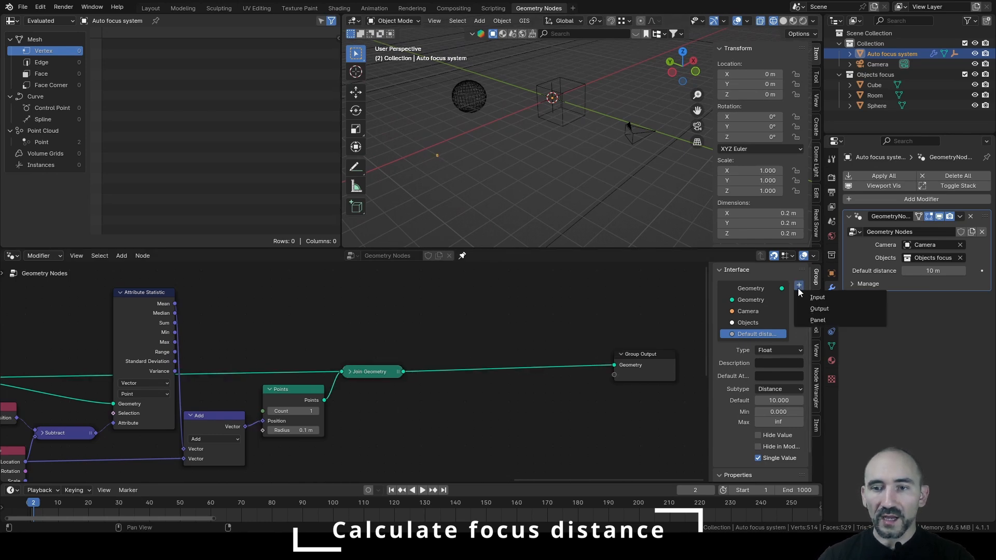
left_click(818, 297)
double_click(750, 346)
type("S")
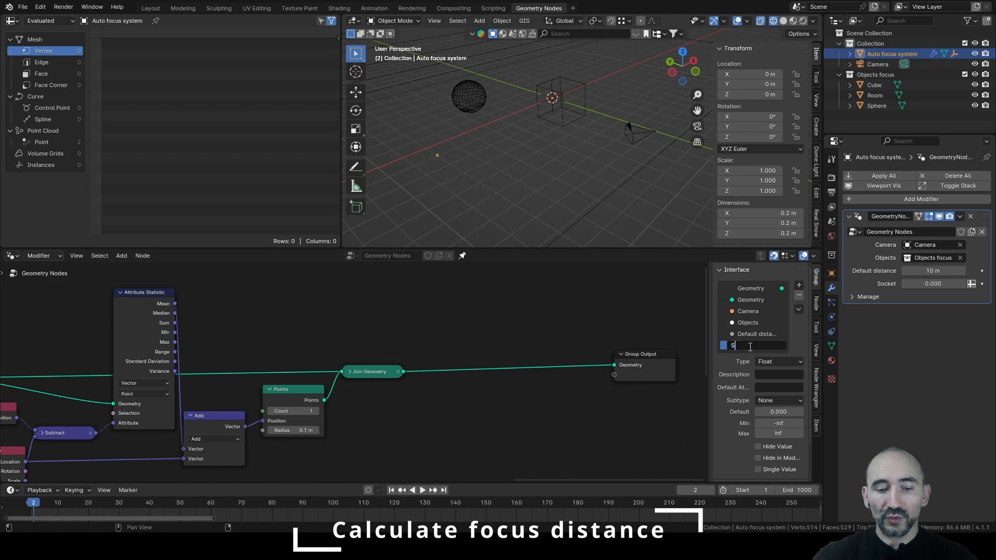
type("how points")
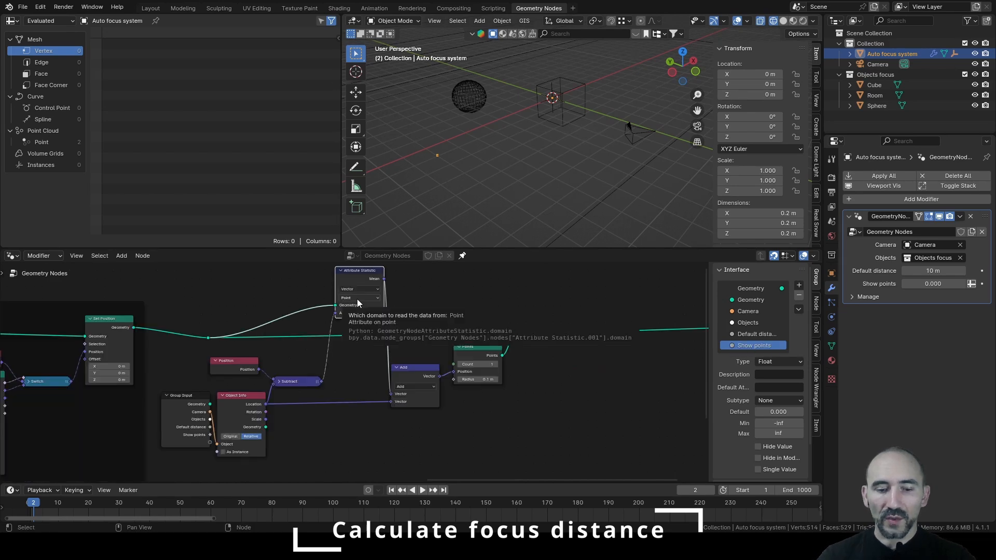
- Tidy the Attribute Statistic node's position, and frame the distance calculation nodes with the label "Calculate the focus distance"
left_click_drag(358, 294, 351, 362)
left_click_drag(184, 461, 364, 343)
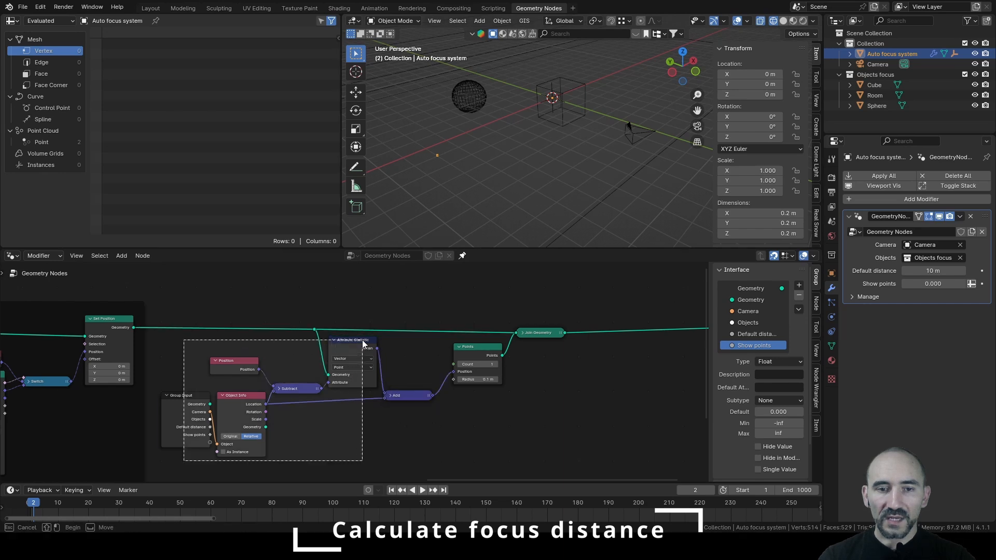
key("ctrl+j")
key("F2")
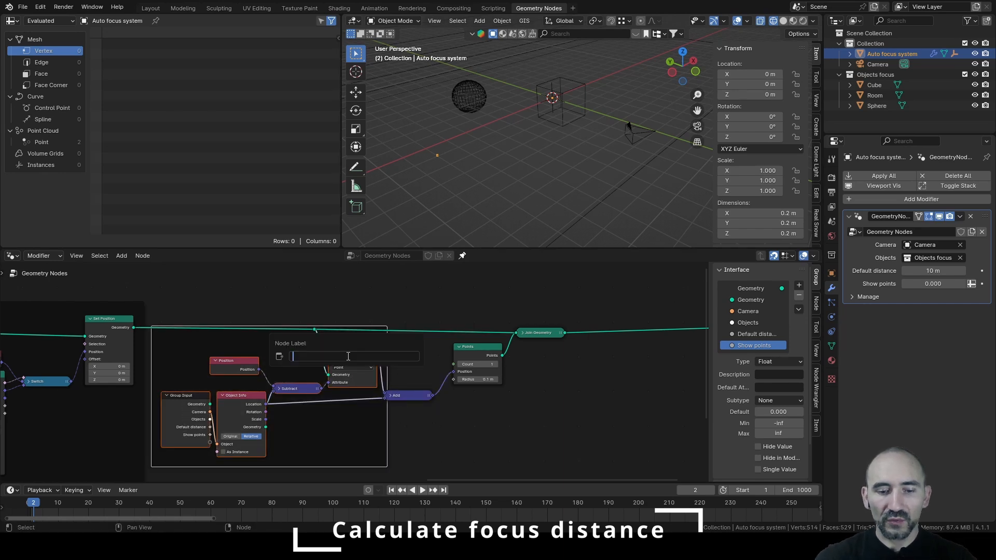
type("Calculate the focus")
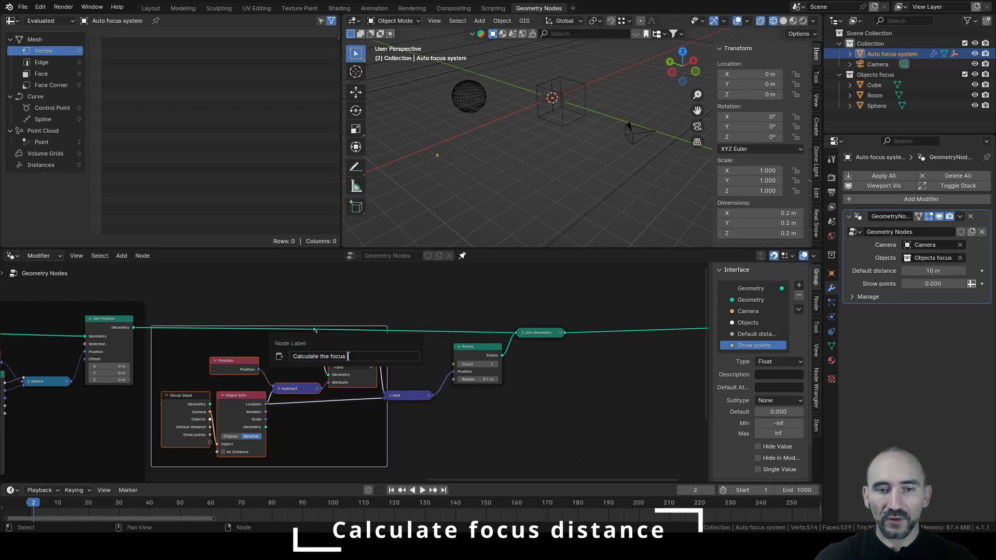
type(" dista")
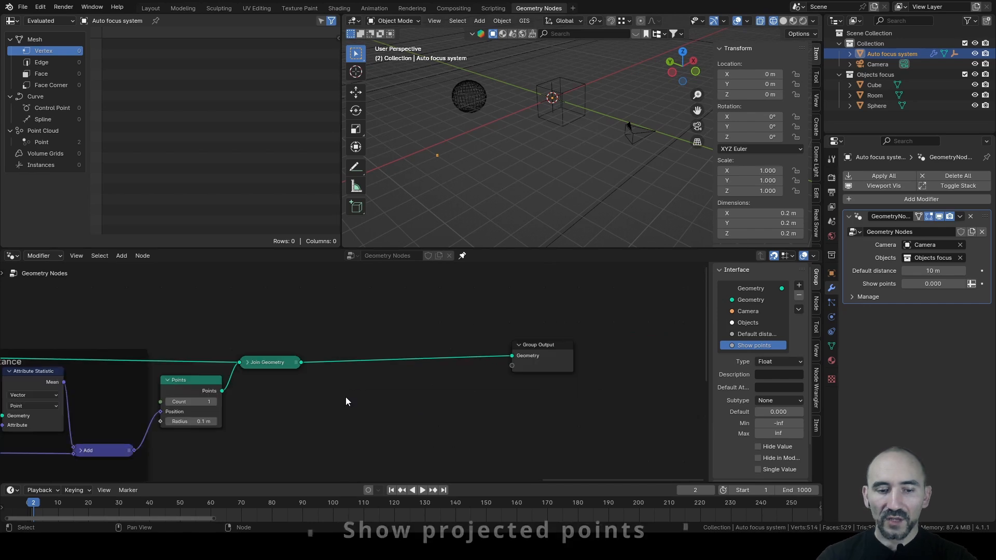
- Change the Show points input to the Boolean type and make it a Single Value
key("F3")
left_click(773, 362)
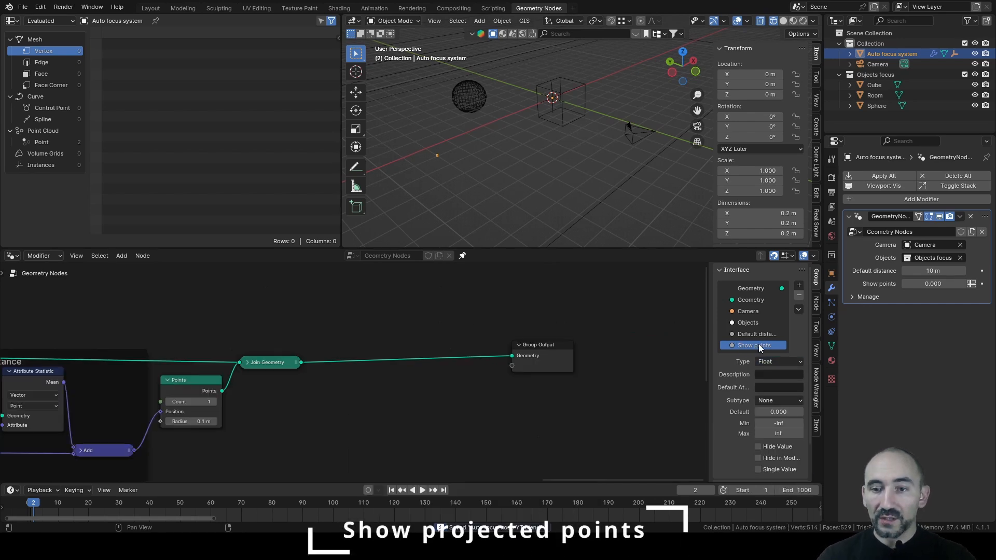
left_click(773, 362)
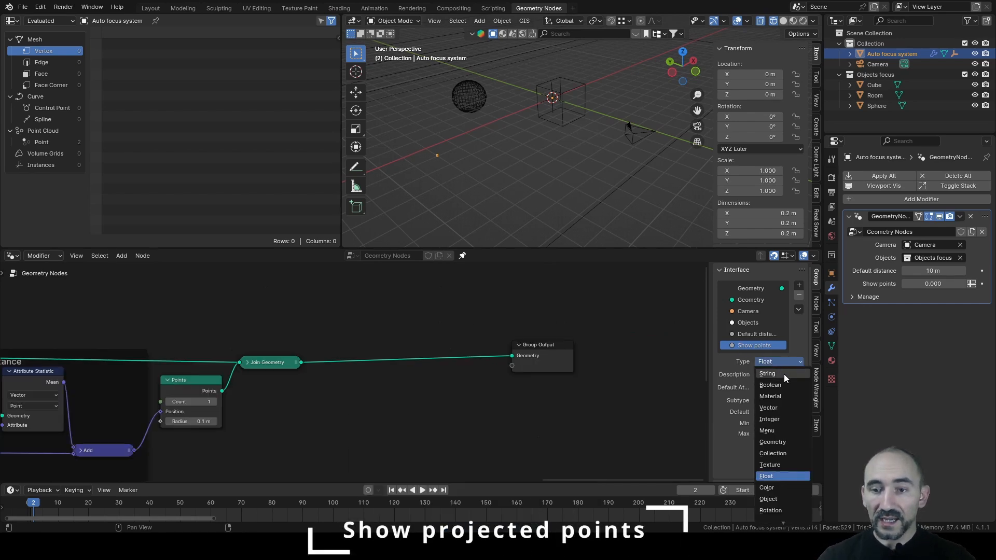
left_click(784, 384)
left_click(775, 437)
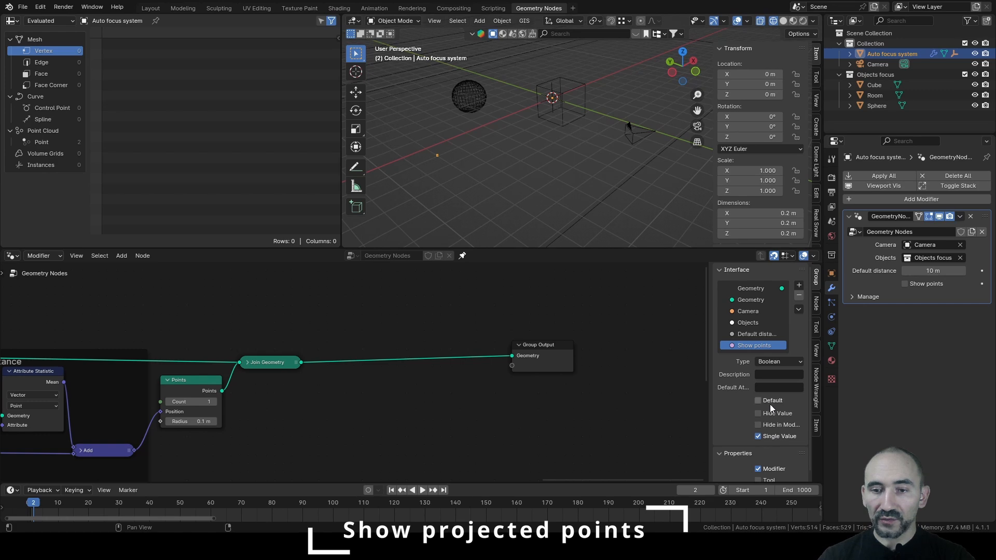
- Add another Group Input node above the Join Geometry node
key("F3")
type("group")
key("Return")
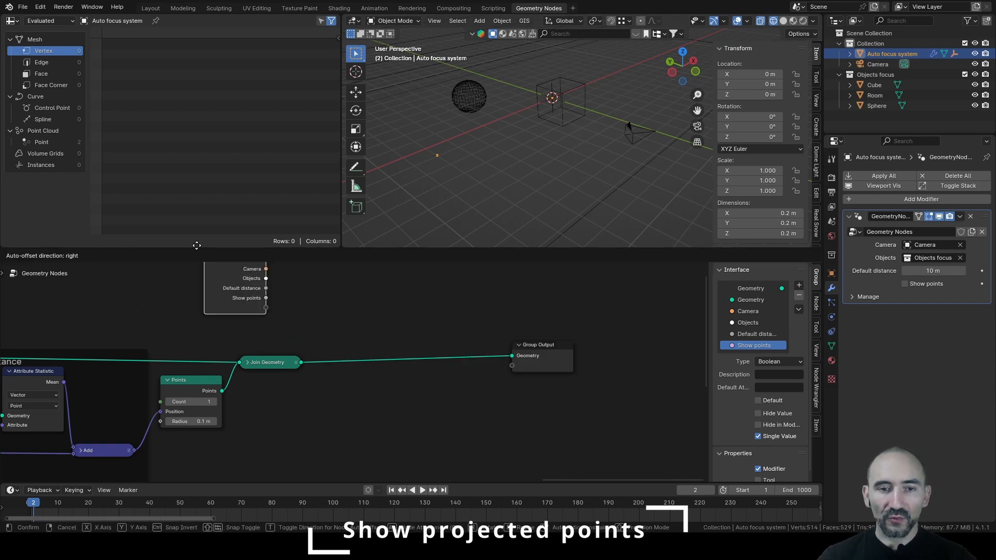
left_click(241, 374)
- Feed the Show points value into the Switch socket of a new Geometry Switch node
left_click_drag(240, 386, 279, 388)
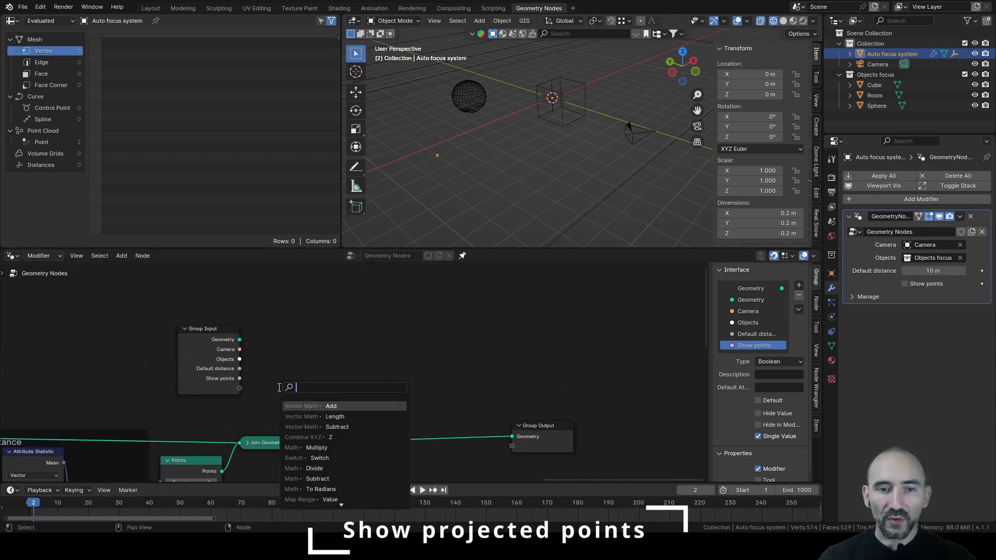
type("switch")
key("Return")
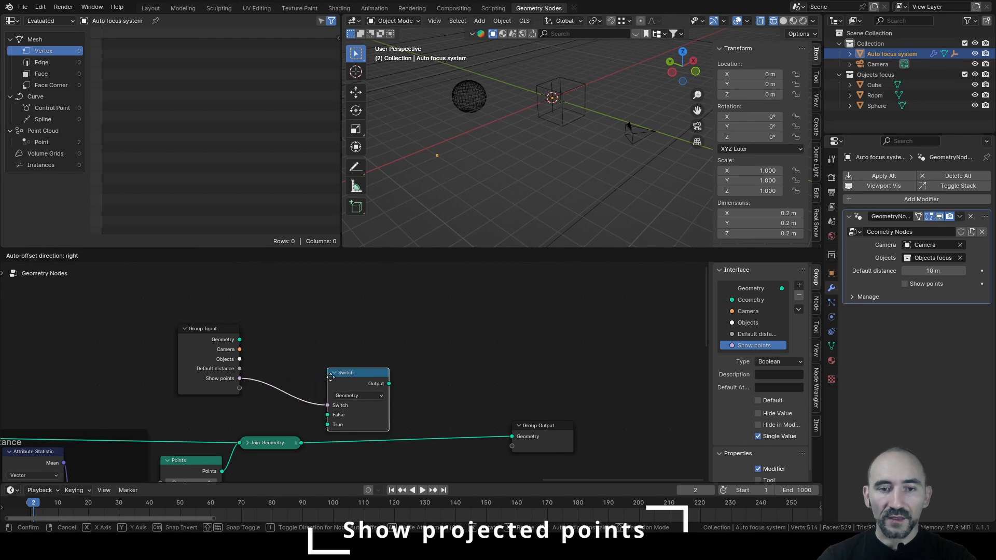
scroll(312, 358, "up", 2)
left_click(376, 346)
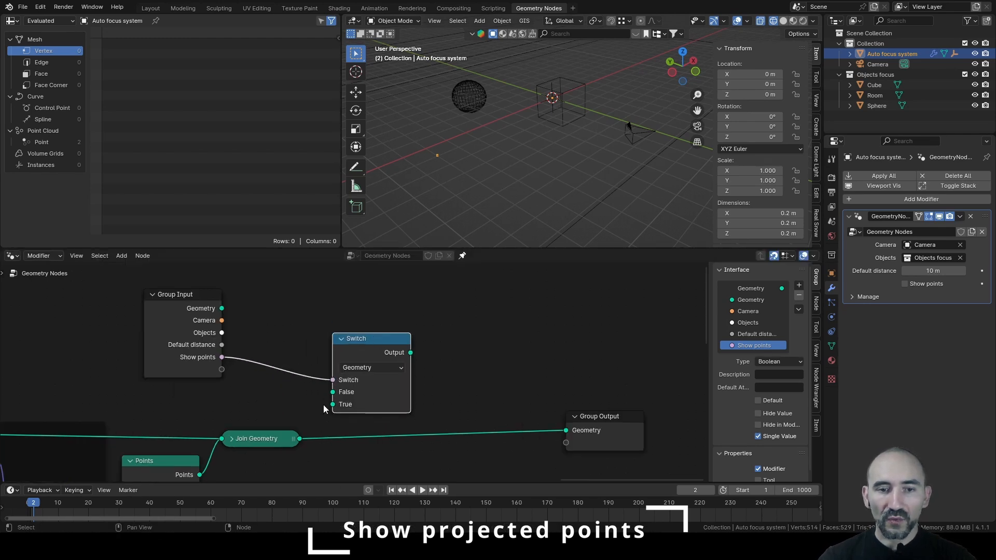
- Connect Join Geometry to the Switch node's True input, and the Switch output to Group Output's Geometry
left_click_drag(300, 438, 333, 404)
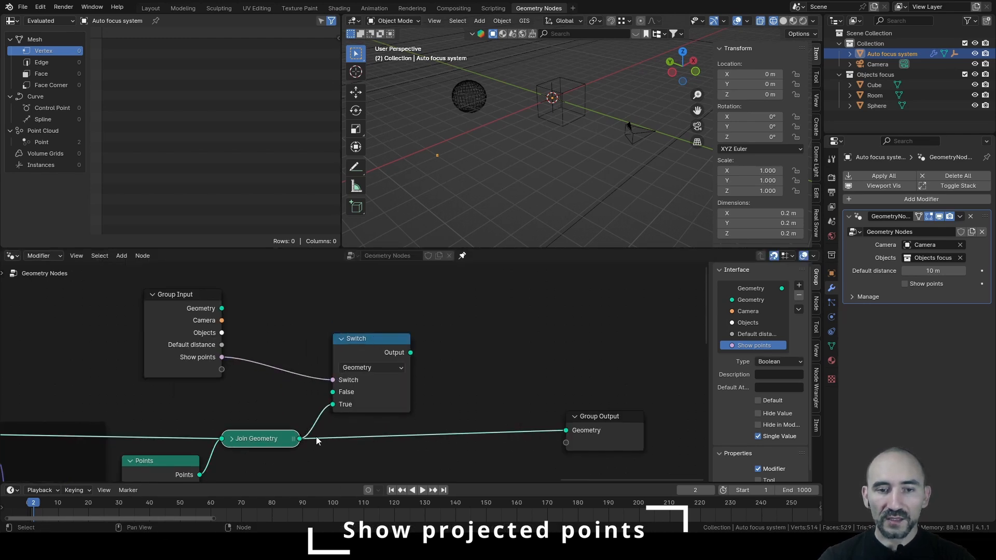
left_click_drag(364, 346, 353, 346)
left_click_drag(400, 353, 563, 428)
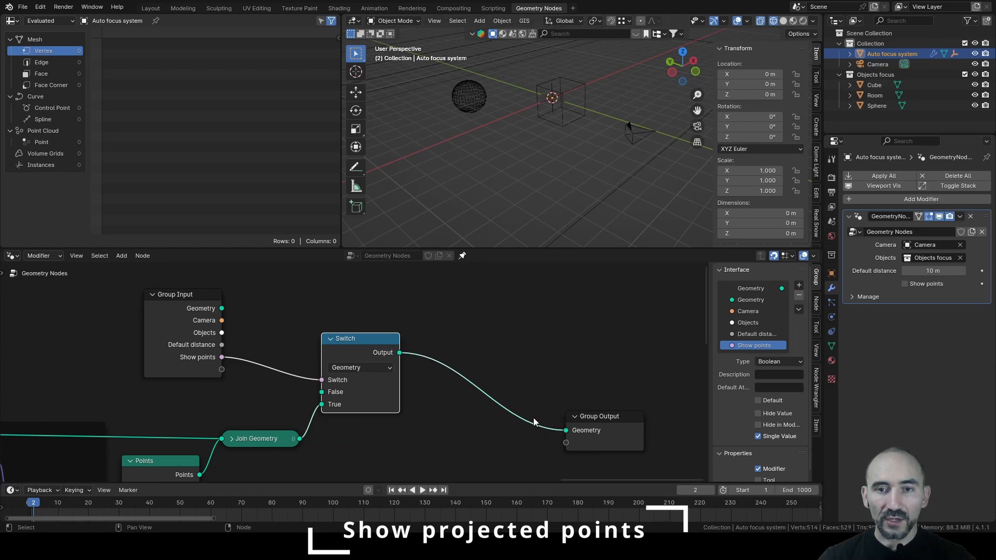
- Arrange the Group Input, Points, Join Geometry and Switch nodes together and frame them with the label "Show DOF points"
scroll(533, 419, "down", 1)
key("g")
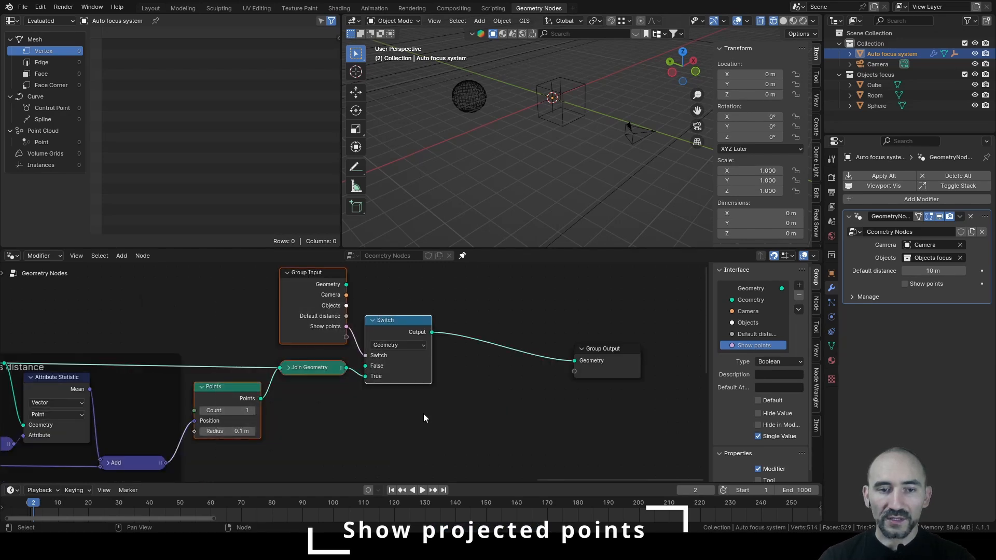
key("ctrl+j")
key("F2")
type("Sho")
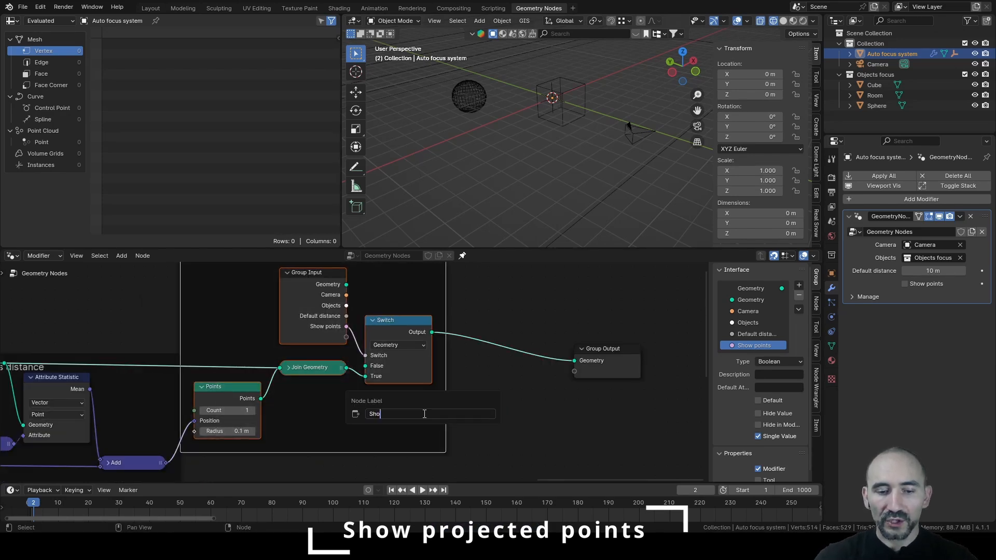
type("w DOF points")
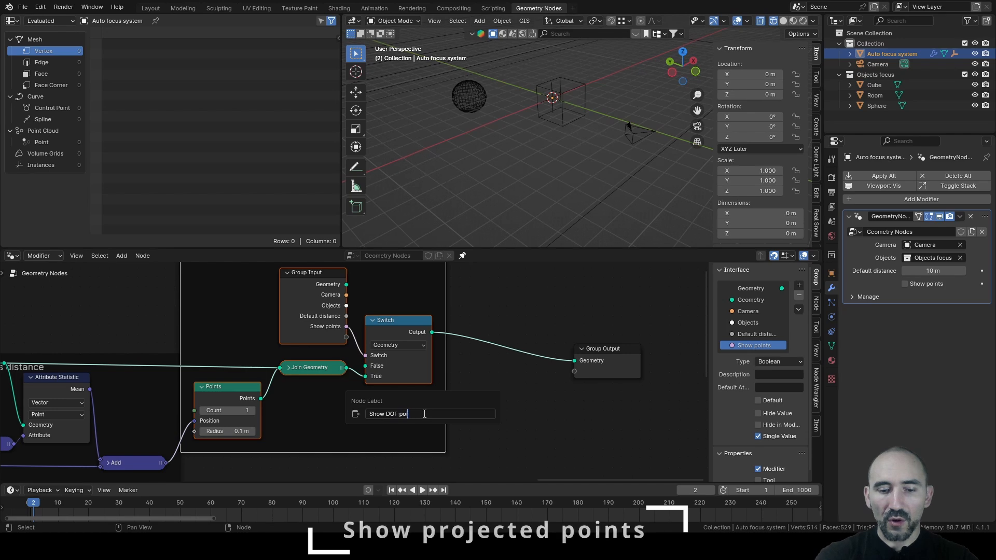
key("Return")
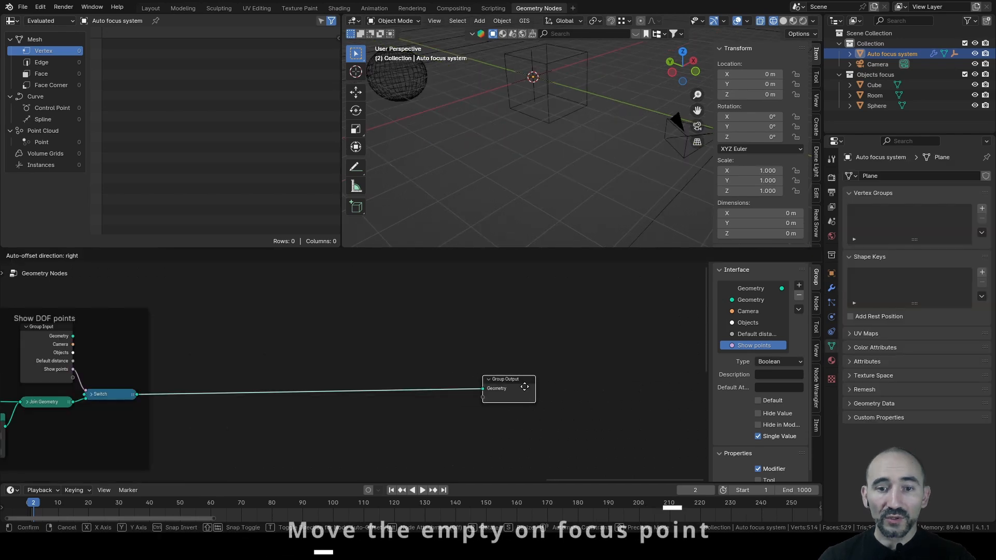
- Move the Group Output node further from the Switch node and add another Group Input node above the link between them
left_click_drag(527, 389, 555, 395)
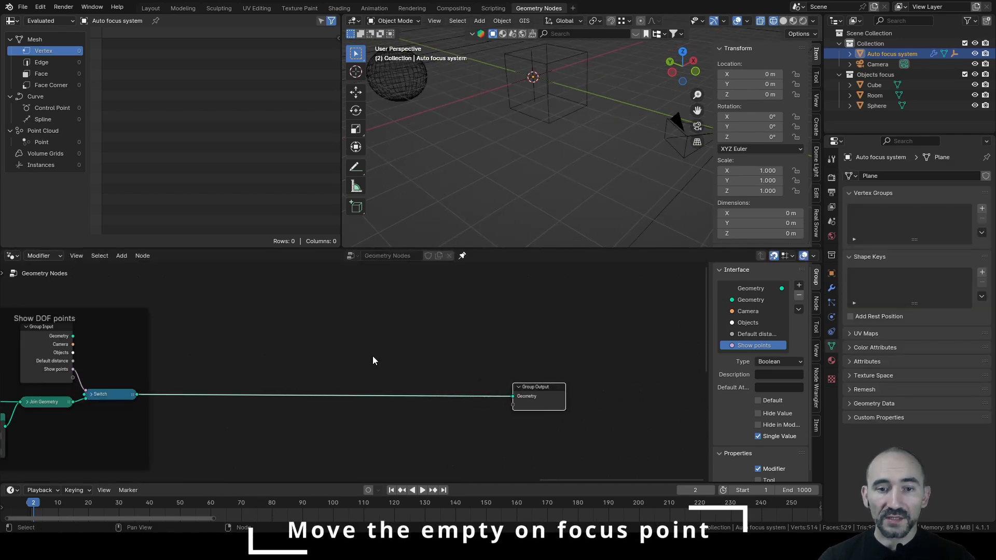
scroll(372, 356, "up", 1)
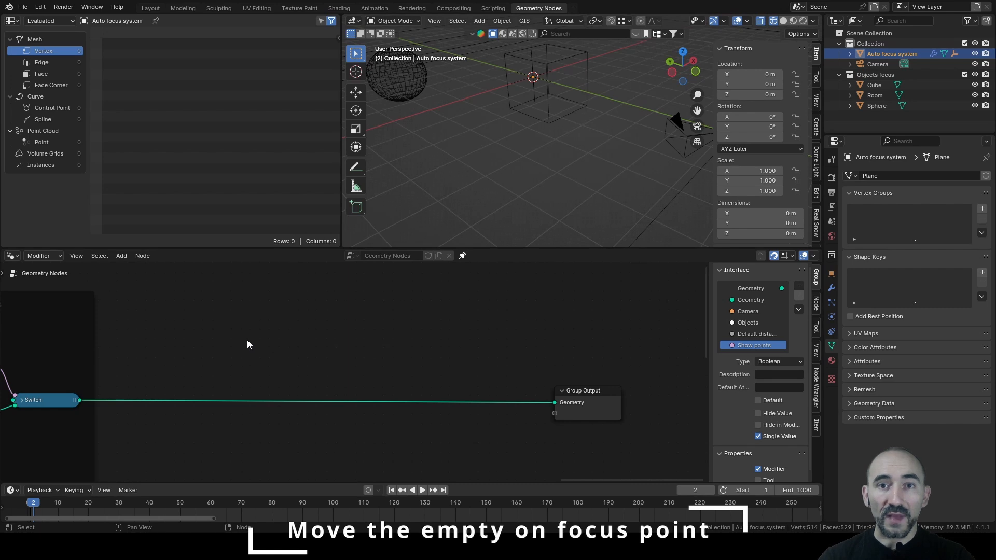
key("ctrl+f")
left_click(362, 392)
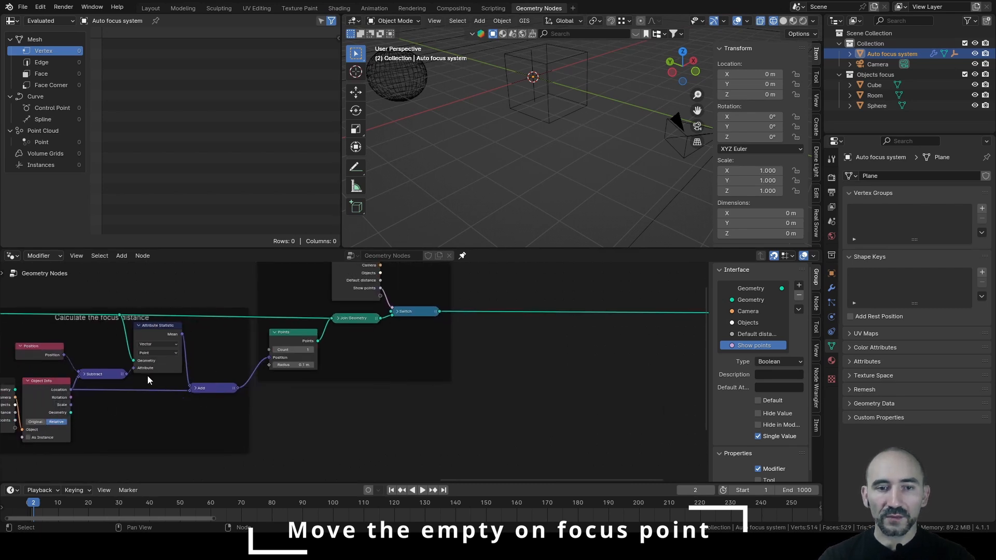
middle_click_drag(254, 376, 54, 426)
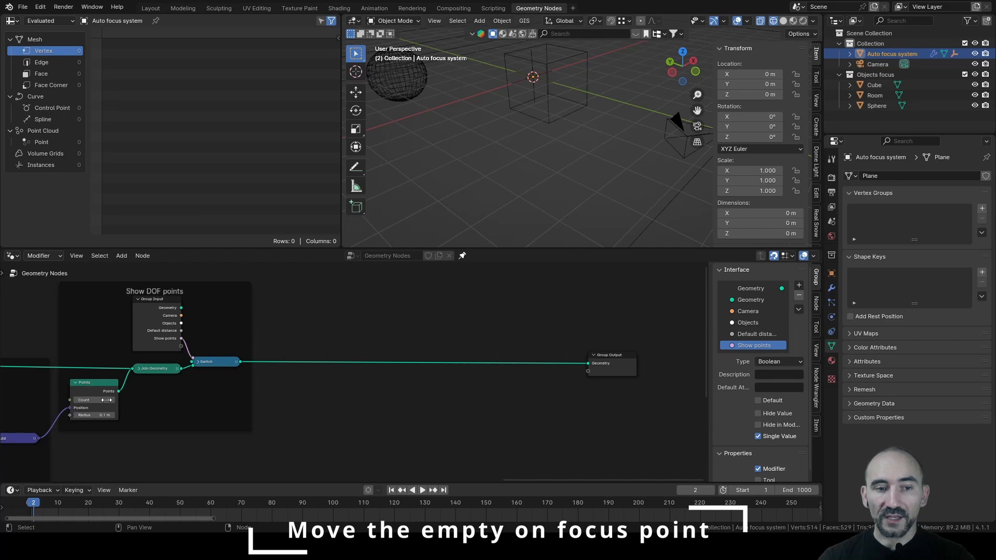
key("F3")
type("group in")
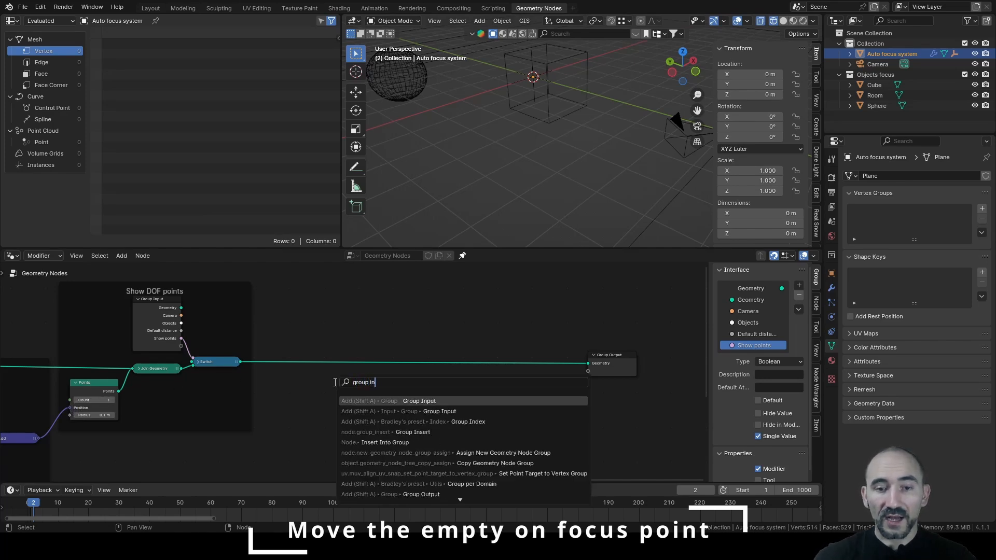
key("Return")
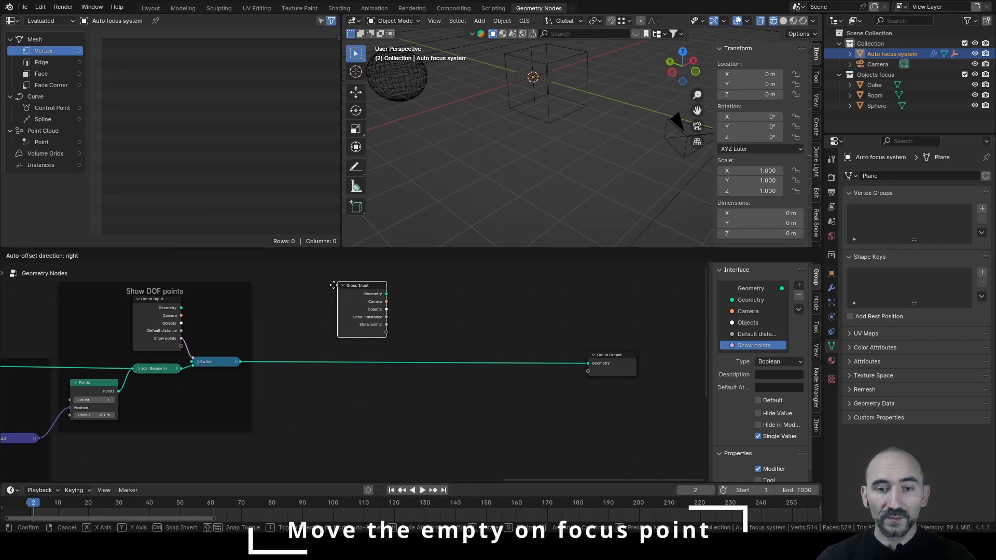
left_click(326, 292)
scroll(377, 305, "up", 1)
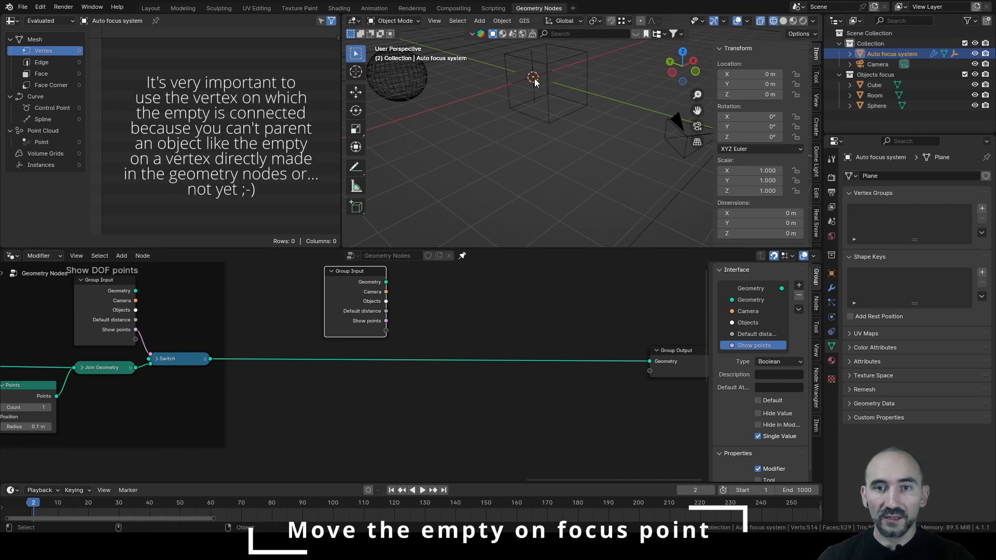
- Feed the new Group Input's Geometry into a new Set Position node and connect the Add node's vector to its Position input
left_click(850, 54)
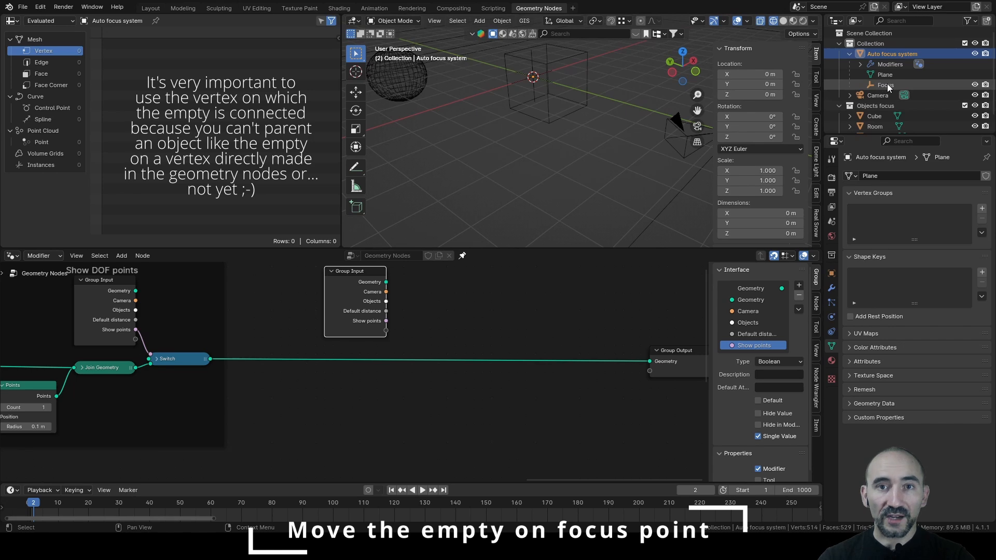
left_click_drag(386, 302, 480, 319)
type("set pos")
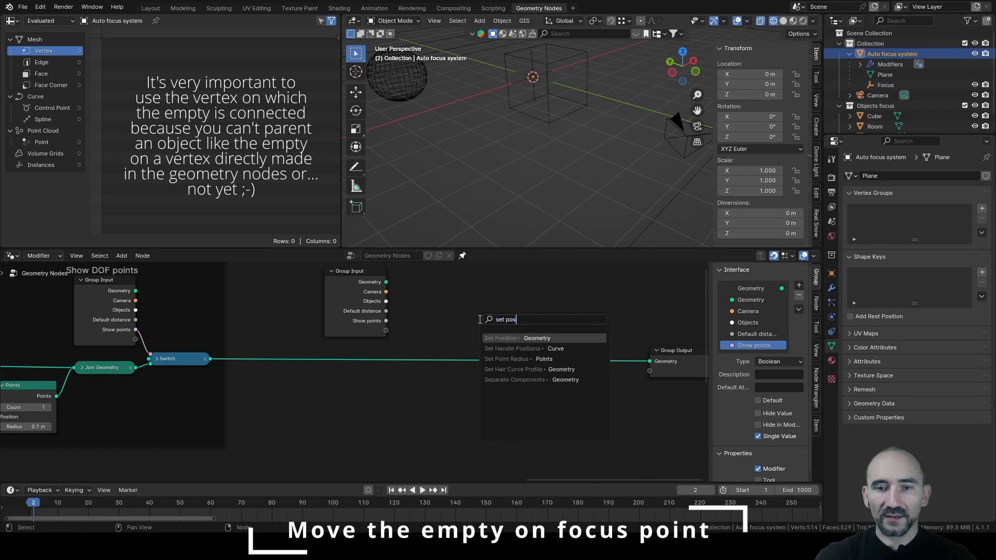
key("Return")
scroll(257, 403, "down", 1)
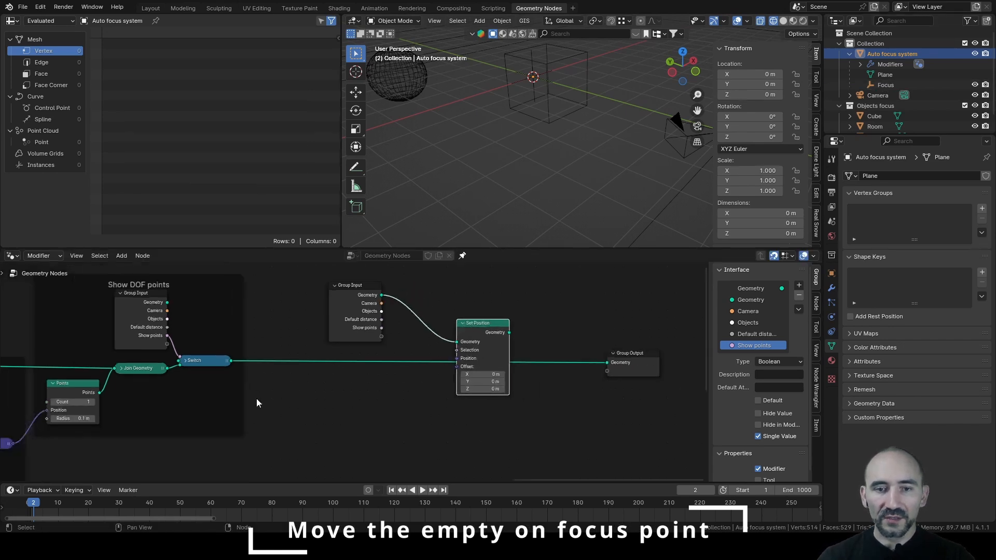
middle_click_drag(257, 403, 306, 367)
left_click_drag(61, 407, 505, 323)
- Combine the Set Position and Switch outputs in a new Join Geometry node and connect it to the Group Output's Geometry
left_click_drag(528, 290, 599, 338)
type("join")
key("Return")
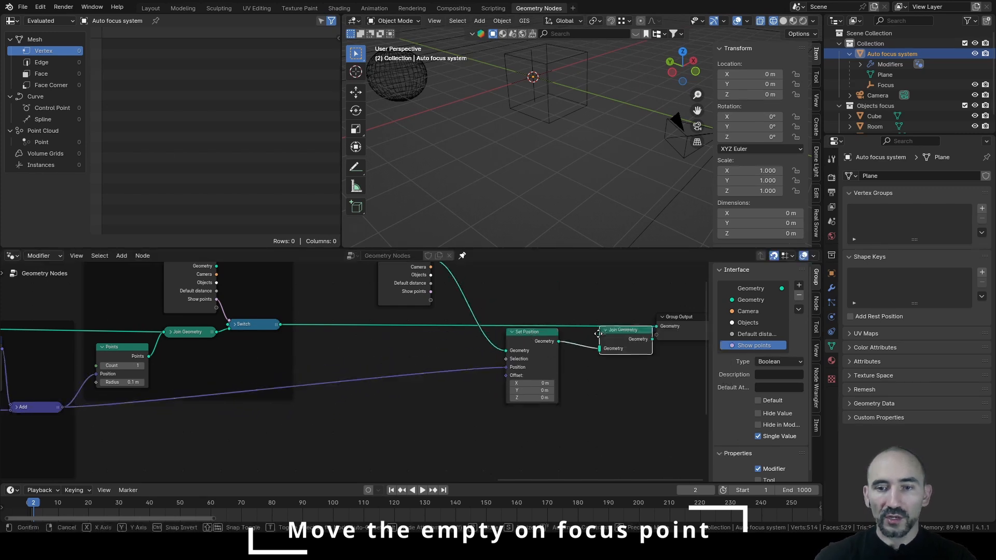
left_click(564, 297)
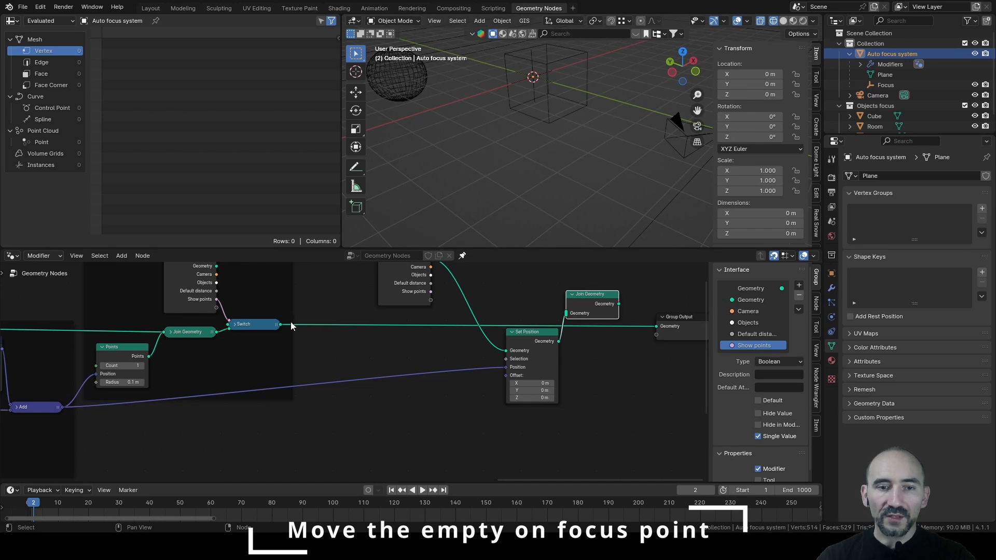
left_click_drag(281, 324, 566, 314)
middle_click_drag(568, 342, 466, 400)
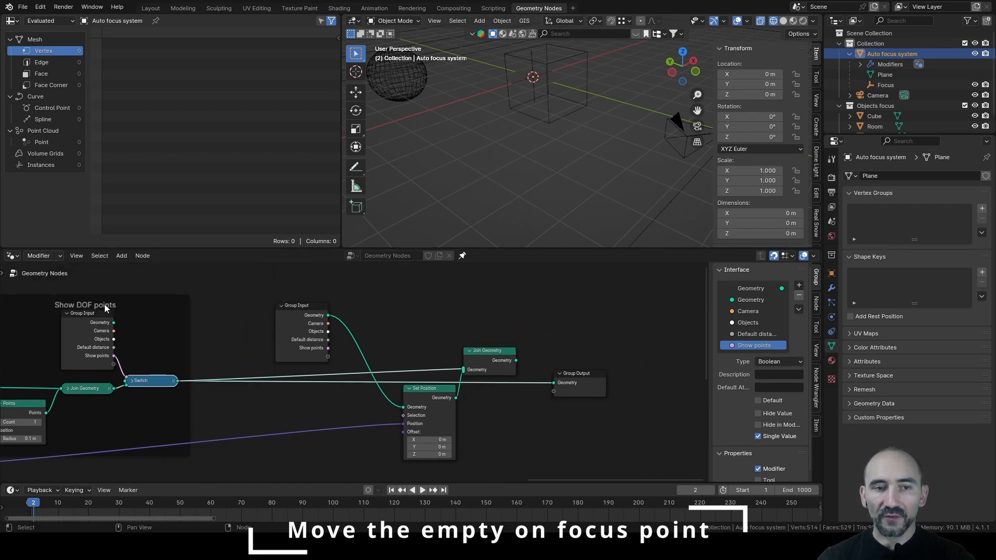
left_click_drag(516, 360, 553, 383)
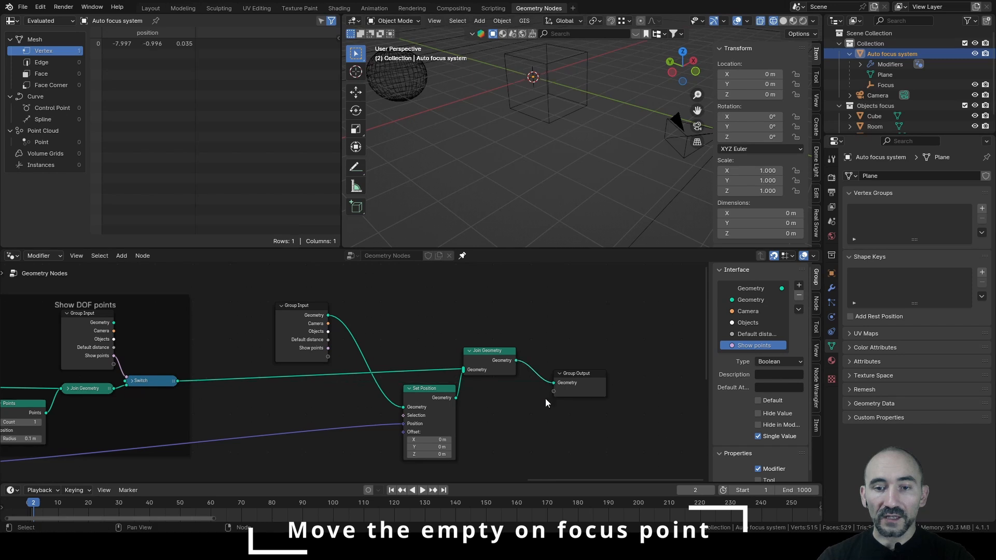
- Locate the Focus empty in the viewport, and test how it follows the focus point by rotating the camera to 18.9° about Z
scroll(538, 142, "down", 4)
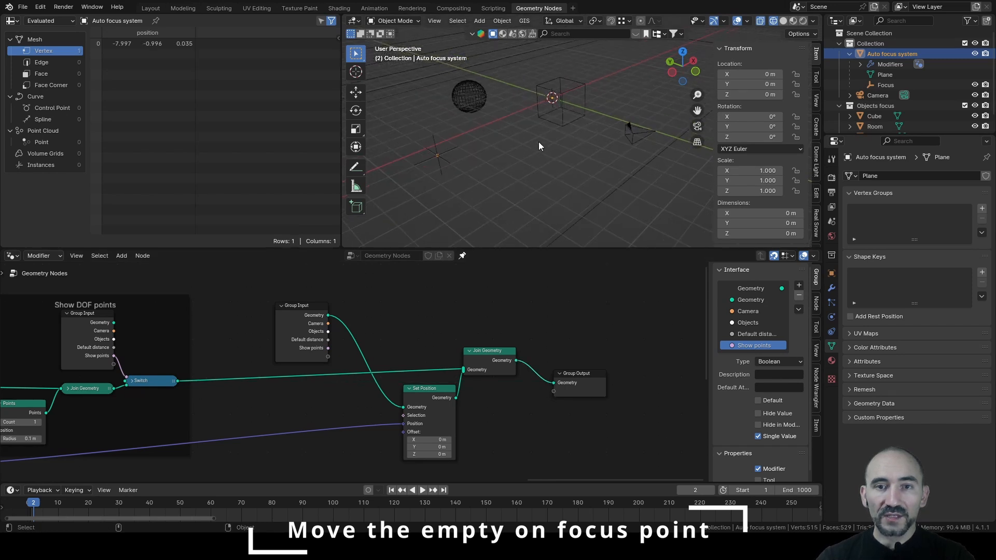
left_click(449, 151)
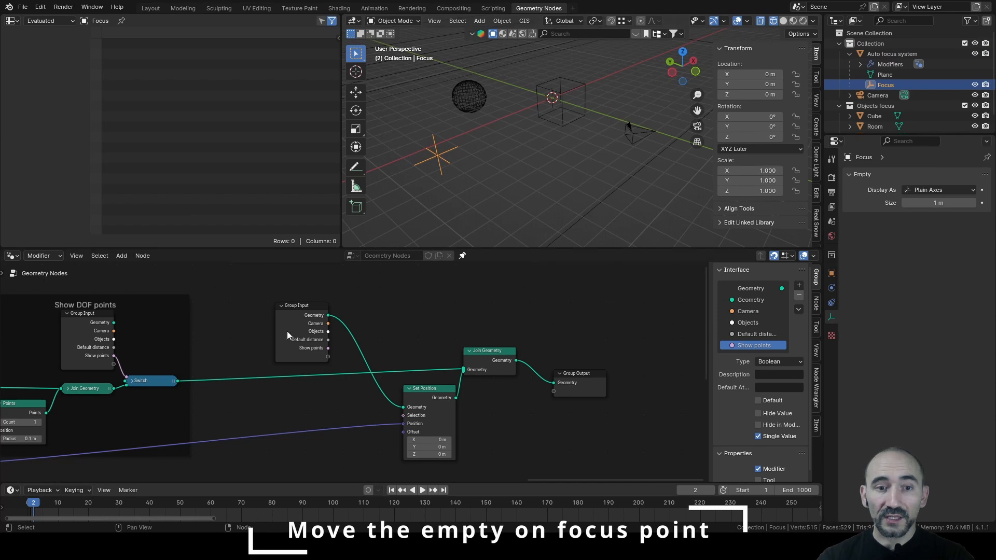
middle_click_drag(170, 407, 257, 377)
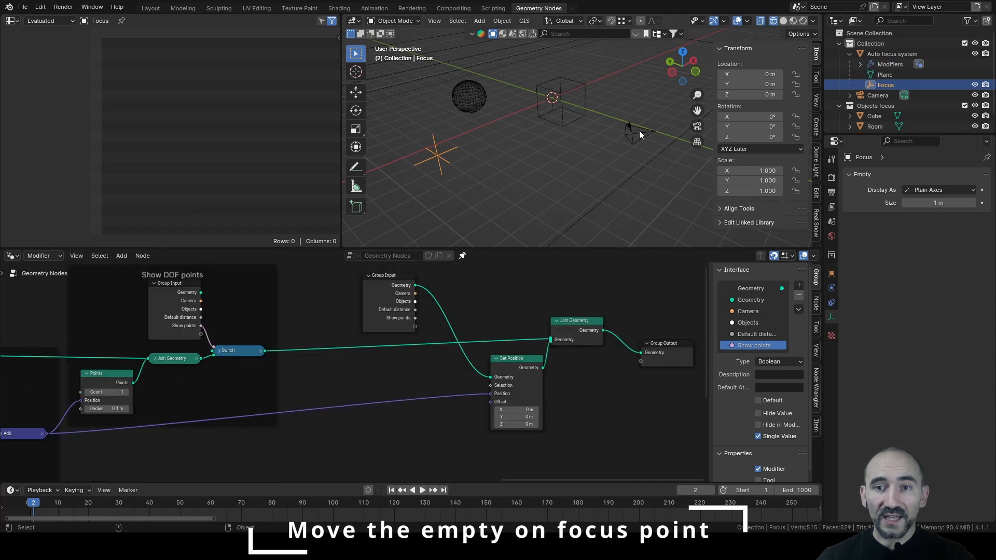
left_click(639, 135)
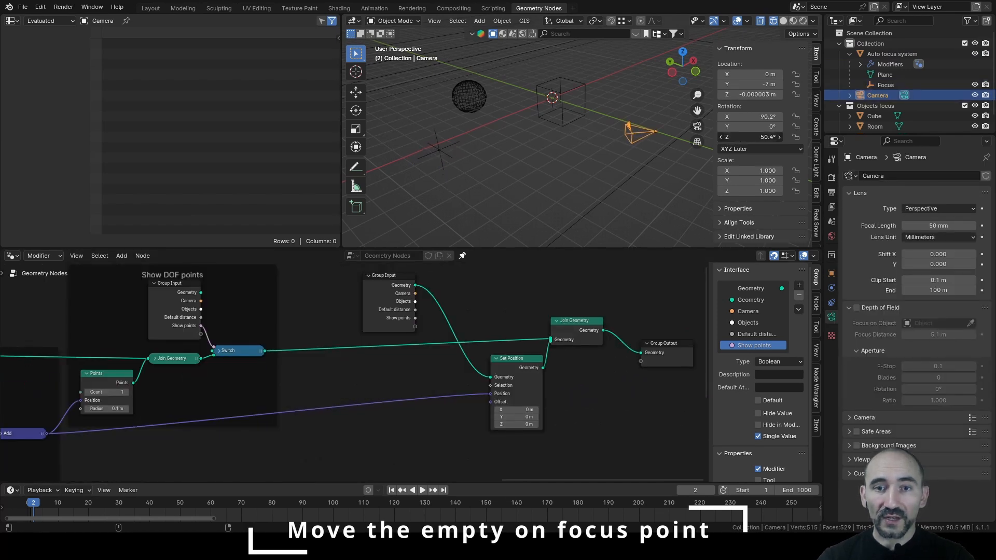
left_click_drag(763, 137, 721, 137)
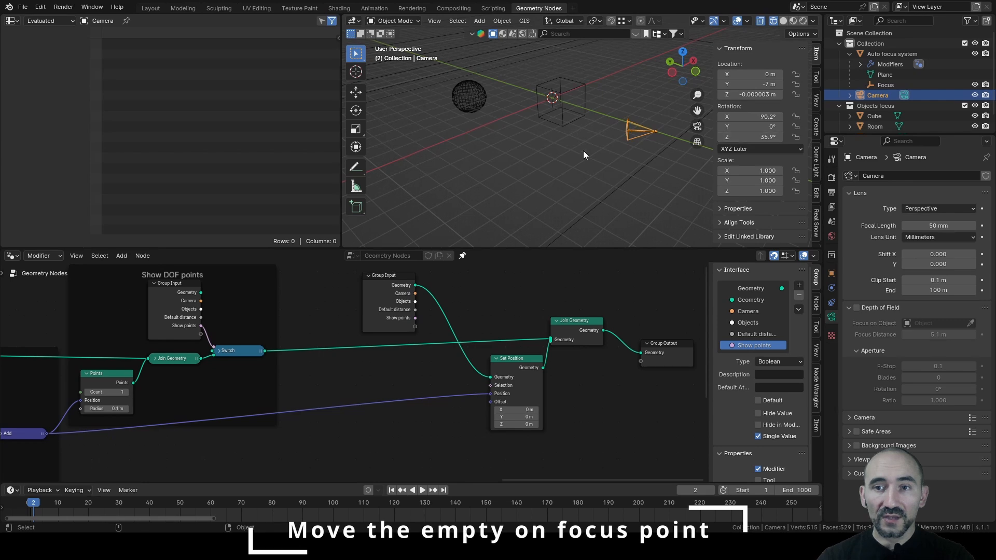
scroll(530, 151, "down", 5)
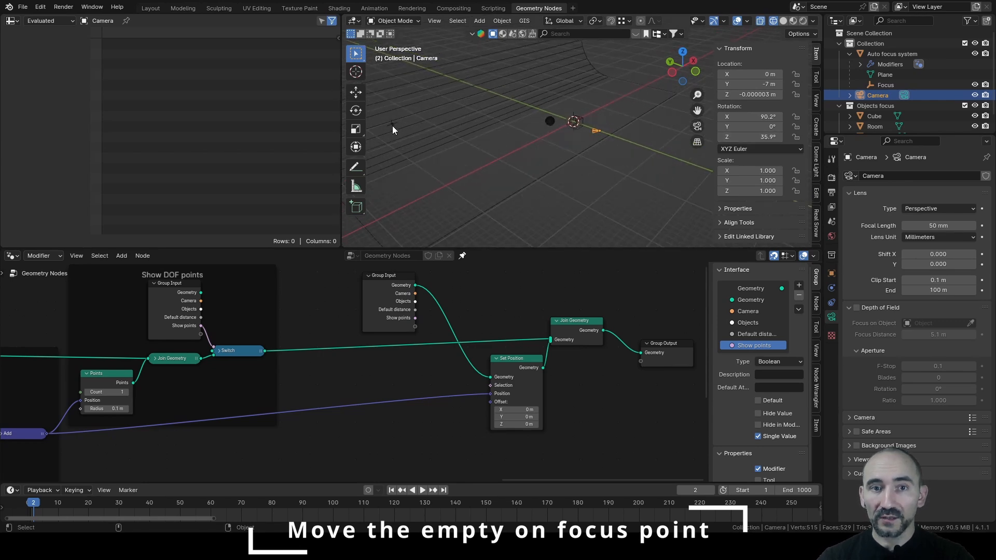
left_click_drag(721, 136, 716, 137)
middle_click_drag(622, 135, 603, 123)
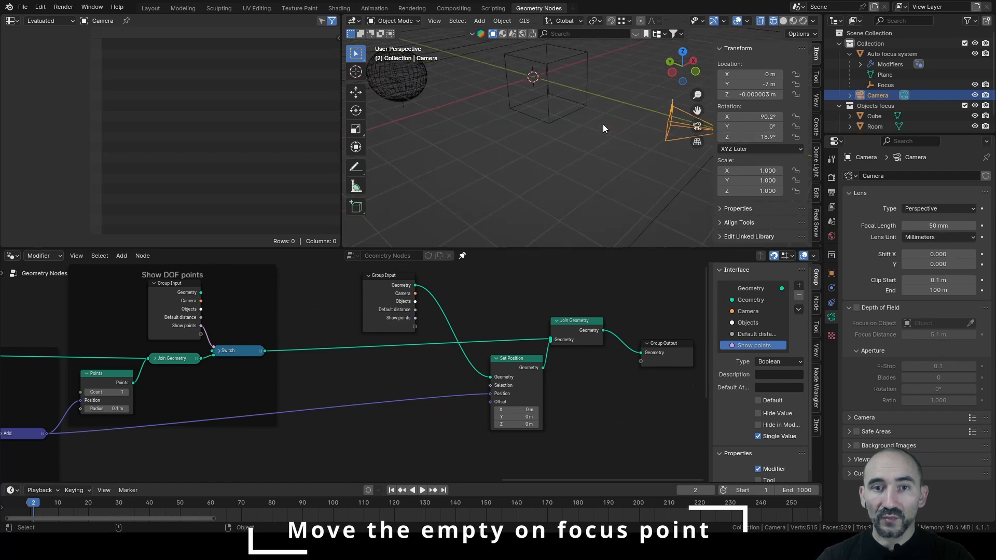
- Show the viewport with textured material shading and rotate the camera to 15.5° about Z
key("shift+z")
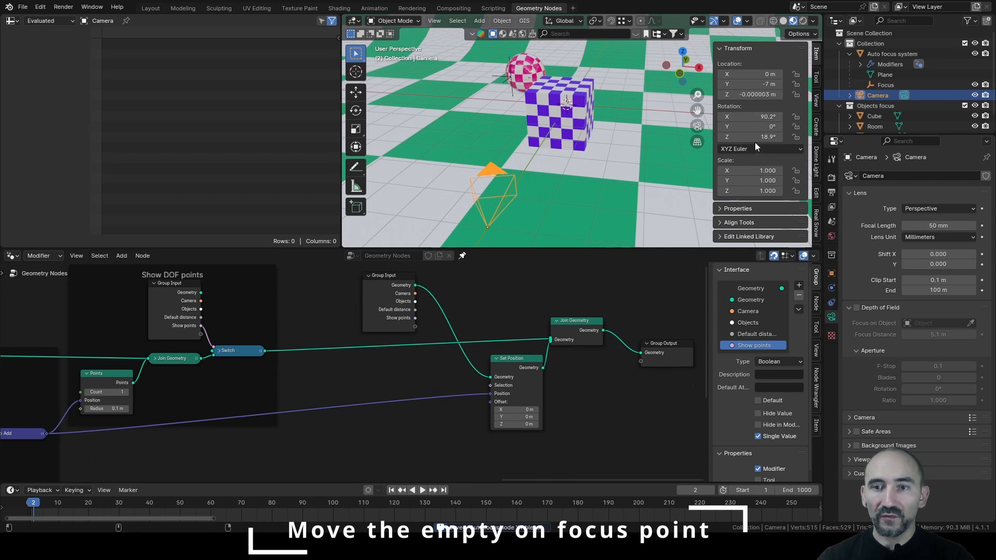
left_click_drag(755, 138, 685, 138)
scroll(637, 57, "down", 2)
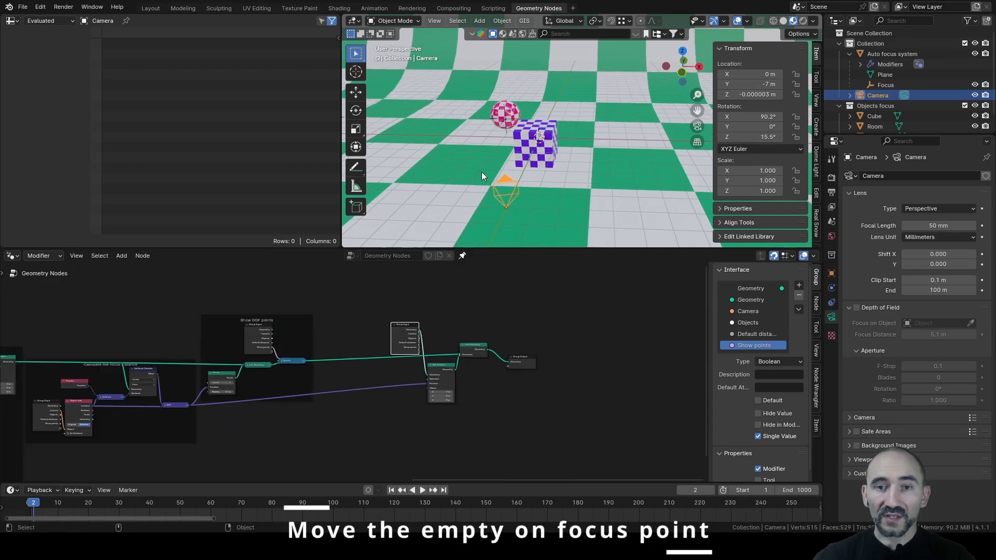
- Enable the camera's Depth of Field with Focus as the focus object, and test it in camera view with a 9.5° Z rotation
key("KP_0")
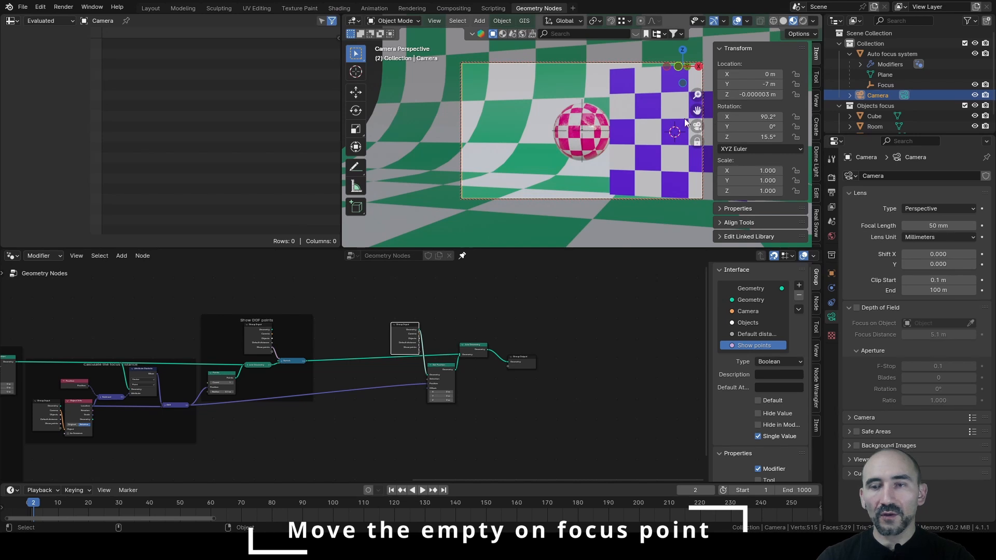
left_click(856, 308)
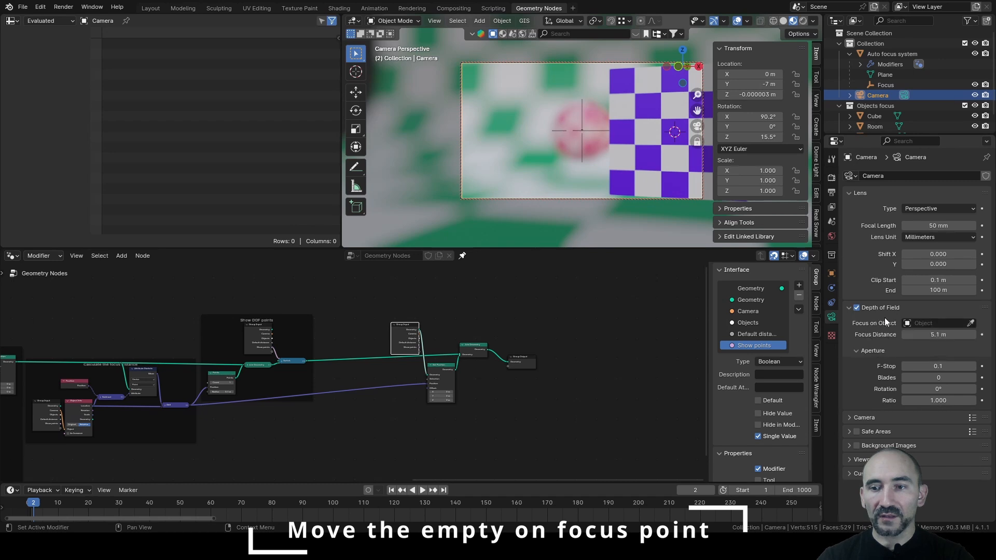
left_click(921, 323)
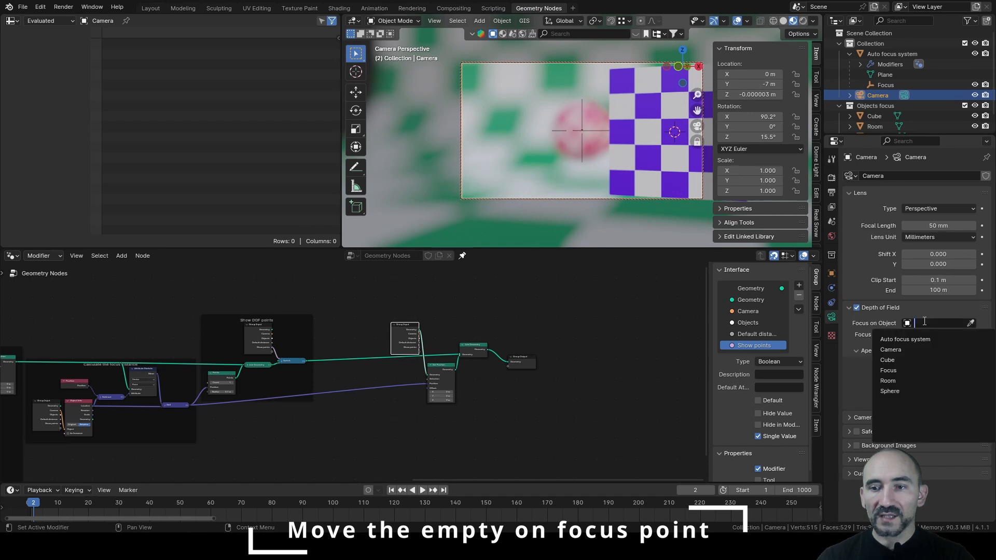
left_click(900, 370)
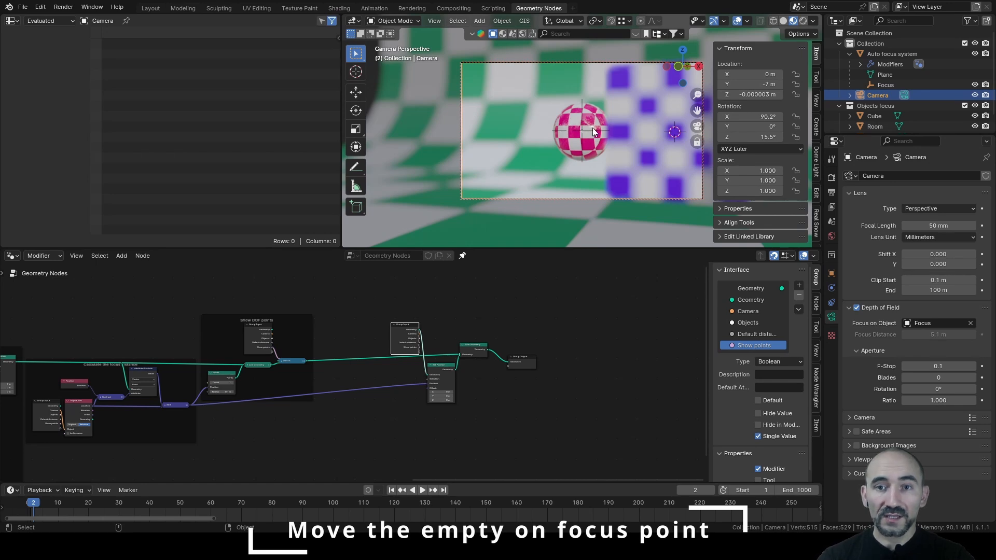
left_click_drag(755, 137, 734, 136)
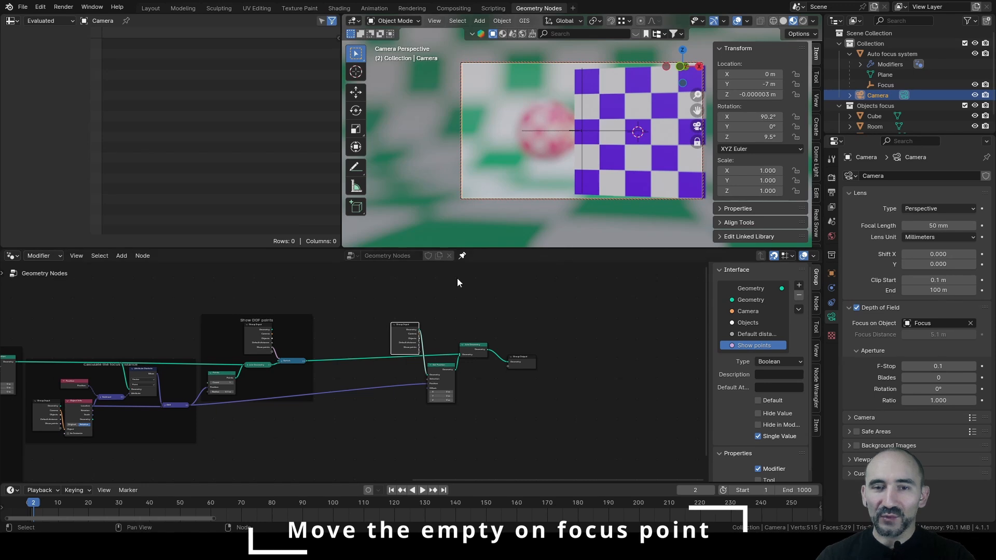
middle_click_drag(251, 365, 345, 378)
scroll(377, 360, "up", 6)
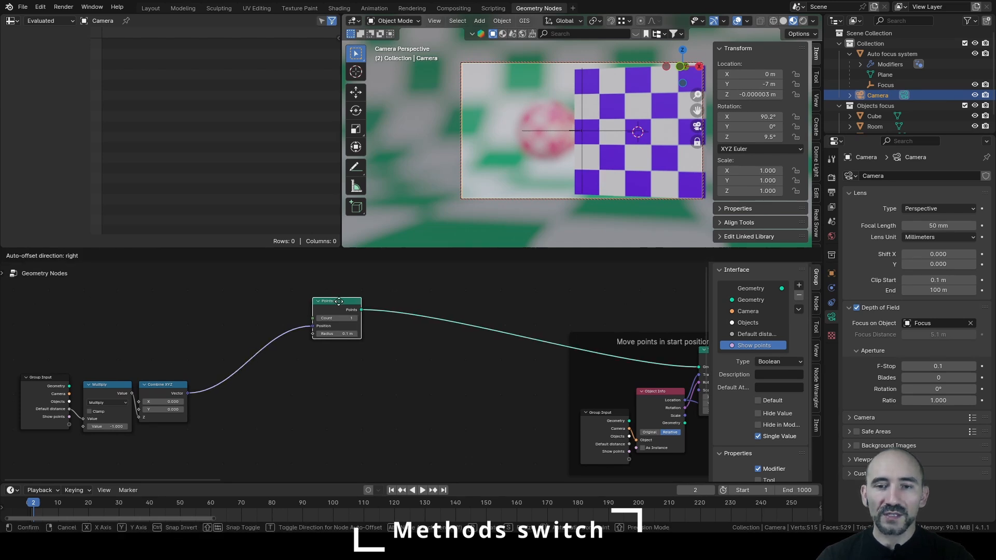
left_click_drag(324, 306, 359, 299)
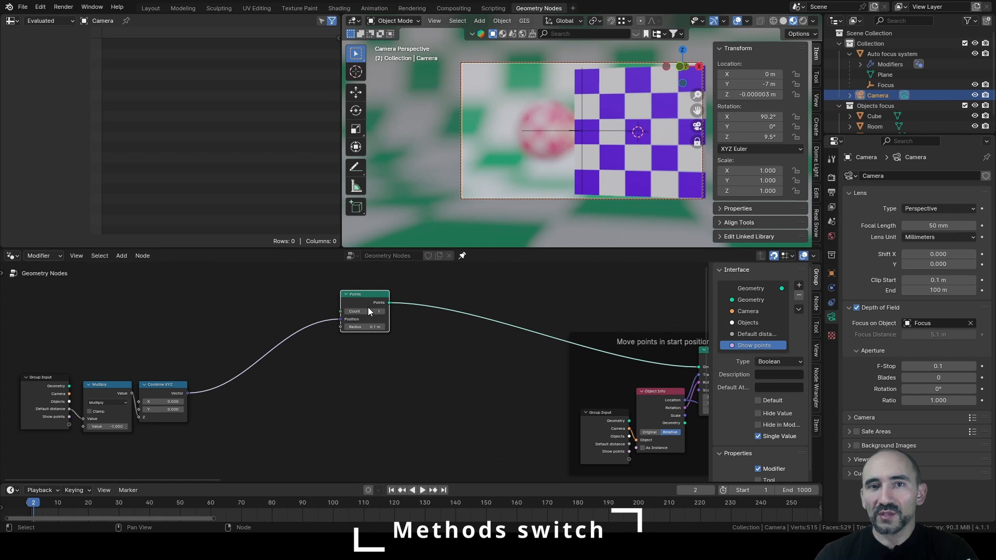
key("ctrl+z")
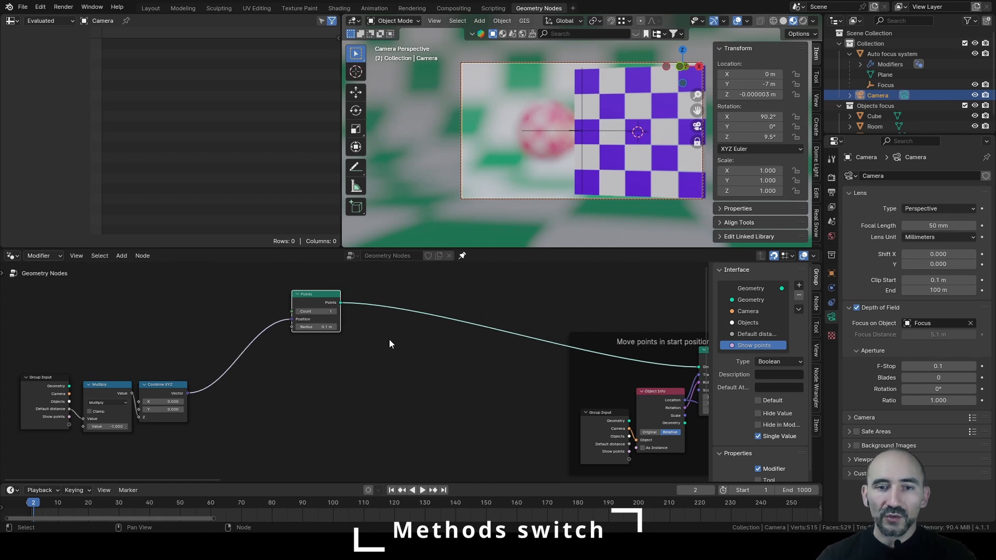
- Add a Menu Switch node in the free space below the link from the Points node
key("F3")
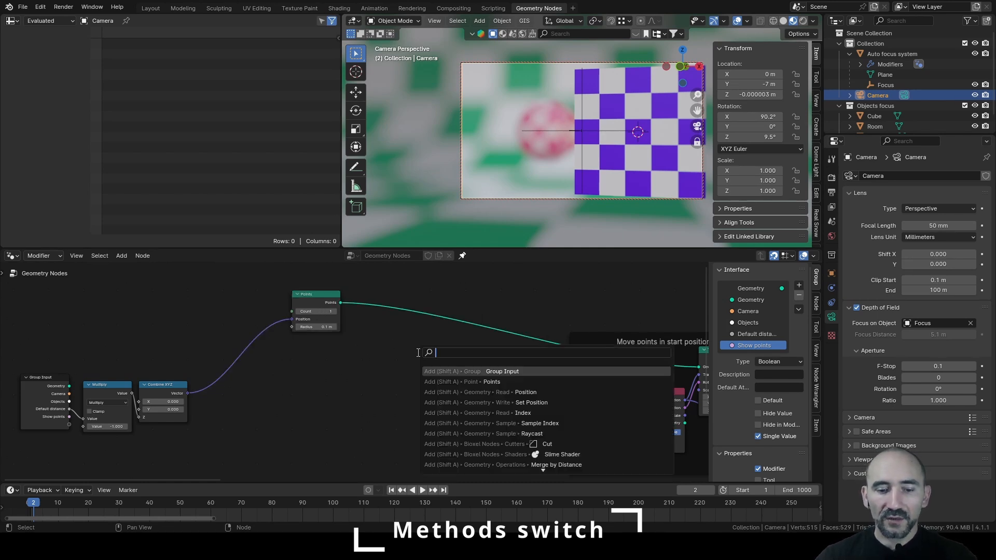
type("menu s")
key("Return")
left_click(418, 352)
- Duplicate the Group Input node that feeds Multiply and place the copy just before the Menu Switch node
left_click(95, 371)
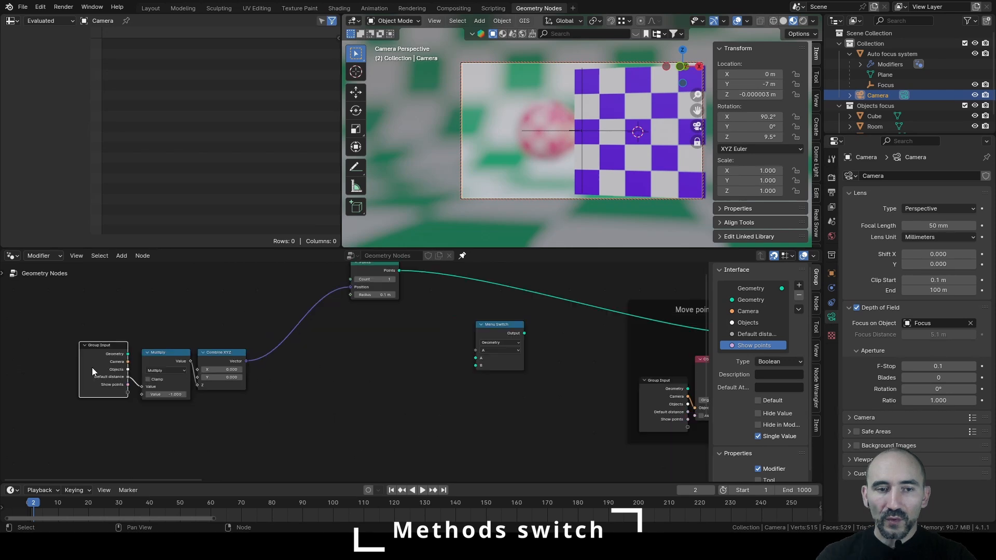
key("shift+d")
left_click(438, 347)
scroll(466, 348, "up", 5)
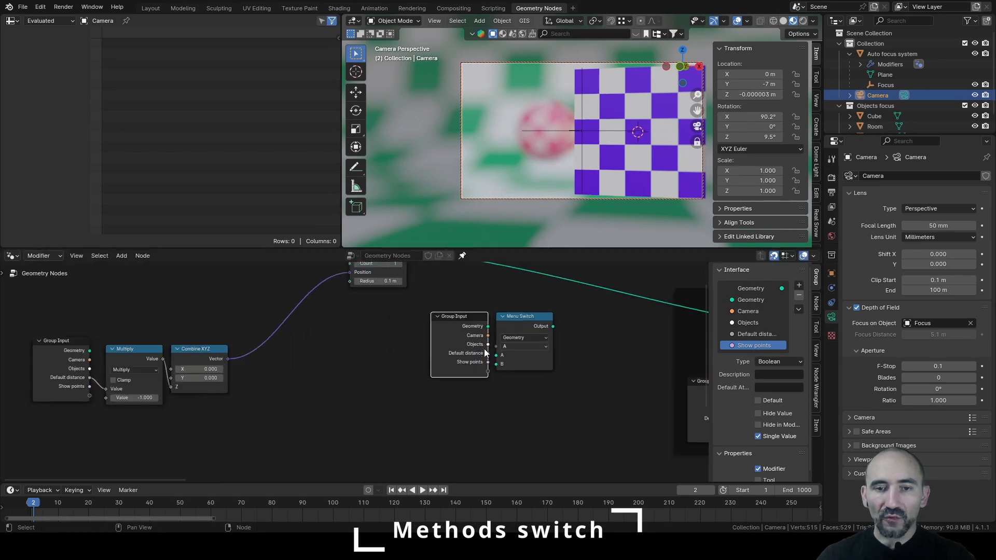
- Expose the Menu Switch's Menu socket as a group input named Method, placed between Objects and Default distance
middle_click_drag(577, 326, 406, 345)
left_click_drag(405, 347, 351, 398)
double_click(755, 356)
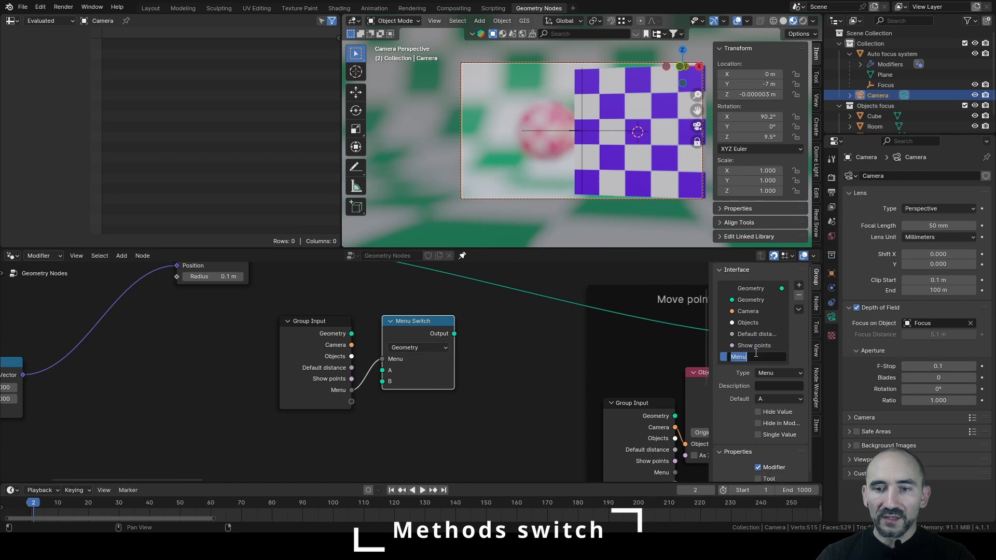
type("Me")
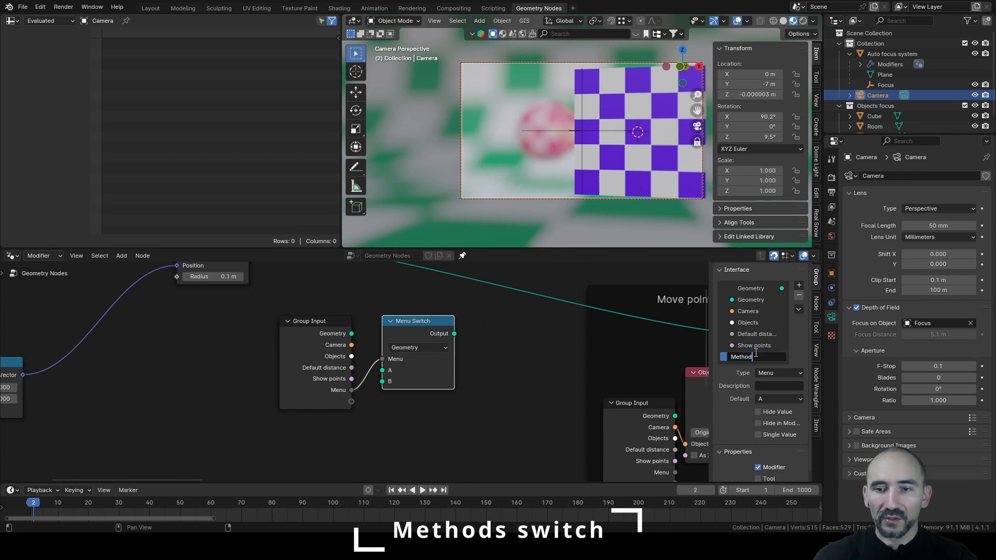
key("Return")
left_click_drag(743, 357, 745, 334)
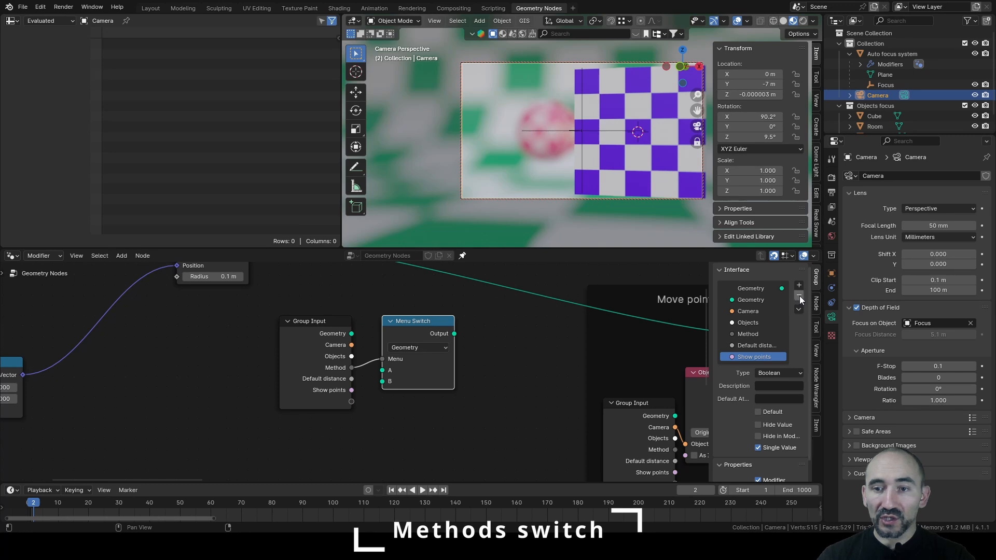
- Rename the Menu Switch node's items A and B to Single point and Circle
left_click(816, 303)
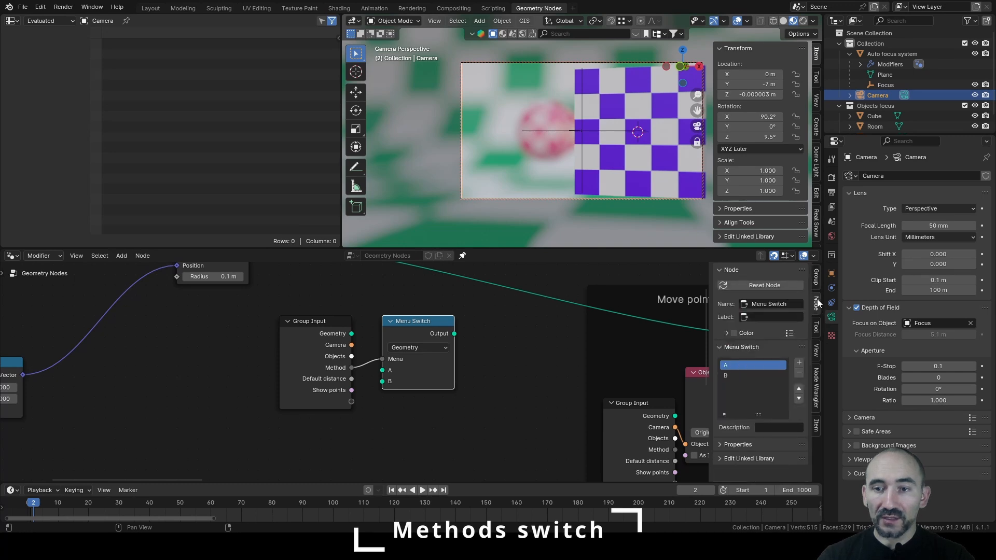
double_click(734, 366)
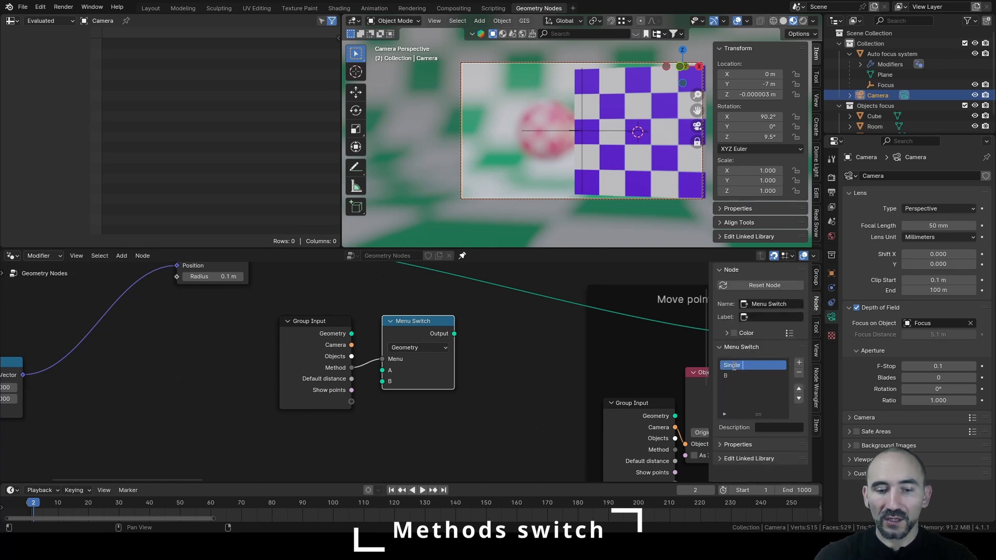
key("Return")
double_click(739, 376)
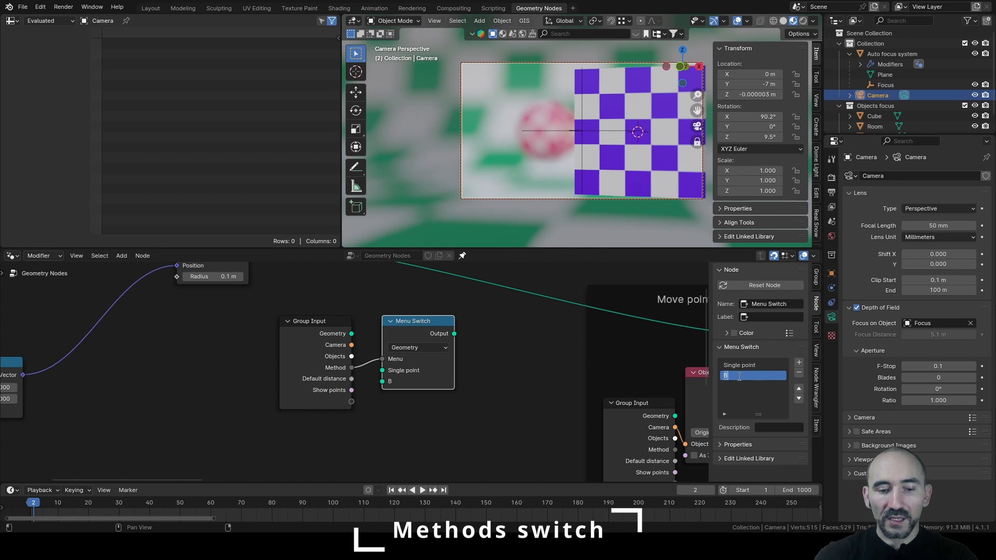
type("Circle")
key("Return")
- Add two more items to the Menu Switch node, named Grid and Multiple points
left_click(798, 362)
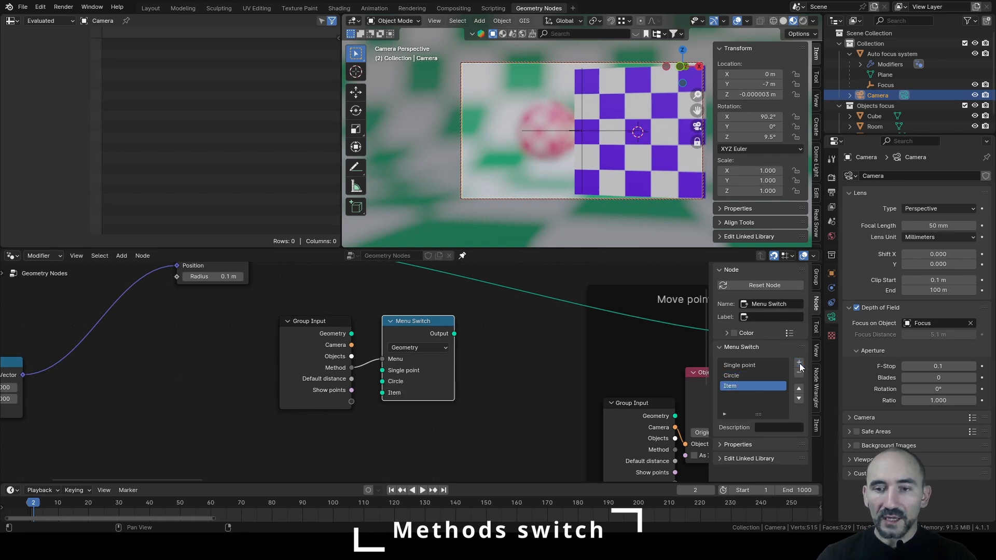
double_click(747, 386)
type("Grd")
key("Return")
type("Grid")
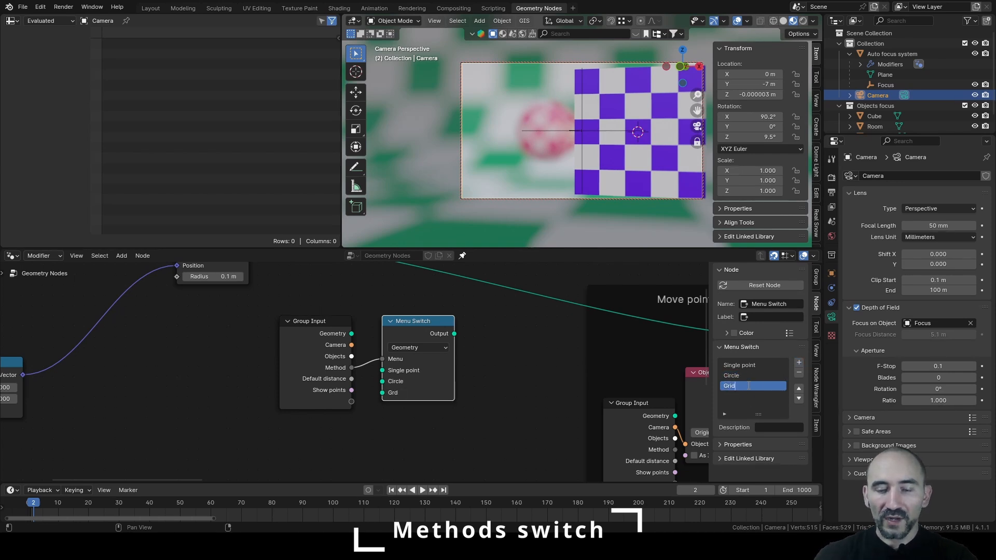
left_click(799, 363)
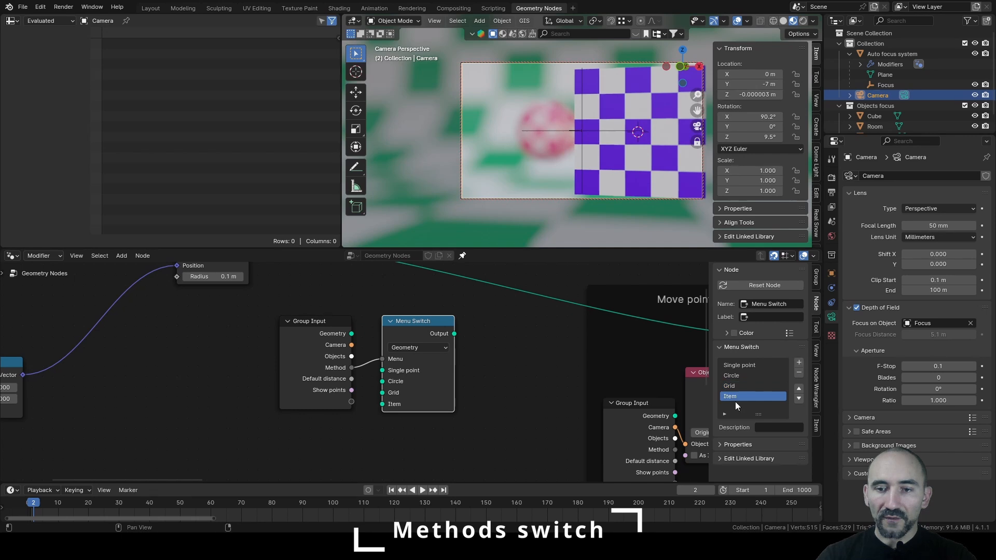
double_click(732, 397)
type("Mul")
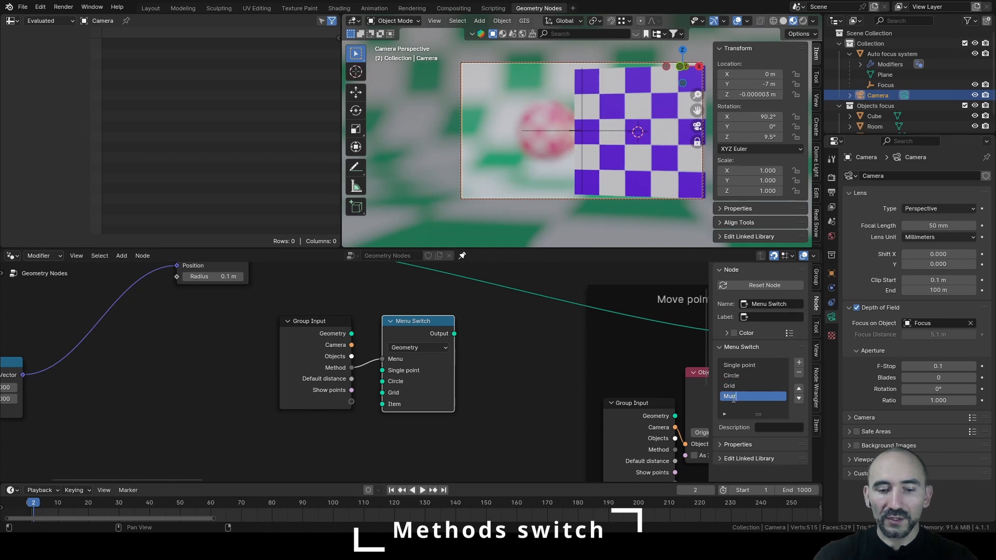
type("tiple points")
key("Return")
- Set the Method group input's default to Single point and enable Single Value for it
left_click(815, 276)
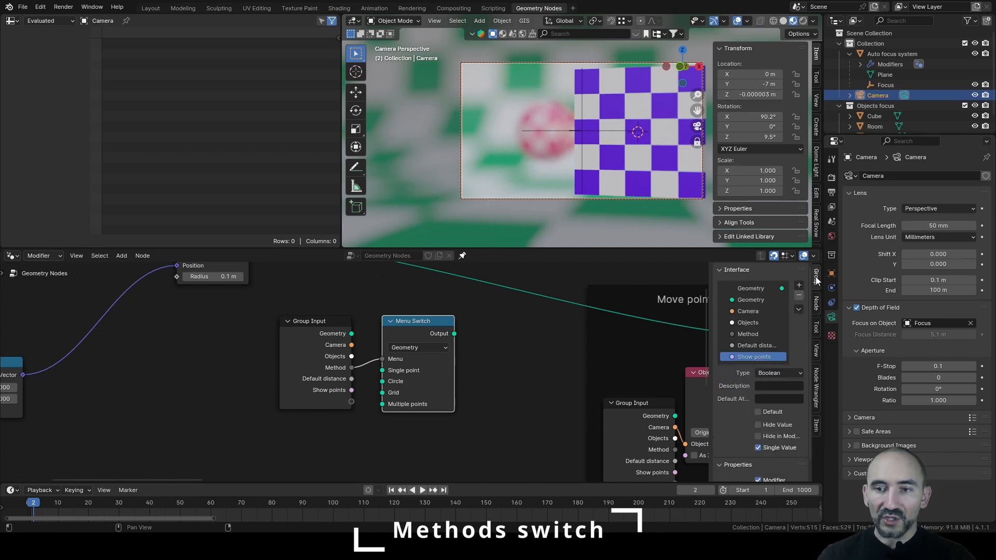
left_click(747, 335)
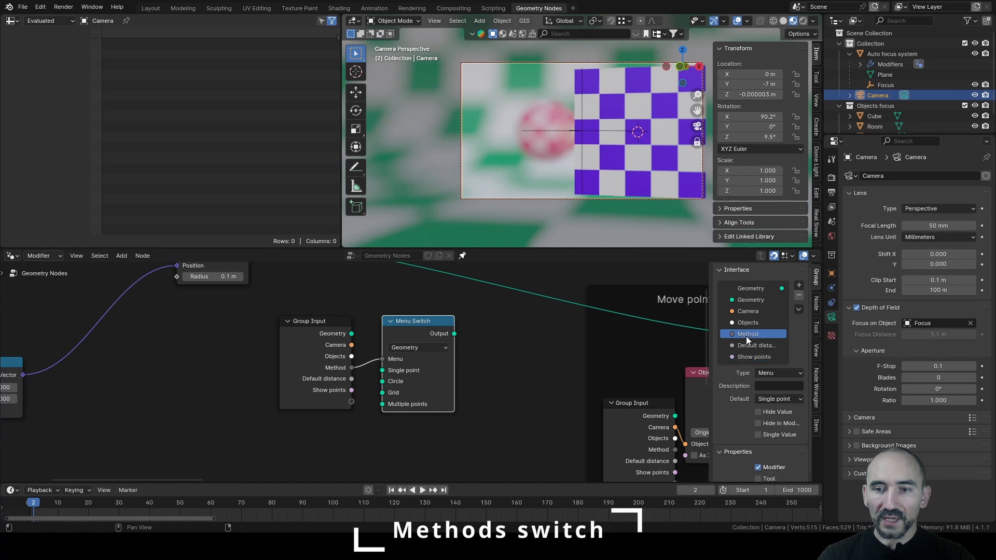
left_click(776, 400)
left_click(772, 406)
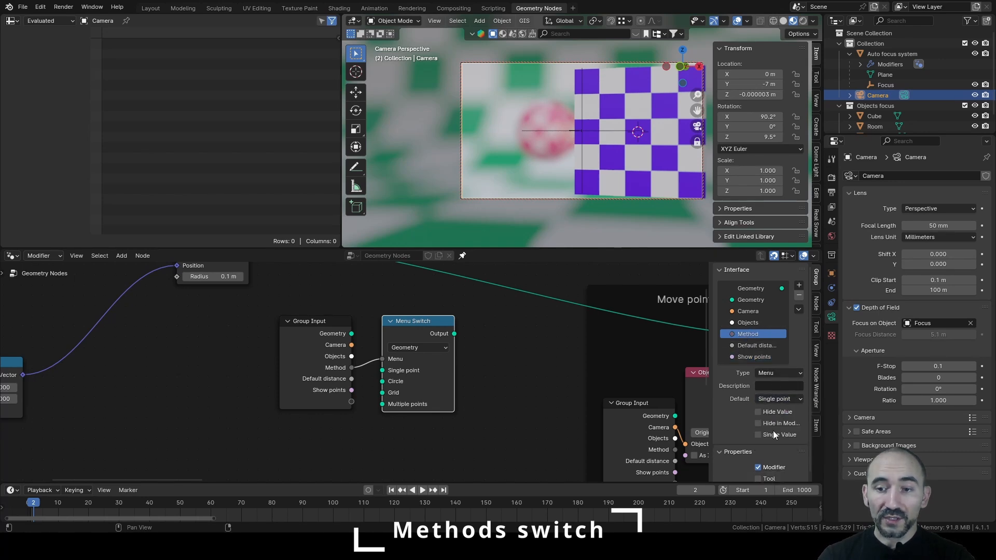
- Select the Auto focus system object and check the Method choices in its Geometry Nodes modifier
left_click(877, 54)
left_click(832, 287)
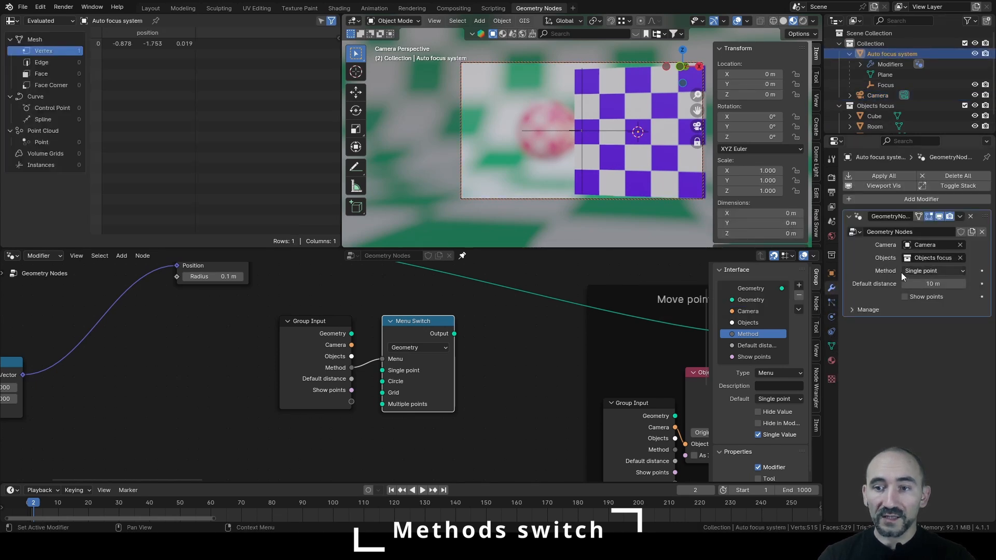
left_click(929, 271)
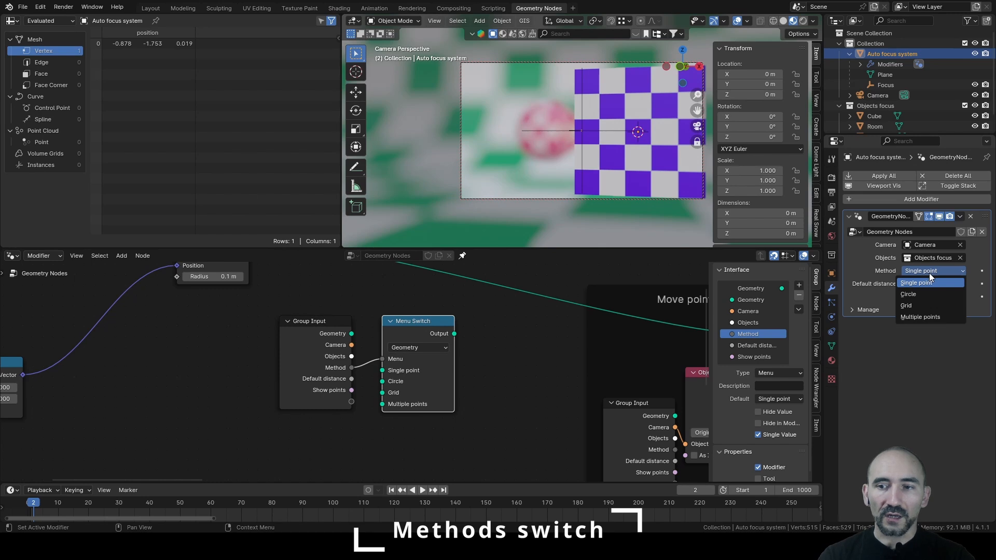
left_click(929, 273)
- Link the Points node's output to the Menu Switch's Single point input and move the Method Group Input node above the Menu Switch
scroll(391, 344, "down", 2)
middle_click_drag(390, 344, 460, 387)
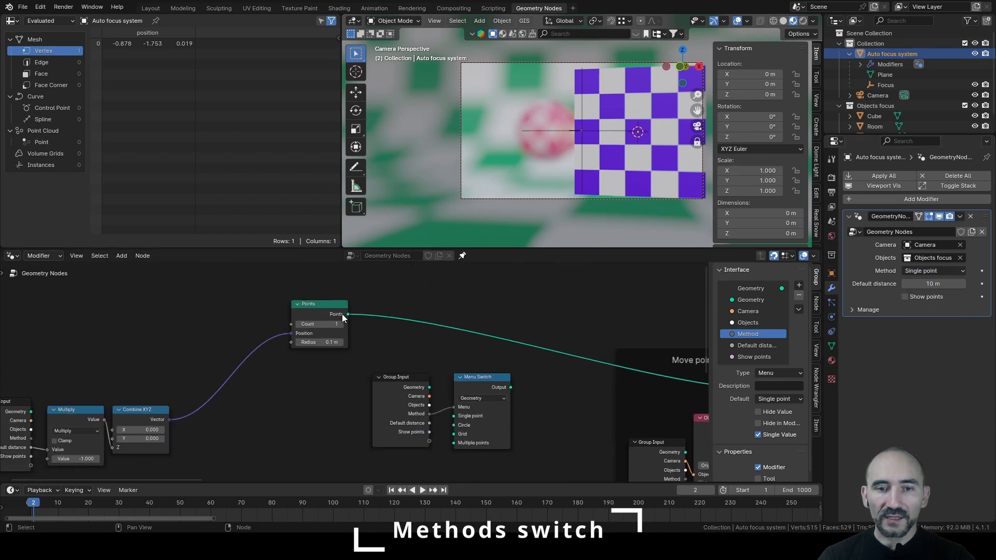
left_click_drag(348, 315, 416, 319)
left_click(410, 404)
middle_click_drag(563, 383, 412, 345)
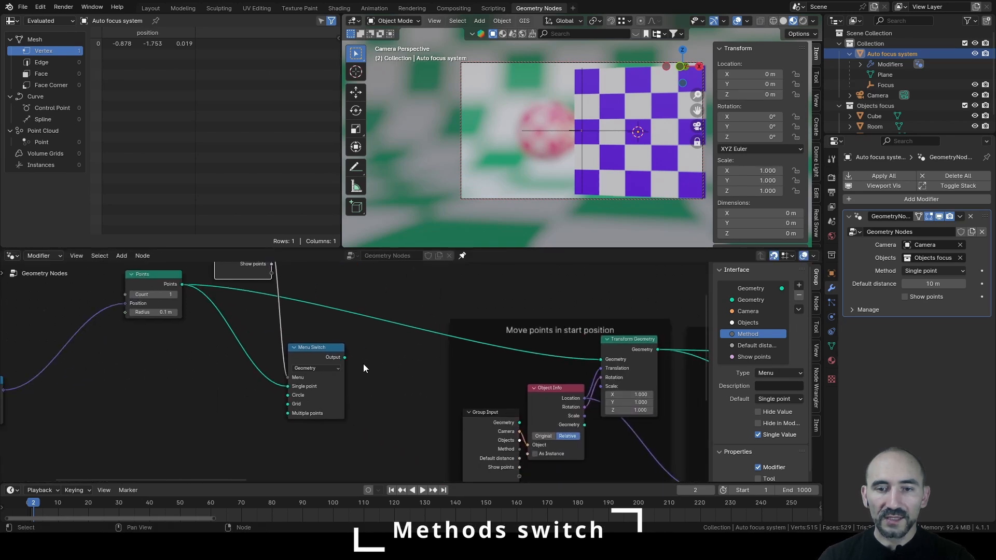
- Connect the Menu Switch output to the Geometry input of the Transform Geometry node
left_click_drag(345, 357, 605, 354)
scroll(326, 312, "down", 2)
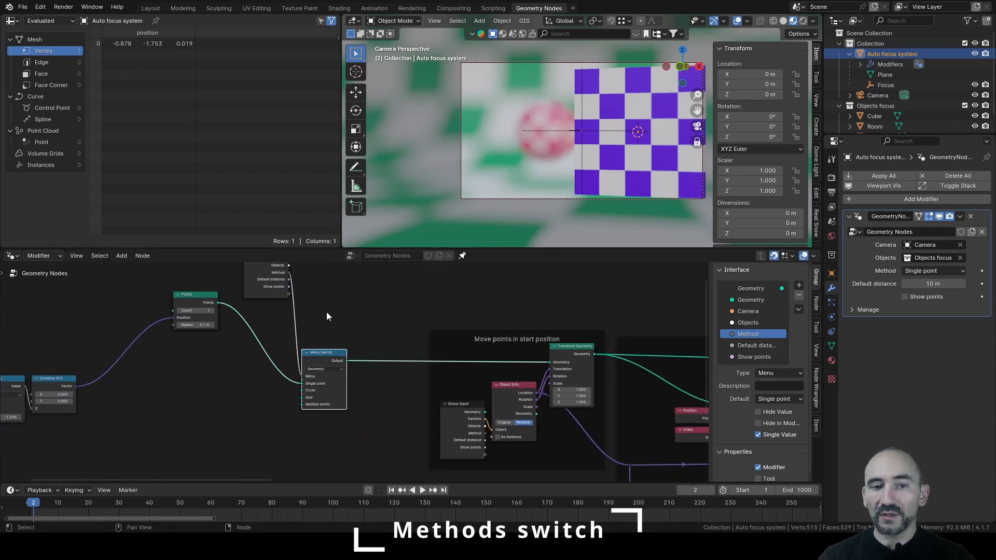
- Put the Points node in a frame labelled "Single point method"
middle_click_drag(326, 312, 562, 323)
scroll(406, 297, "up", 1)
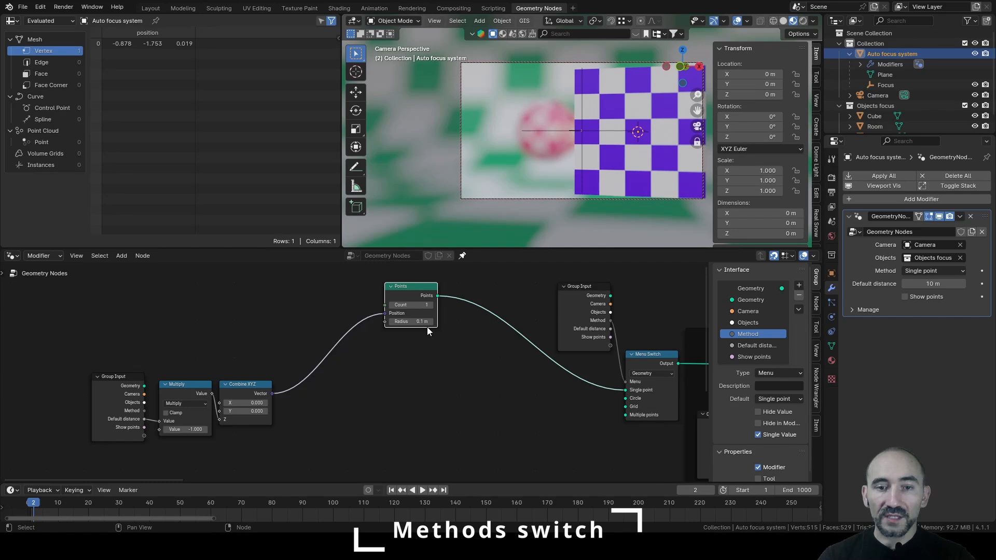
key("ctrl+j")
key("F2")
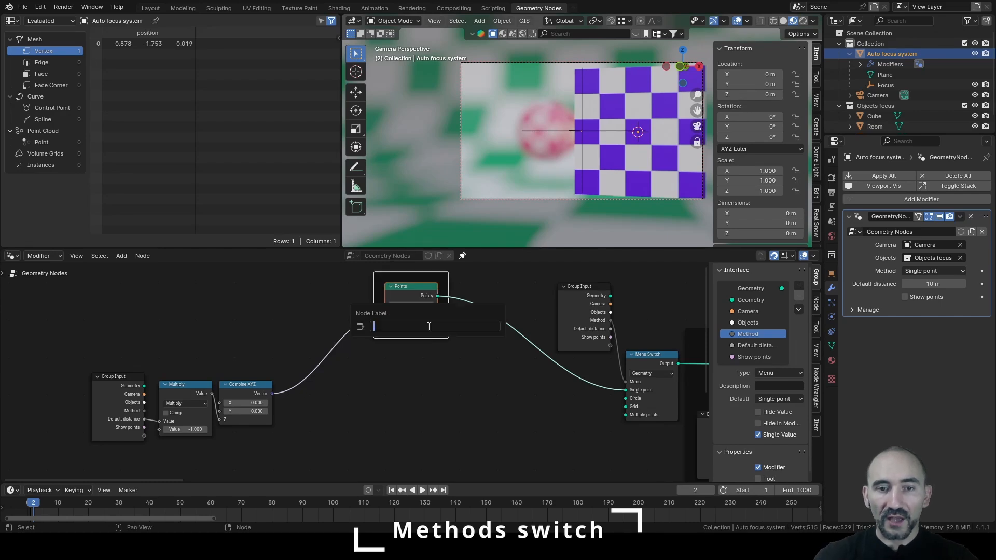
type("Single point")
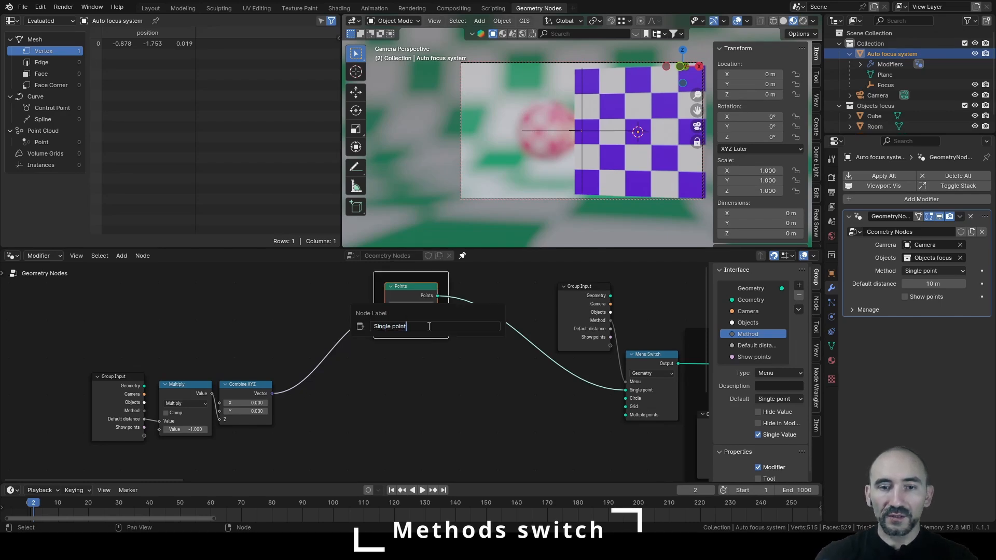
type(" method")
key("Return")
- Add a Curve Circle node in the empty area below the Single point method frame
scroll(433, 375, "down", 2)
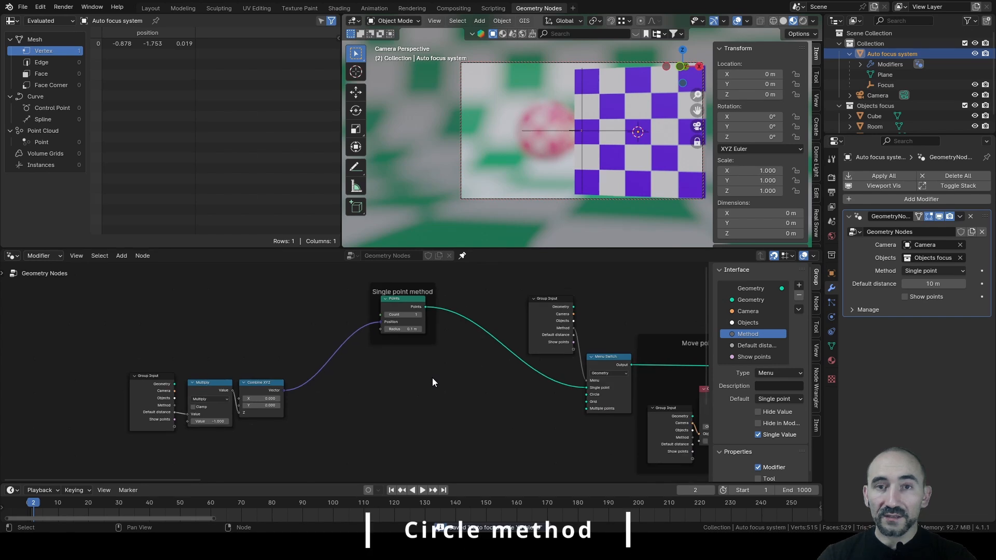
middle_click_drag(432, 377, 414, 325)
scroll(368, 352, "up", 1)
key("F3")
type("circe")
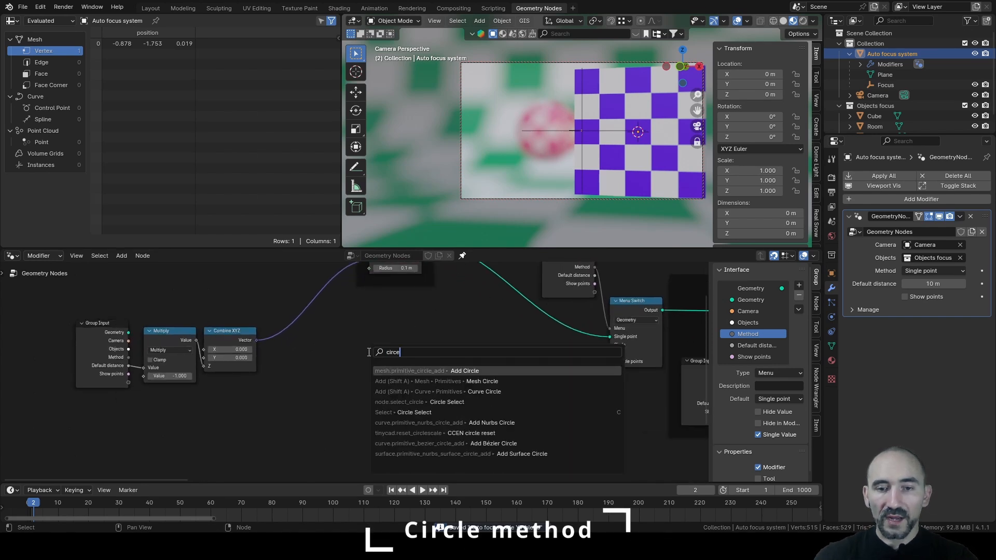
key("Down")
key("Down")
key("Return")
left_click(368, 352)
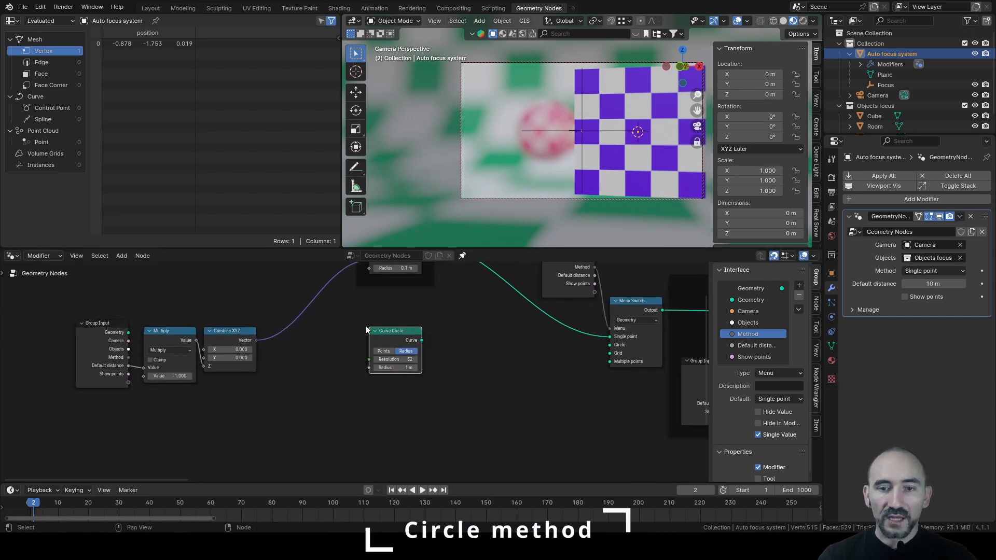
- Add a panel named "Circle" to the node group's interface after Show points
left_click(757, 356)
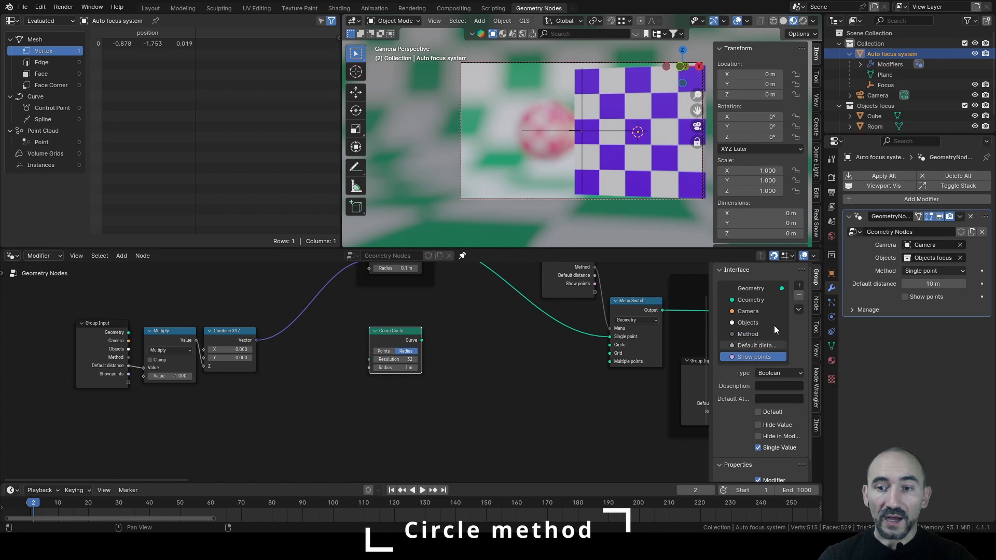
left_click(798, 285)
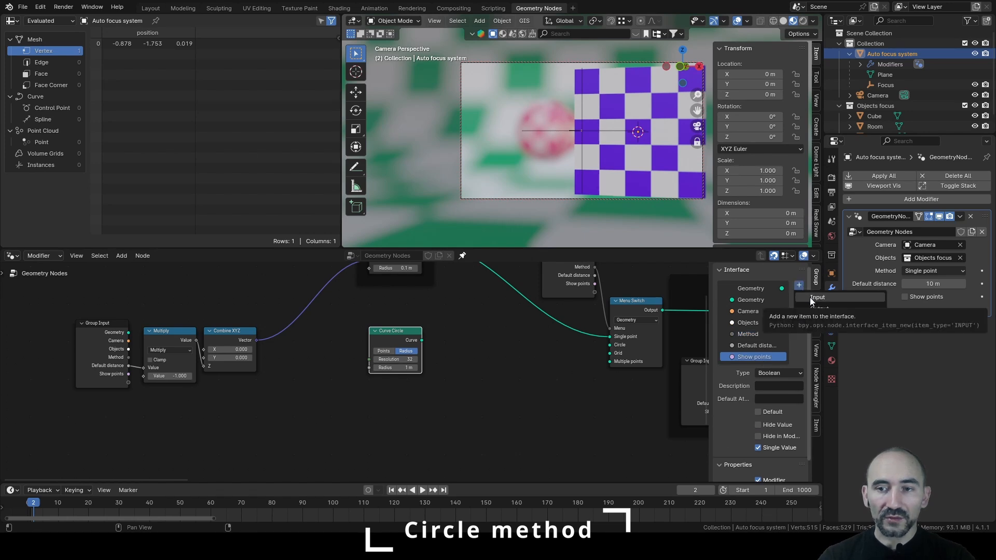
left_click(810, 320)
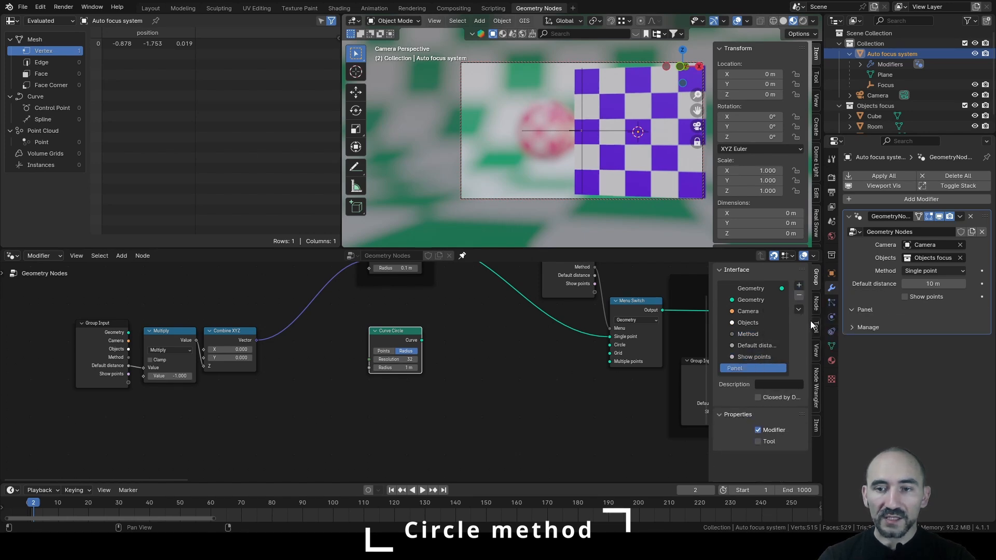
double_click(746, 368)
type("Circle")
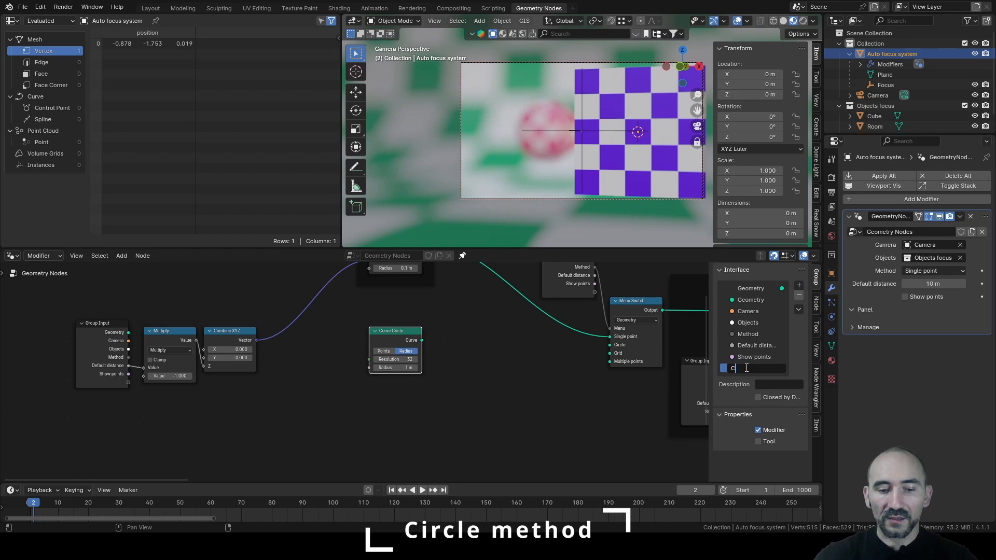
key("Return")
- Expose the Curve Circle's Resolution and Radius as group inputs and move them into the Circle interface panel
scroll(446, 321, "up", 2)
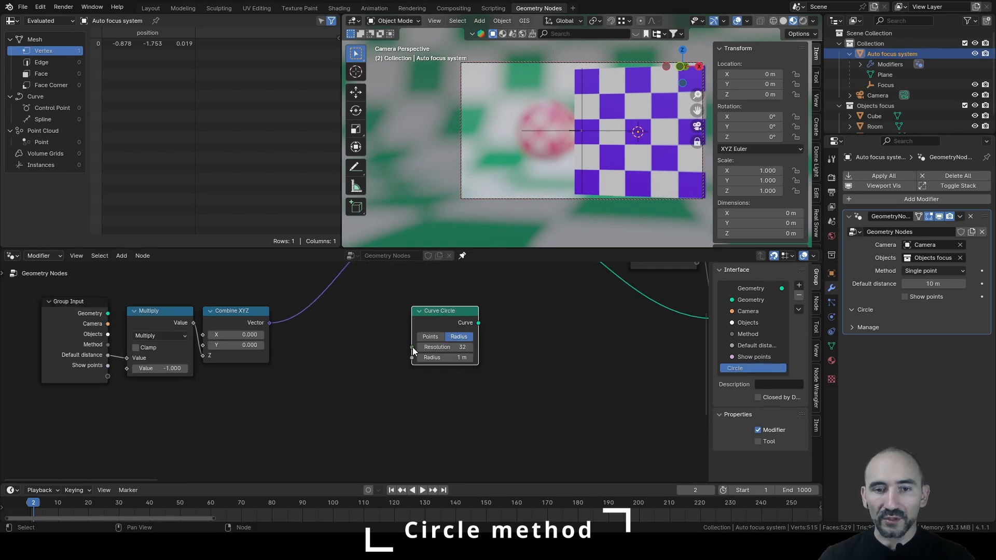
left_click_drag(413, 347, 110, 374)
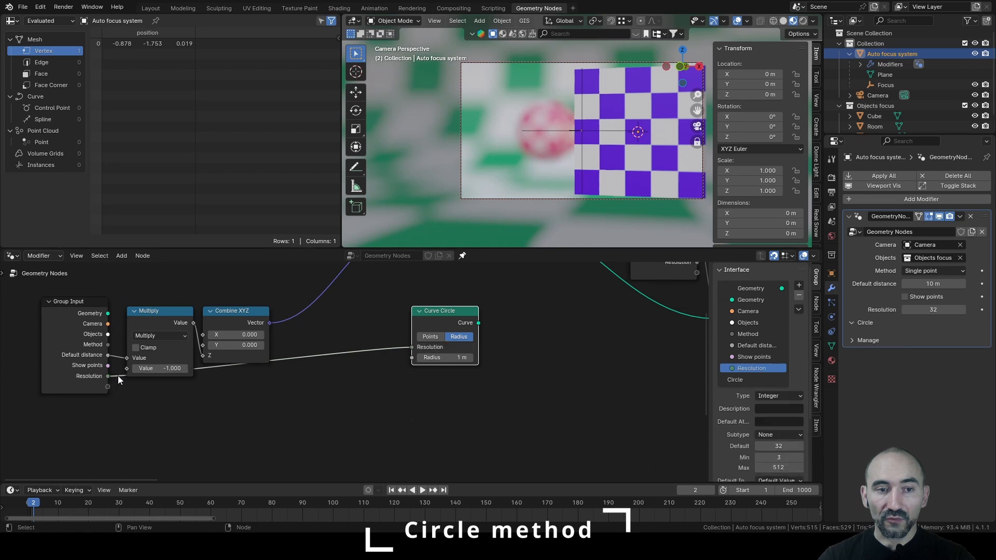
left_click_drag(411, 357, 108, 386)
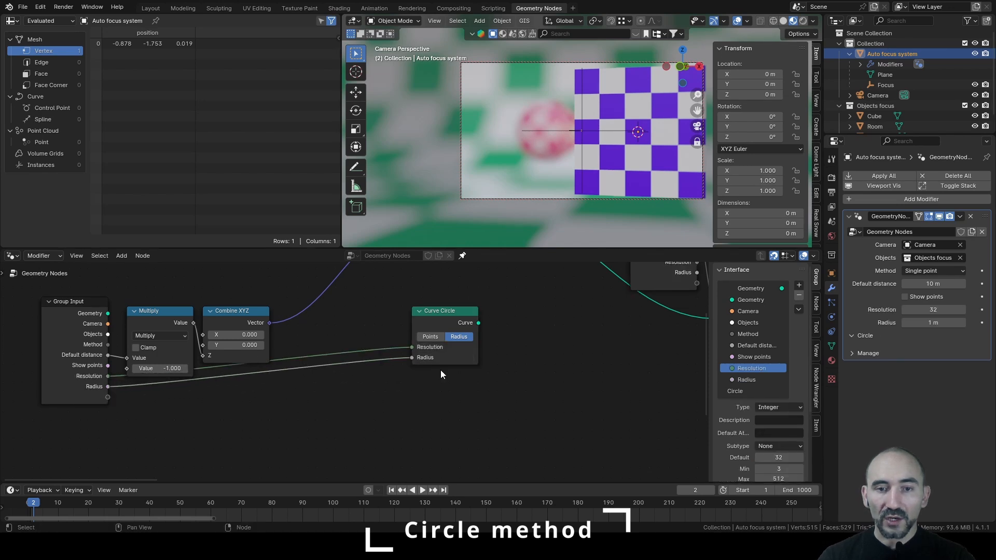
left_click_drag(742, 370, 748, 393)
- Set the default value of the Circle panel's Resolution input to 3
scroll(749, 393, "down", 5)
left_click(774, 359)
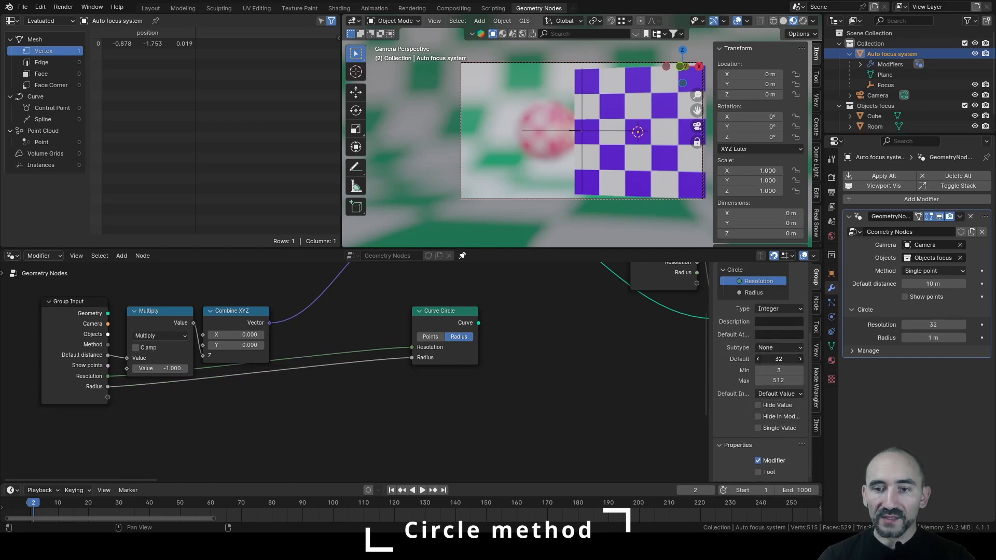
type("3")
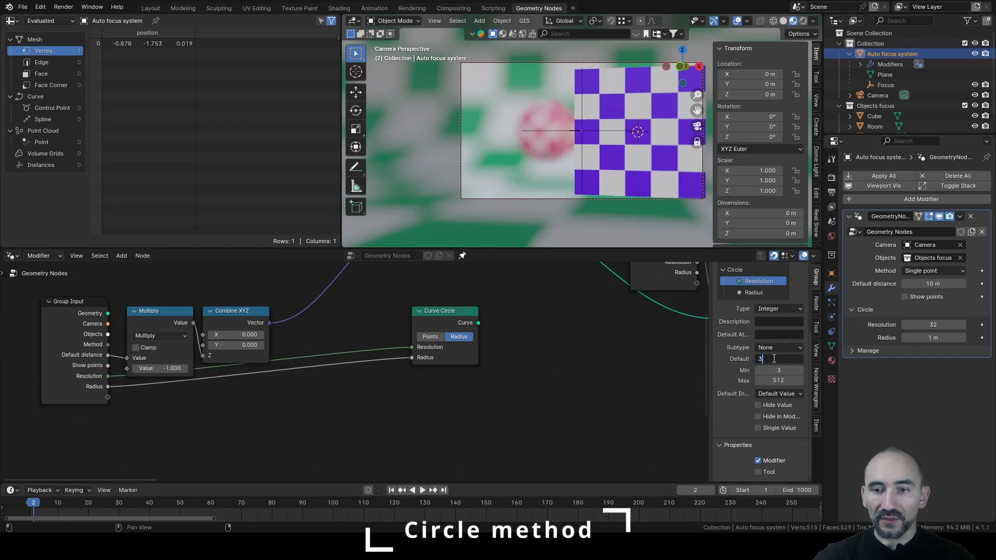
key("Tab")
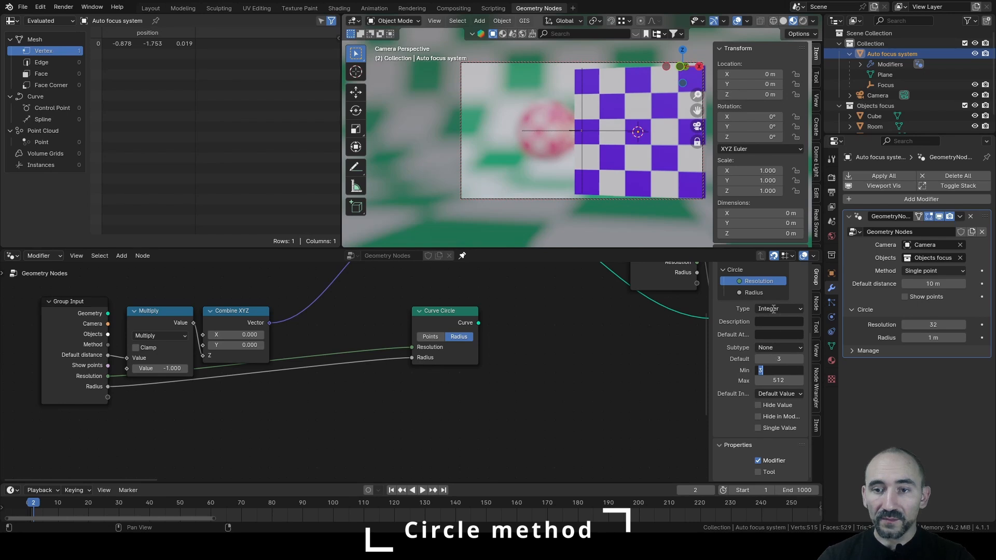
key("Return")
- Enable Single Value for the Circle panel's Radius input
left_click(754, 293)
scroll(762, 387, "up", 1)
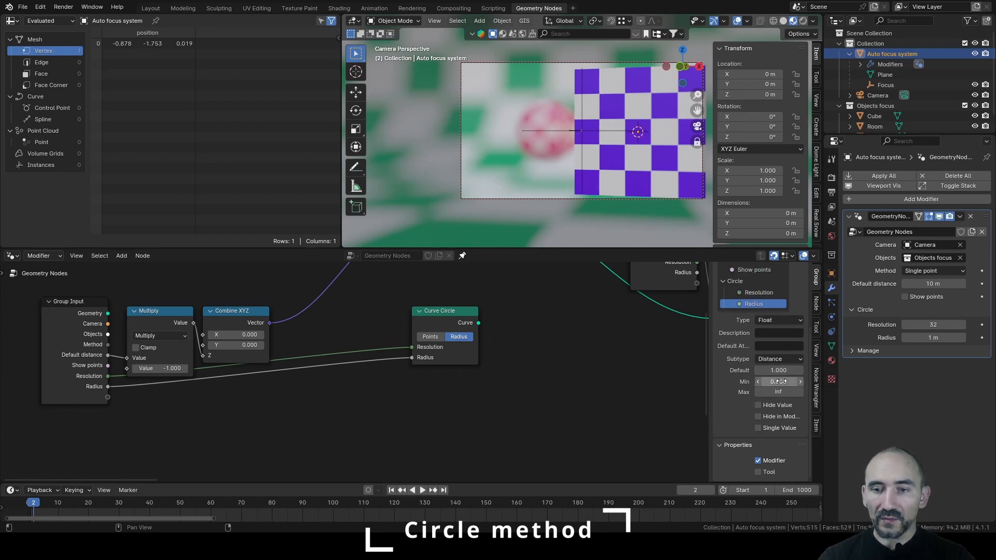
left_click(771, 428)
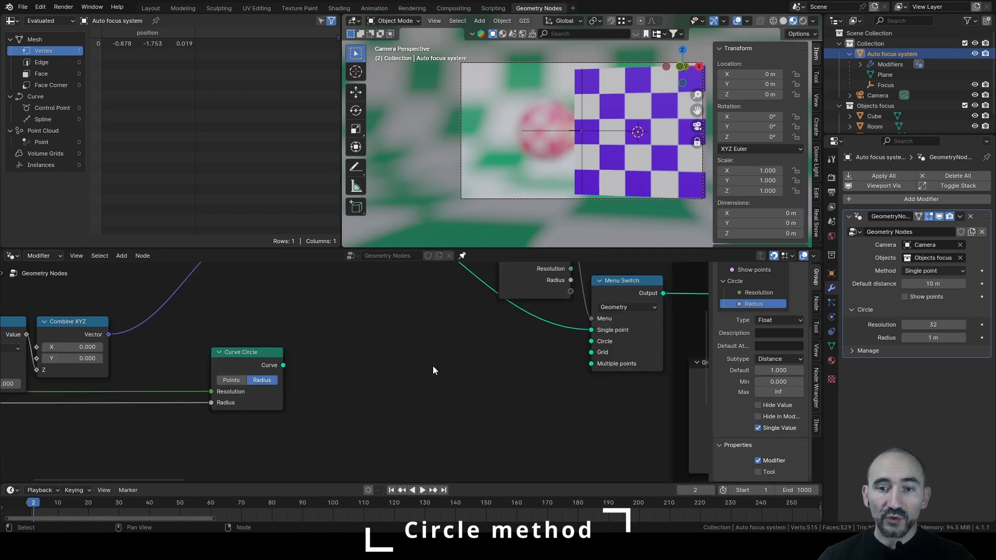
- Add a Curve to Mesh node fed by the Curve Circle's Curve output
scroll(439, 372, "down", 2)
middle_click_drag(559, 340, 258, 381)
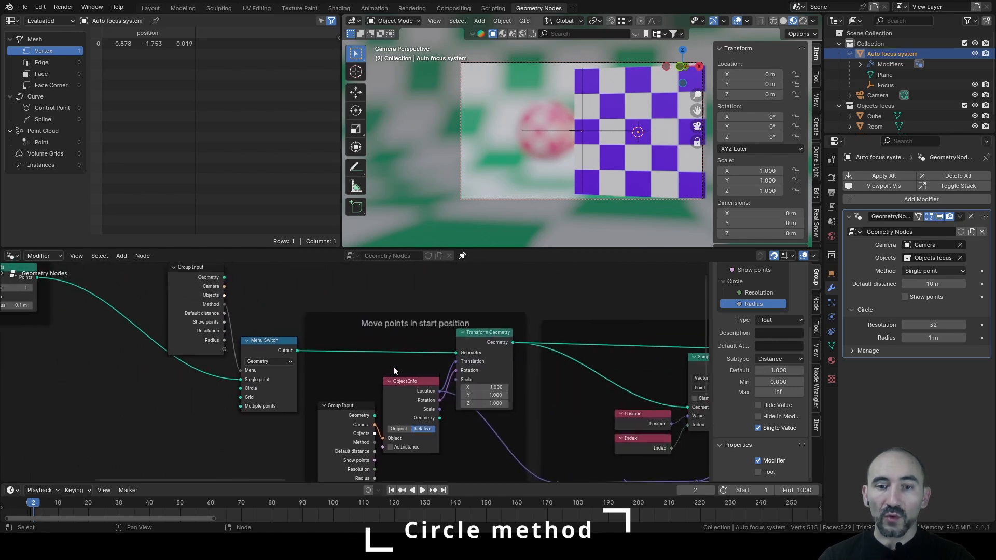
middle_click_drag(160, 402, 405, 360)
scroll(347, 355, "up", 4)
left_click_drag(202, 370, 246, 377)
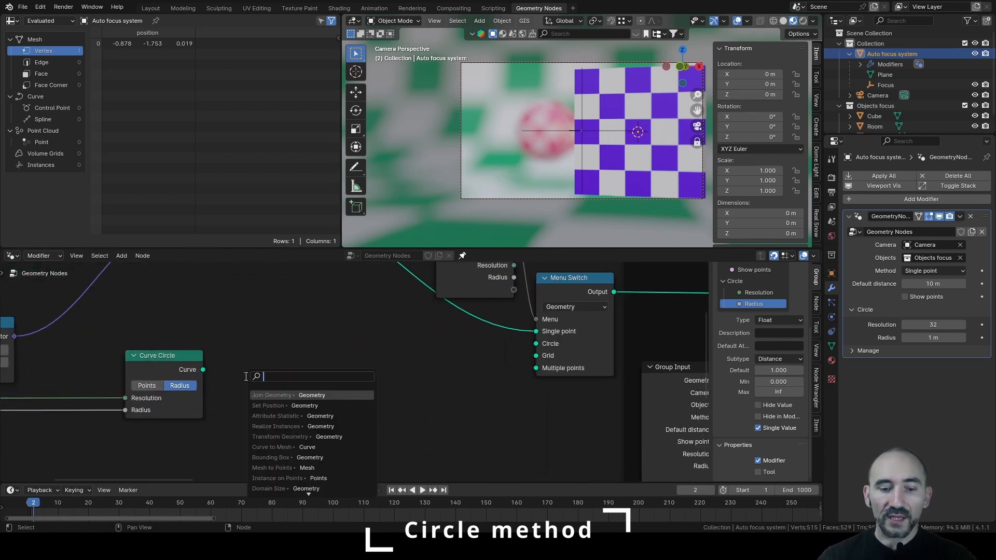
type("curve ")
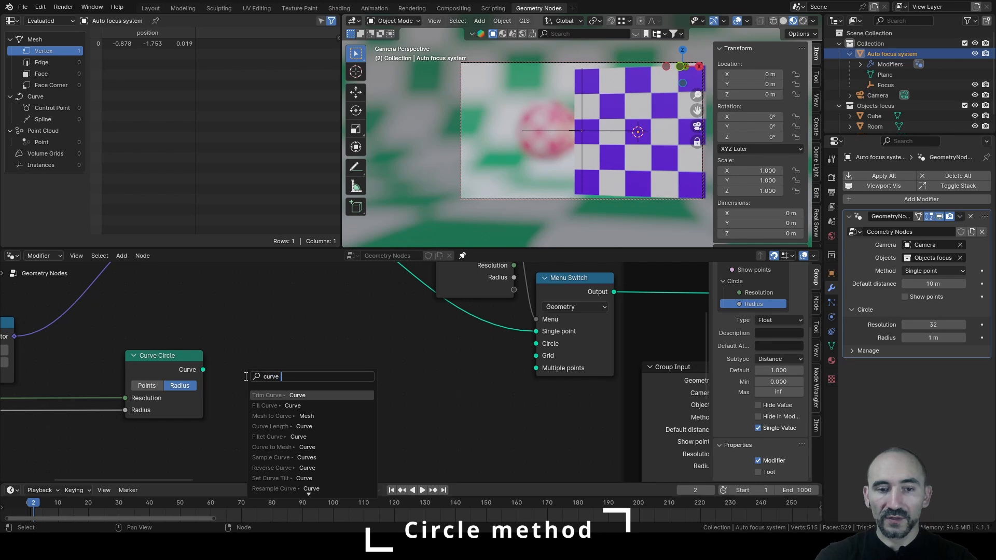
type("to mes")
key("Return")
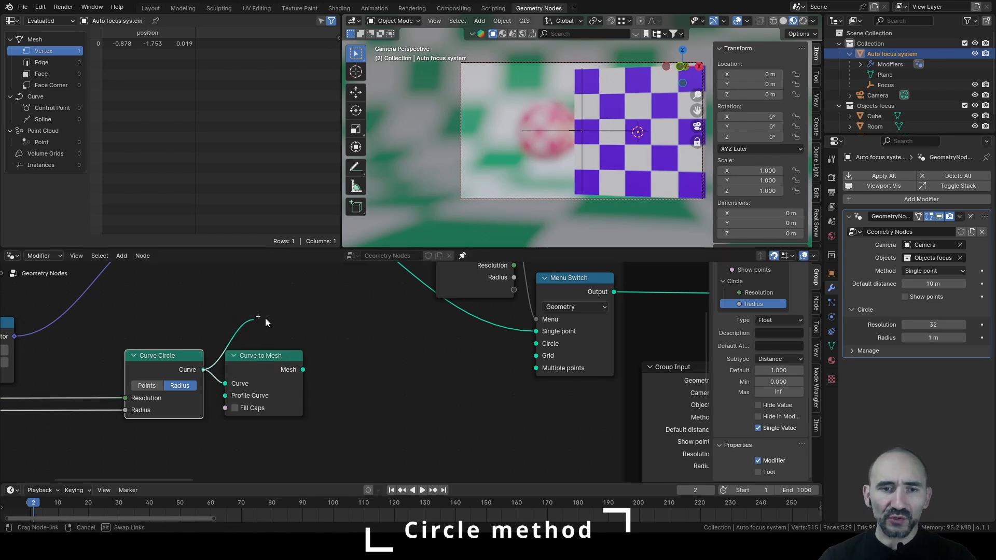
- Add a Curve to Points node fed by the Curve Circle and place it beside Curve to Mesh
left_click_drag(302, 370, 323, 334)
type("curve to points")
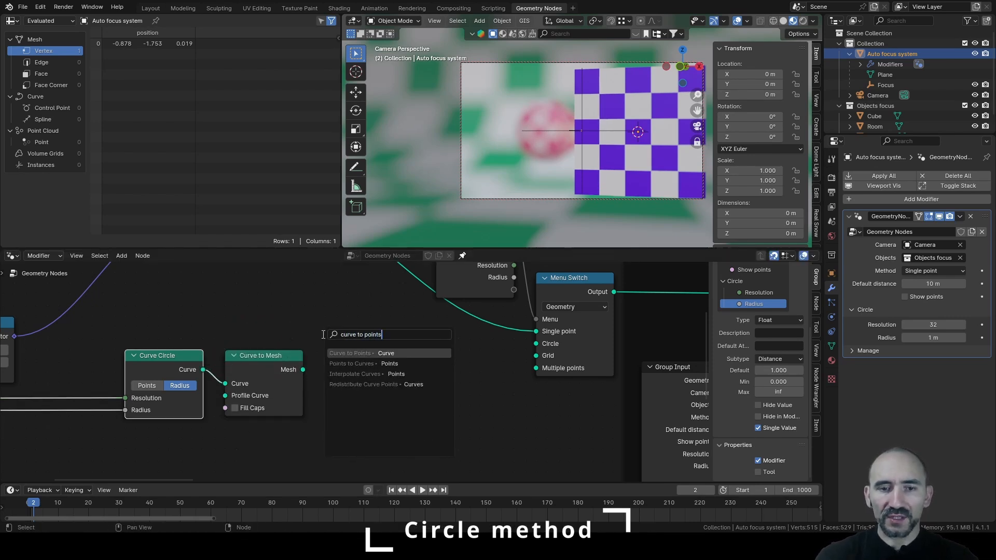
key("Return")
left_click(322, 335)
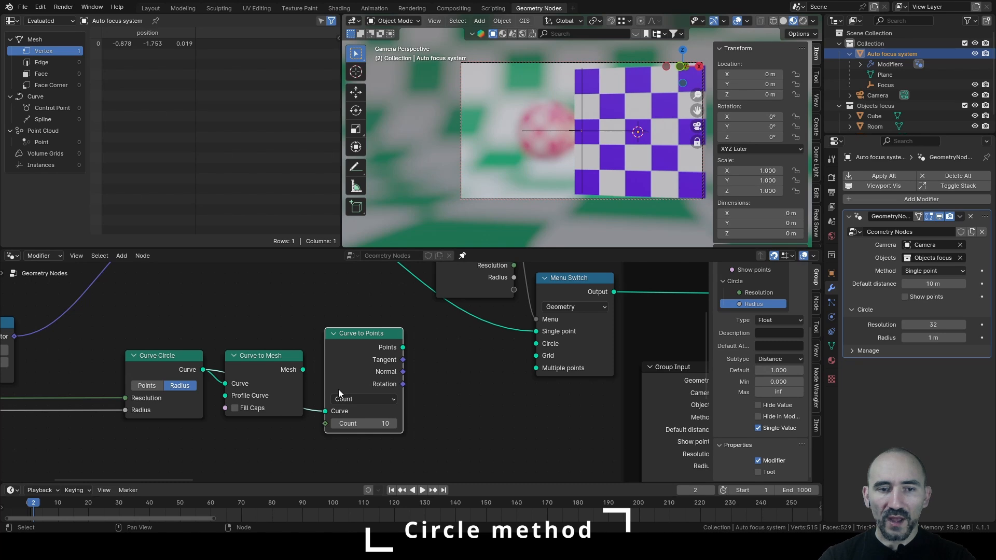
- Add a Domain Size node fed by the Curve Circle and place it below Curve to Mesh
left_click_drag(324, 411, 216, 449)
type("do")
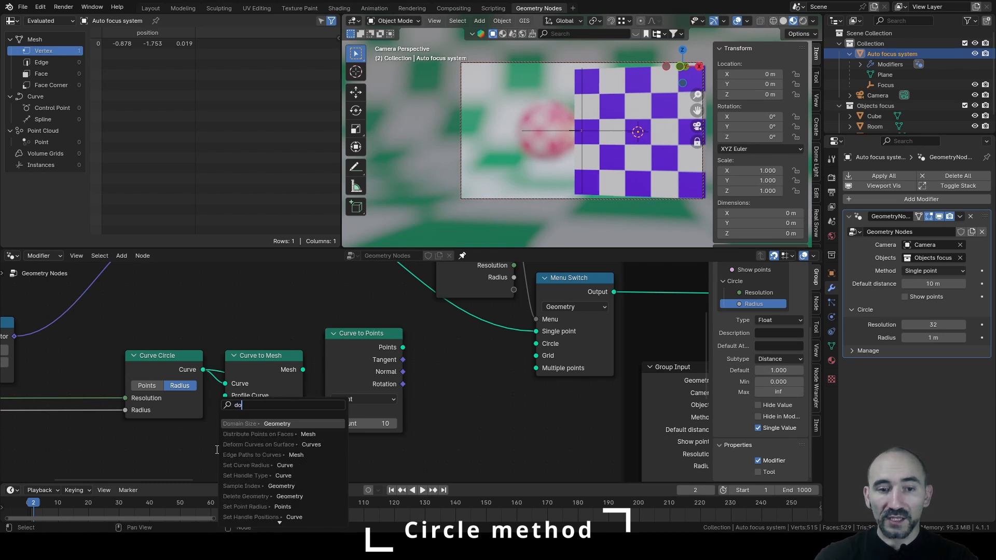
key("Return")
left_click(250, 435)
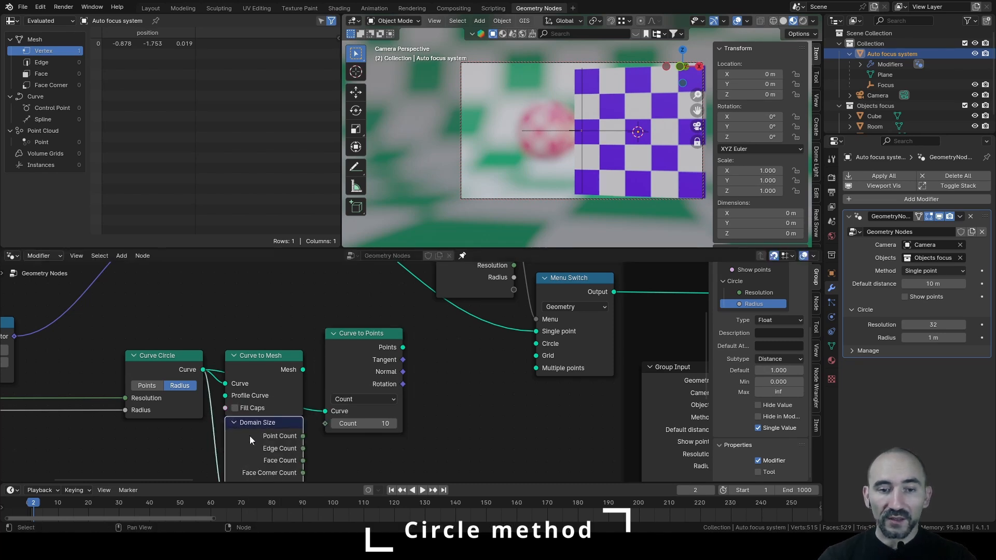
- Link Domain Size's Point Count to Curve to Points' Count, and its Points output to the Menu Switch's Circle input
left_click_drag(302, 435, 322, 424)
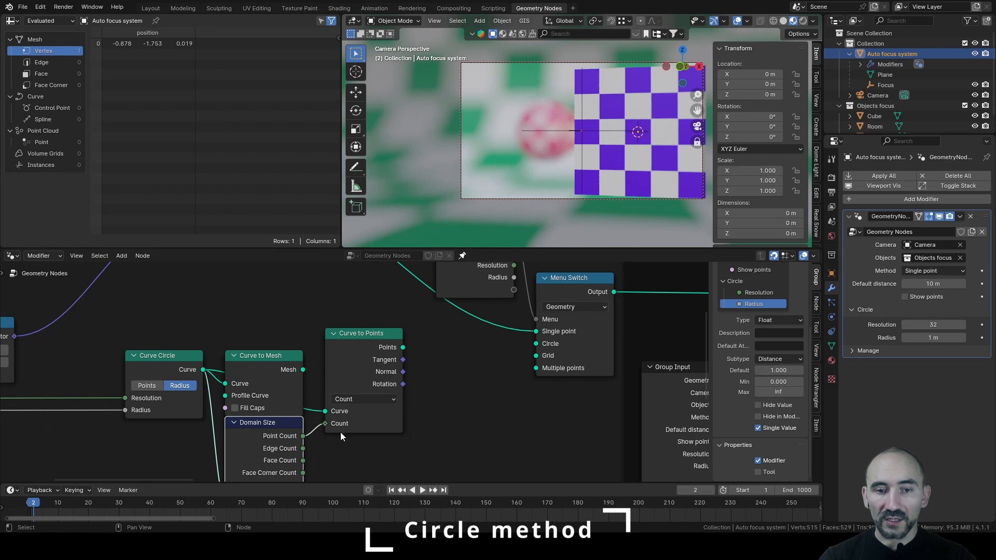
left_click(360, 348)
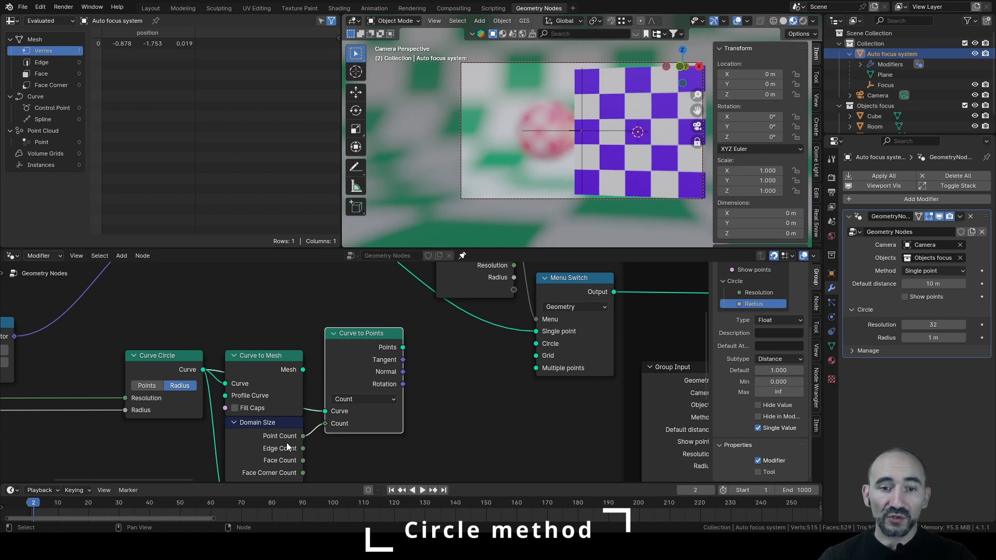
left_click_drag(403, 347, 536, 344)
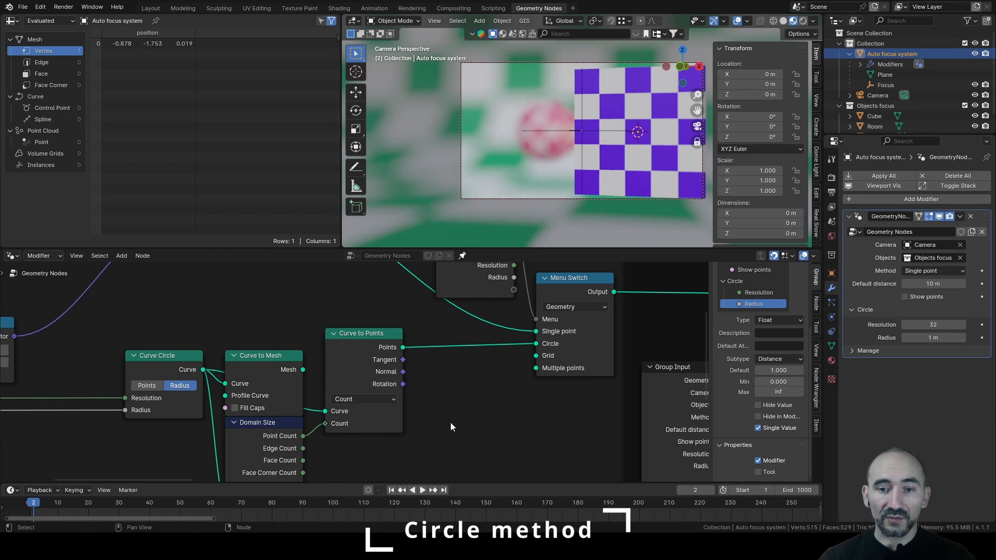
- Delete the Curve to Points and Domain Size nodes while preserving the links running through them
left_click(389, 412)
key("ctrl+x")
left_click(262, 437)
key("ctrl+x")
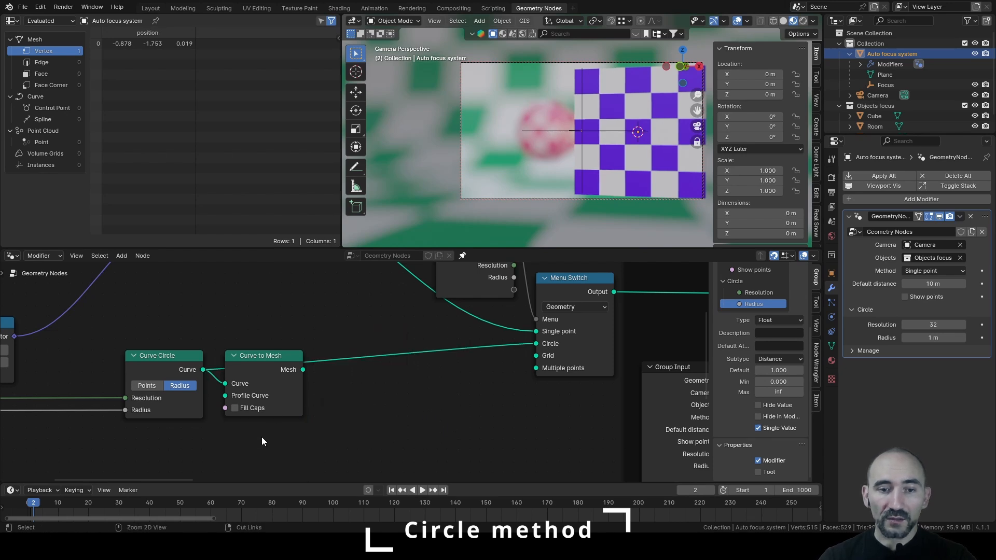
- Add a Mesh to Points node after Curve to Mesh and connect its Points output to the Menu Switch's Circle input
left_click_drag(303, 369, 364, 370)
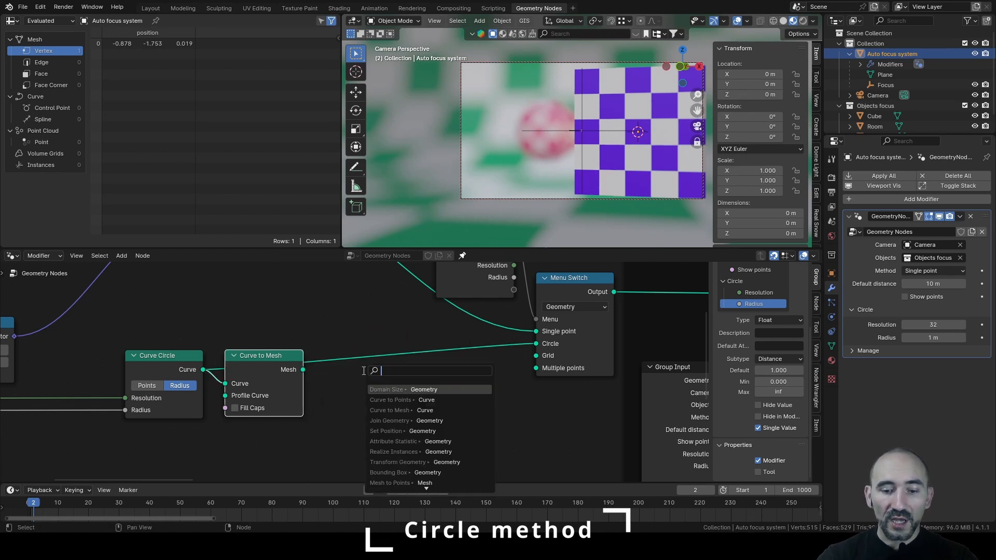
type("mesh to poin")
key("Return")
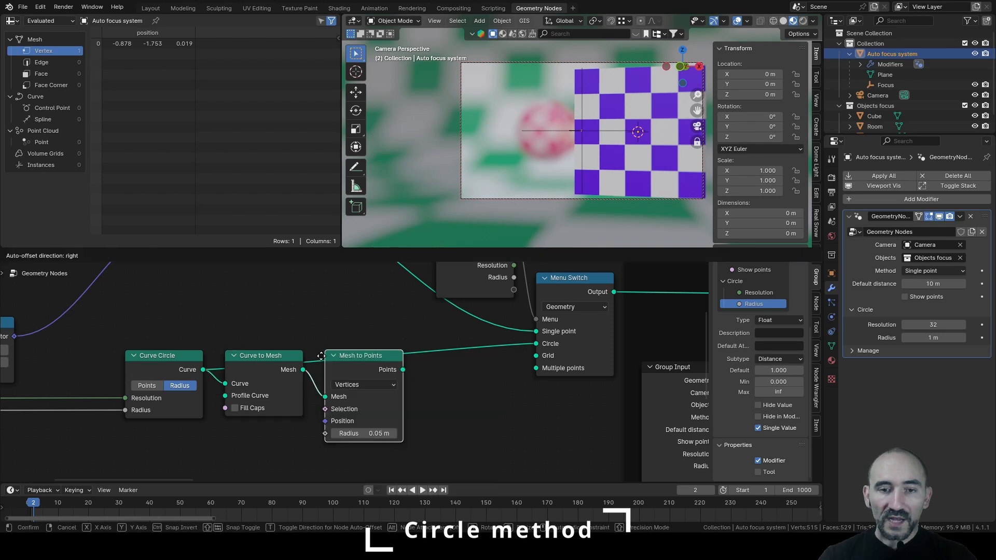
left_click(321, 355)
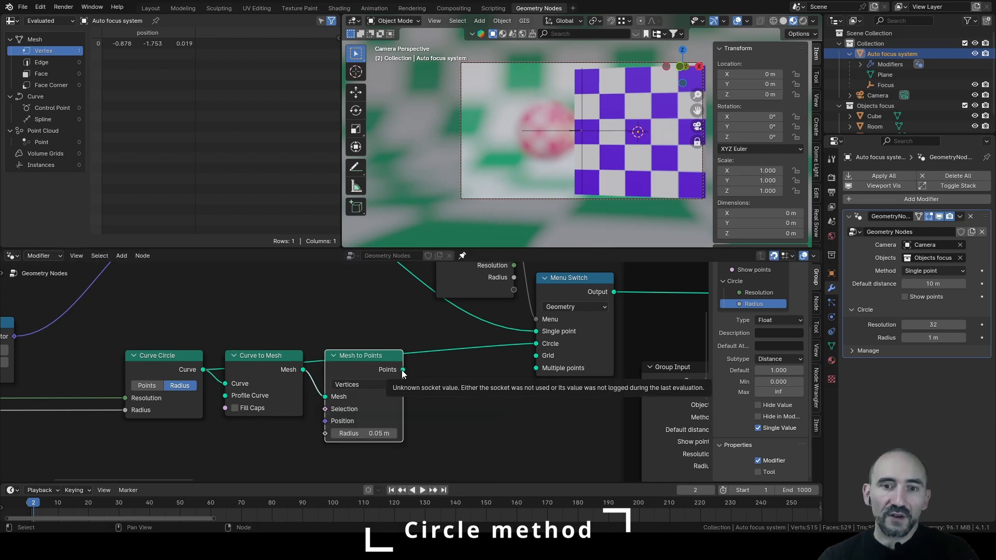
left_click_drag(377, 362, 536, 344)
scroll(363, 374, "down", 1)
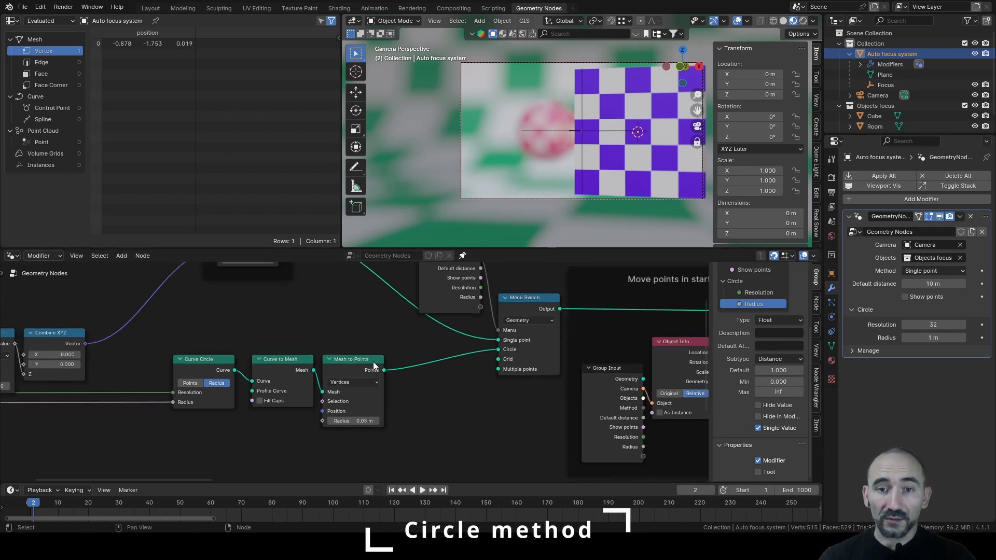
- Save the file, leave the camera view and display the scene in wireframe from an angled view
key("ctrl+s")
key("KP_0")
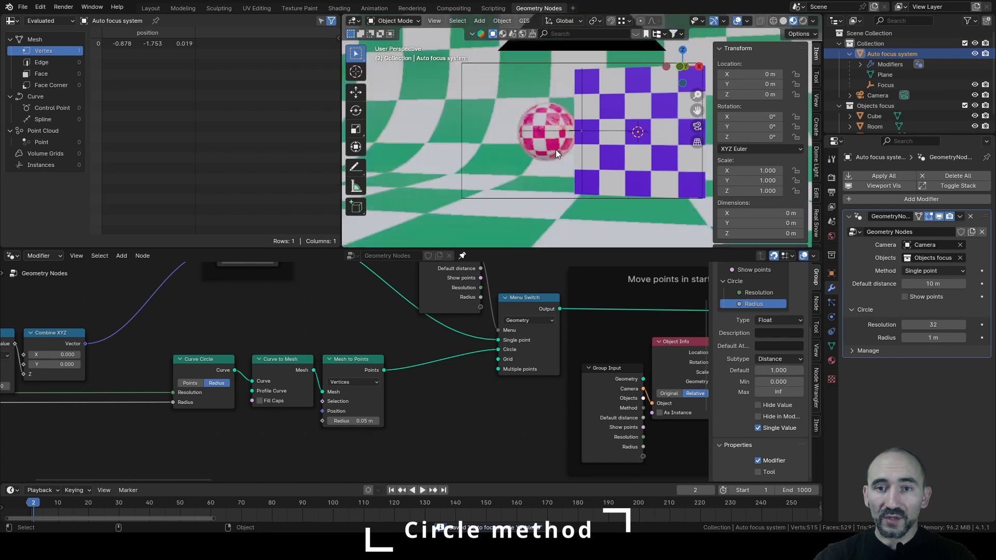
key("shift+z")
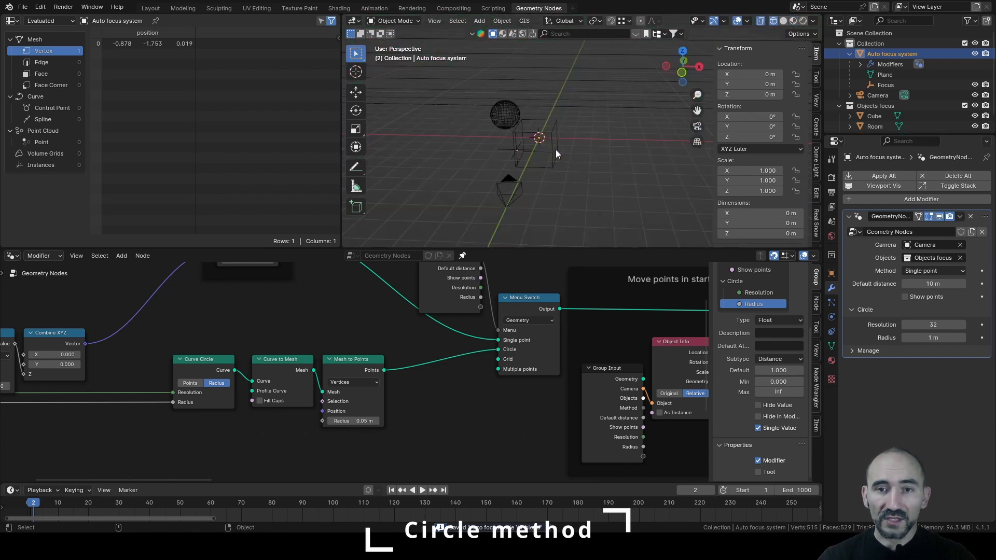
mouse_move(555, 149)
middle_mouse_down()
mouse_move(534, 142)
mouse_move(606, 120)
mouse_move(596, 120)
middle_mouse_up()
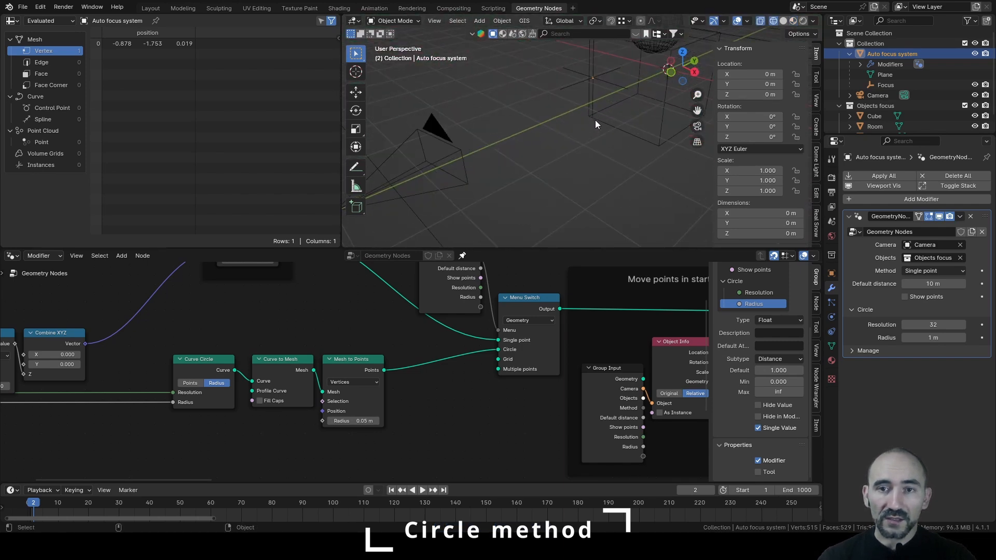
- Set the modifier's circle Resolution to 4 and enable Show points
left_click(936, 324)
type("4")
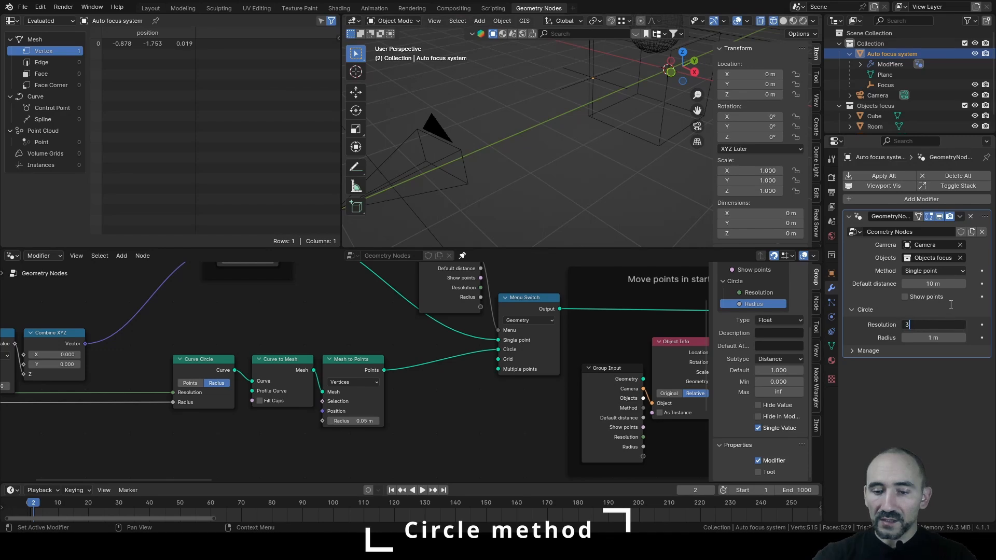
key("Return")
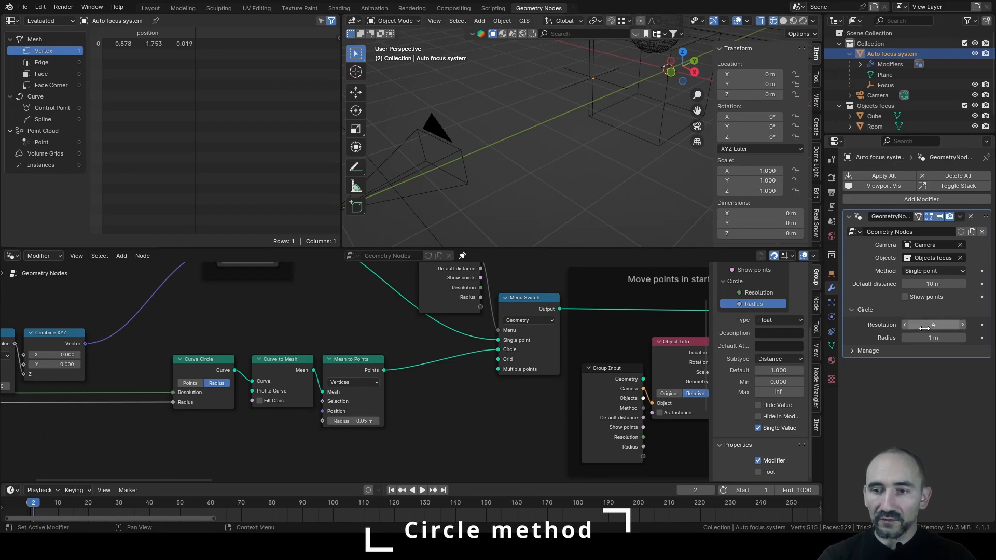
left_click(923, 297)
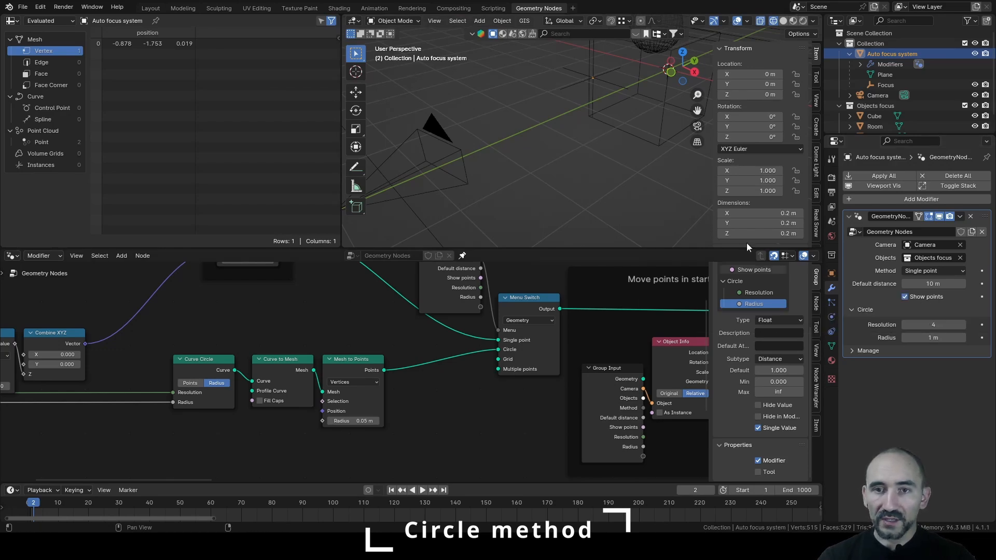
scroll(599, 146, "down", 6)
scroll(598, 145, "up", 5)
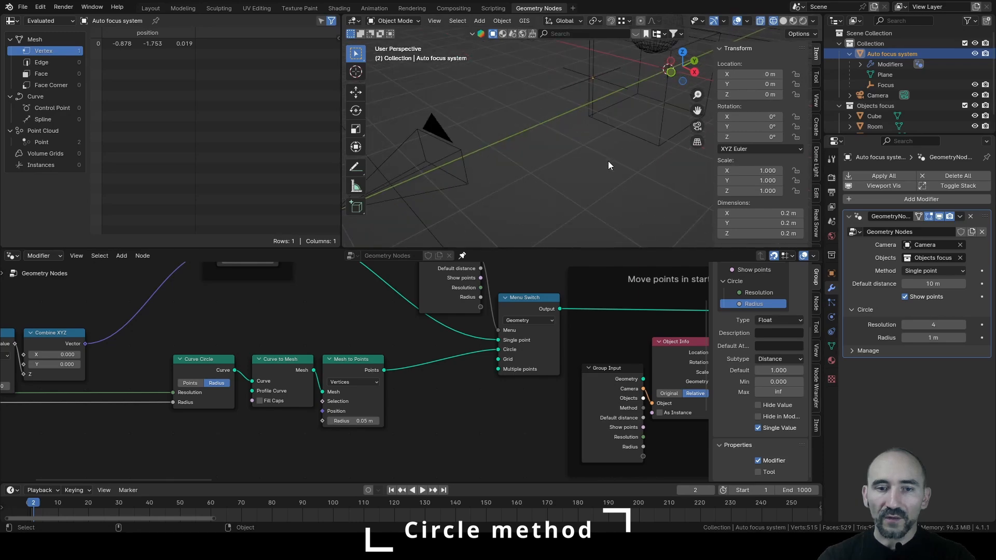
- Switch the modifier's focus Method to Circle and check the circle points around the camera
left_click(915, 271)
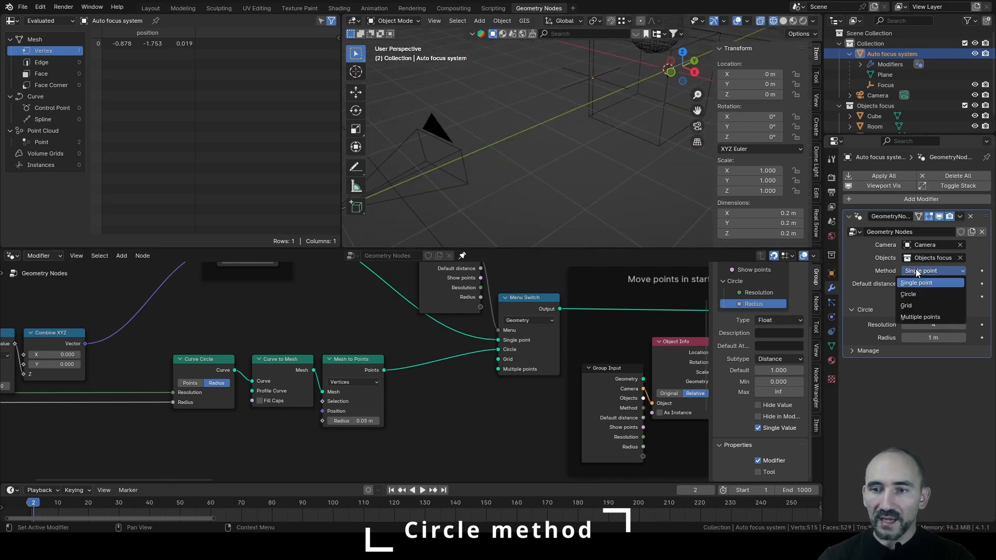
left_click(928, 290)
scroll(567, 129, "down", 5)
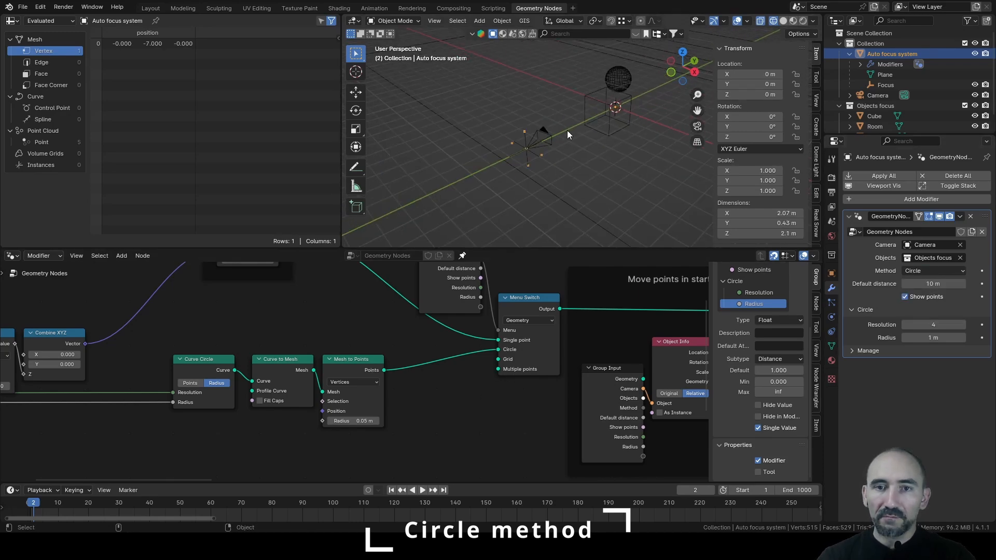
scroll(567, 130, "up", 2)
scroll(536, 163, "up", 3)
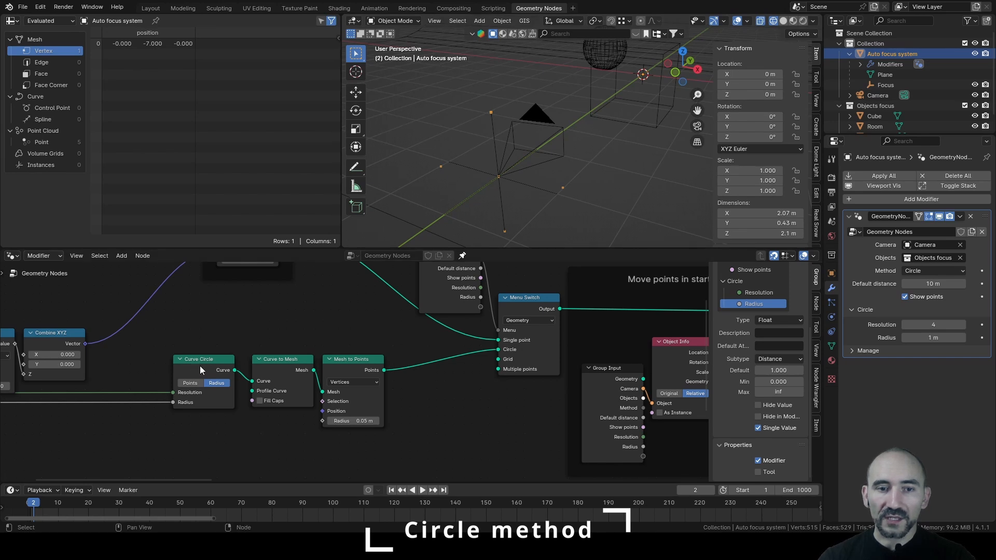
- Add a Transform Geometry node fed by Curve Circle and link Combine XYZ's Vector to its Translation
middle_click_drag(217, 315, 300, 368)
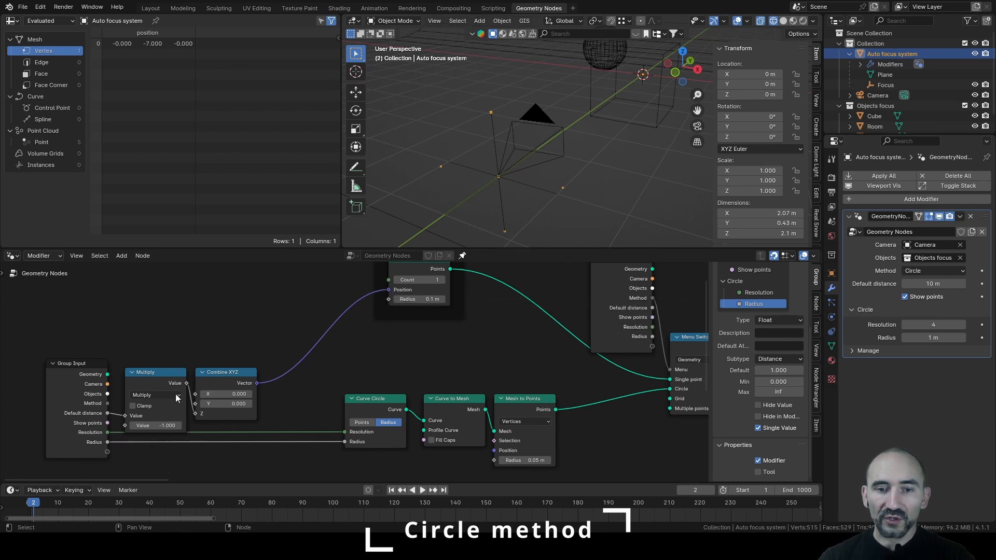
left_click_drag(328, 410, 349, 390)
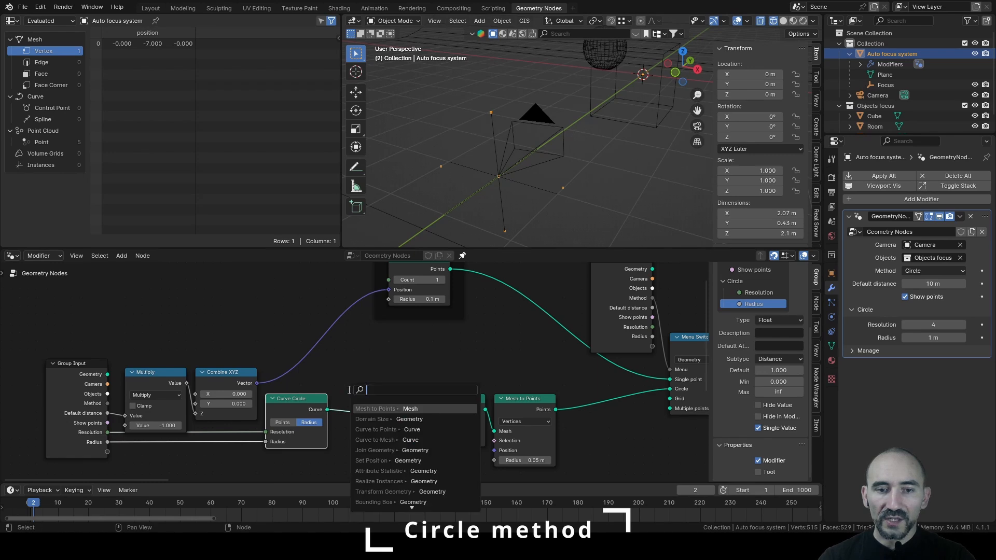
type("transform")
key("Return")
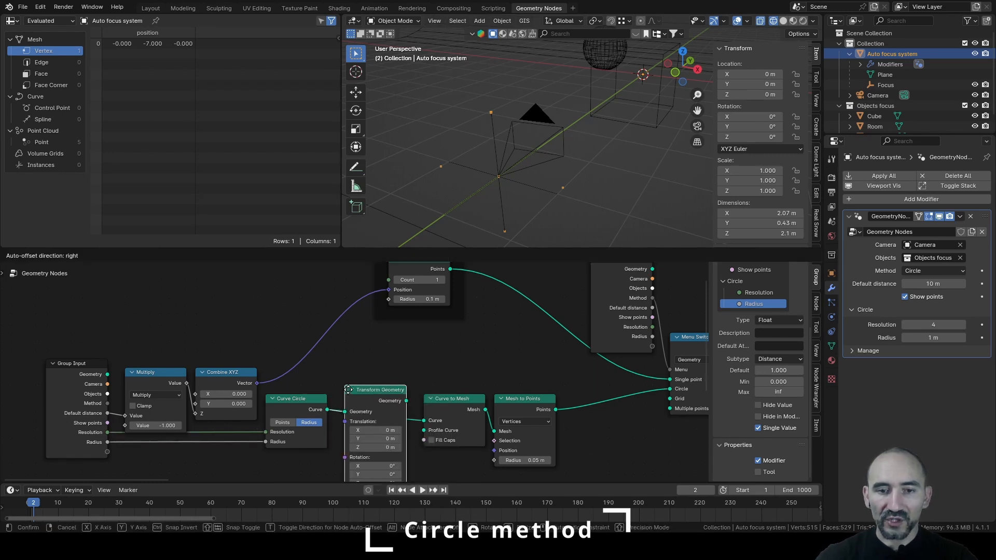
left_click(349, 390)
middle_click_drag(349, 389, 379, 340)
left_click_drag(289, 333, 378, 373)
- Collapse the Combine XYZ node and move the Curve Circle node lower in the tree
left_click(258, 336)
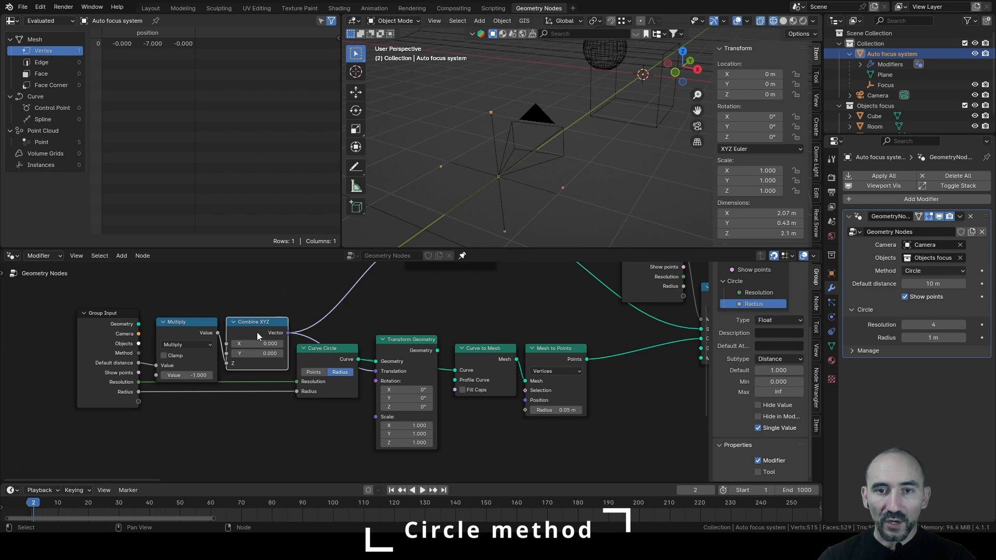
key("h")
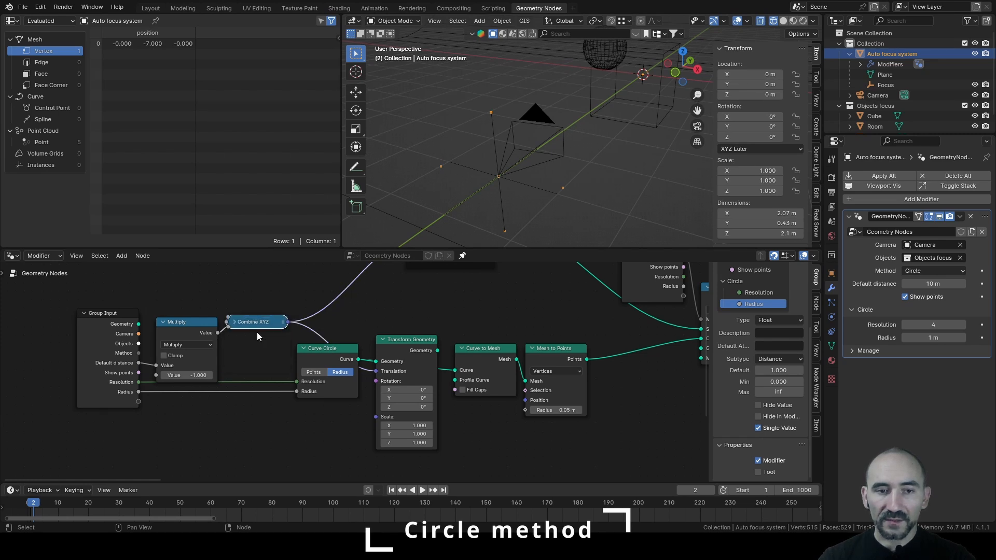
left_click_drag(323, 349, 323, 376)
- Link Transform Geometry's Geometry output to Curve to Mesh's Curve input and test the circle with a different Radius
left_click_drag(437, 350, 456, 370)
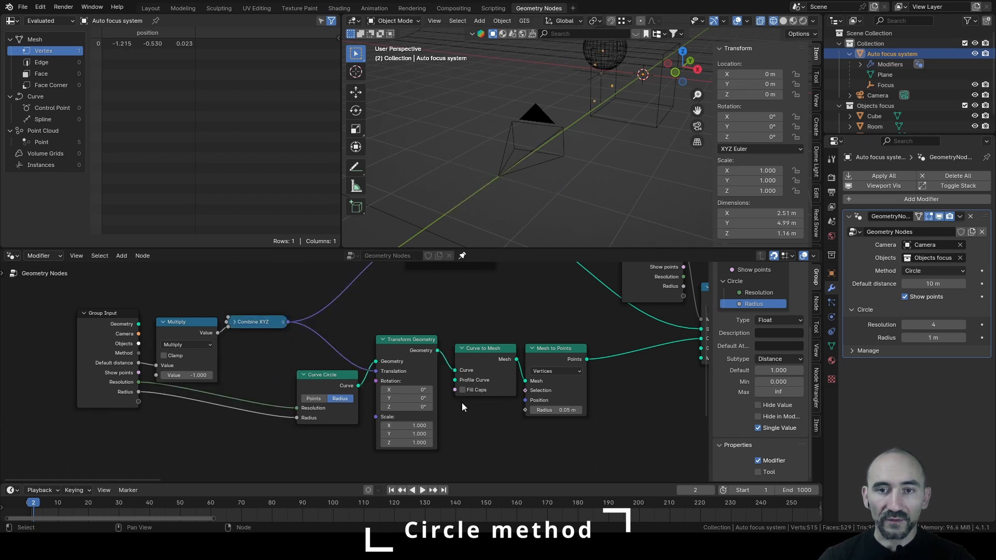
middle_click_drag(553, 140, 598, 123)
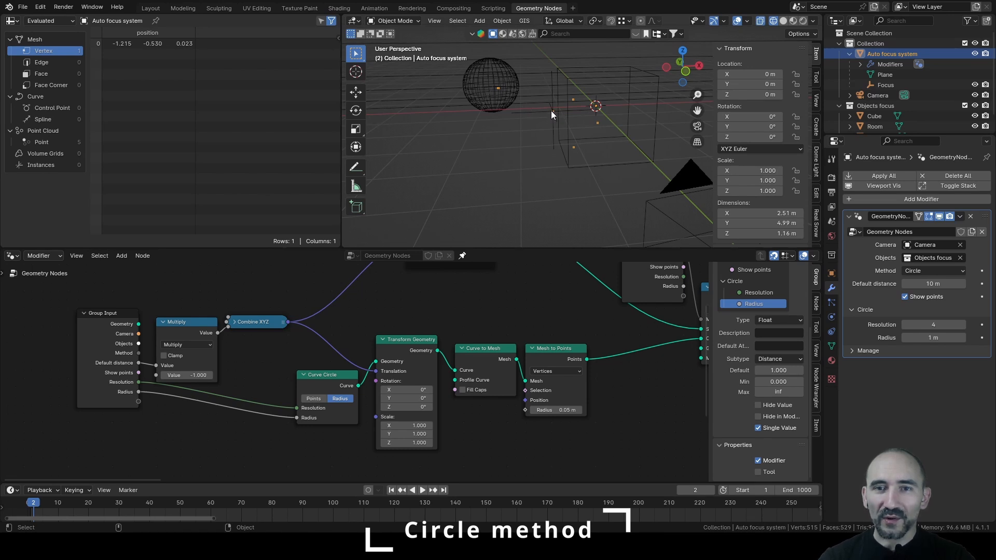
middle_click_drag(551, 111, 636, 101)
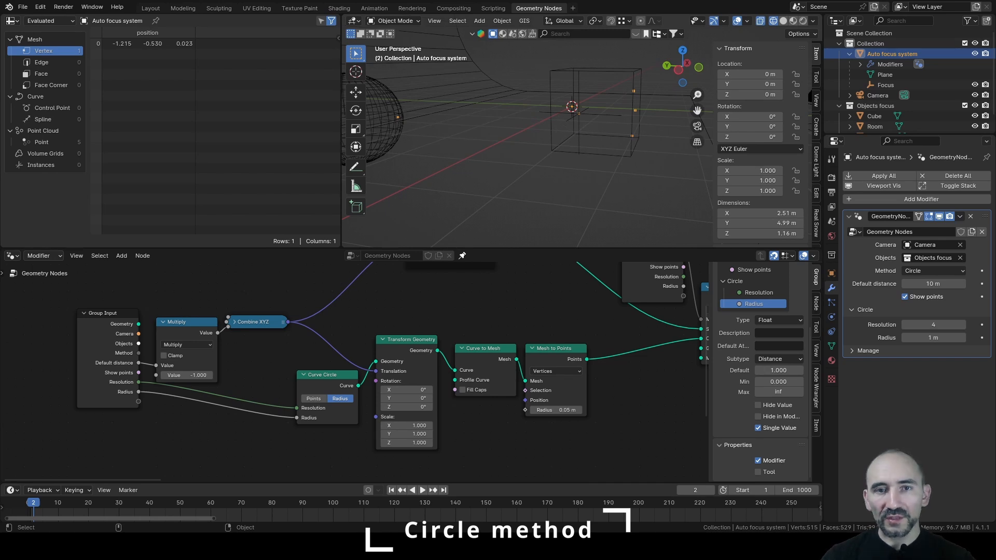
middle_click_drag(608, 124, 547, 134)
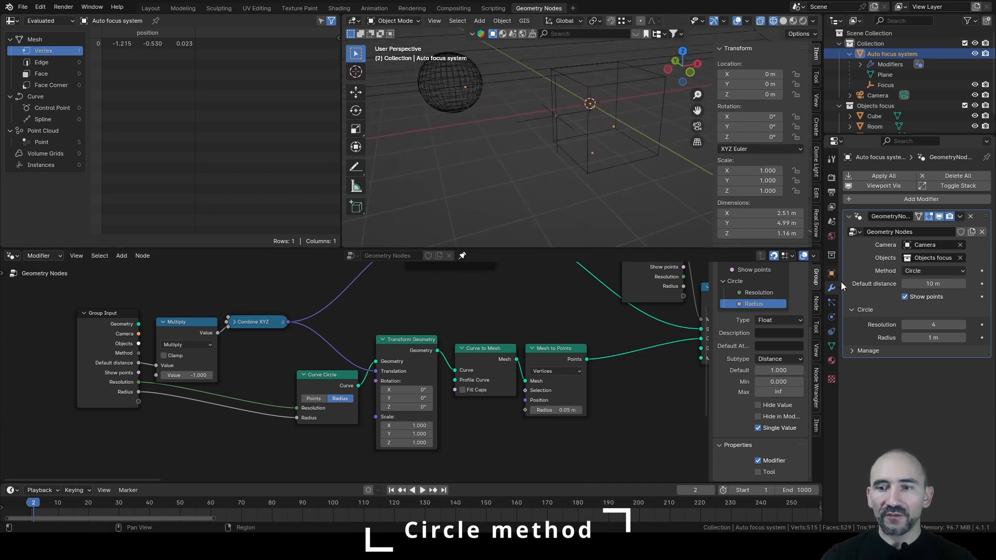
mouse_move(933, 338)
left_mouse_down()
mouse_move(945, 337)
mouse_move(929, 337)
left_mouse_up()
middle_click_drag(550, 217, 580, 215)
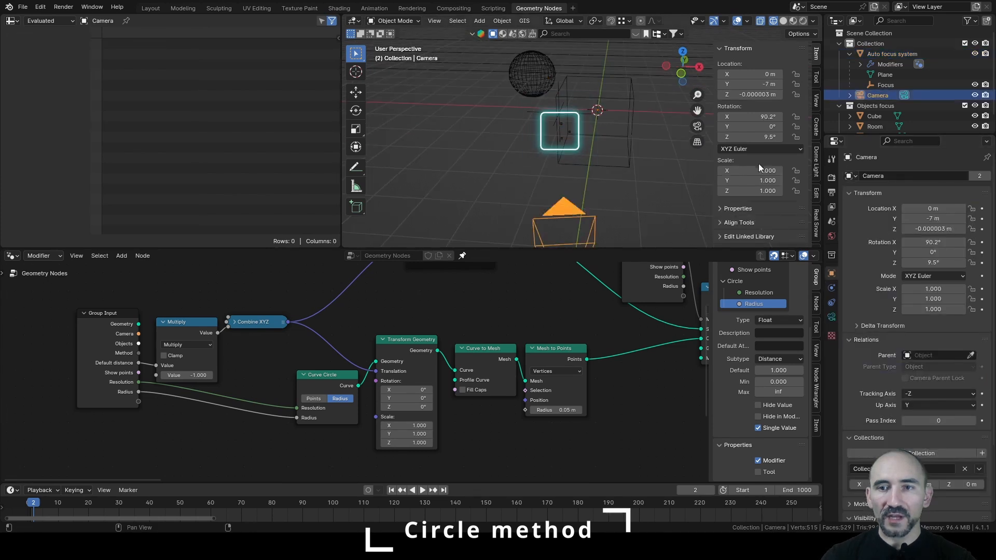
- Rotate the camera to about 7.3° around Z and save the file
mouse_move(757, 137)
left_mouse_down()
mouse_move(766, 137)
mouse_move(755, 137)
left_mouse_up()
key("ctrl+s")
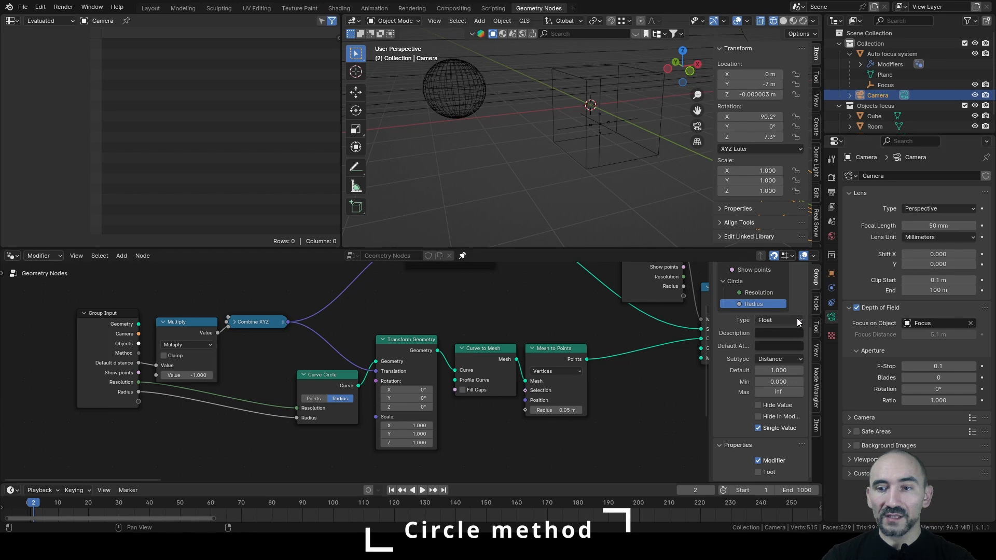
- Select the Auto focus system and set its circle Radius to about 0.783 m and Default distance to about 8.43 m
left_click(892, 54)
mouse_move(922, 338)
left_mouse_down()
mouse_move(956, 337)
mouse_move(922, 338)
left_mouse_up()
key("KP_0")
mouse_move(932, 284)
left_mouse_down()
mouse_move(913, 283)
mouse_move(952, 284)
mouse_move(942, 284)
left_mouse_up()
key("KP_0")
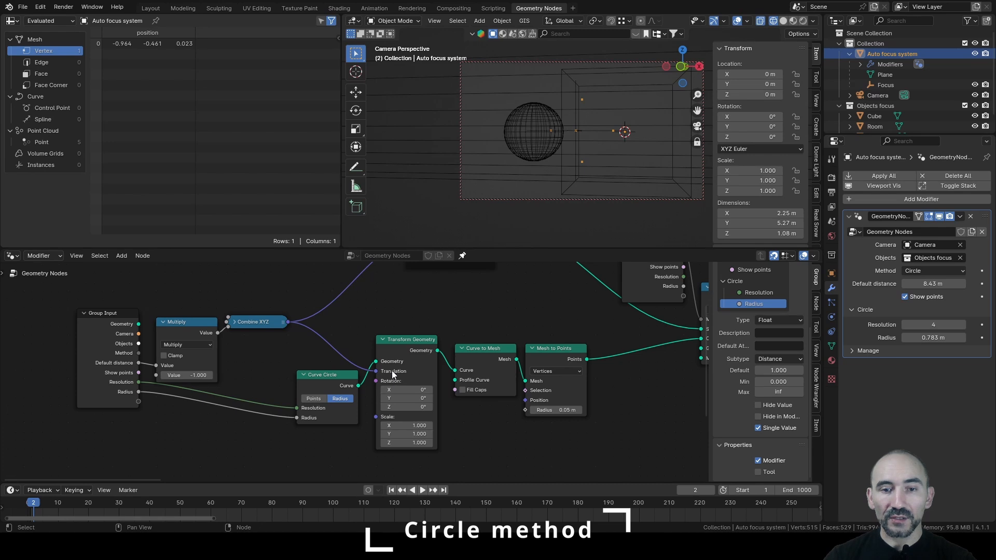
- Preview the start-position Transform Geometry node through a Viewer and raise the circle's Resolution to 11
key("KP_0")
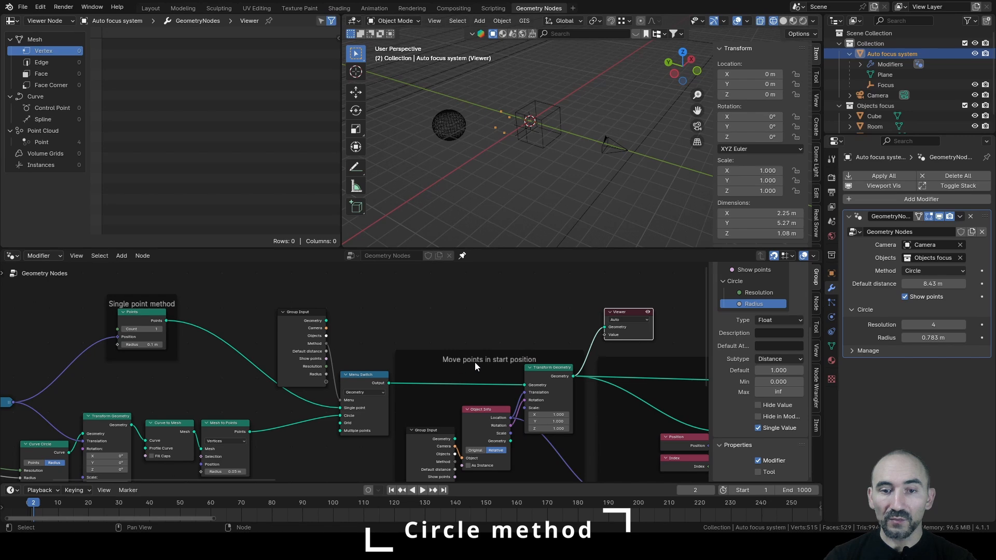
middle_click_drag(345, 399, 619, 337)
middle_click_drag(643, 132, 556, 164)
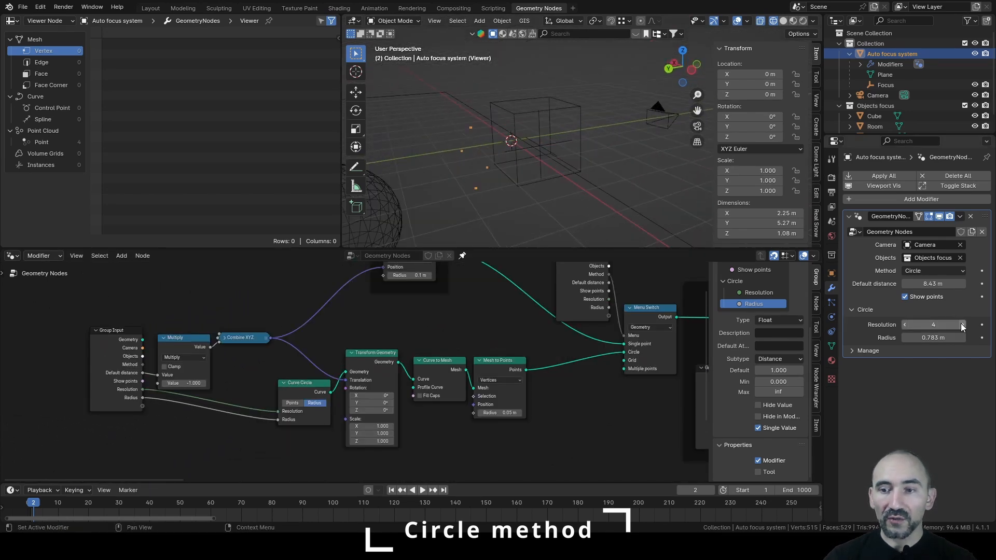
mouse_move(960, 323)
left_mouse_down()
mouse_move(985, 324)
mouse_move(963, 324)
left_mouse_up()
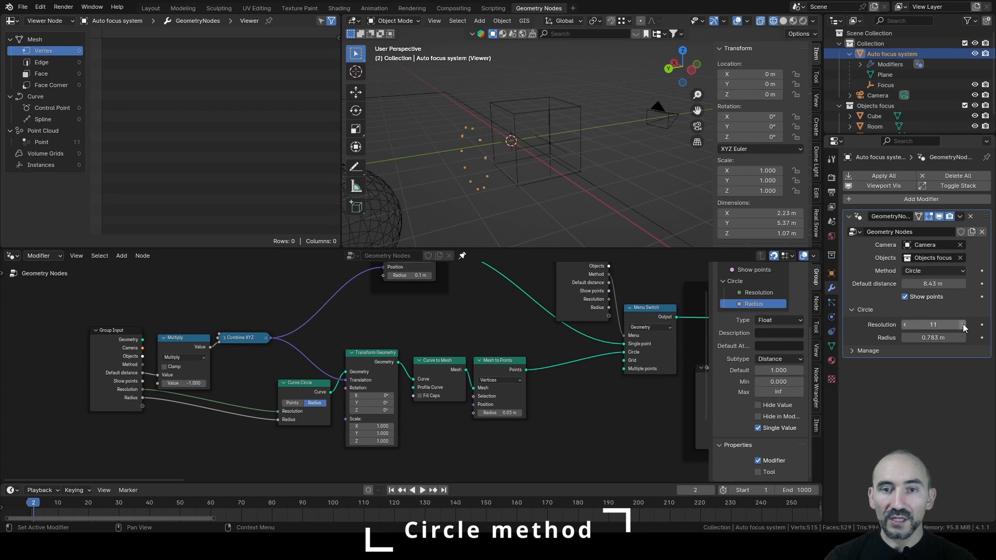
- Try Default distances of about 8.91 m and 4.35 m while comparing the circle's size through the camera
middle_click_drag(601, 156, 638, 155)
mouse_move(933, 284)
left_mouse_down()
mouse_move(881, 284)
mouse_move(944, 283)
left_mouse_up()
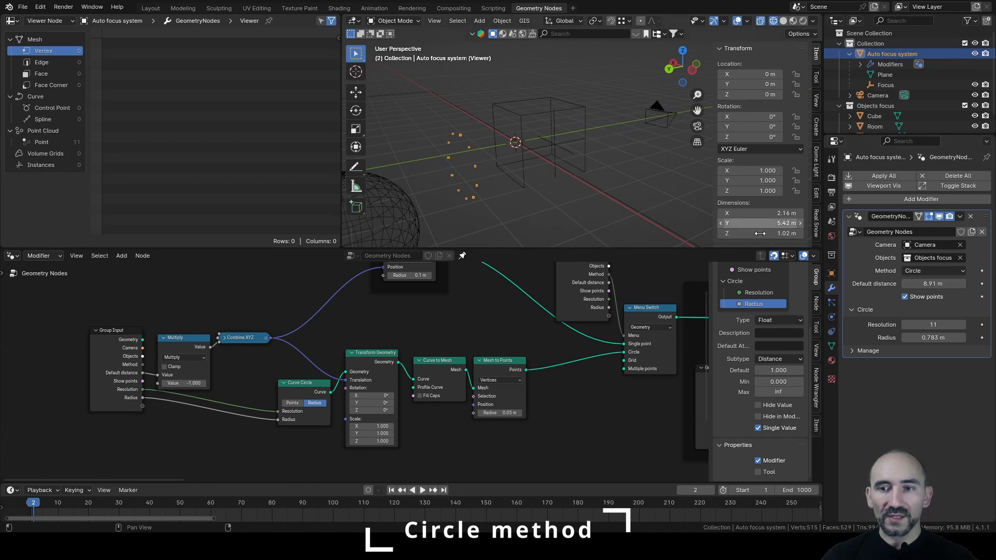
key("KP_0")
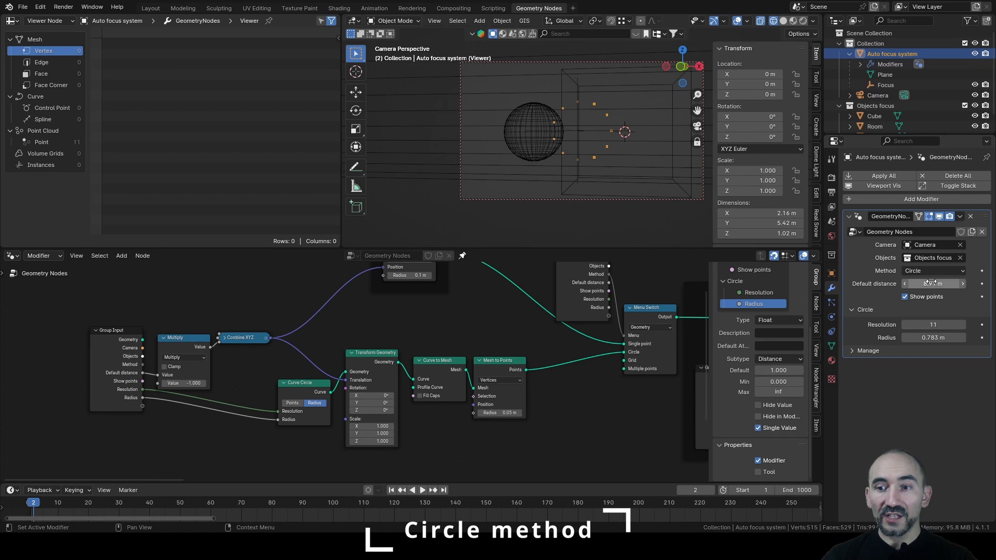
left_click_drag(933, 284, 858, 284)
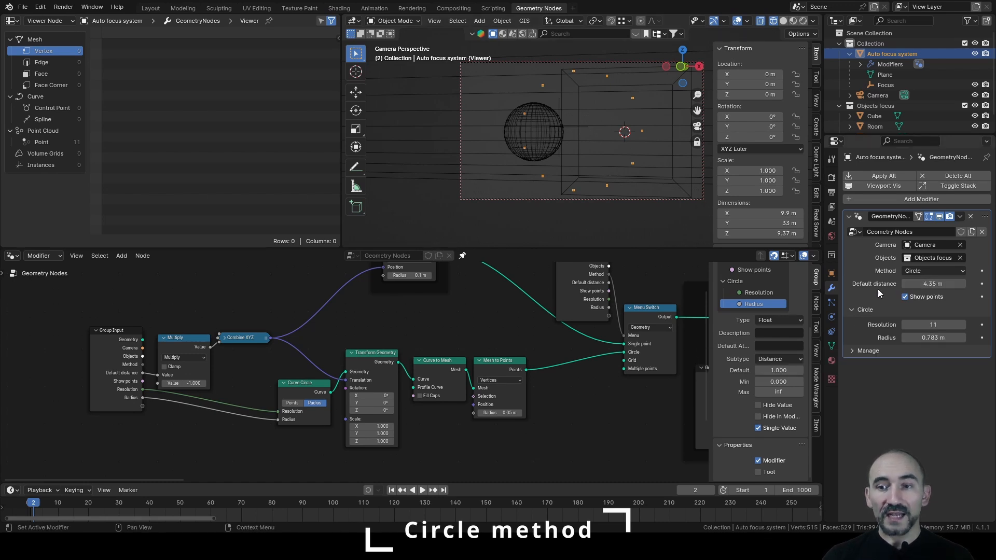
- Set the Default distance to 1 m and view the circle points from outside the camera
left_click(942, 284)
type("1")
key("Return")
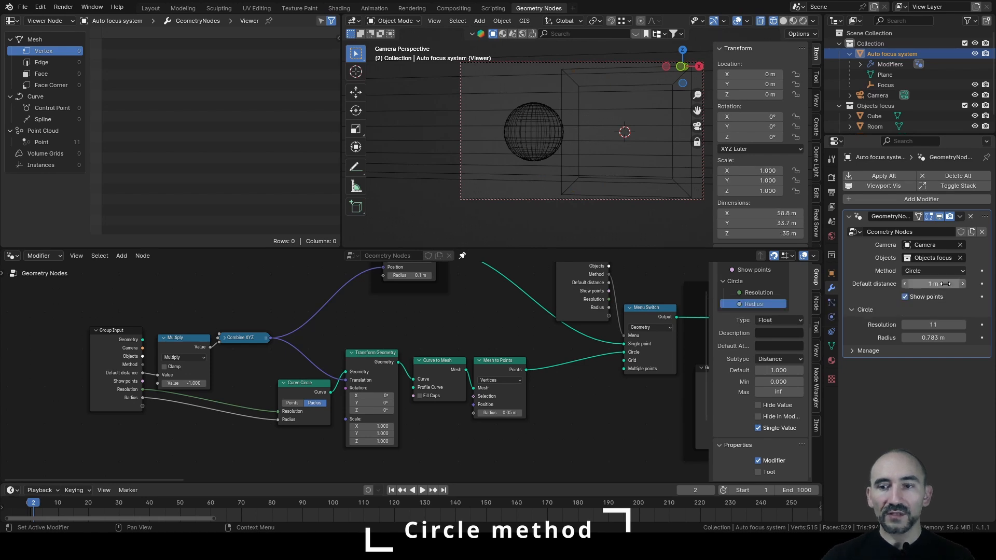
middle_click_drag(643, 133, 588, 130)
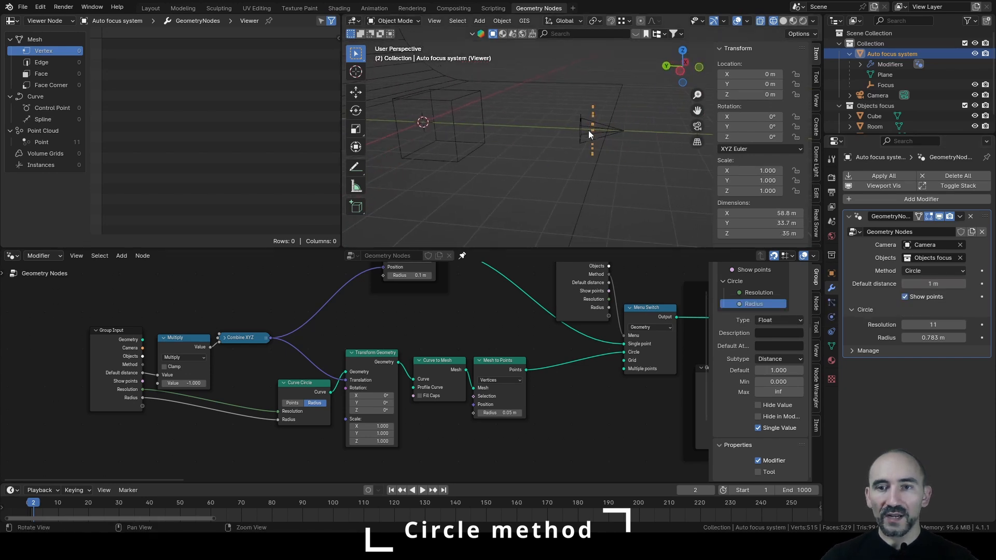
- Reduce the circle's Radius to about 0.192 m, then to about 0.096 m while looking through the camera
left_click_drag(933, 337, 897, 338)
scroll(539, 143, "up", 2)
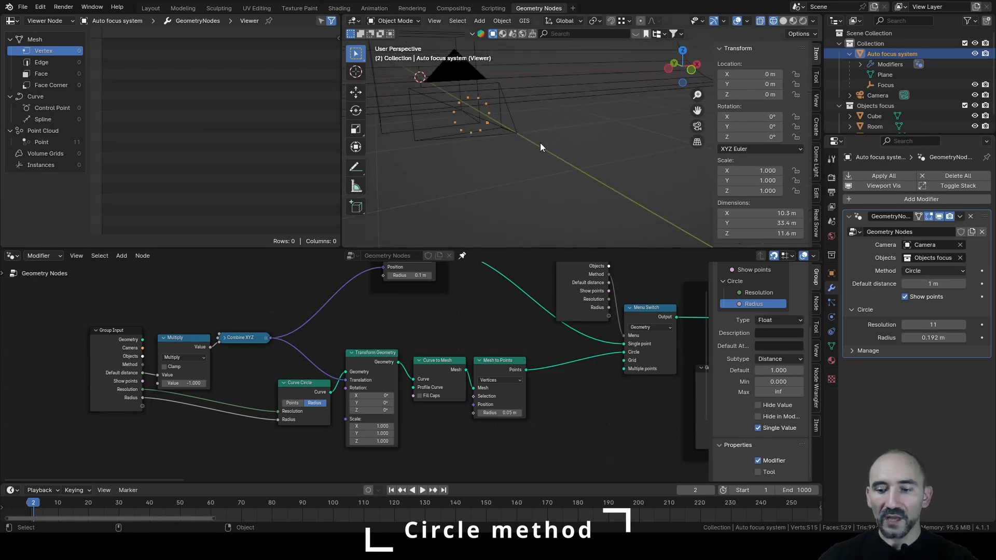
key("KP_0")
left_click_drag(934, 337, 923, 338)
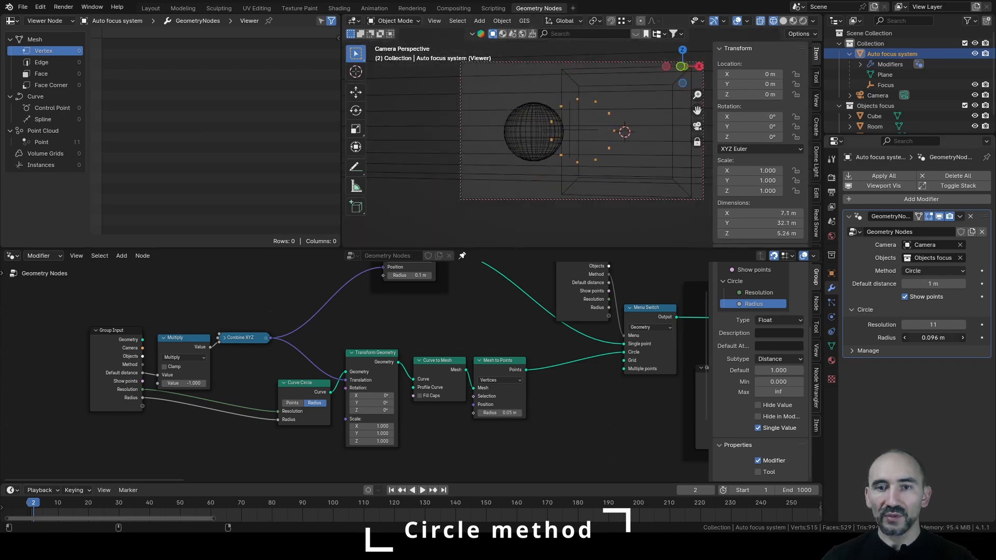
- Set the Default distance to 2 m and double the circle's Radius by multiplying it by 2
left_click(934, 284)
type("2")
key("Return")
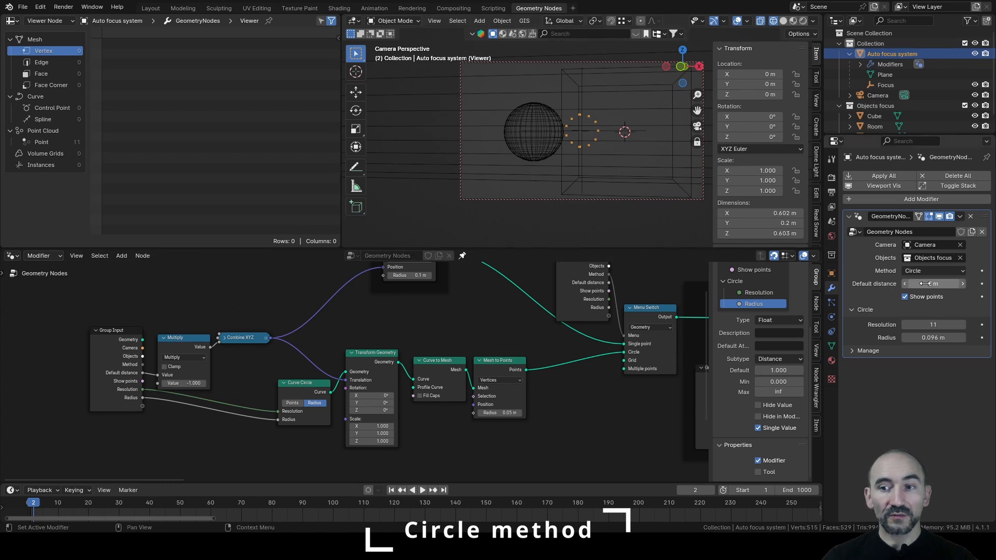
left_click(926, 338)
left_click(937, 338)
type("*2")
key("Return")
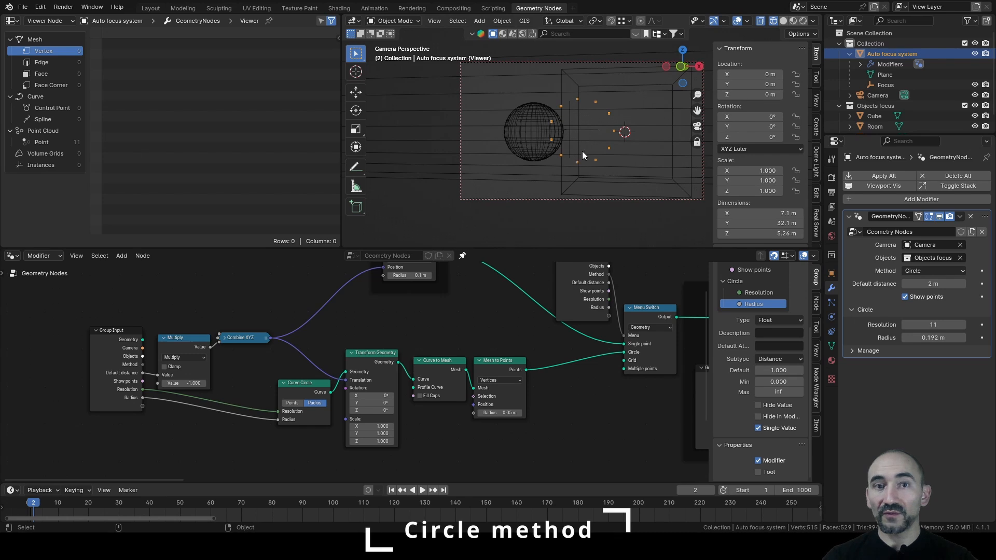
middle_click_drag(253, 423, 348, 392)
scroll(316, 390, "up", 2)
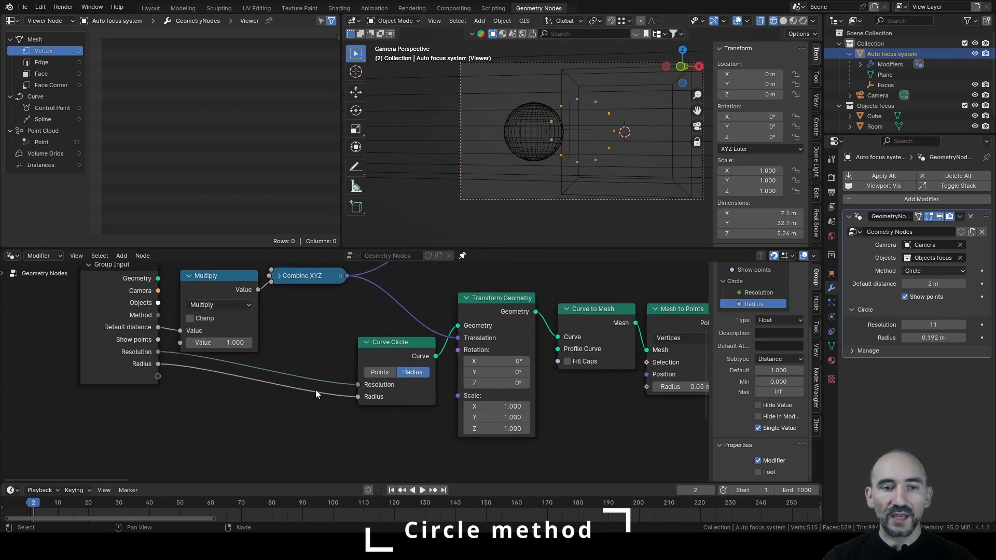
- Multiply the Radius input by the Default distance with a collapsed Multiply node feeding the Curve Circle's Radius
left_click_drag(157, 363, 165, 366)
left_click_drag(237, 406, 202, 389)
type("mul")
key("Return")
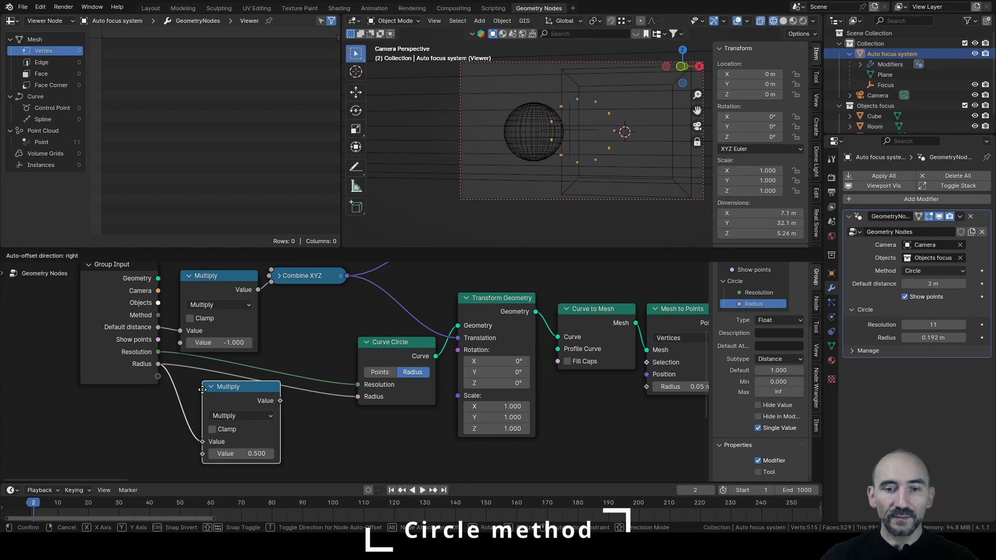
left_click(180, 390)
left_click_drag(158, 328, 176, 454)
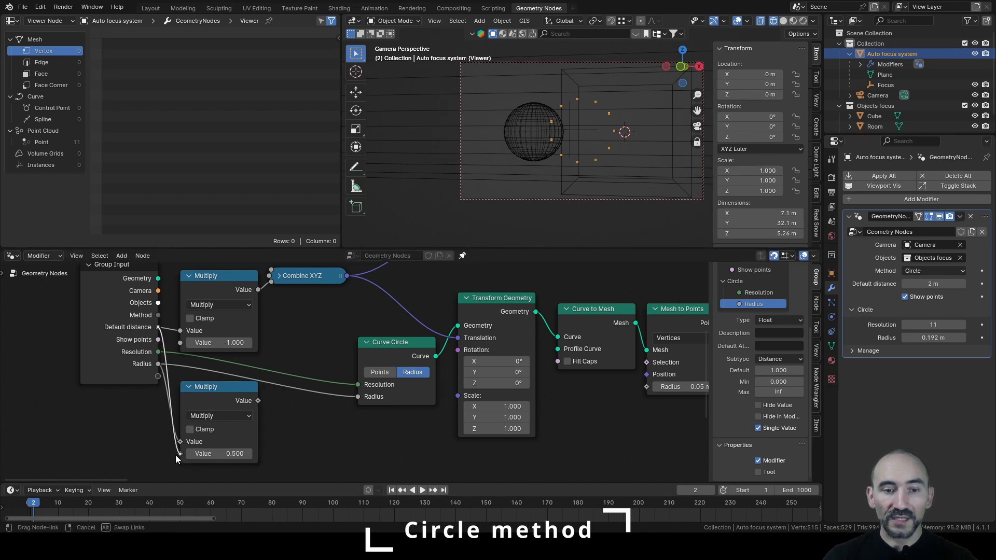
key("h")
left_click_drag(257, 398, 359, 396)
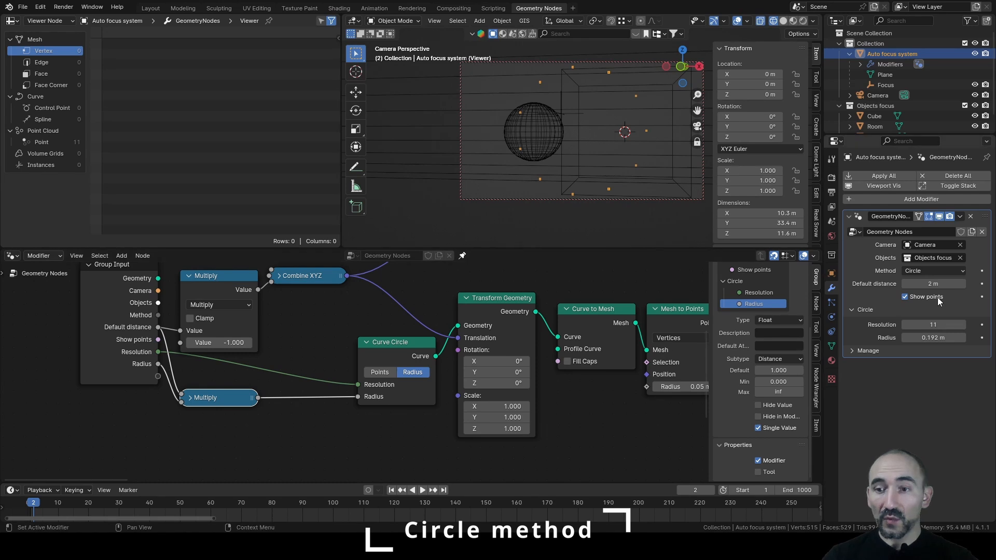
- Set the circle's Radius to about 0.095 m and try Default distances of about 2.52, 2.03 and 1.85 m through the camera
left_click_drag(933, 337, 903, 338)
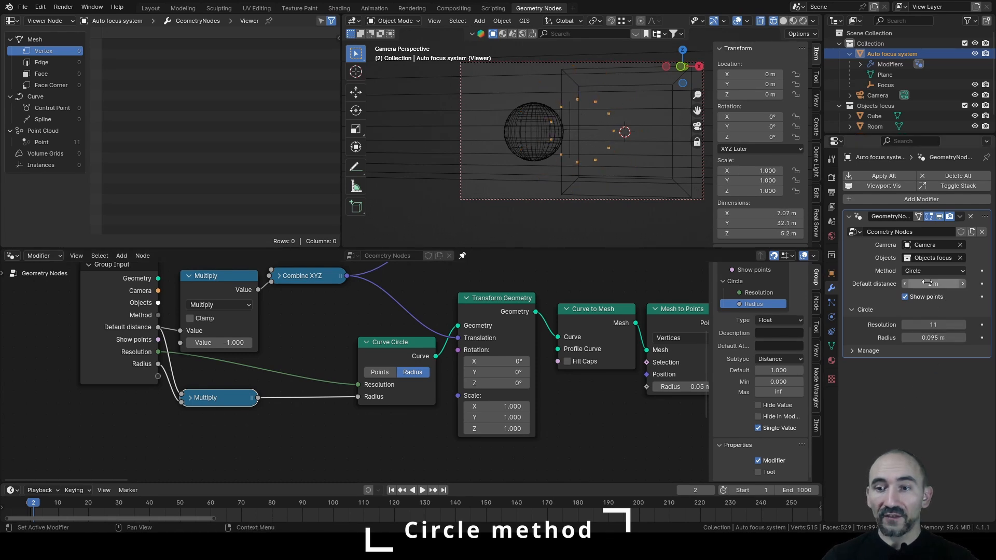
left_click_drag(932, 284, 929, 284)
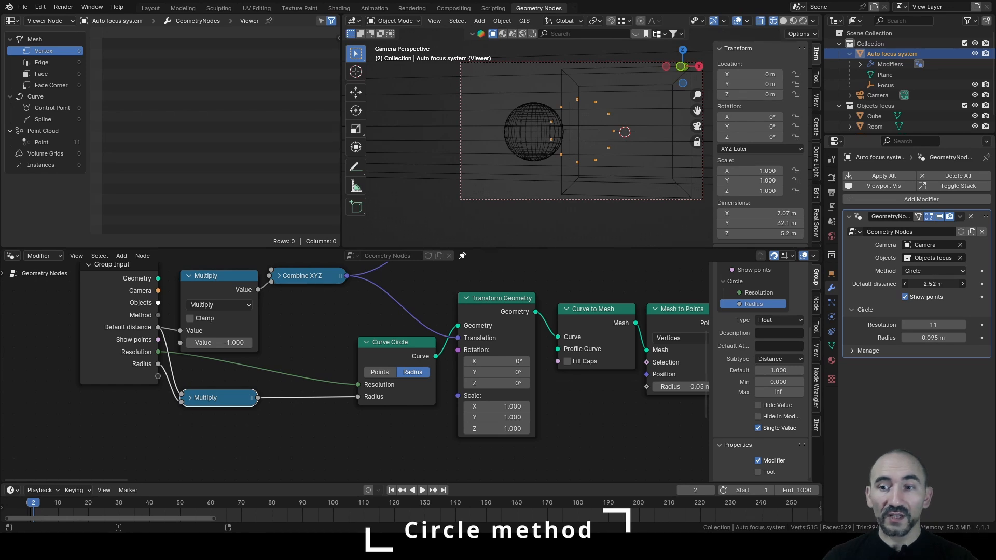
left_click_drag(929, 283, 928, 283)
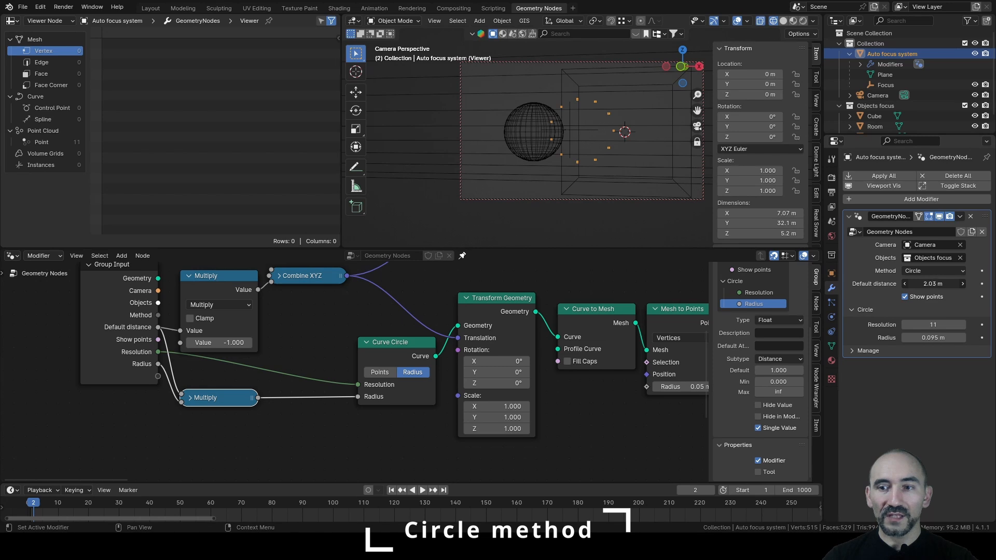
left_click_drag(933, 284, 923, 284)
- View the circle points from outside the camera while varying the Default distance between about 3 m and 7.69 m, ending at 3.3 m
key("KP_0")
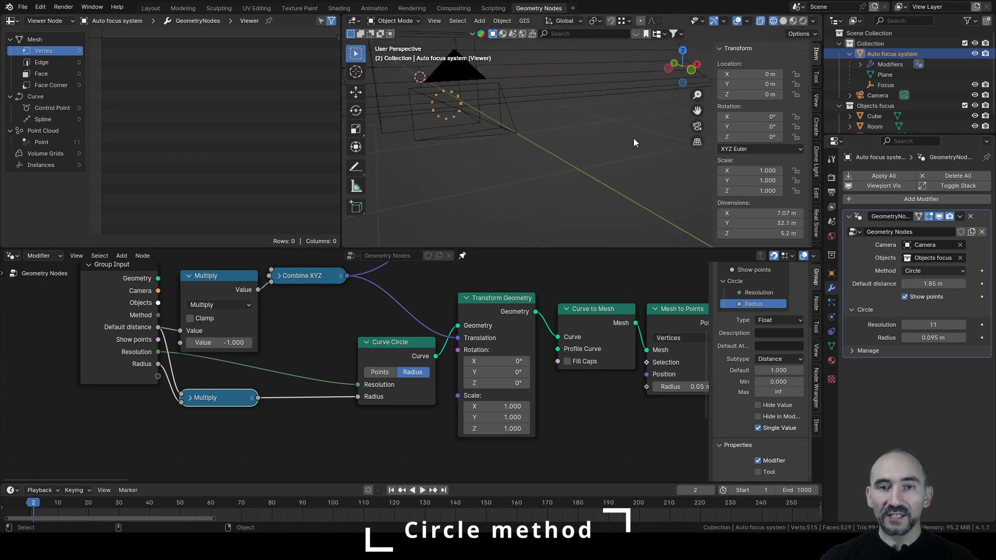
middle_click_drag(633, 139, 675, 165)
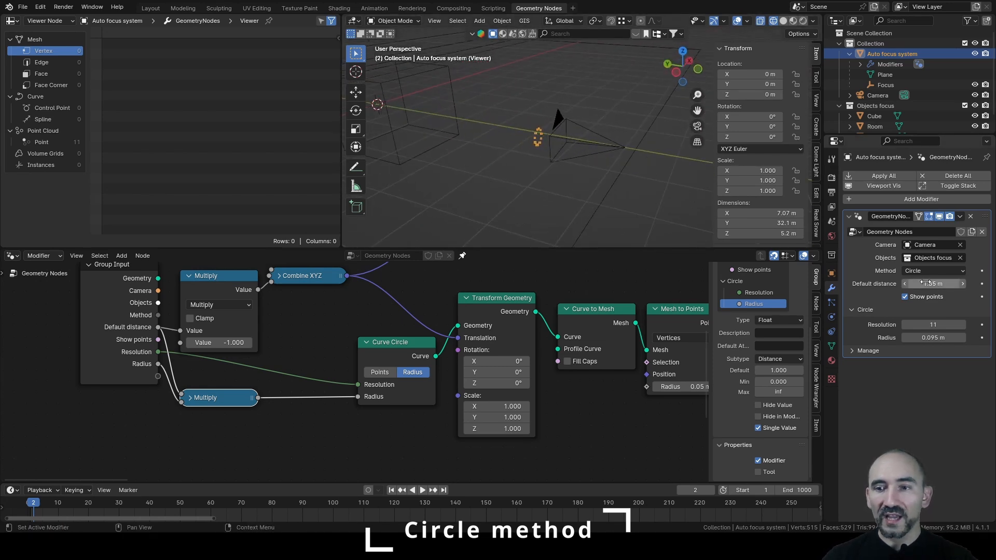
mouse_move(923, 284)
left_mouse_down()
mouse_move(985, 284)
mouse_move(931, 284)
left_mouse_up()
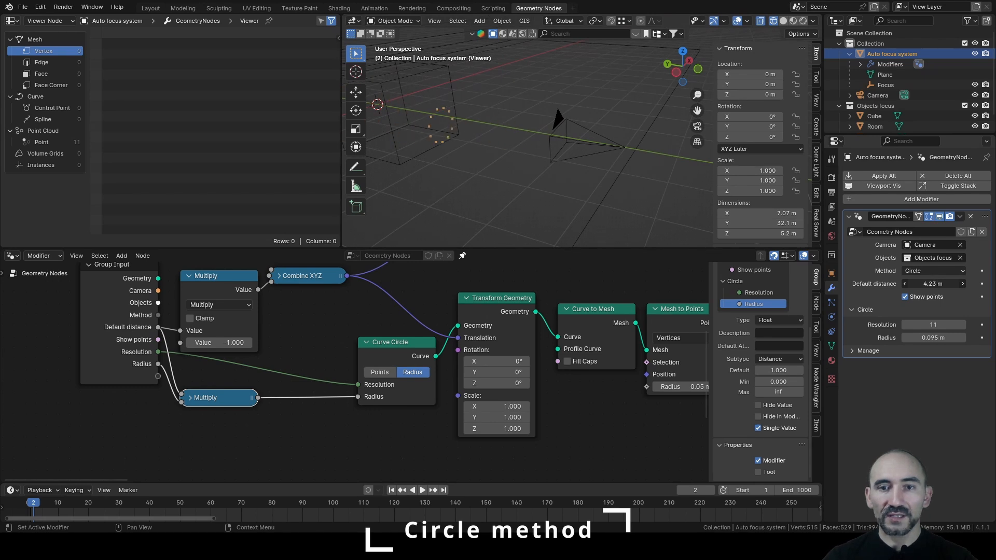
middle_click_drag(568, 166, 648, 156)
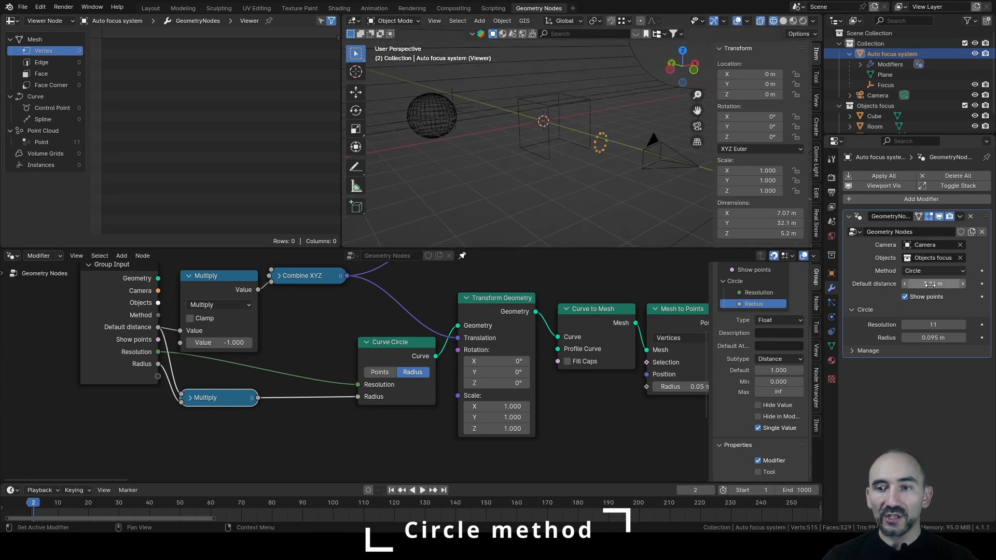
left_click_drag(927, 284, 949, 283)
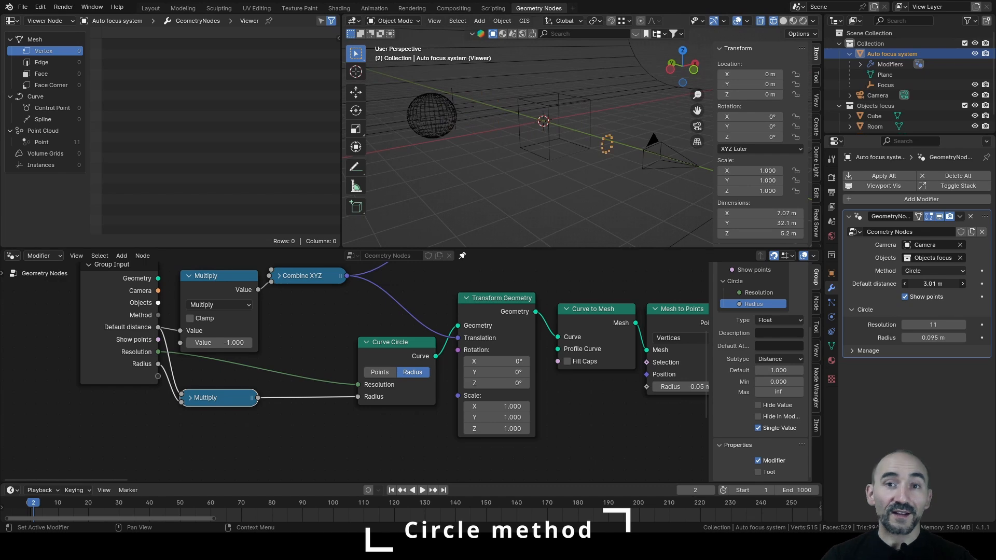
left_click_drag(934, 283, 965, 283)
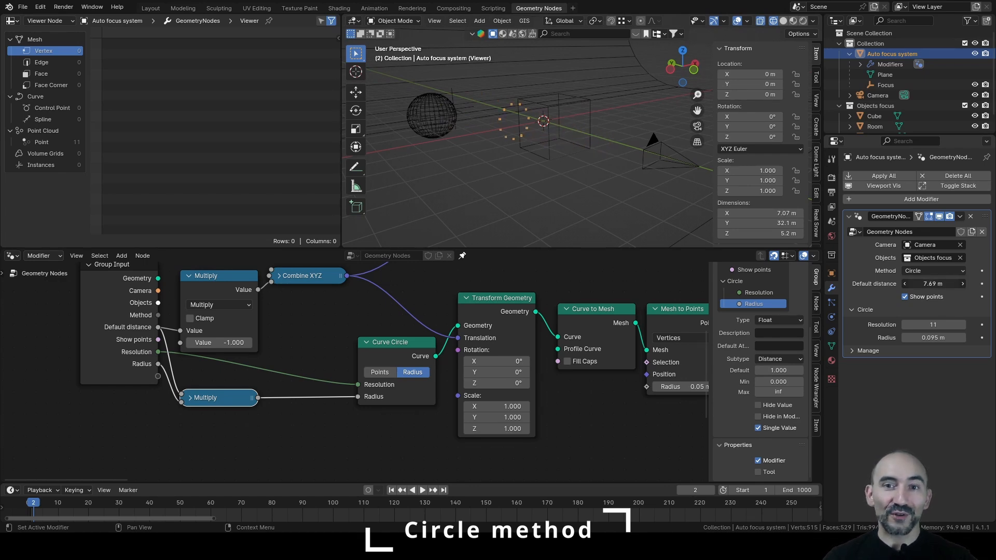
mouse_move(934, 284)
left_mouse_down()
mouse_move(965, 283)
mouse_move(913, 284)
mouse_move(956, 284)
mouse_move(929, 284)
left_mouse_up()
- Shift the circle method's nodes to the right along X, with the collapsed Multiply node just before Curve Circle
scroll(296, 396, "down", 2)
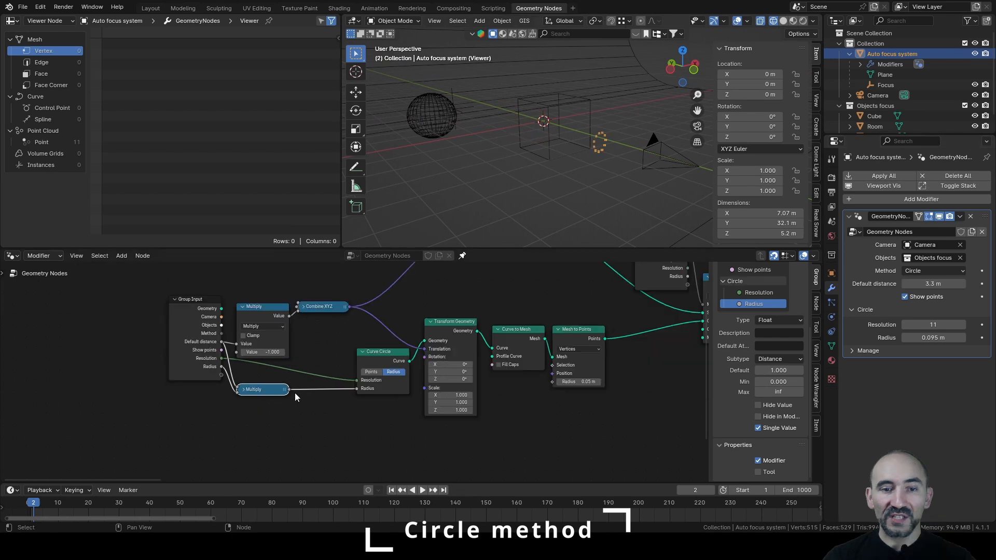
left_click_drag(317, 318, 592, 412)
key("g")
key("x")
left_click(559, 354)
middle_click_drag(559, 354, 470, 358)
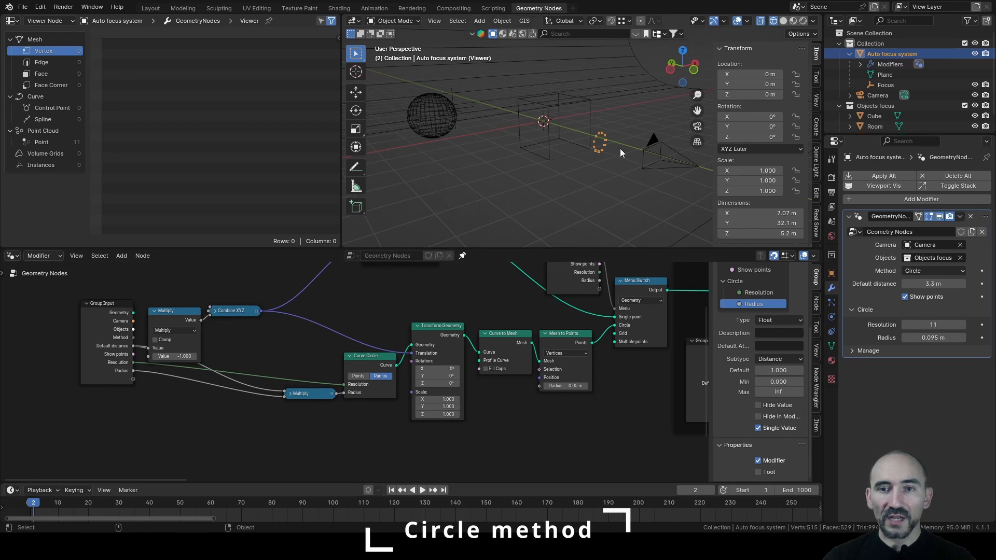
- Try a circle Resolution of 4, then set it to 6 and view the points through the camera
middle_click_drag(620, 149, 586, 151)
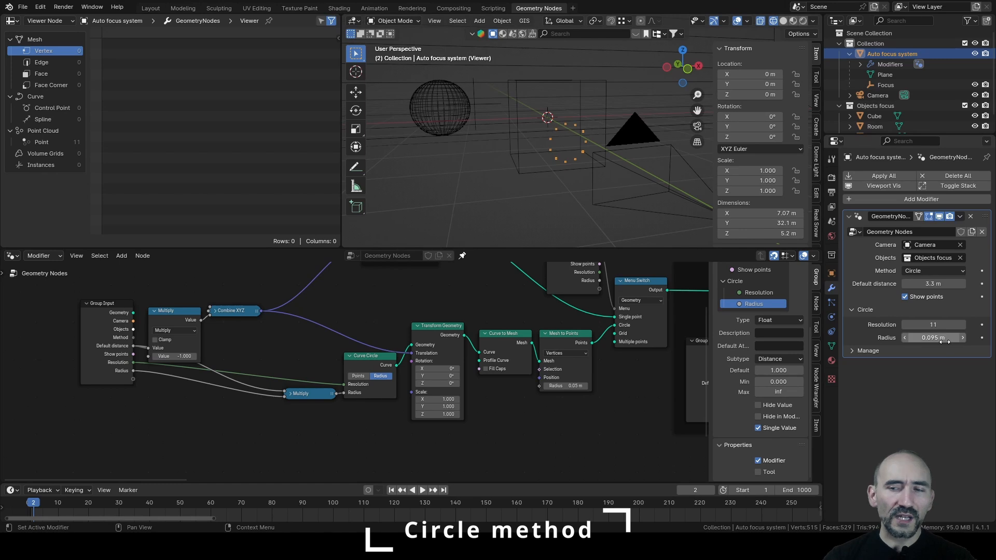
left_click(933, 326)
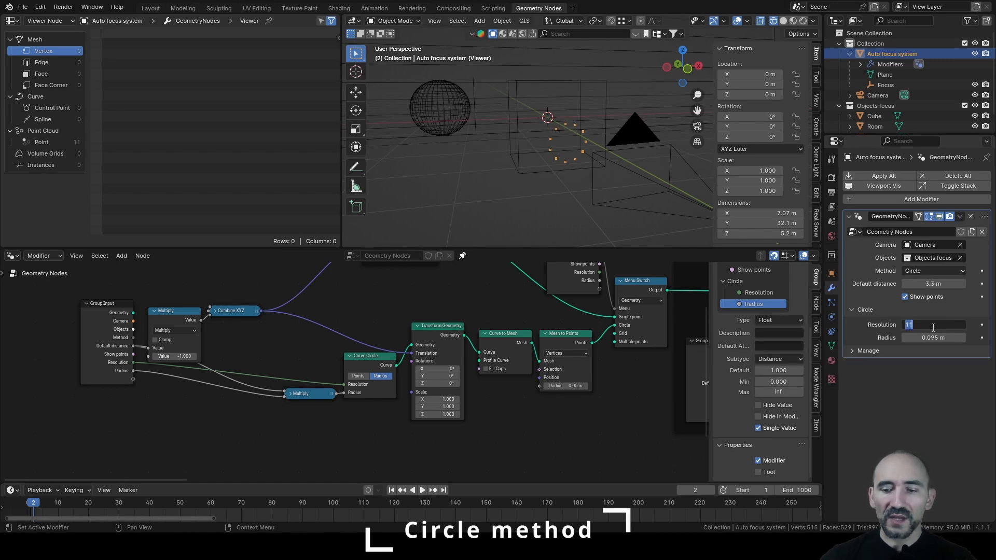
type("4")
key("Return")
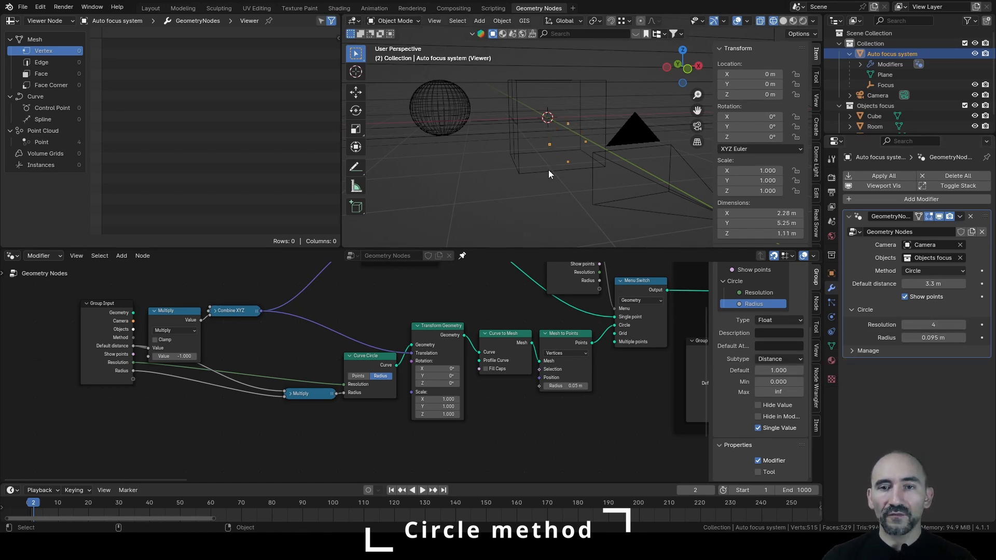
left_click(963, 325)
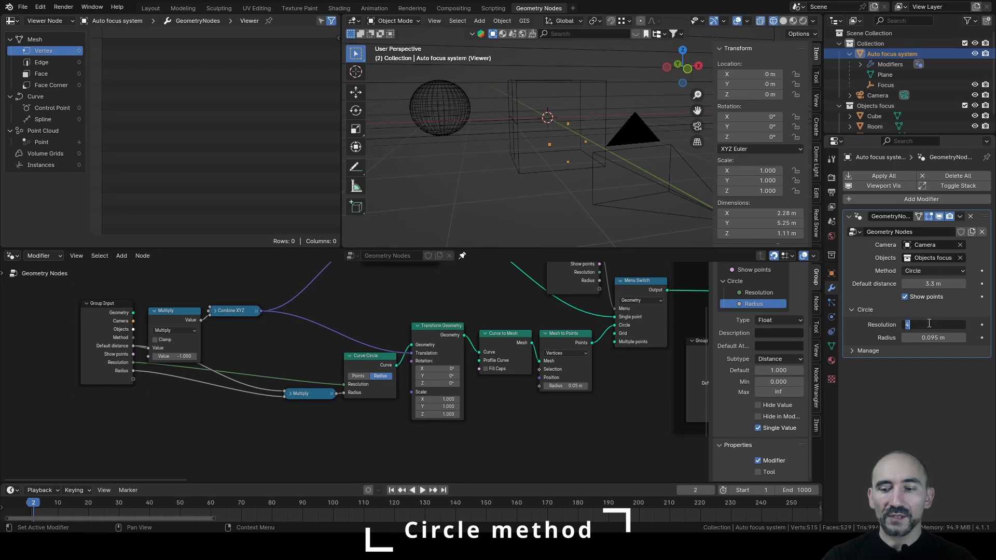
left_click(963, 325)
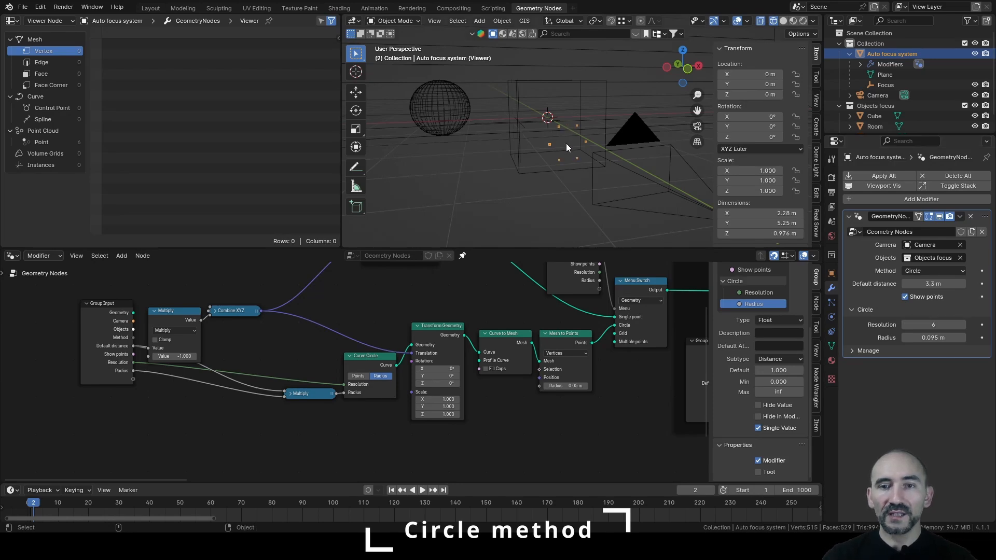
key("KP_0")
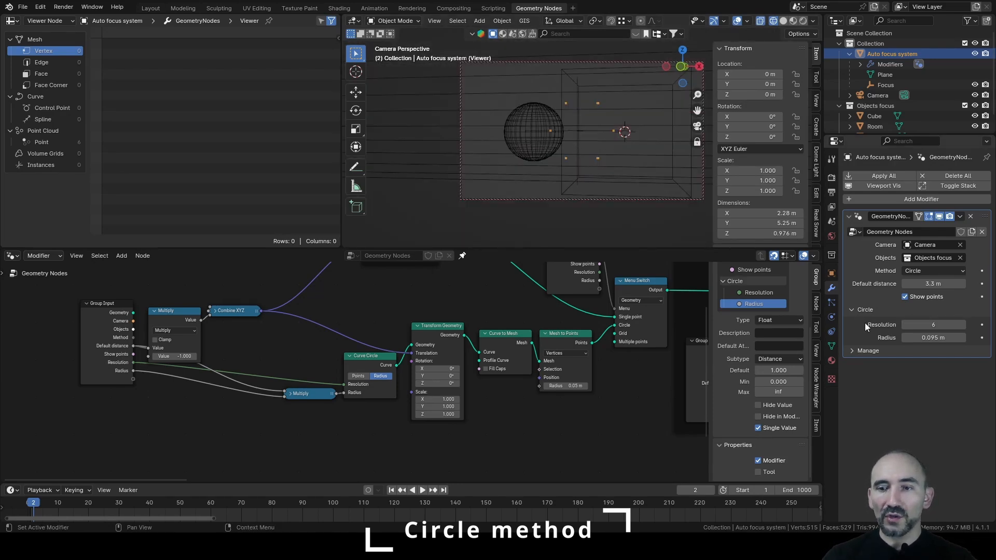
- Add a group input named Rotation below Radius in the Circle panel
scroll(741, 314, "up", 4)
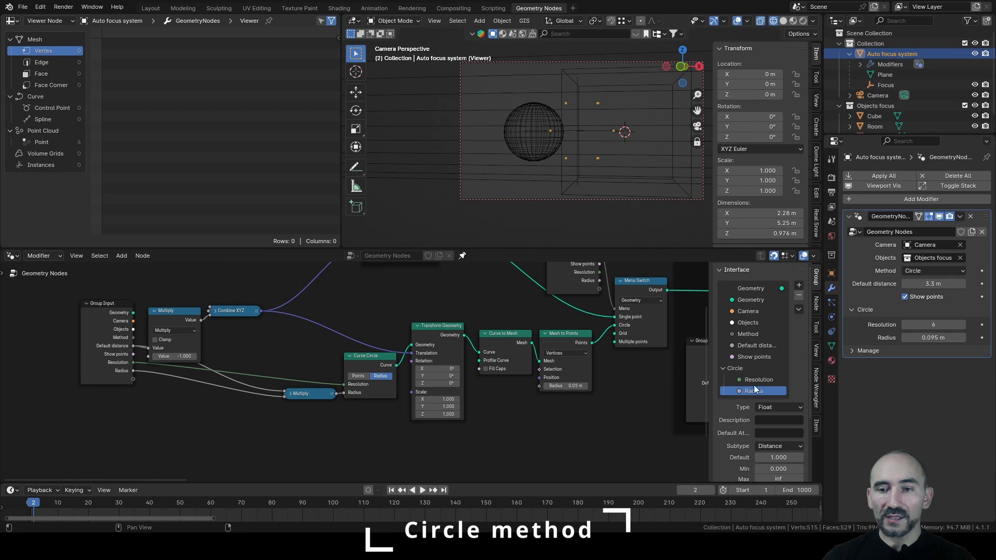
left_click(799, 285)
left_click(817, 297)
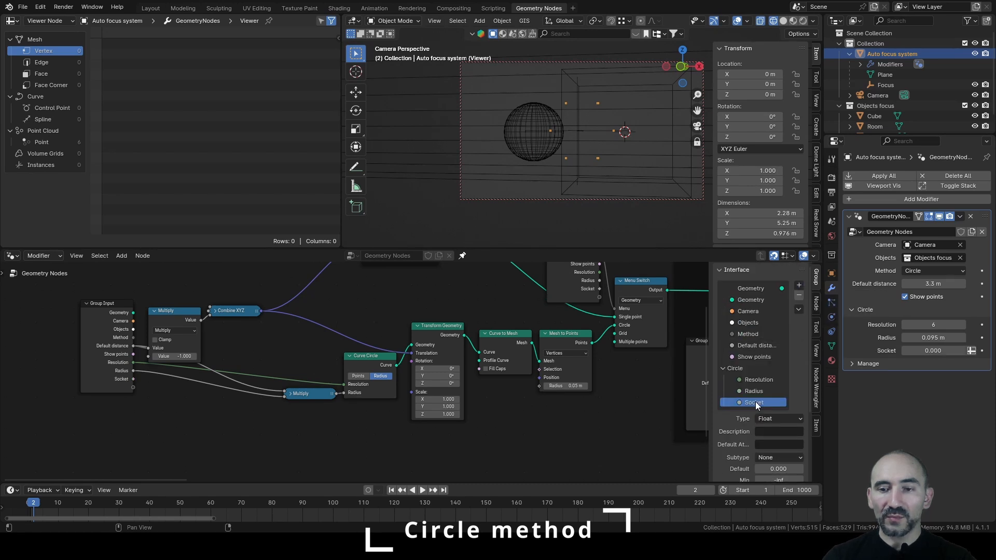
type("Rota")
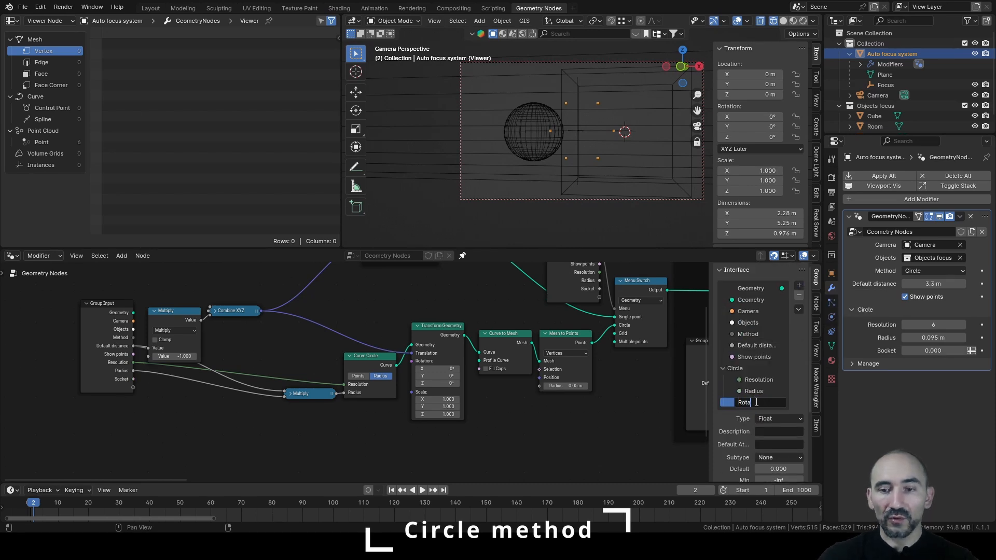
type("tion")
key("Return")
- Limit the Rotation input to a minimum of 0 and a maximum of 1, and make it a single value
scroll(755, 402, "down", 5)
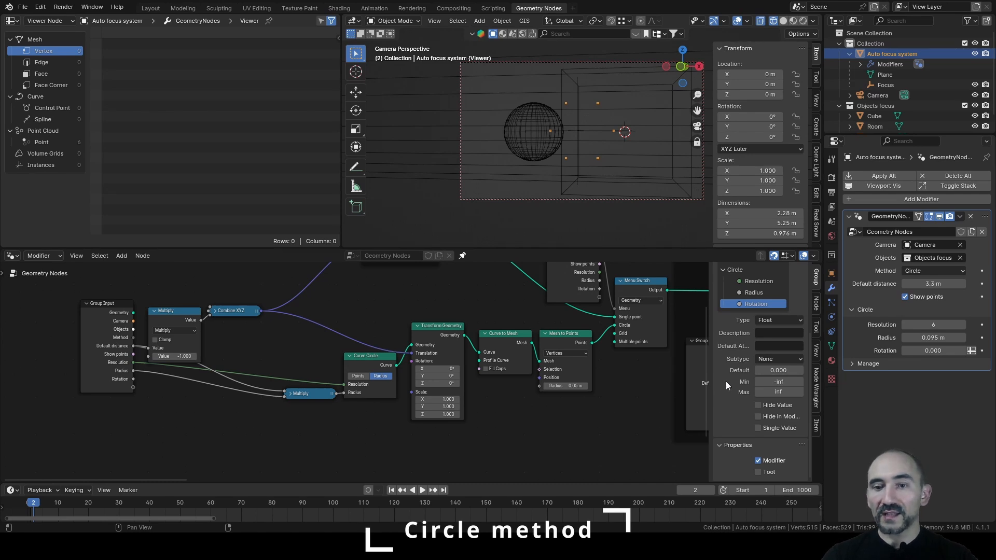
left_click(783, 381)
type("0")
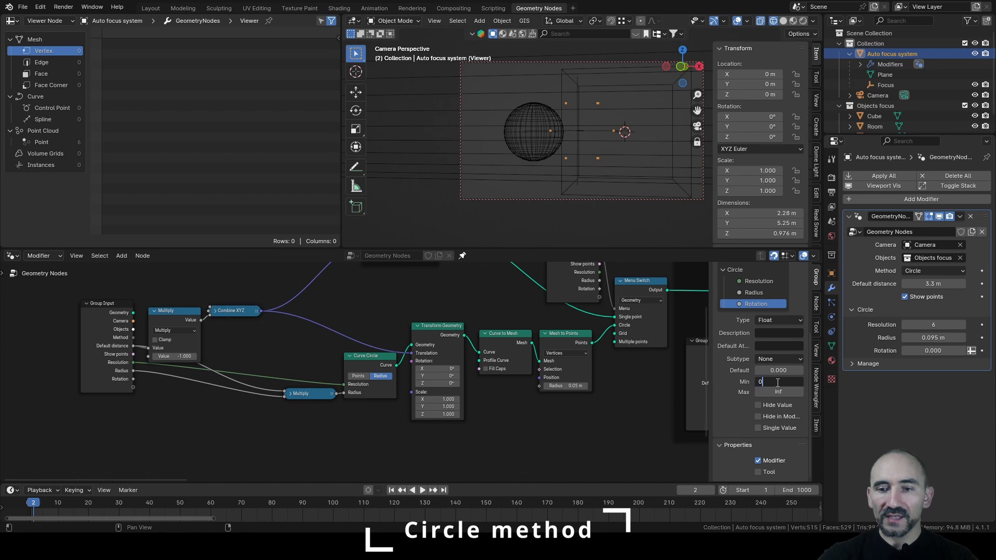
key("Tab")
type("1")
key("Return")
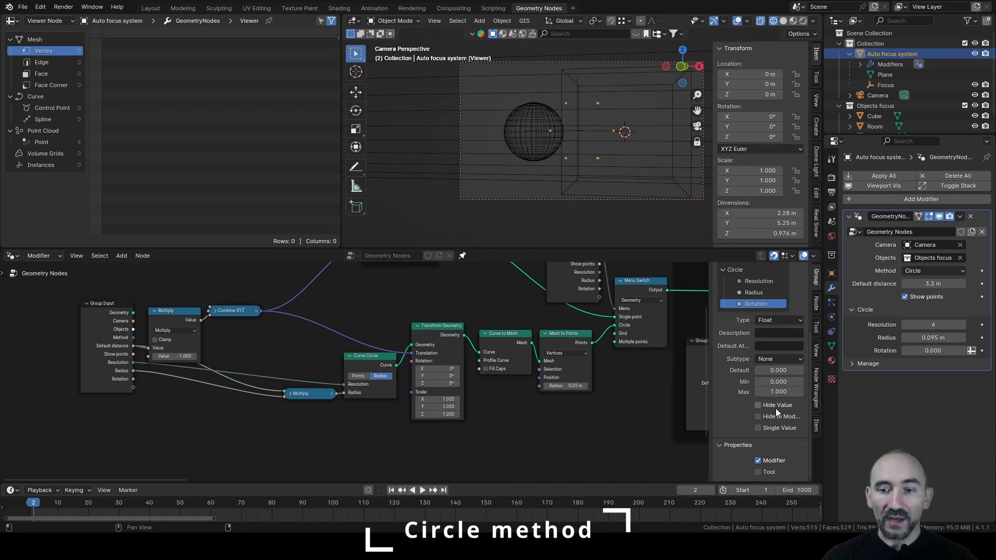
left_click(772, 429)
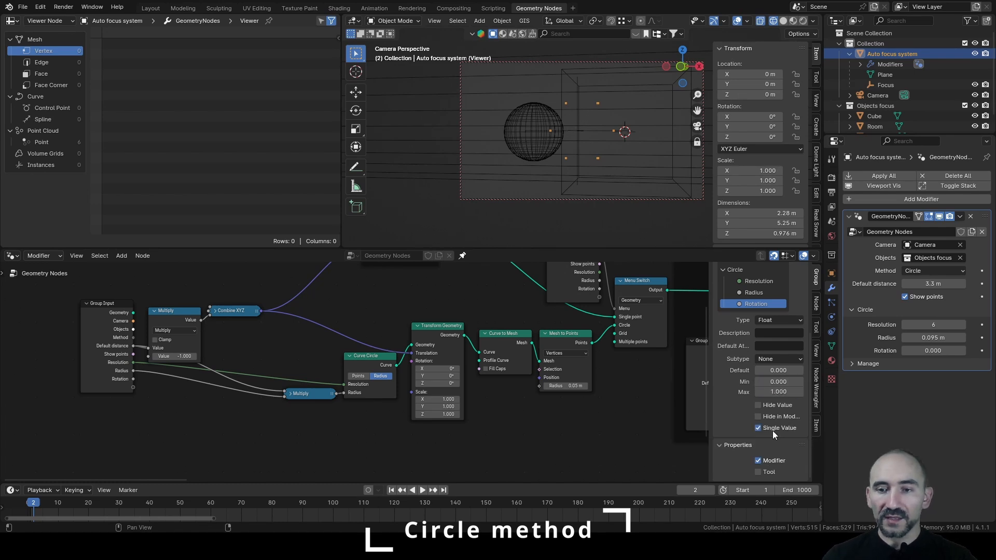
- Connect the Rotation input to a new Map Range node with its To Max set to 2*pi
scroll(203, 373, "up", 1)
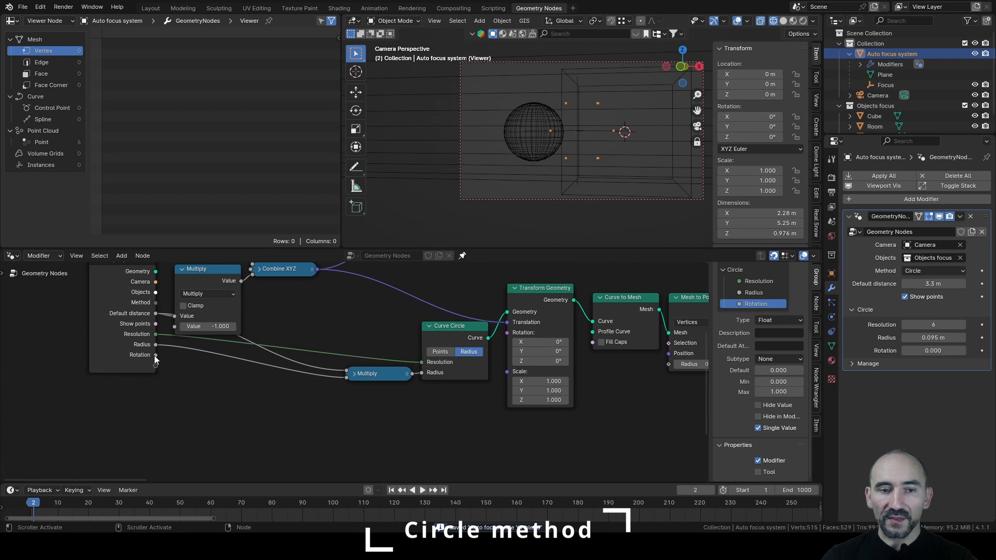
left_click_drag(154, 356, 344, 412)
type("m")
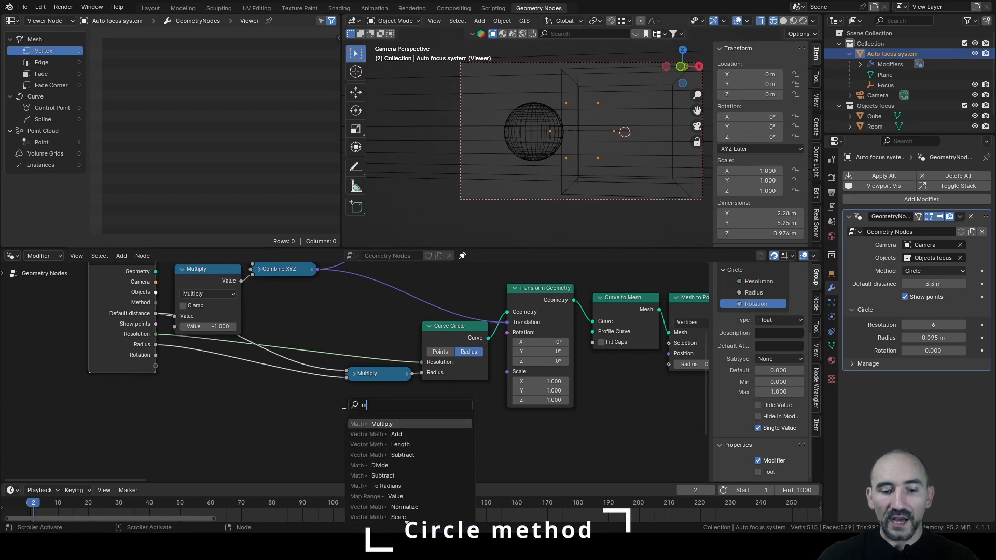
type("apra")
key("Return")
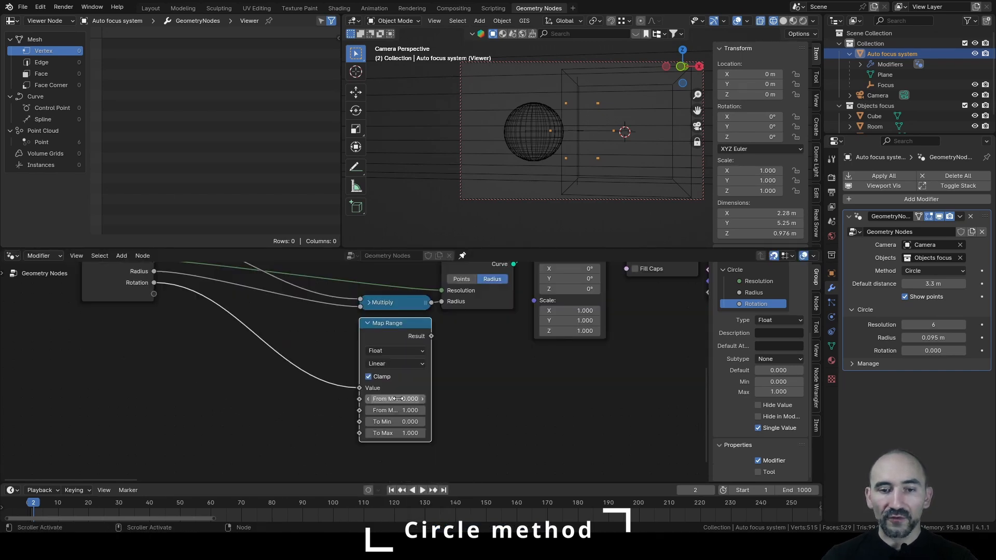
left_click(393, 433)
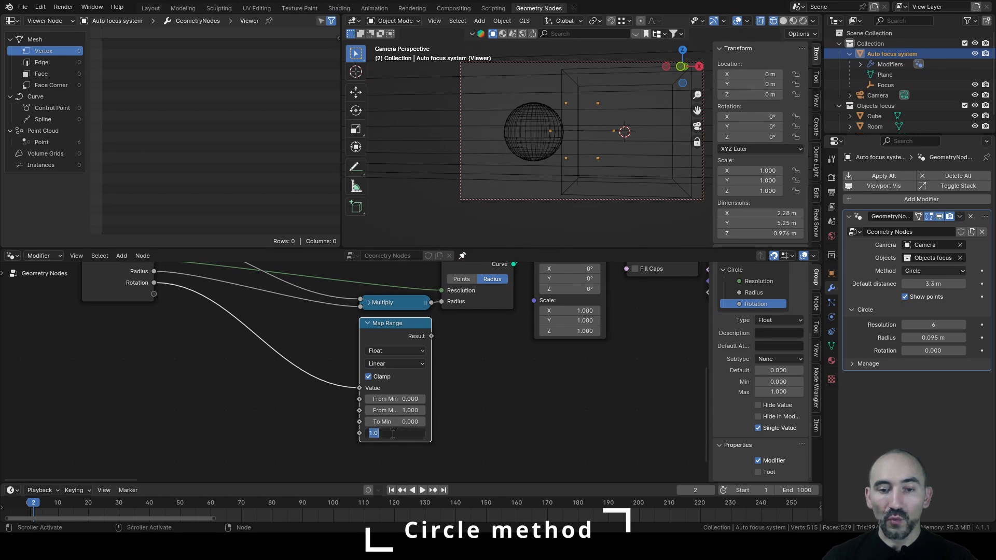
type("2*pi")
key("Return")
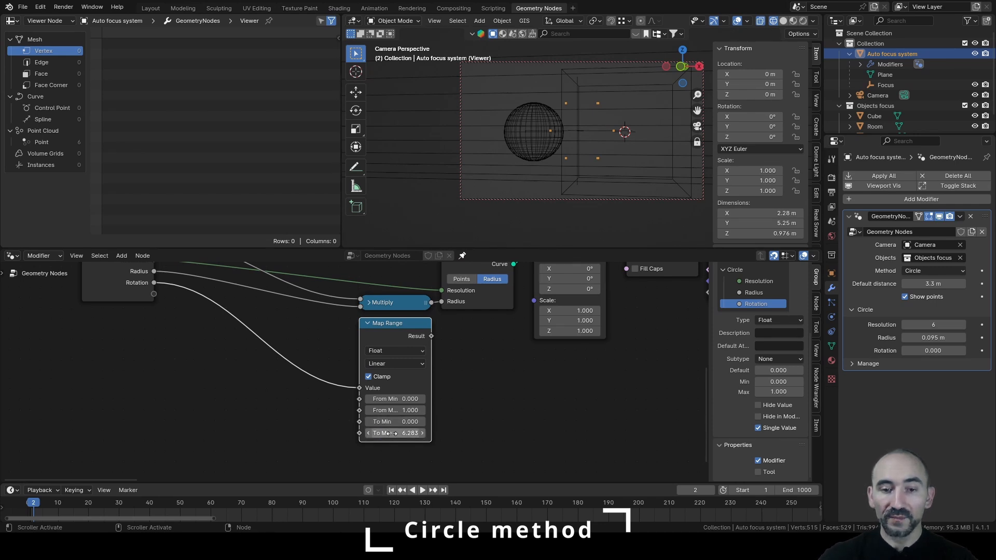
- Add a Combine XYZ node with the Map Range result feeding its Z value
scroll(390, 432, "up", 5)
scroll(390, 431, "right", 5)
left_click_drag(313, 423, 336, 439)
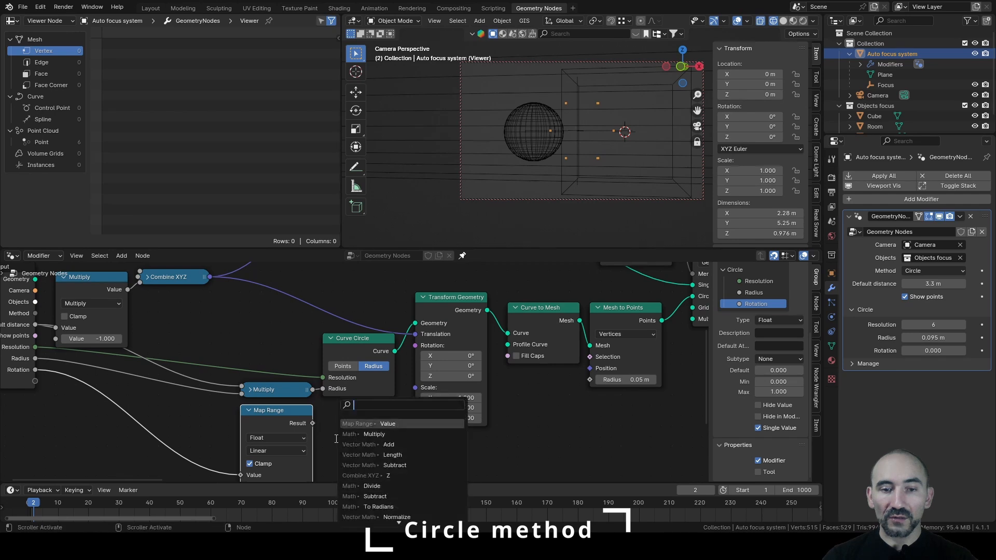
type("combin")
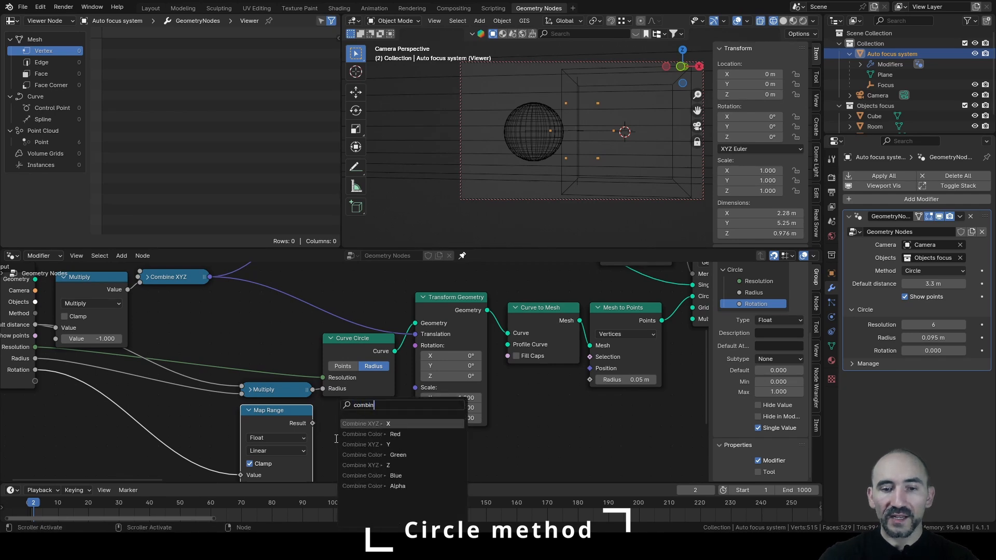
key("Down")
key("Down")
key("Down")
key("Down")
key("Return")
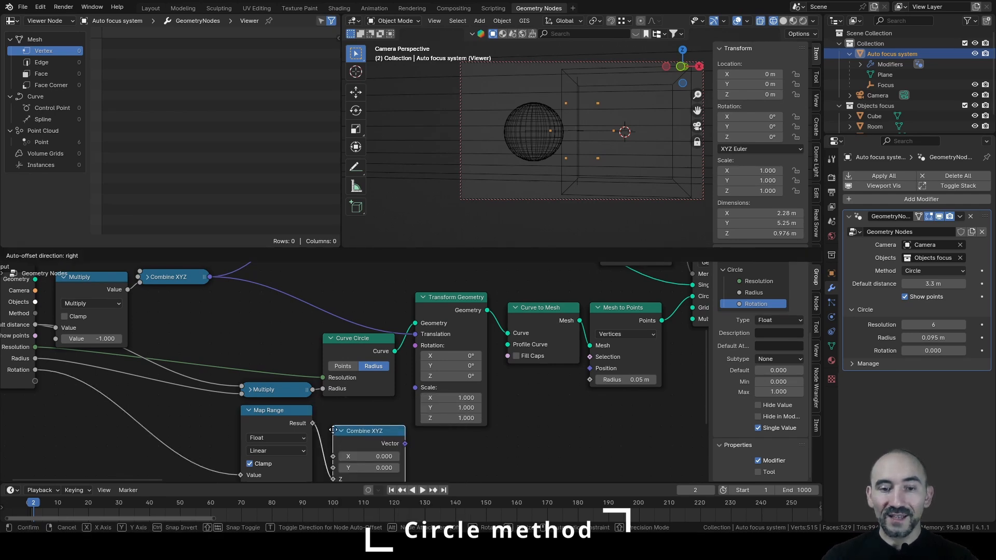
- Connect the Combine XYZ vector to the circle's Transform Geometry Rotation and test the Rotation control on the points
middle_click_drag(571, 132, 536, 129)
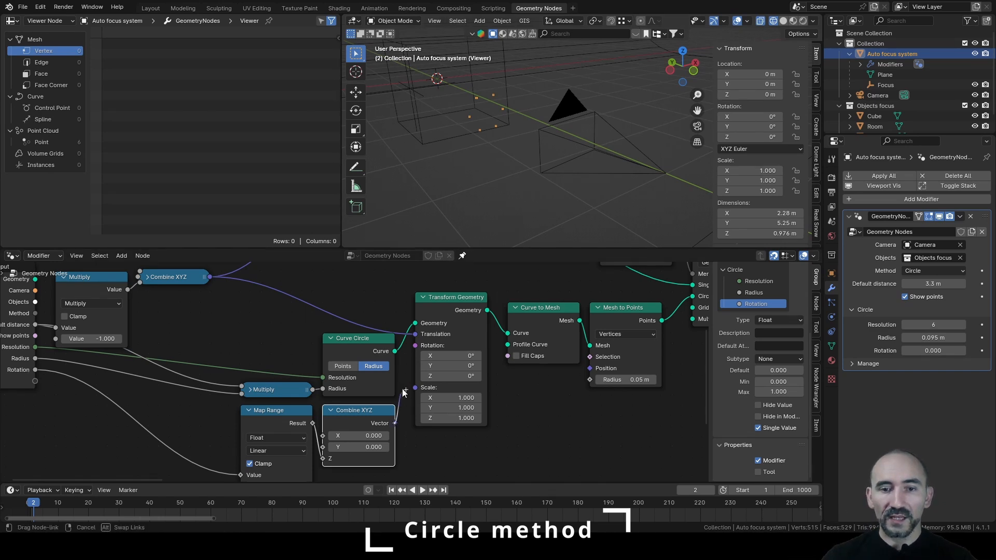
left_click_drag(394, 423, 415, 345)
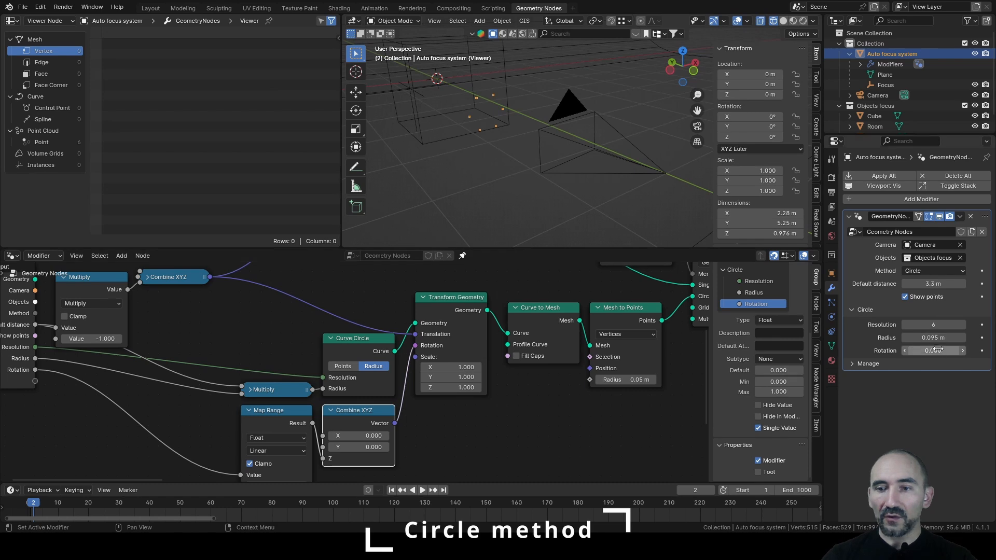
left_click_drag(933, 351, 959, 350)
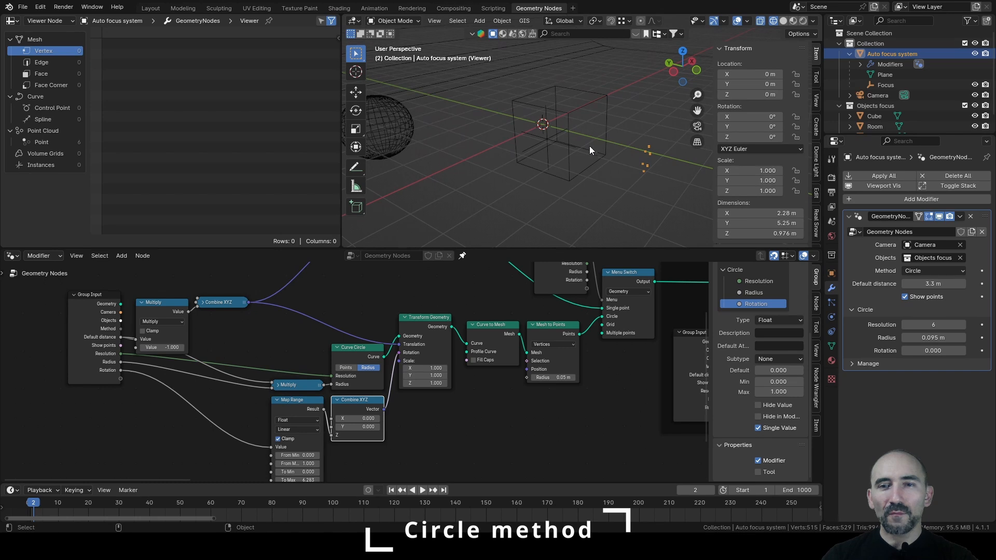
middle_click_drag(636, 154, 596, 145)
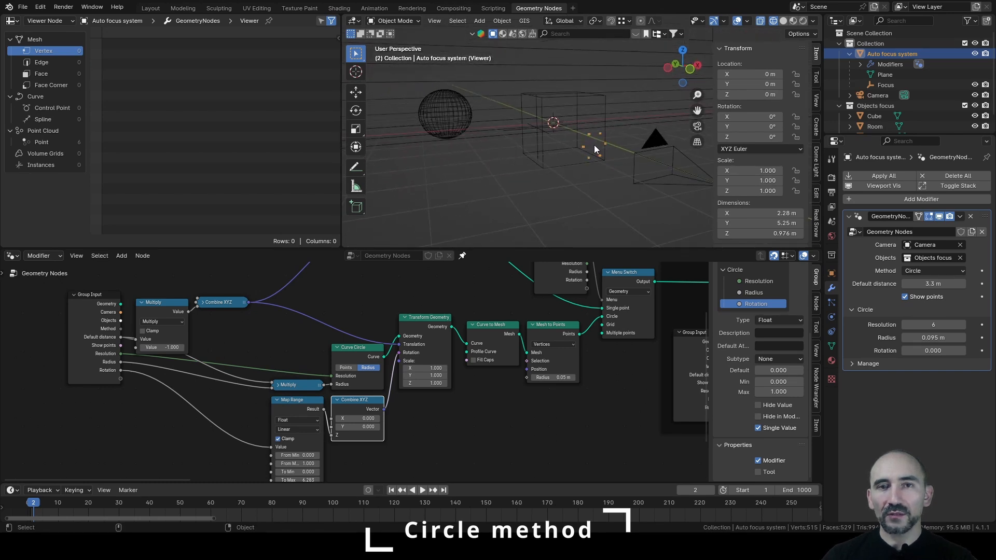
- Join the single point with the circle points into the Menu Switch's Circle input, and reconnect Method to its Menu input
middle_click_drag(524, 341, 437, 420)
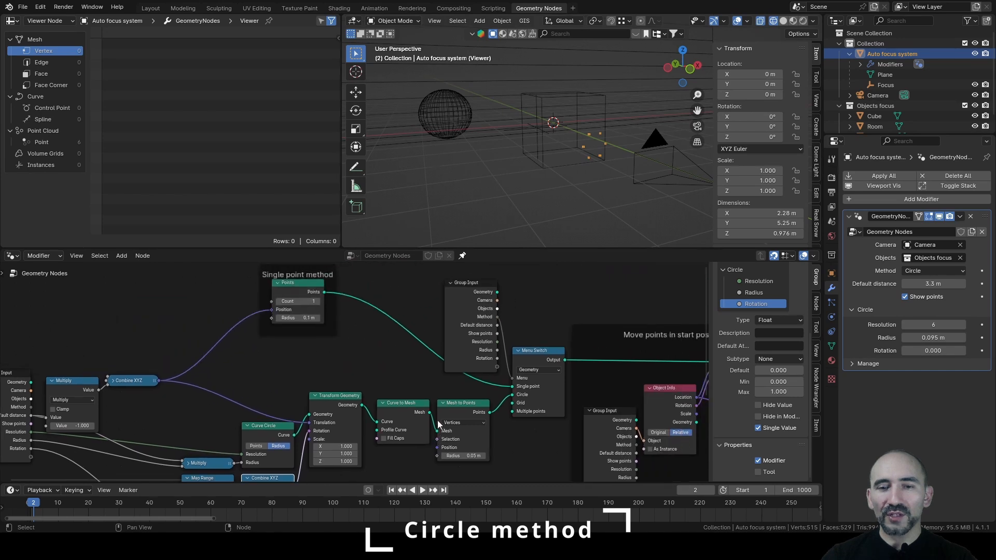
scroll(462, 412, "up", 1)
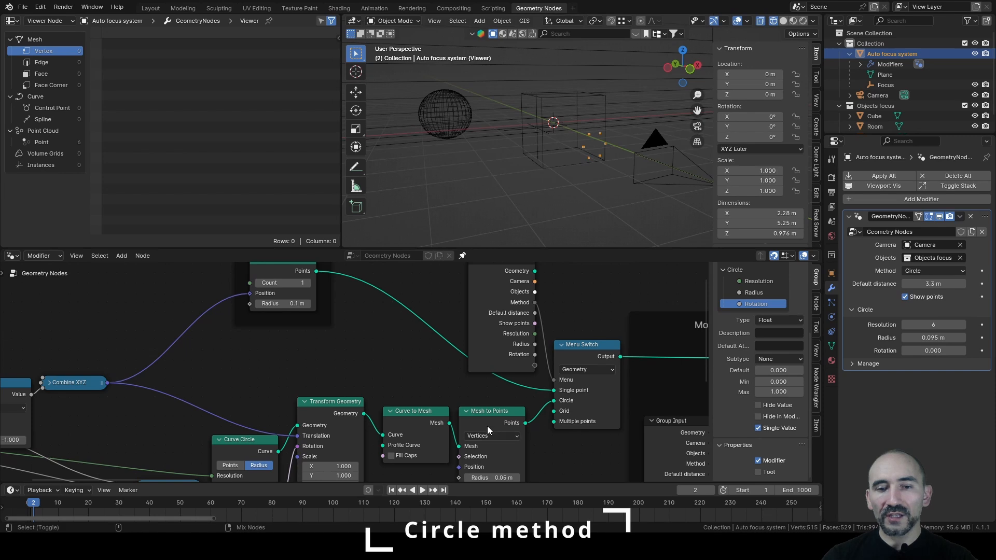
right_click_drag(487, 425, 287, 291, "ctrl+shift")
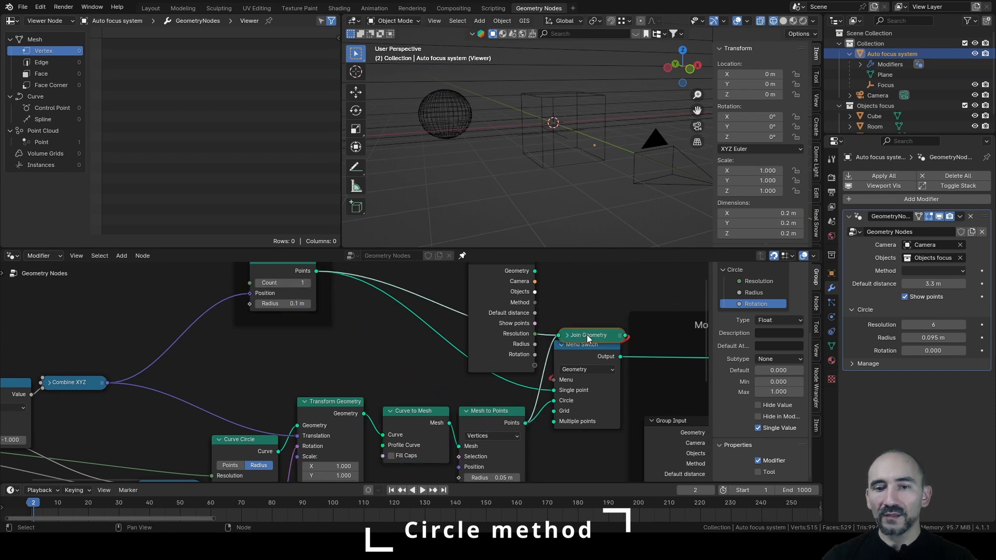
left_click_drag(586, 335, 553, 400)
scroll(546, 352, "down", 1)
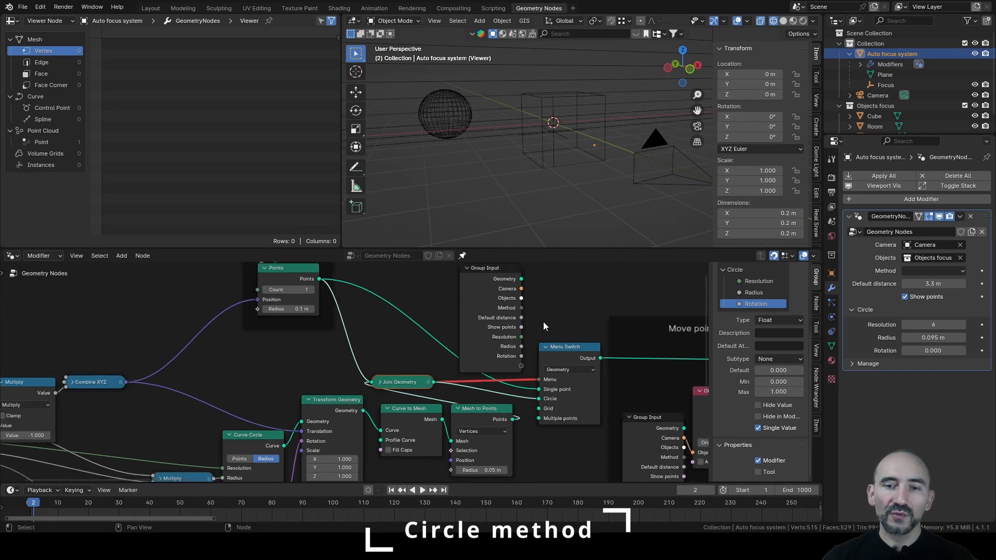
left_click_drag(522, 308, 539, 380)
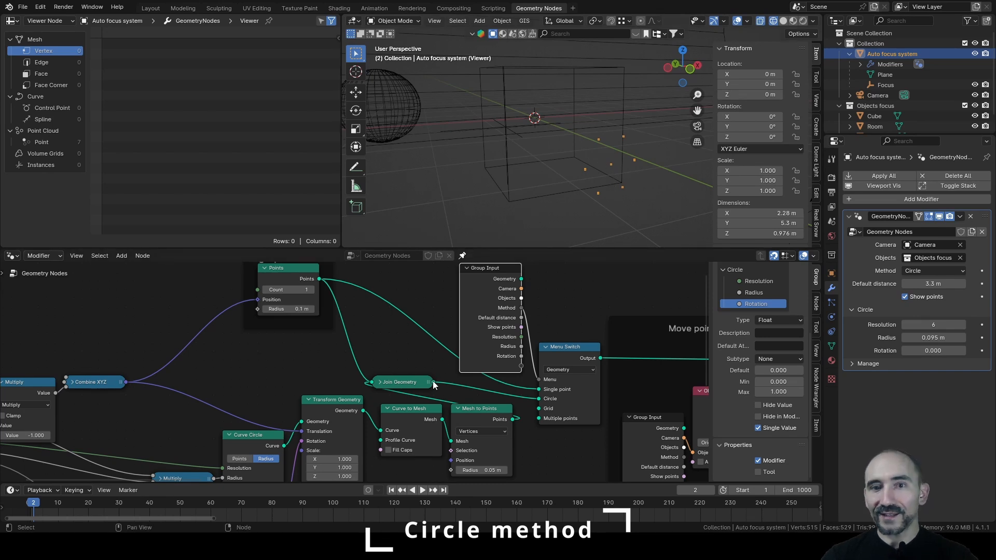
- Shift the circle nodes back, fit Join Geometry between Mesh to Points and Menu Switch, and reposition the Method Group Input
scroll(276, 303, "down", 1)
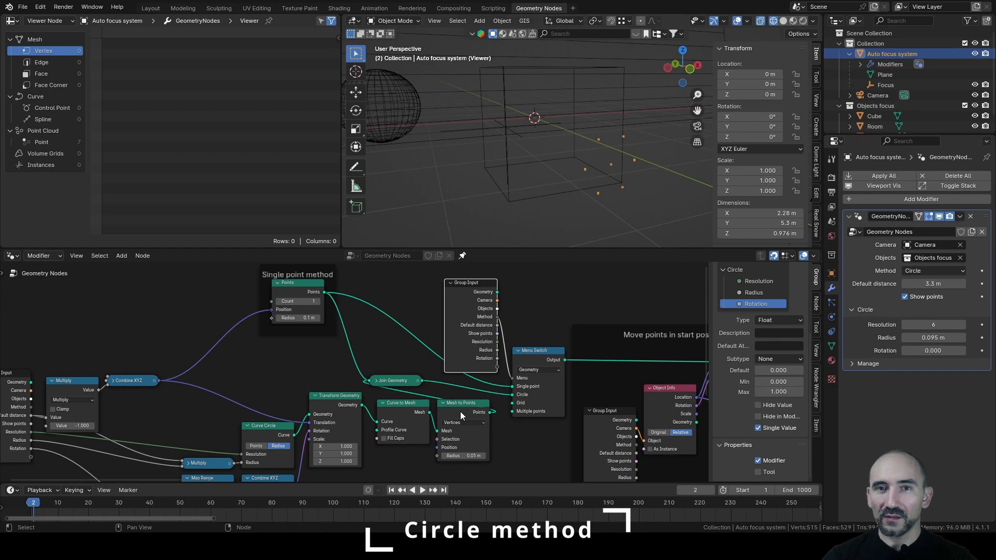
scroll(461, 415, "down", 1)
middle_click_drag(460, 415, 431, 409)
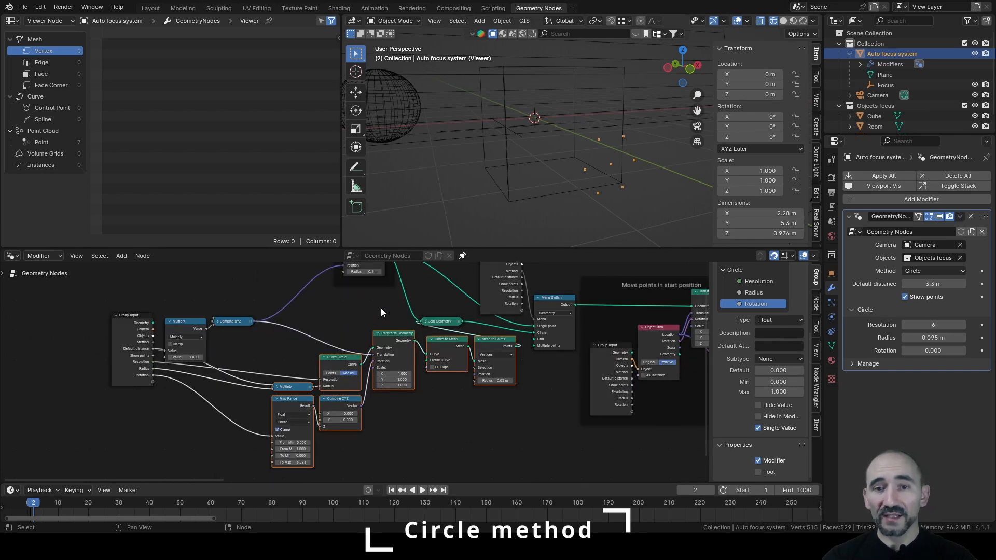
key("g")
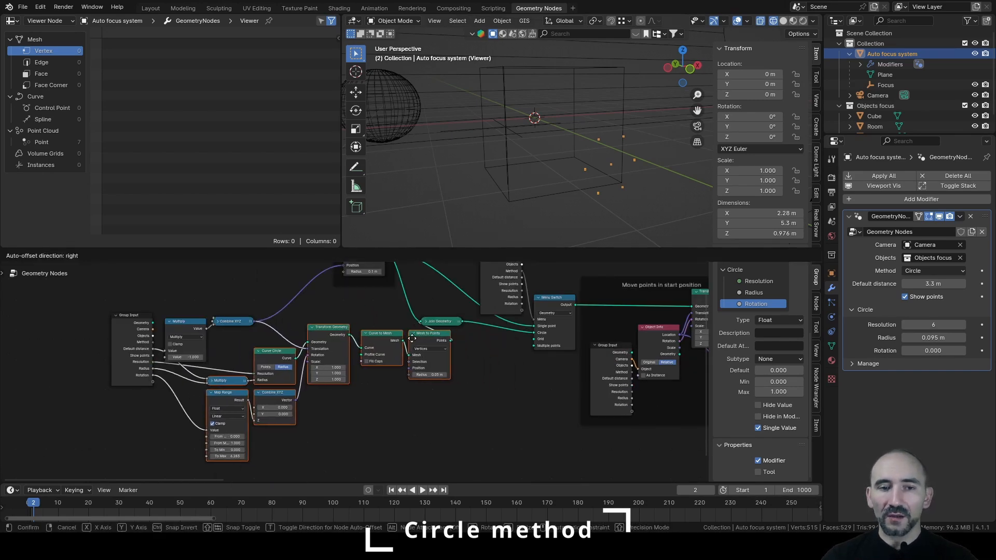
left_click(390, 347)
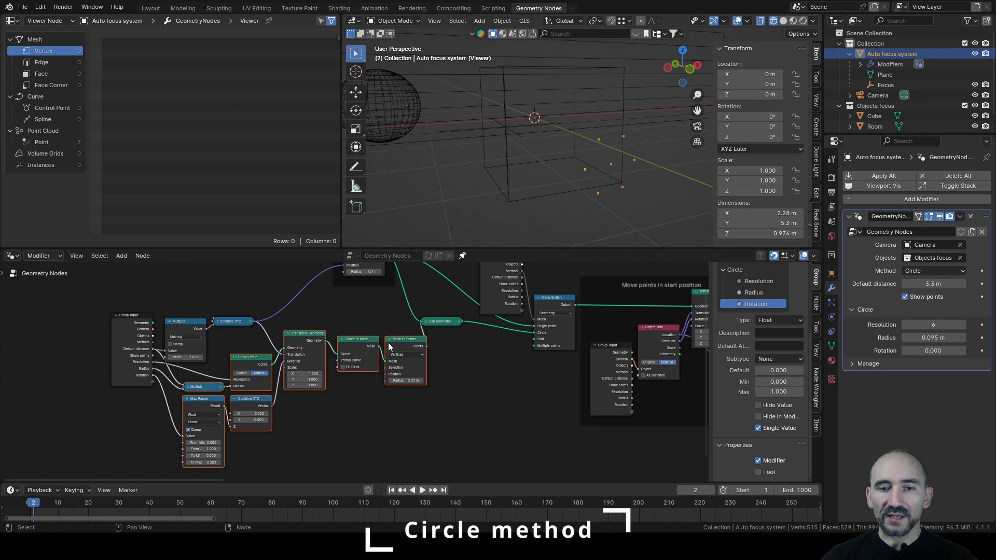
left_click(440, 327, "shift")
key("g")
key("x")
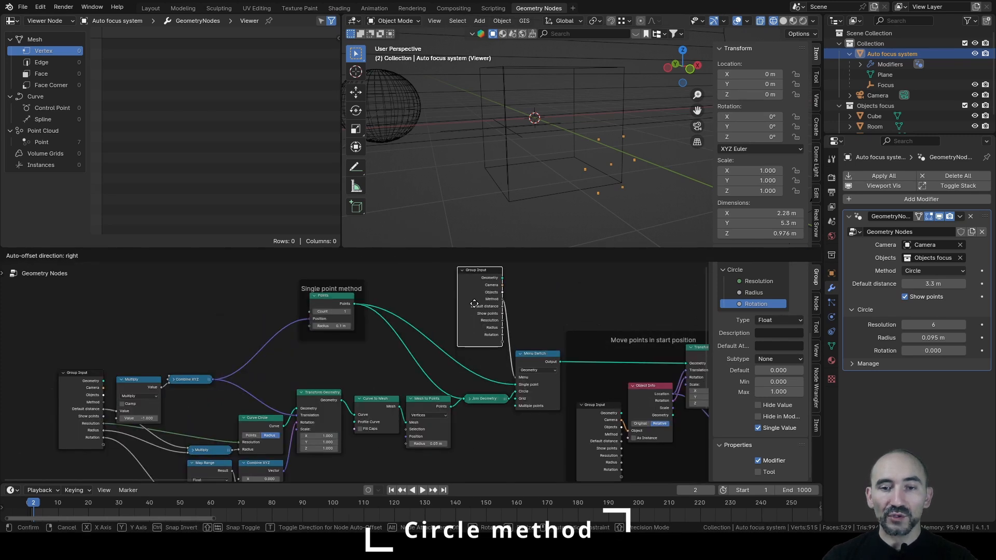
left_click(473, 302)
left_click(430, 316)
- Add a reroute to the links from the single Points node and place it just before Join Geometry
middle_click_drag(431, 358, 444, 295)
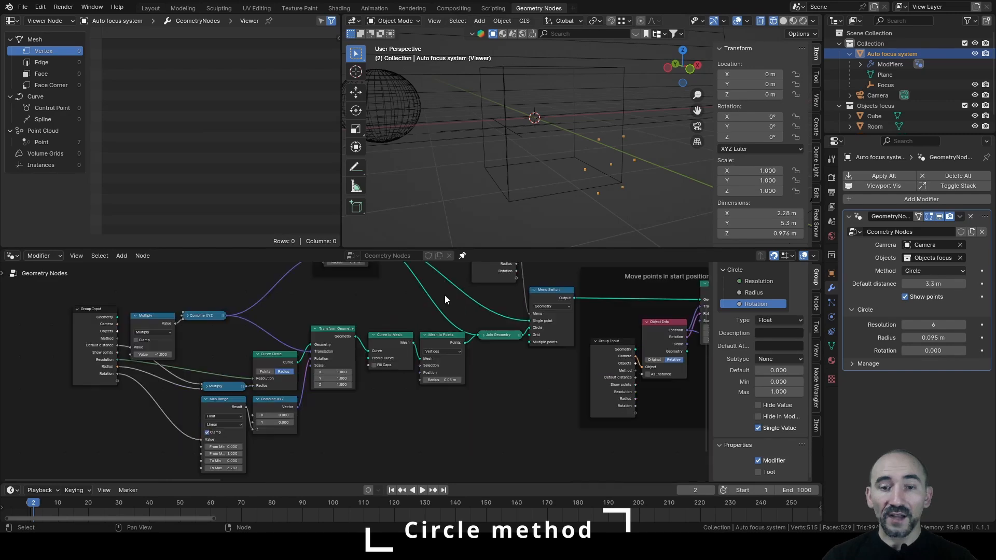
right_click_drag(454, 277, 424, 315, "shift")
key("g")
left_click(460, 331)
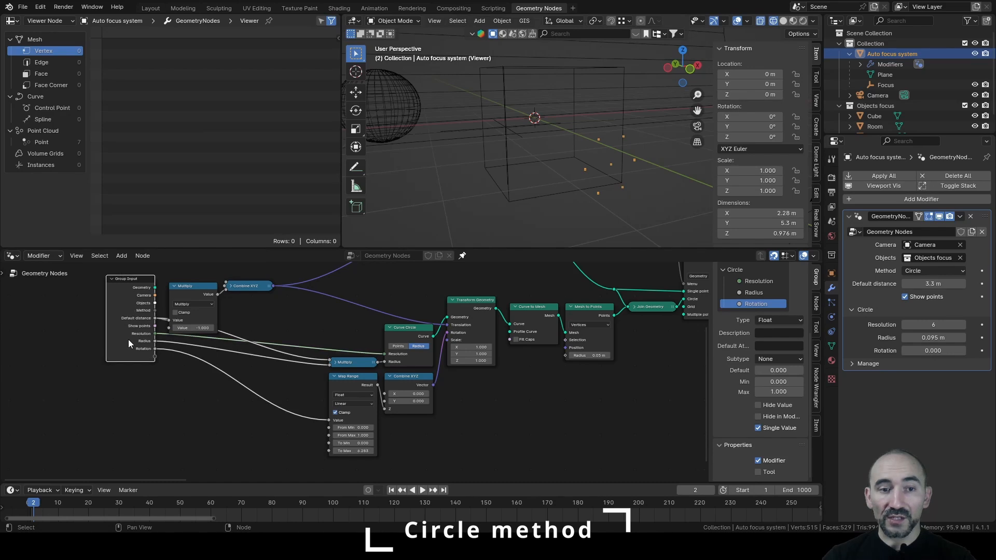
- Duplicate the Group Input and rewire Rotation, Radius, Resolution and Default distance from the copy to the circle nodes
left_click(129, 339)
key("shift+d")
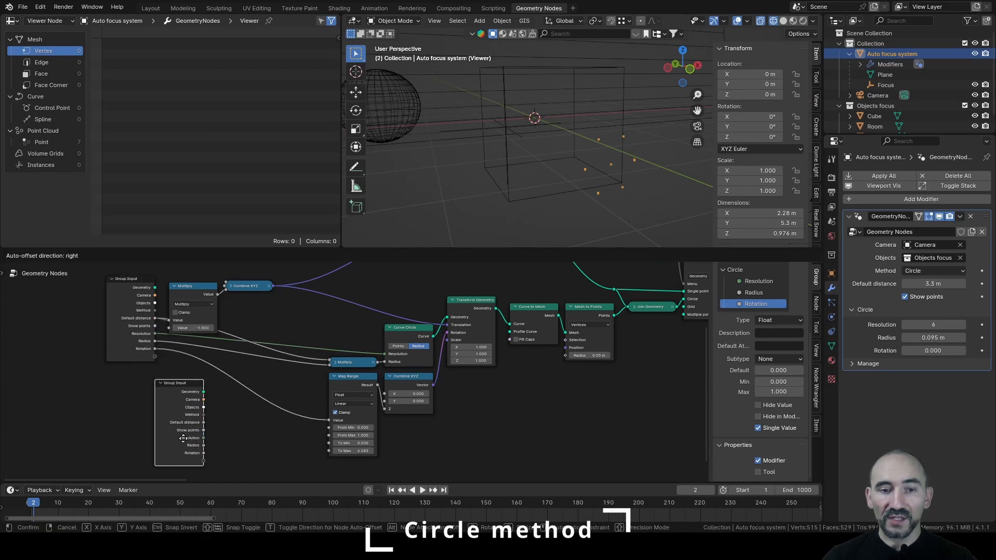
left_click(191, 454)
scroll(198, 435, "up", 4)
left_click_drag(145, 451, 326, 407)
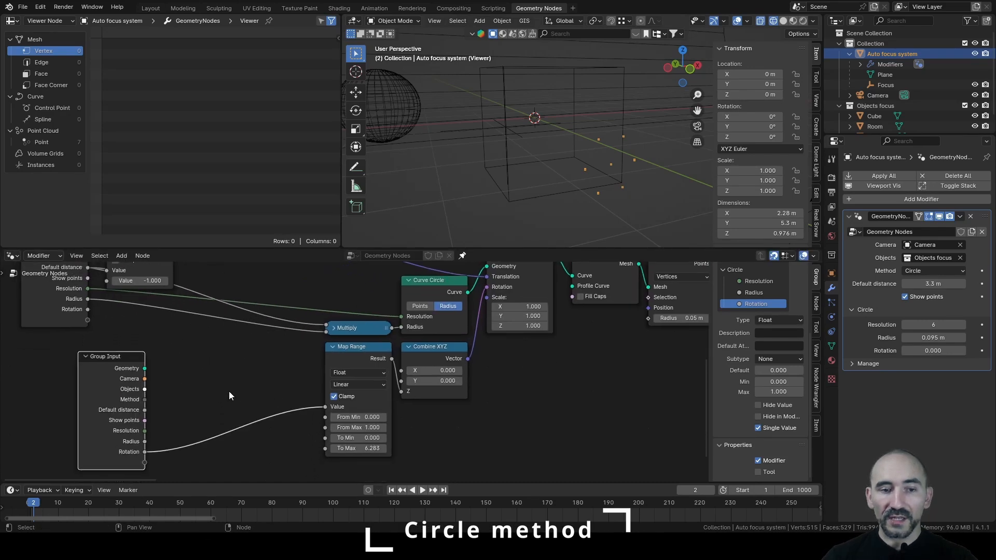
left_click_drag(144, 442, 326, 332)
left_click_drag(145, 431, 401, 316)
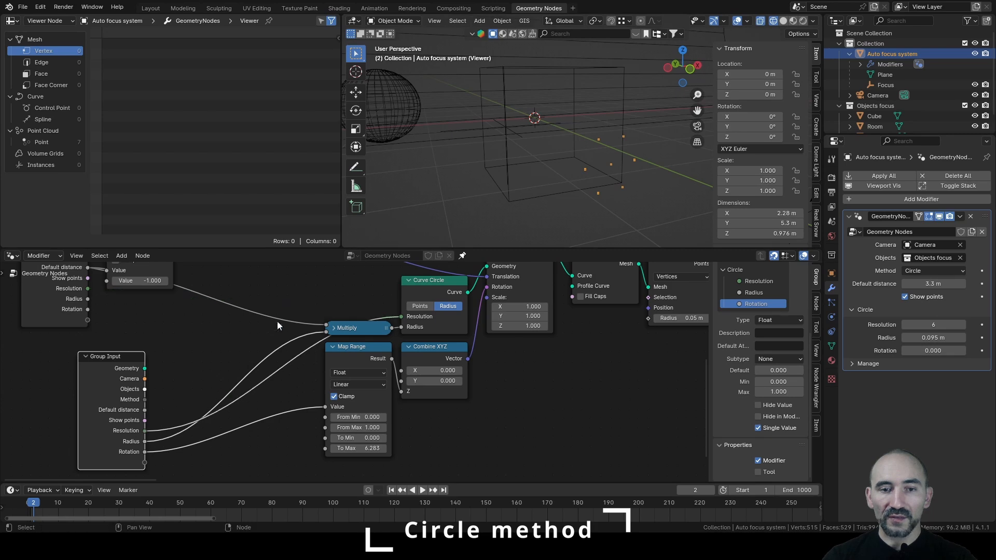
left_click_drag(145, 410, 259, 322)
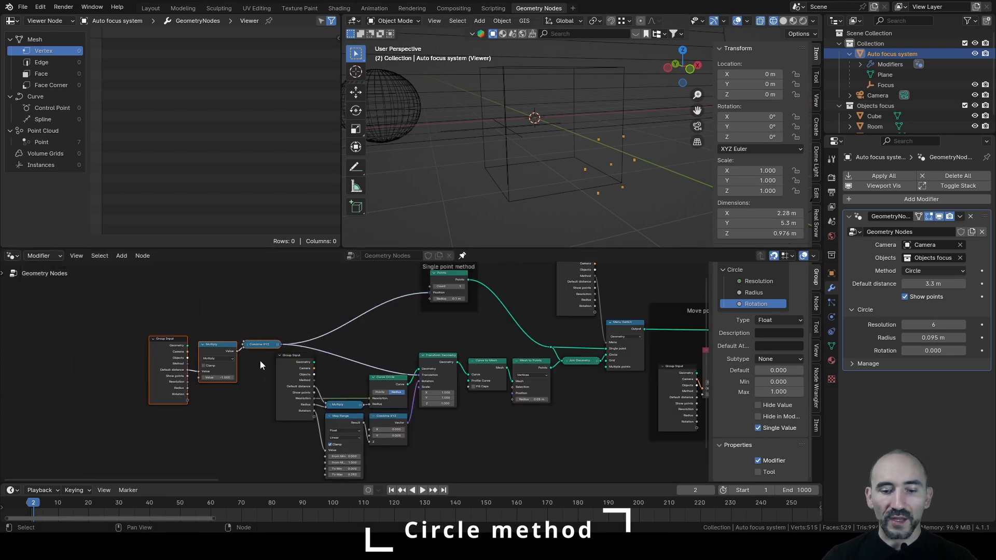
- Move the shared distance nodes away from the circle nodes, then frame the circle nodes with the label "Circle method"
key("g")
left_click(210, 355)
left_click_drag(484, 441, 191, 338)
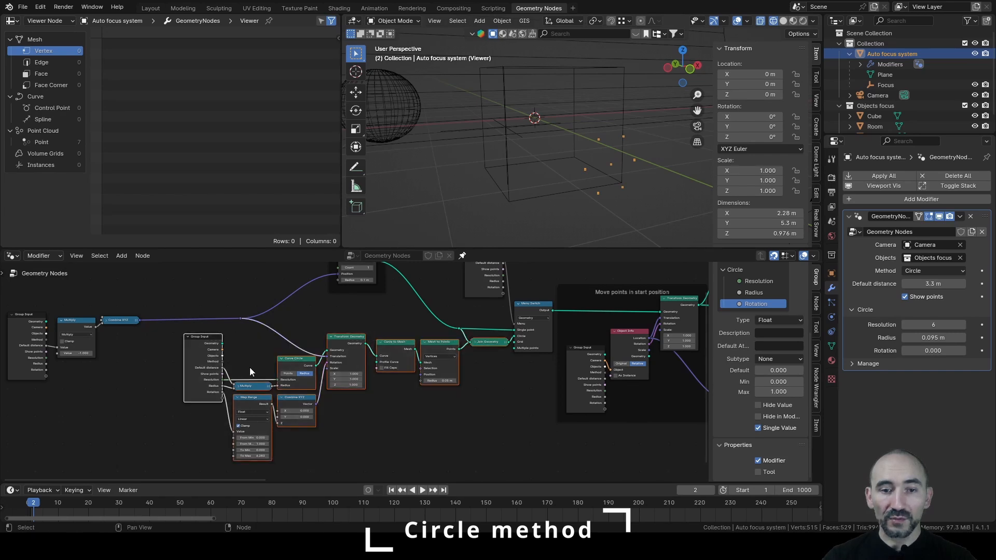
key("ctrl+j")
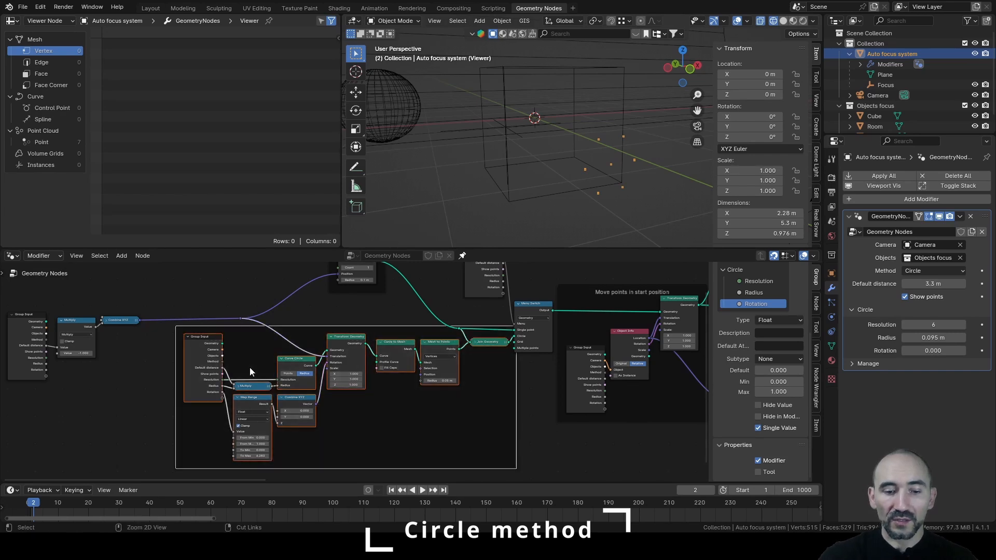
key("F2")
type("Circle ")
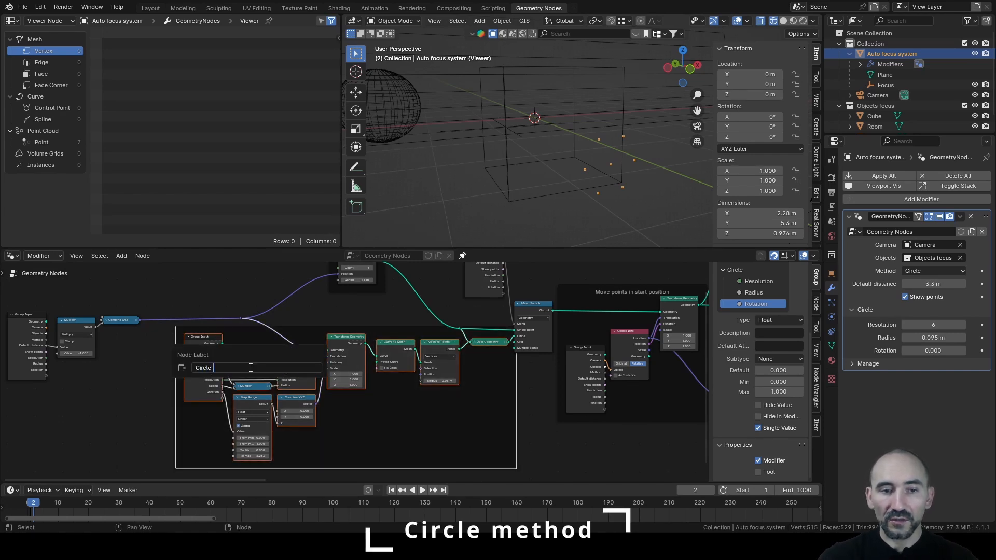
type("method")
key("Return")
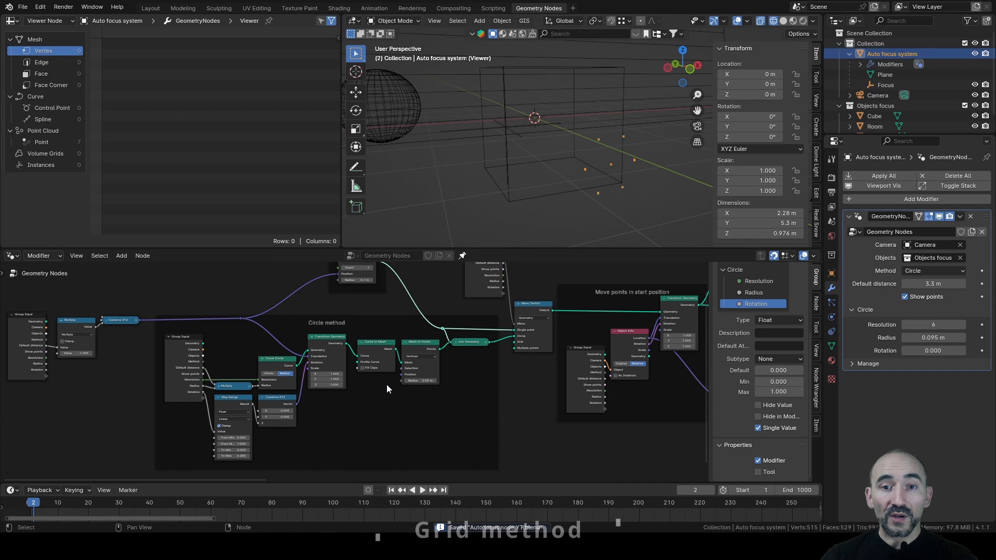
- Add a Grid node below the Circle method frame and connect its mesh to a new Transform Geometry node
middle_click_drag(384, 384, 390, 346)
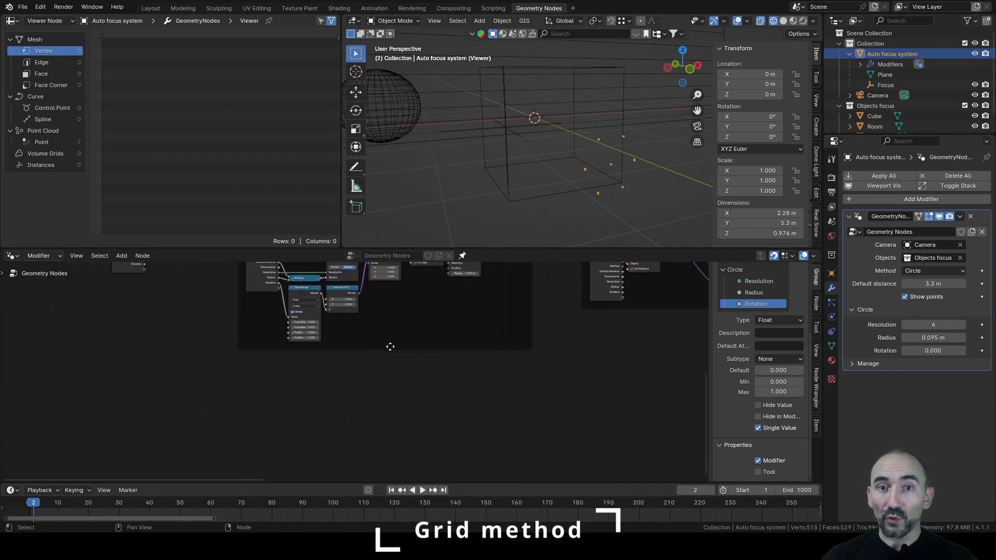
scroll(310, 387, "up", 2)
key("shift+a")
type("grid")
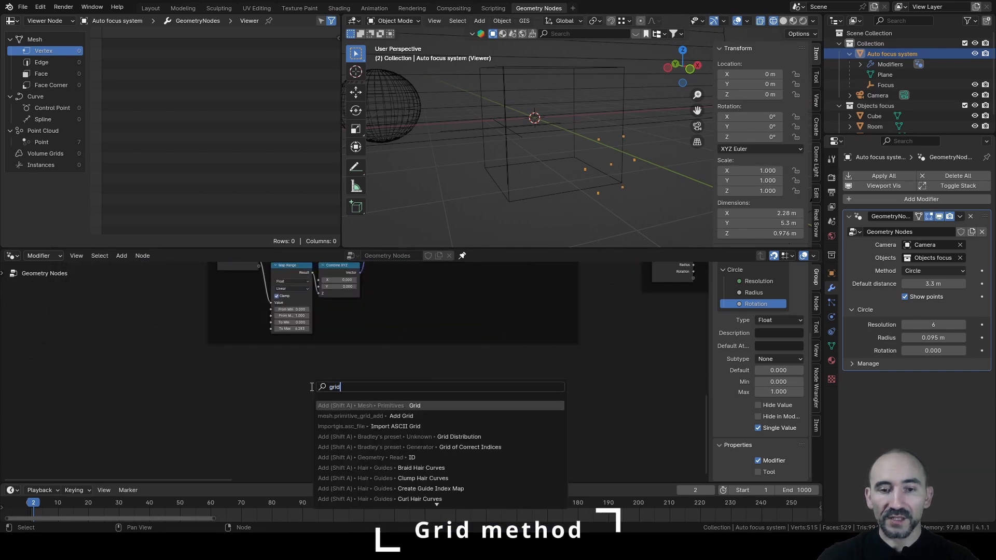
key("Return")
left_click(276, 357)
scroll(355, 371, "up", 5)
left_click_drag(296, 366, 369, 382)
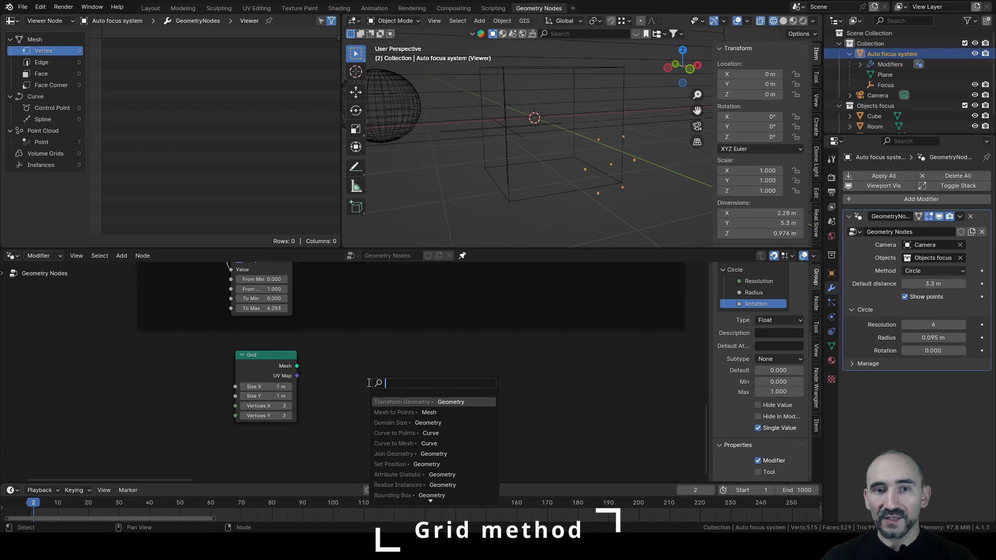
key("Return")
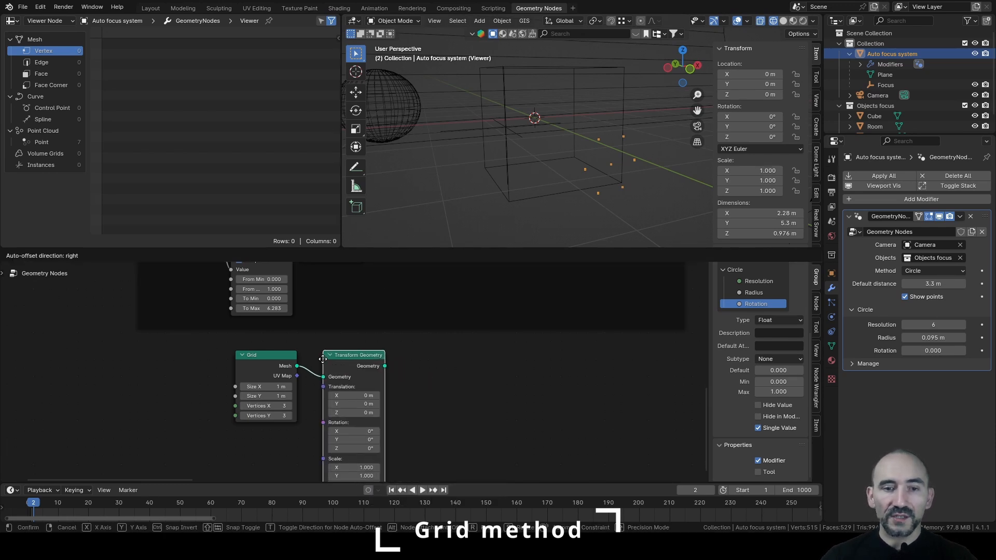
left_click(323, 377)
- Connect the shared Combine XYZ vector to the Translation of the grid's Transform Geometry node
middle_click_drag(519, 135, 538, 122)
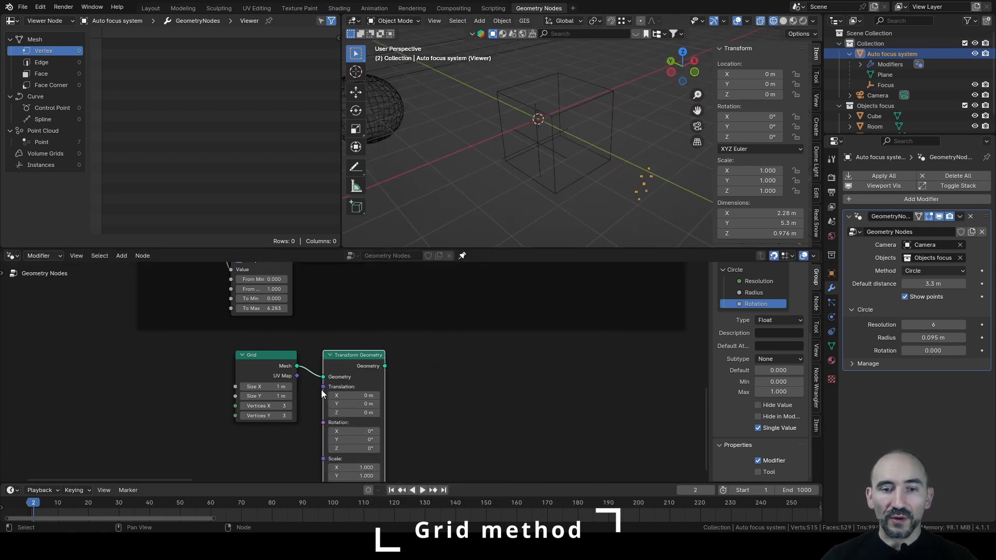
scroll(322, 390, "down", 2)
middle_click_drag(275, 359, 352, 471)
scroll(229, 304, "up", 5)
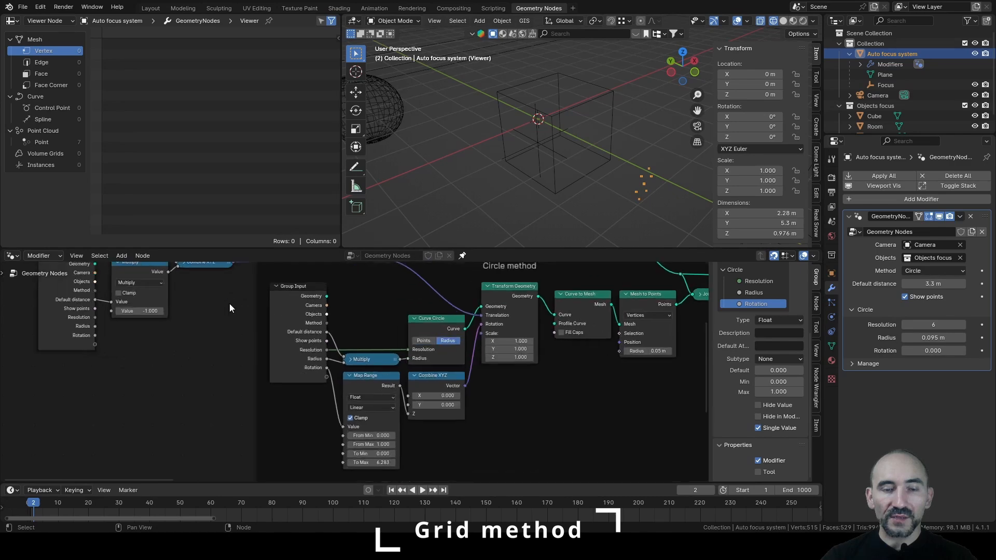
middle_click_drag(227, 304, 272, 369)
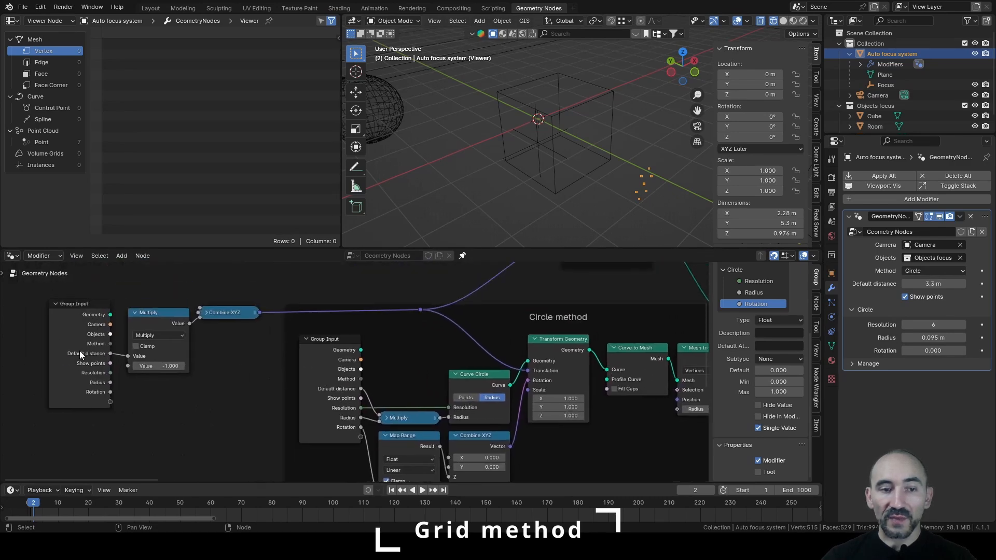
scroll(235, 348, "down", 4)
middle_click_drag(306, 405, 213, 328)
scroll(226, 290, "down", 2)
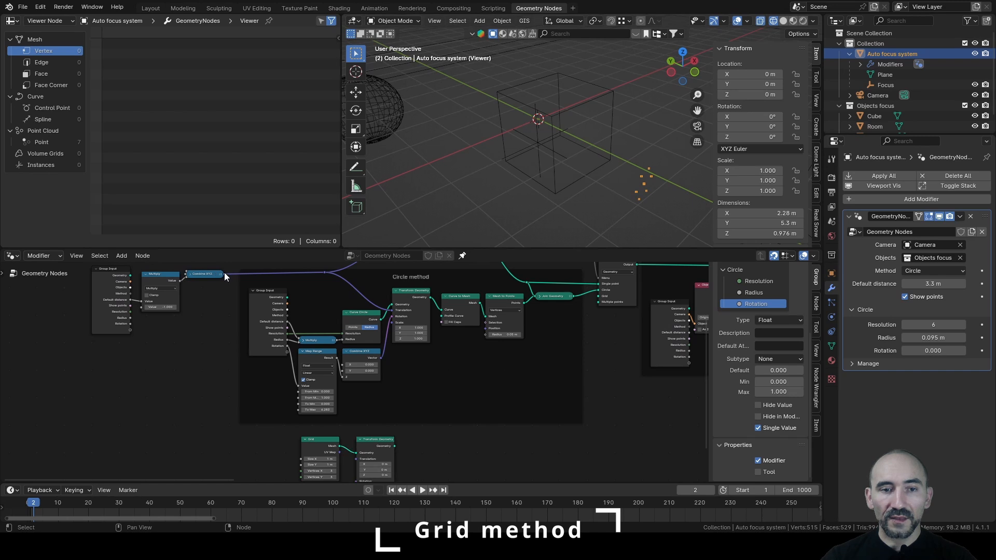
left_click_drag(223, 274, 353, 459)
middle_click_drag(368, 450, 436, 366)
- Route the Translation link beneath the Grid node with two reroutes, and save the file
scroll(435, 366, "up", 5)
right_click_drag(373, 338, 349, 338, "shift")
key("g")
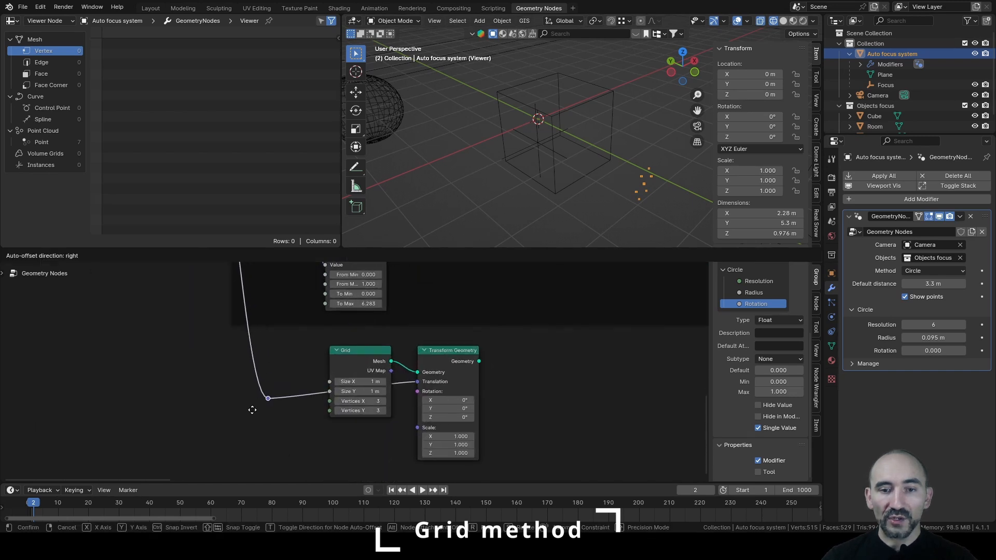
left_click(292, 435)
right_click_drag(323, 425, 336, 437, "shift")
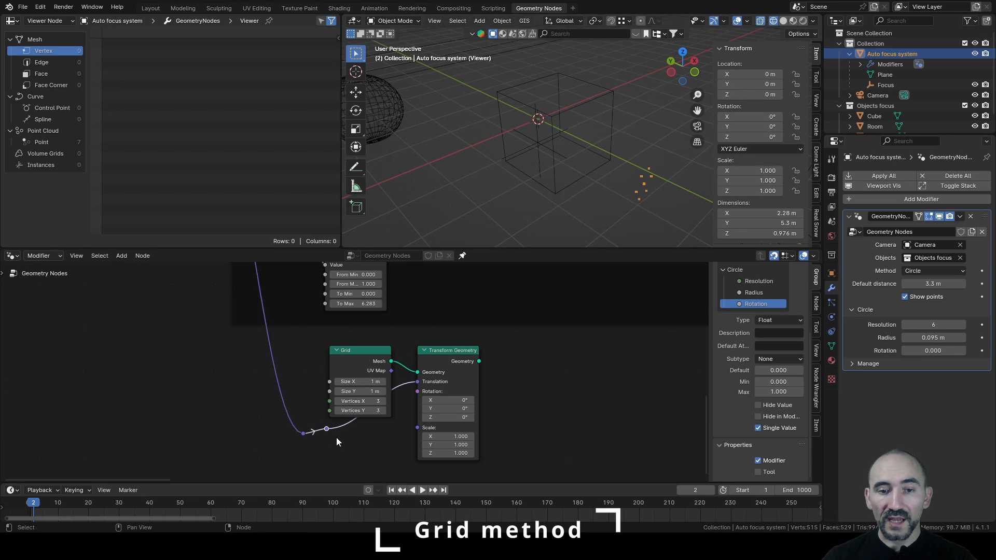
key("g")
left_click(410, 437)
key("ctrl+s")
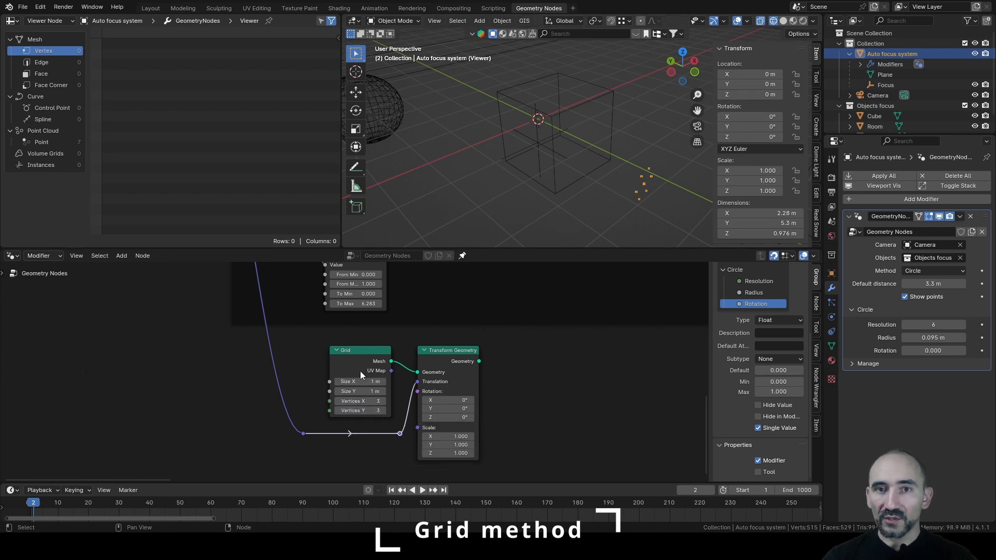
- Add a new panel named "Grid" to the node group interface
scroll(760, 367, "up", 5)
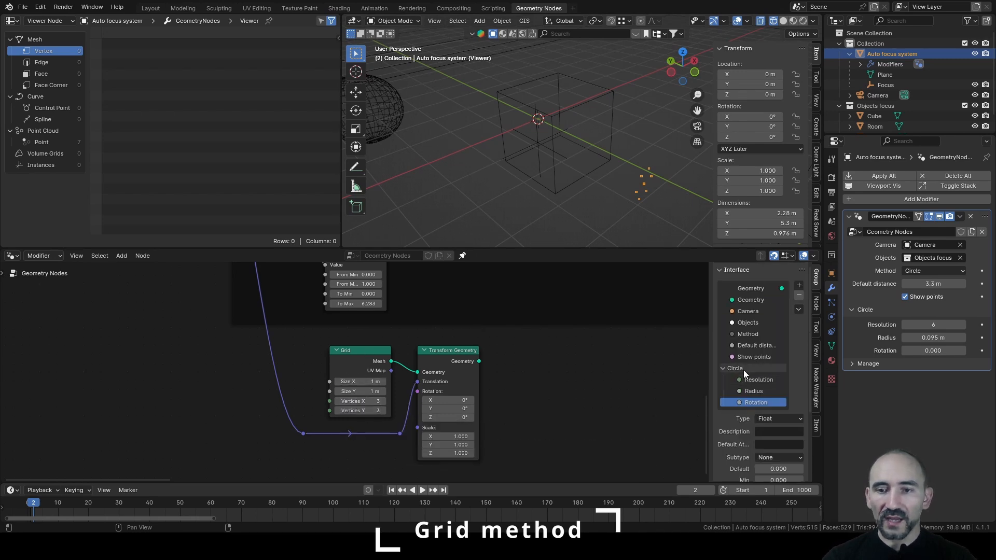
left_click(798, 285)
left_click(808, 322)
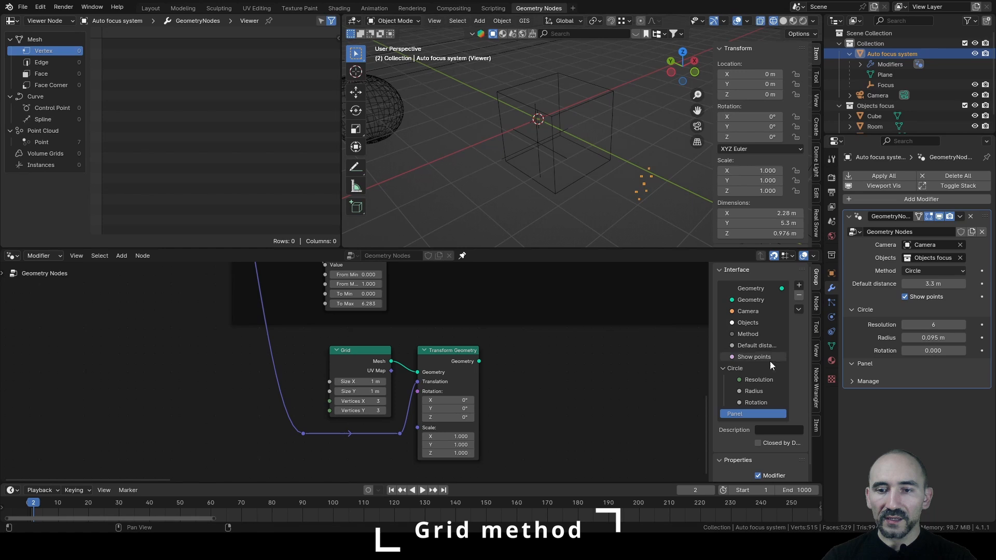
double_click(742, 413)
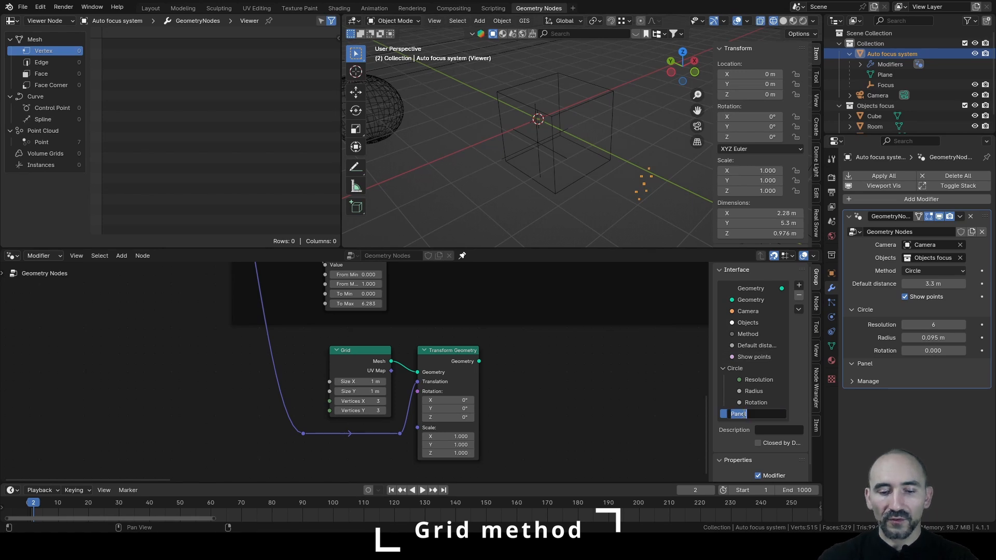
type("Grid")
key("Return")
- Add a Group Input beside the Grid node and expose Size X, Size Y, Vertices X and Vertices Y as group inputs
key("F3")
type("gro")
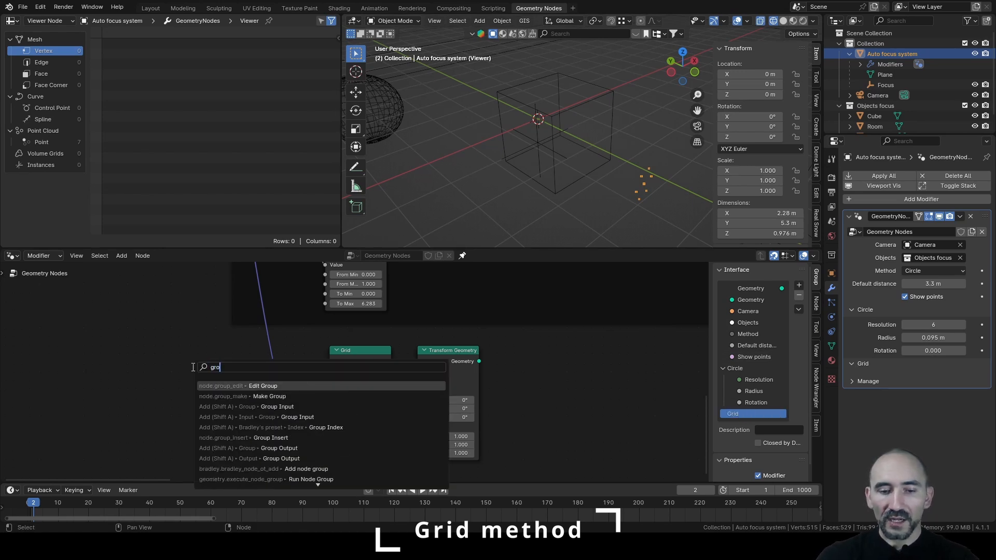
type("up in")
key("Return")
left_click_drag(191, 367, 139, 367)
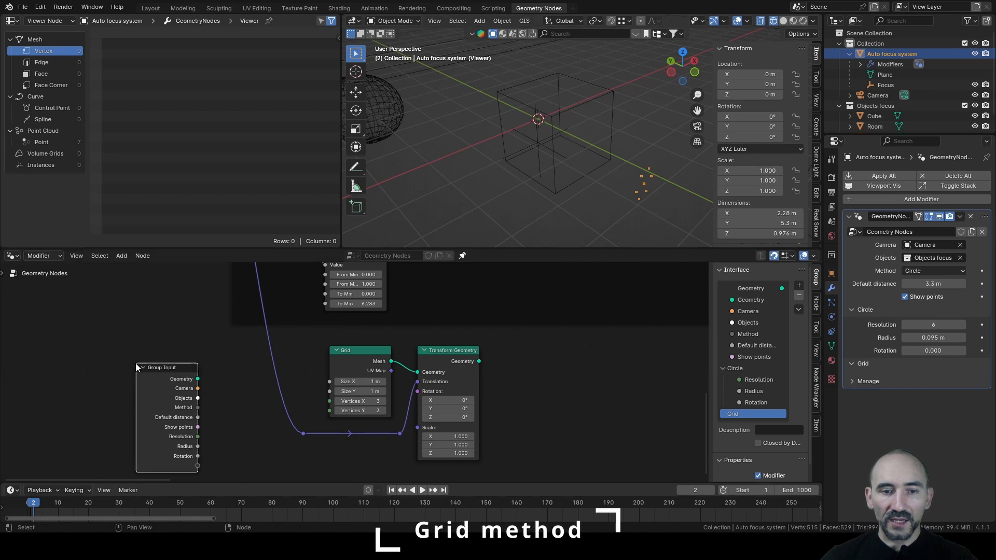
left_click_drag(329, 381, 198, 465)
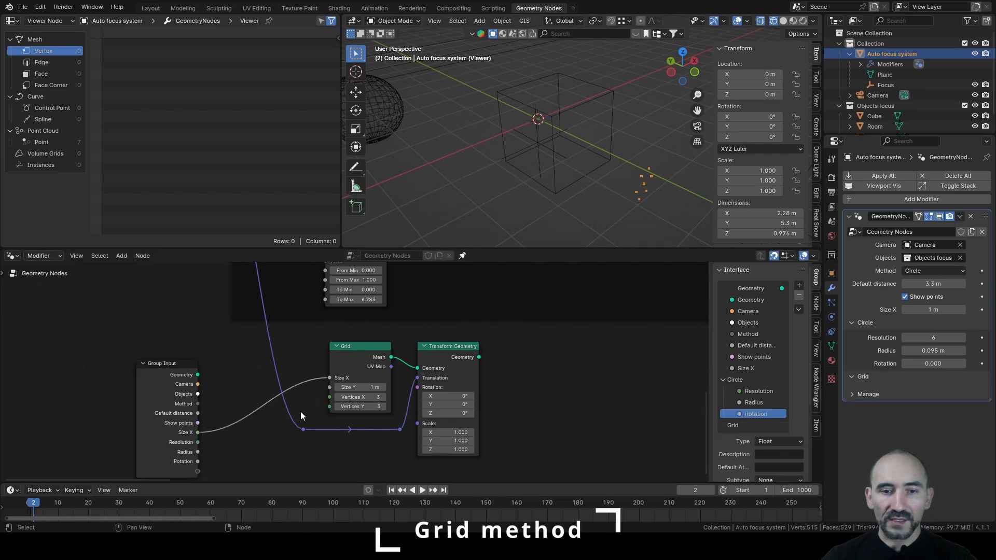
left_click_drag(322, 399, 198, 465)
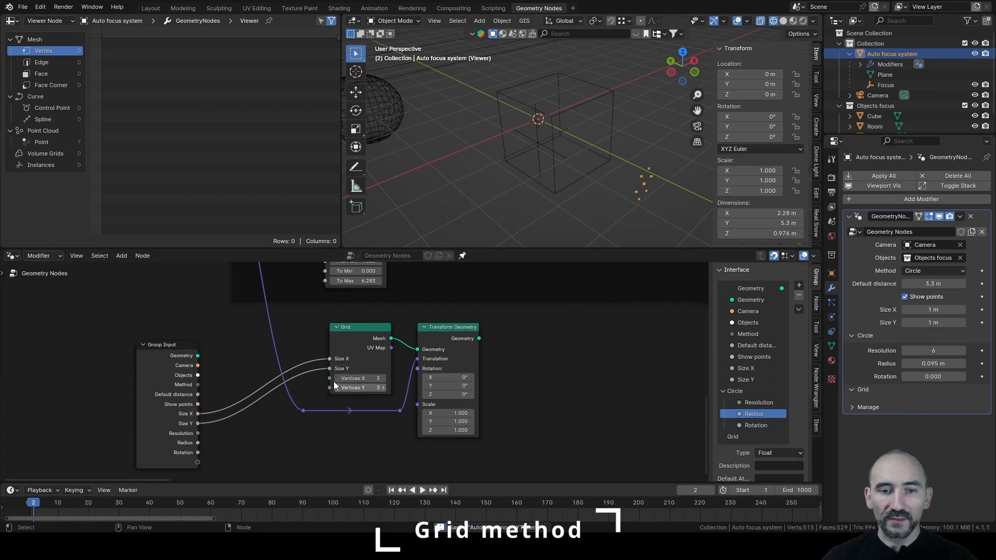
left_click_drag(330, 378, 199, 462)
left_click_drag(329, 387, 196, 443)
- Move the Size X, Size Y, Vertices X and Vertices Y inputs into the Grid panel of the interface
left_click_drag(749, 370, 750, 403)
left_click_drag(749, 369, 737, 447)
left_click_drag(746, 391, 733, 448)
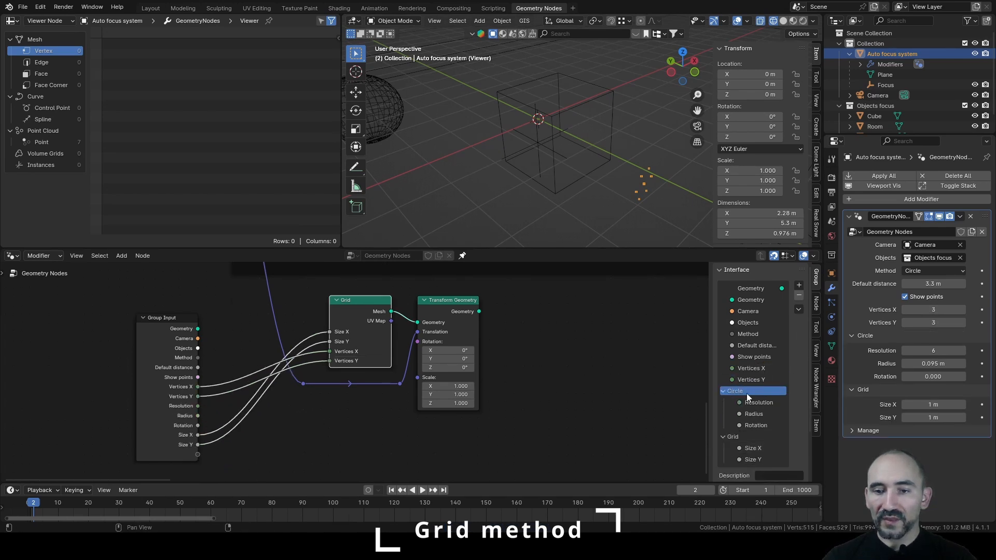
left_click_drag(746, 378, 741, 442)
scroll(411, 362, "down", 3)
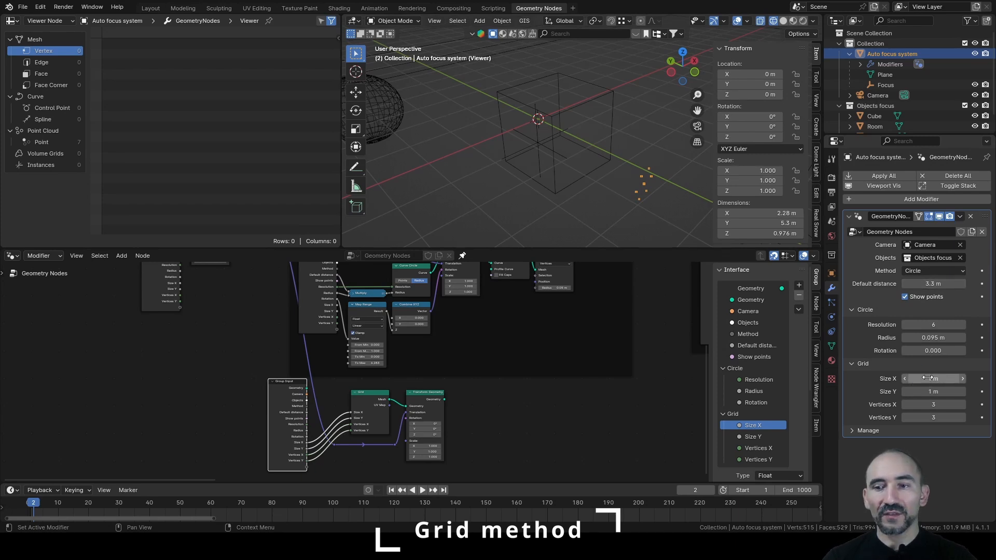
- Move the grid's Group Input aside and add a Multiply node that multiplies Size X by Default distance
middle_click_drag(640, 178, 579, 145)
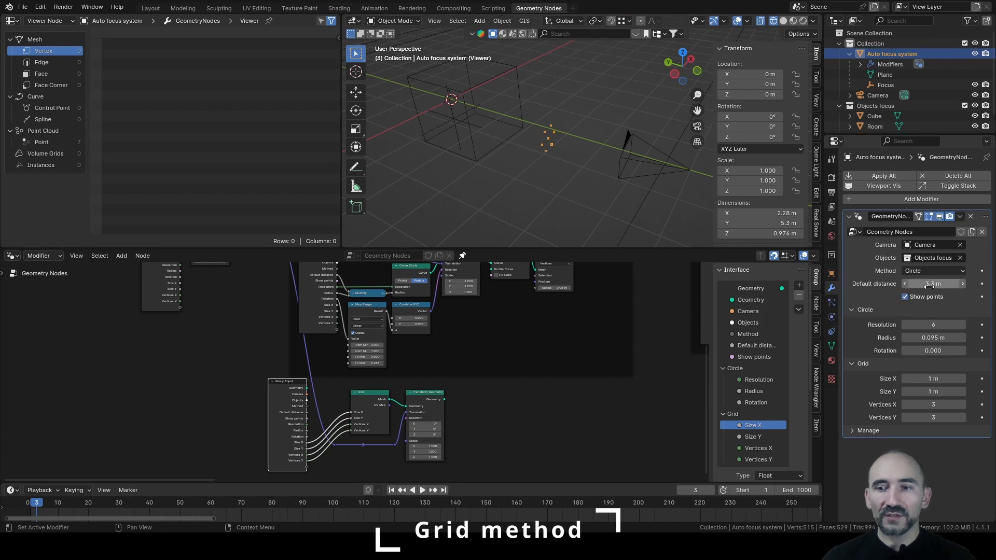
middle_click_drag(480, 413, 511, 406)
scroll(505, 404, "up", 3)
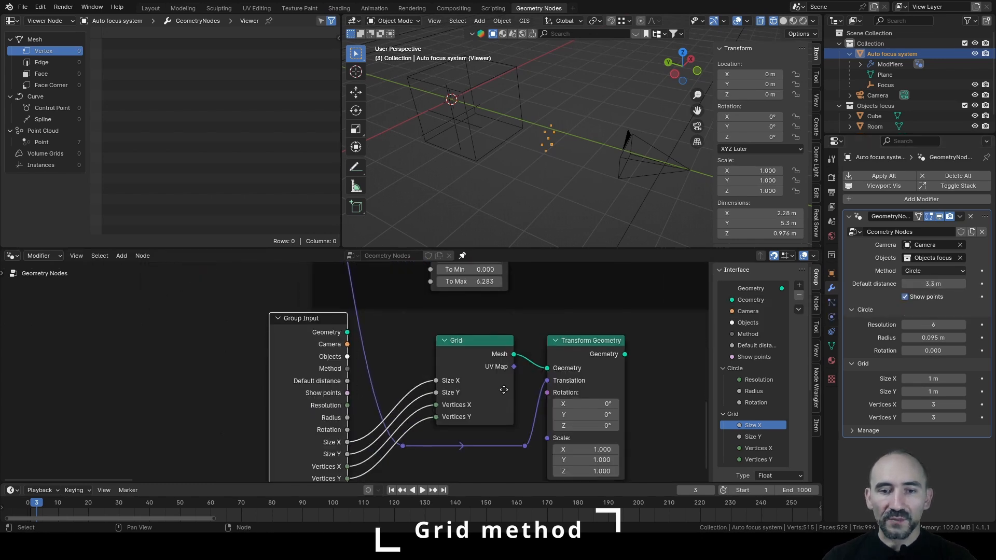
left_click_drag(332, 363, 237, 363)
left_click_drag(261, 348, 308, 334)
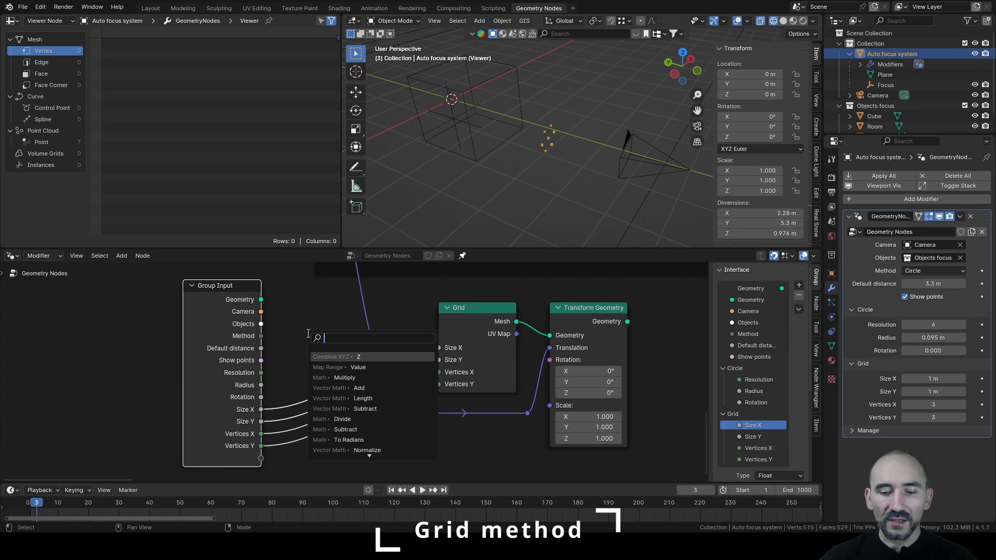
type("mult")
key("Return")
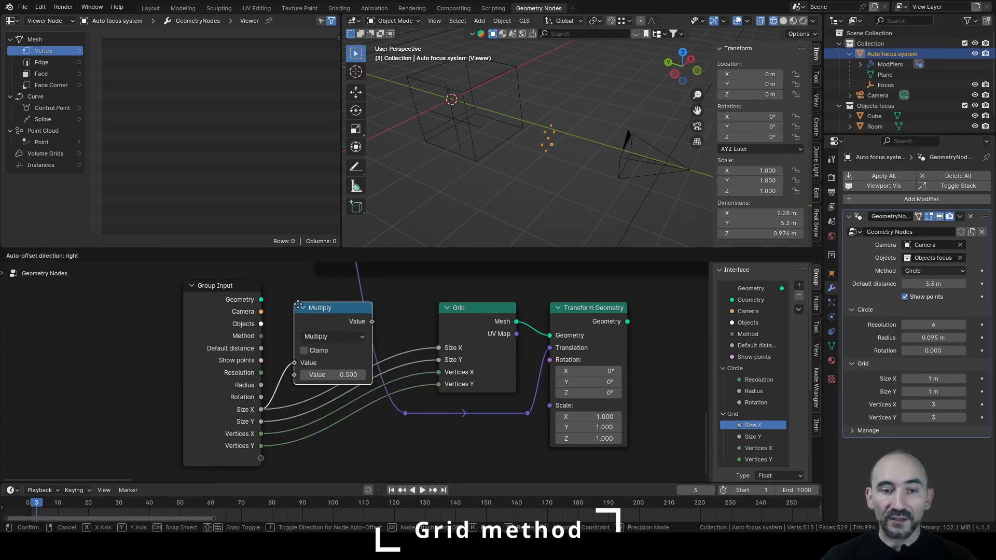
left_click(296, 310)
left_click_drag(261, 348, 296, 374)
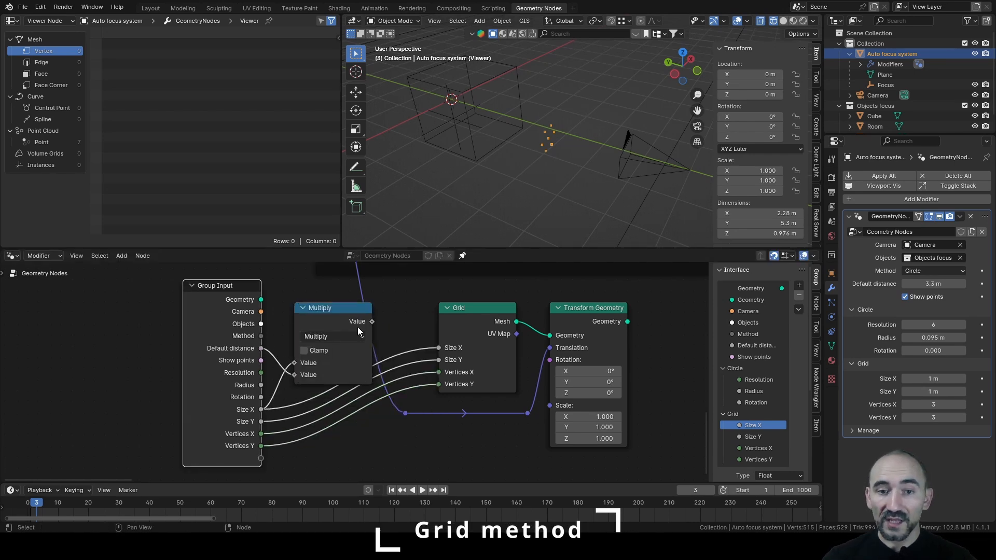
- Connect the Multiply result to the Grid's Size X, then collapse the Multiply node and swap its inputs
left_click_drag(371, 322, 438, 347)
key("h")
left_click_drag(321, 312, 314, 342)
key("alt+s")
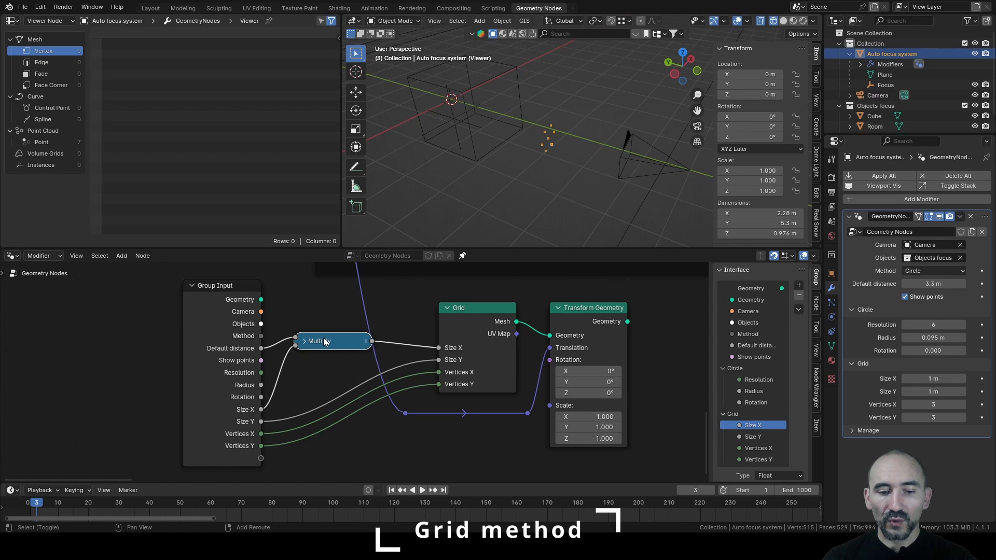
- Duplicate the Multiply node, feed it Default distance and Size Y, and connect its result to the Grid's Size Y
key("shift+d")
left_click(321, 368)
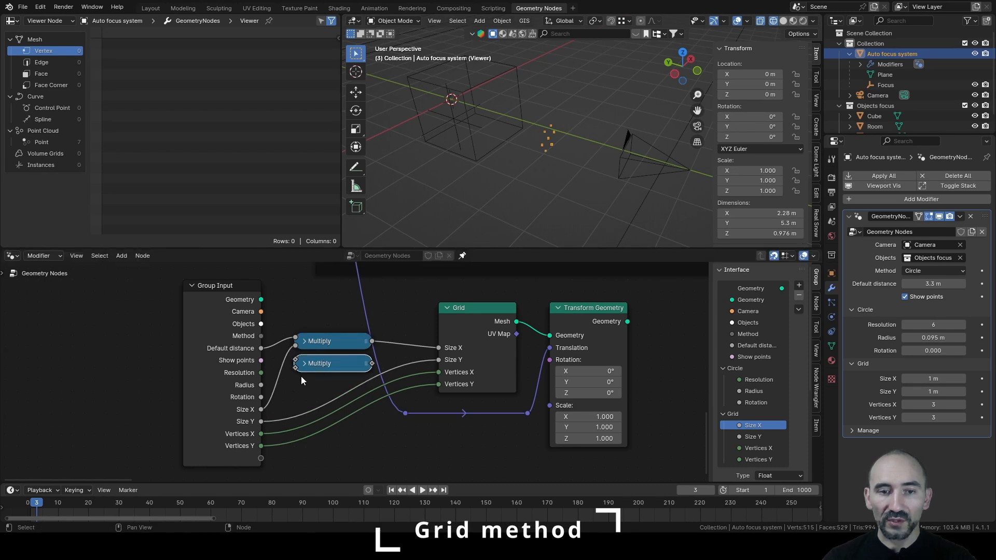
left_click_drag(261, 348, 296, 359)
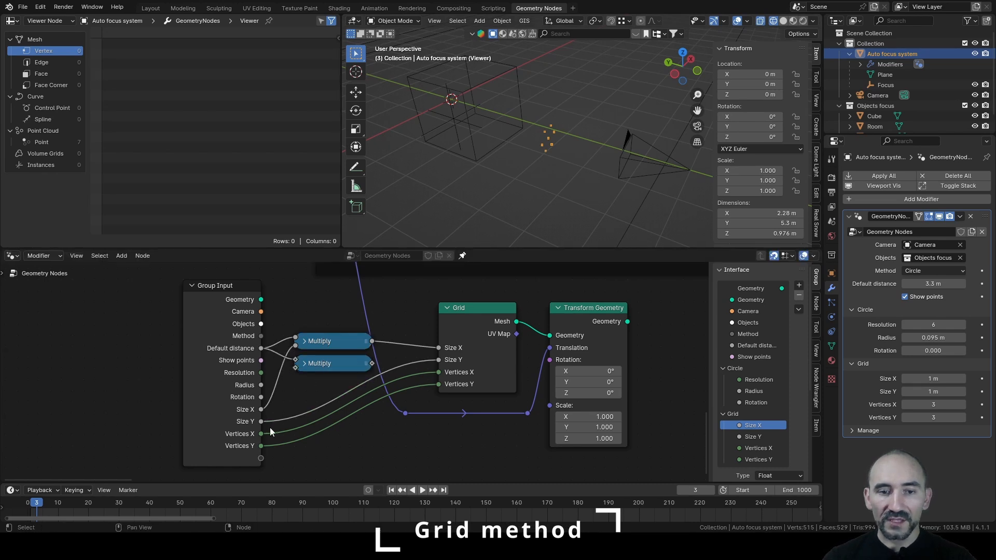
left_click_drag(260, 421, 295, 368)
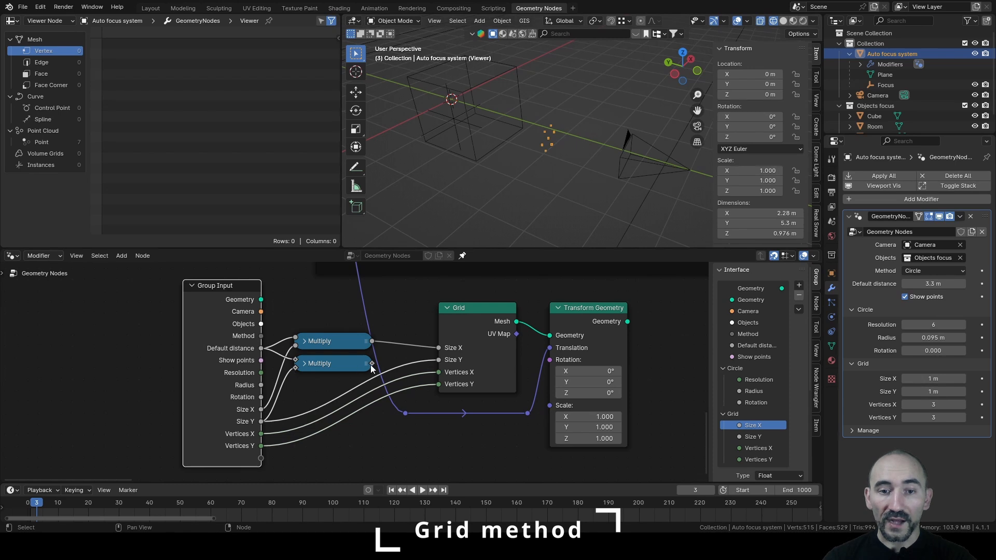
left_click_drag(372, 363, 434, 362)
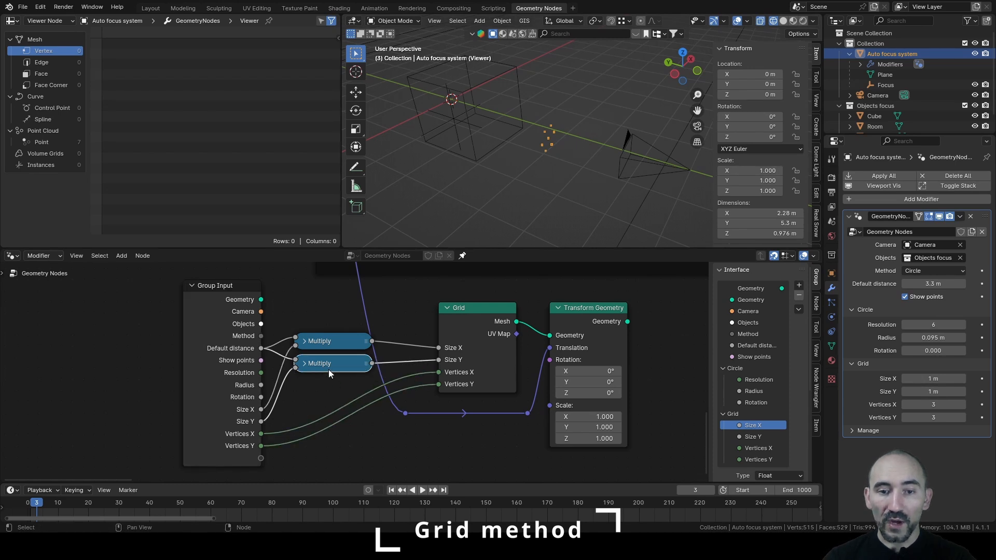
- Add a Mesh to Points node after the grid's Transform Geometry node
scroll(328, 369, "right", 6, "ctrl")
left_click_drag(297, 325, 349, 340)
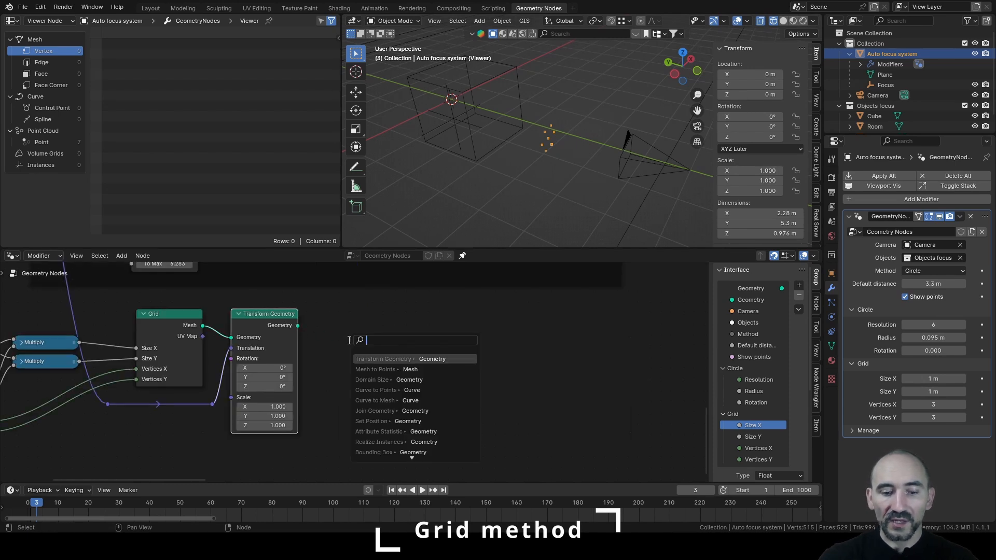
type("mesh to p")
key("Return")
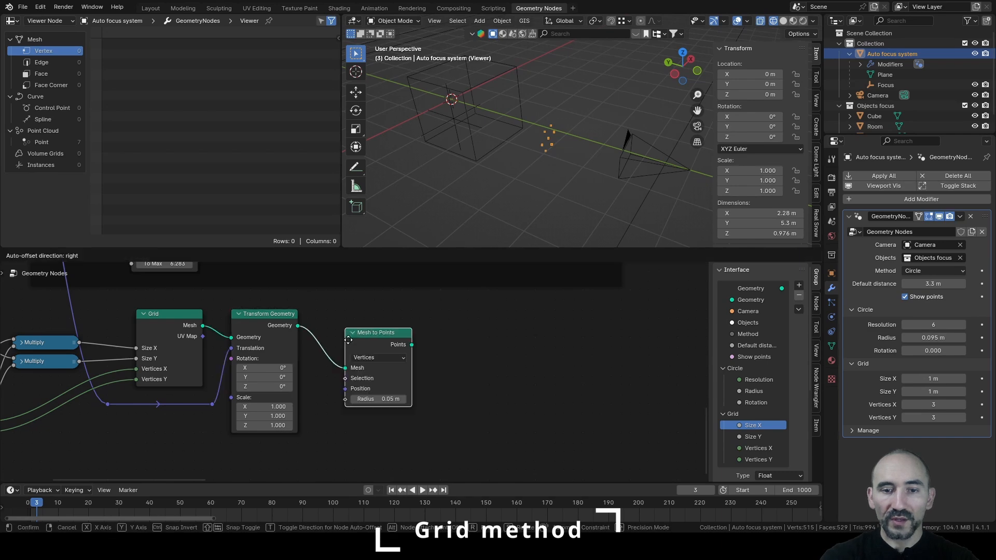
left_click(348, 340)
- Join the grid points with the single point in a new Join Geometry node and connect it to the Menu Switch's Grid input
scroll(404, 401, "down", 3)
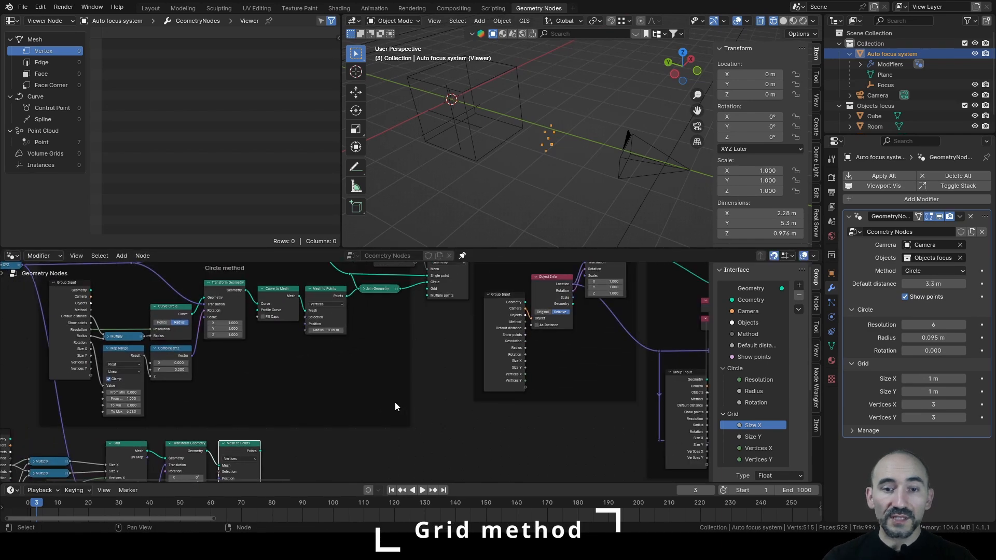
left_click_drag(261, 451, 362, 381)
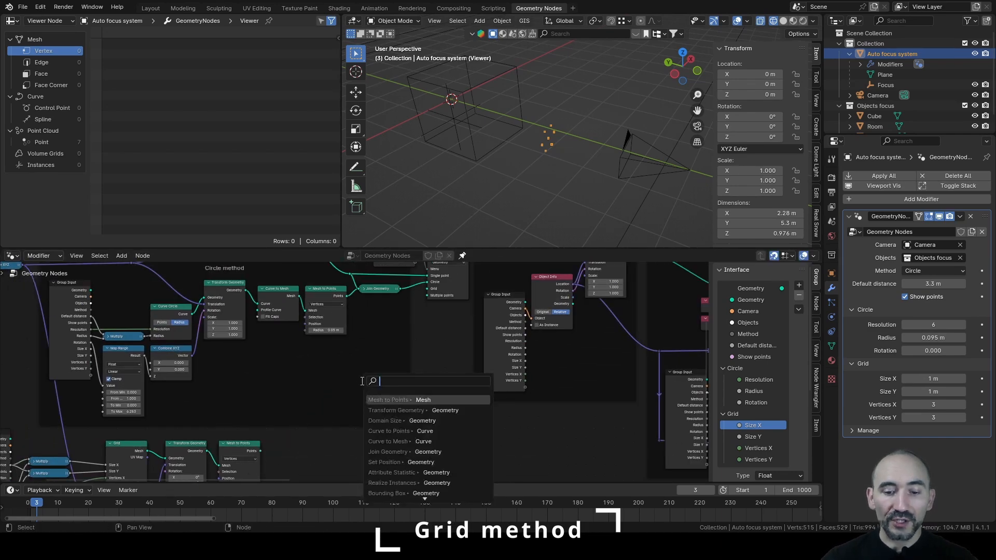
type("jo")
key("Return")
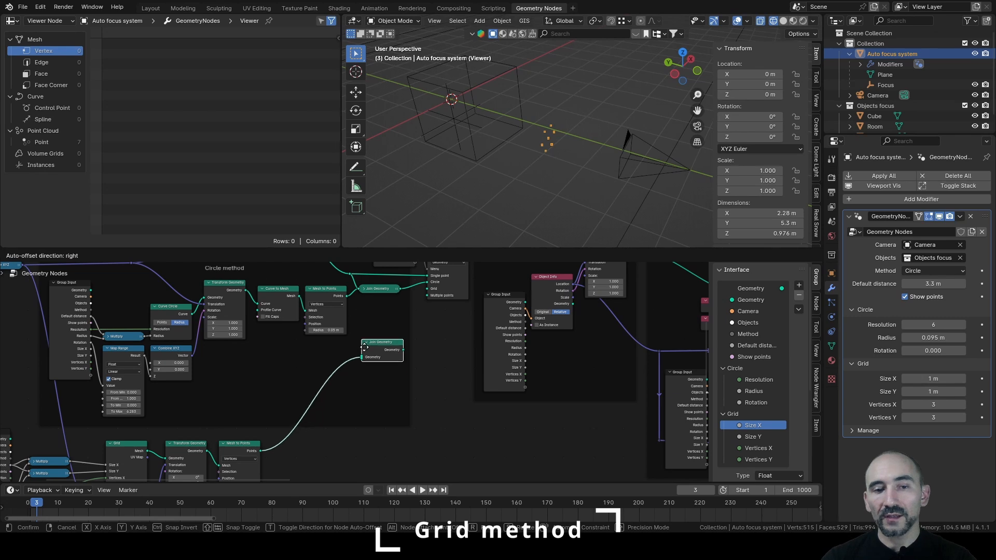
left_click(362, 346)
left_click_drag(350, 275, 427, 288)
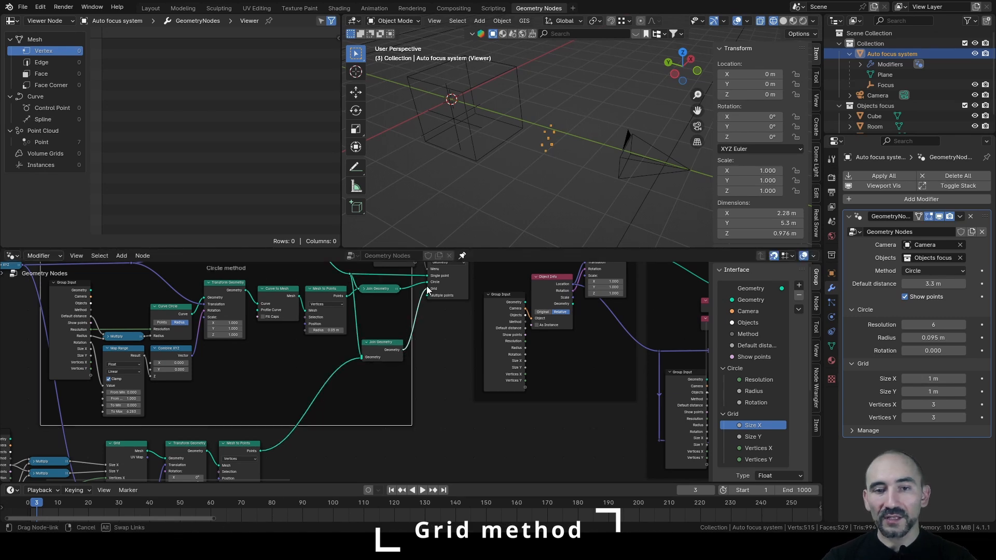
scroll(468, 366, "up", 3)
middle_click_drag(468, 366, 454, 380)
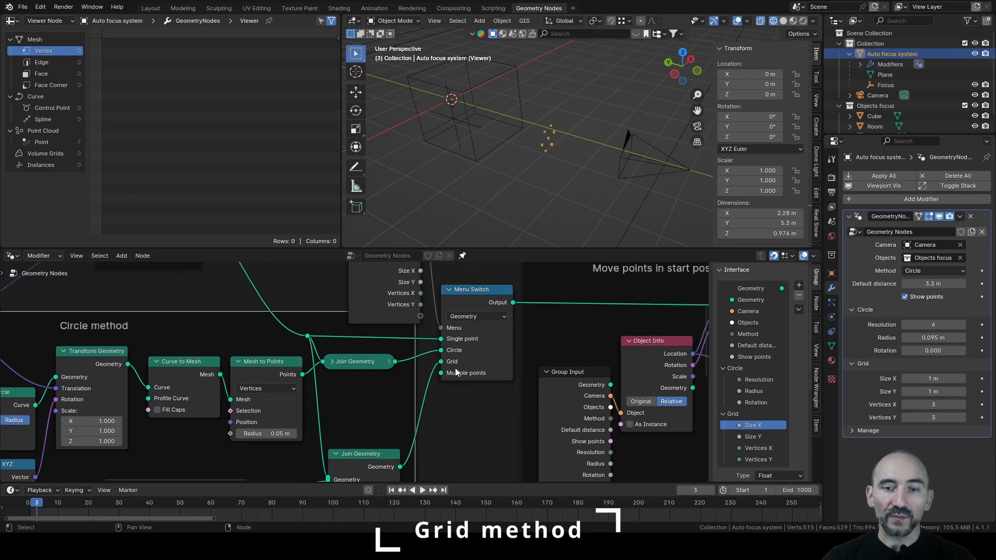
- Frame the grid nodes together, label the frame "Grid method", and reposition it below the circle method
left_click_drag(95, 339, 420, 458)
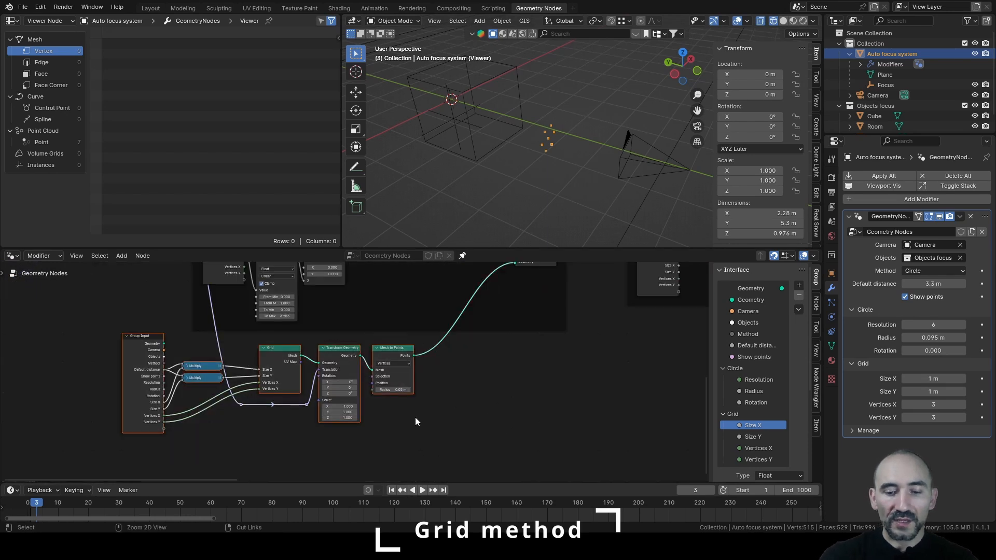
key("ctrl+j")
key("F2")
type("Grid method")
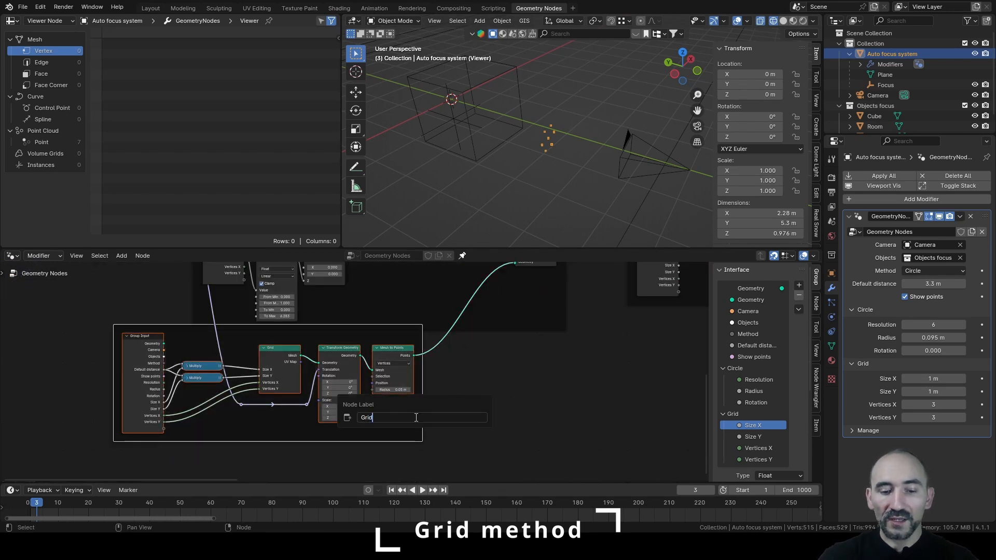
key("Return")
left_click_drag(414, 418, 494, 437)
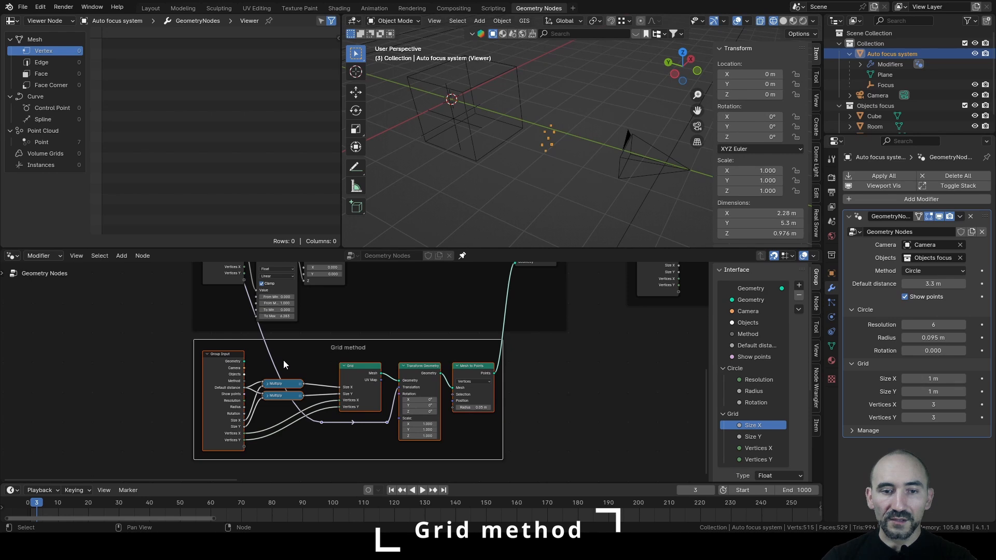
- Hide the unused sockets of the Grid method's Group Input, tidy the positions of that node and the reroute, and save the file
left_click(229, 375)
key("ctrl+h")
left_click_drag(228, 375, 229, 398)
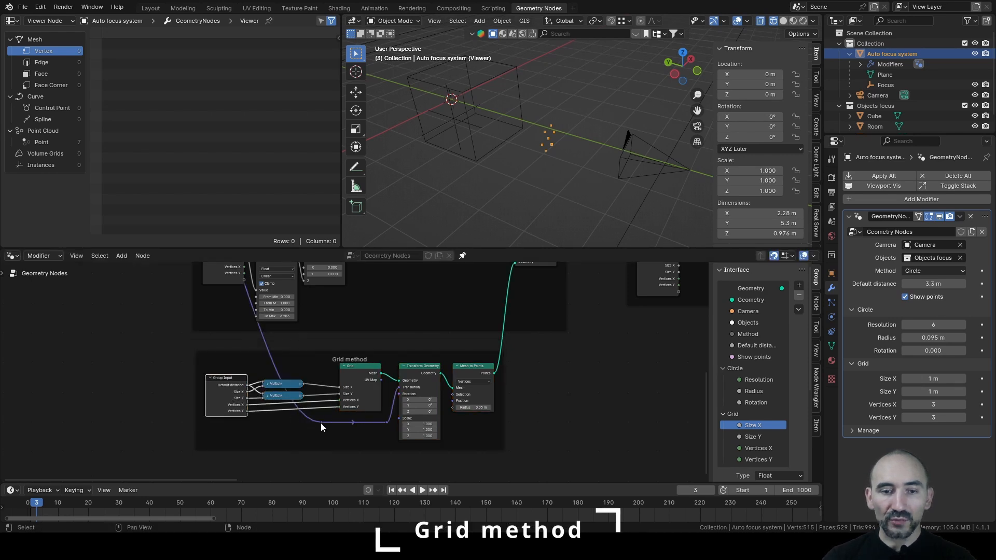
left_click_drag(320, 422, 187, 422)
key("ctrl+s")
- Collapse the grid's Join Geometry node and place a duplicate of it just below
scroll(456, 387, "down", 5)
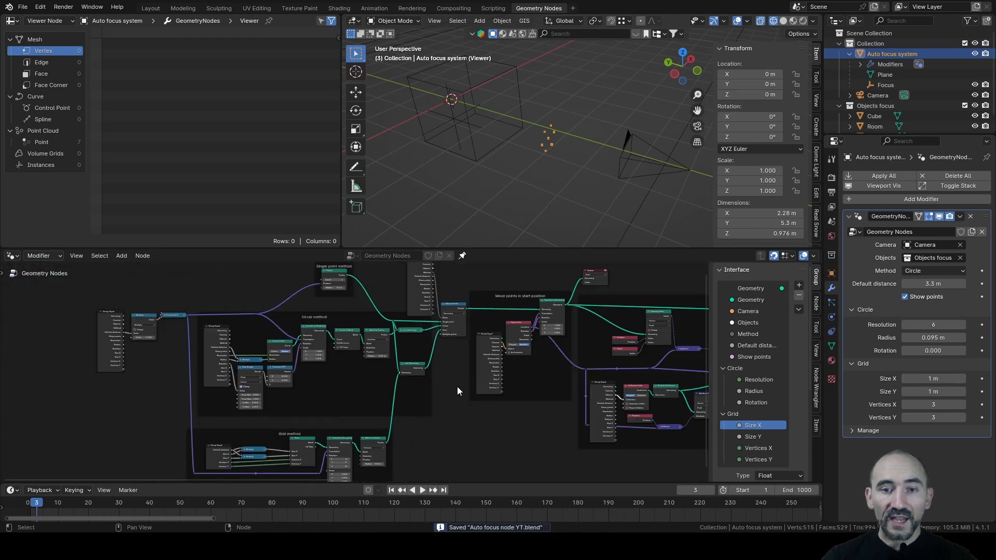
middle_click_drag(456, 384, 558, 295)
scroll(566, 321, "up", 5)
scroll(566, 320, "down", 5)
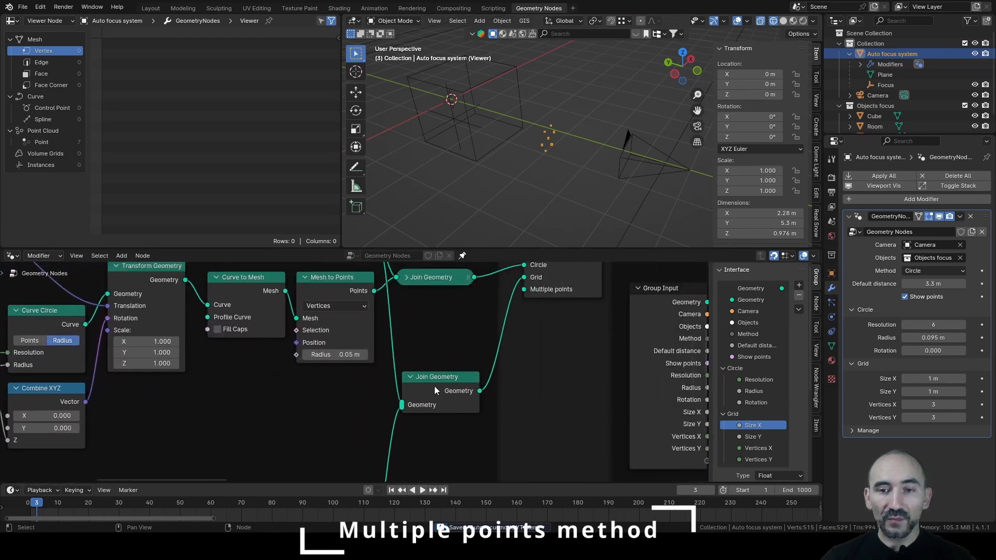
scroll(416, 360, "down", 1)
scroll(417, 365, "down", 3)
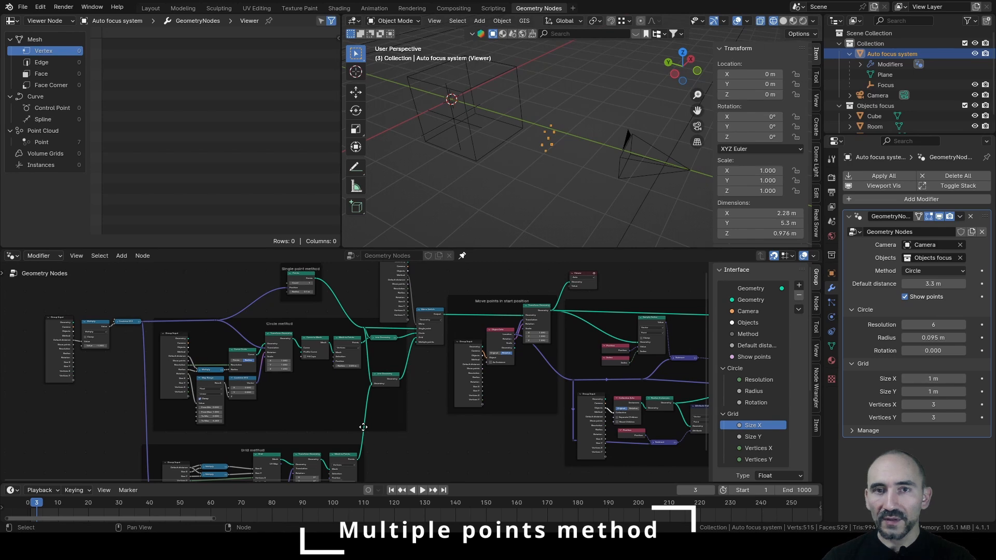
scroll(332, 325, "up", 2)
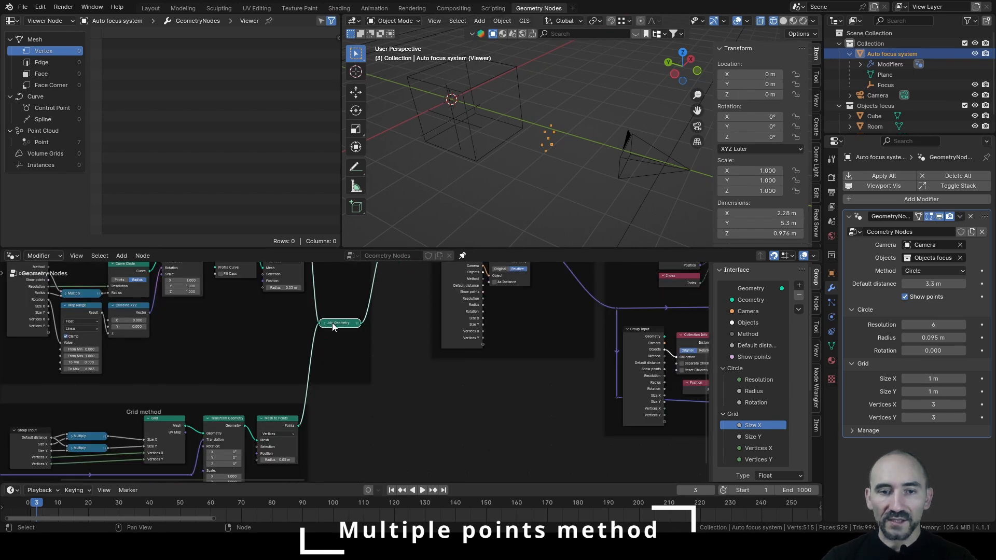
middle_click_drag(331, 323, 322, 387)
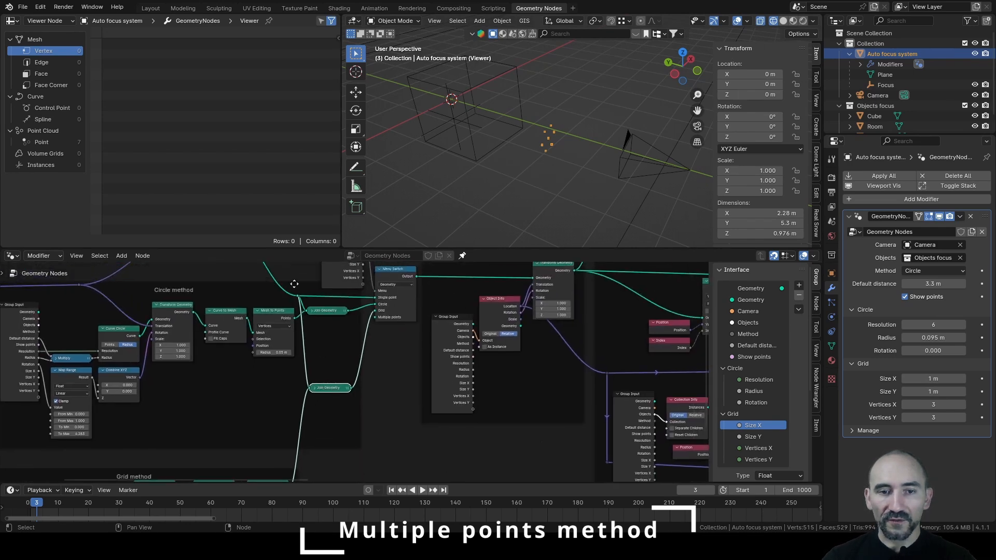
scroll(304, 396, "down", 3, "shift")
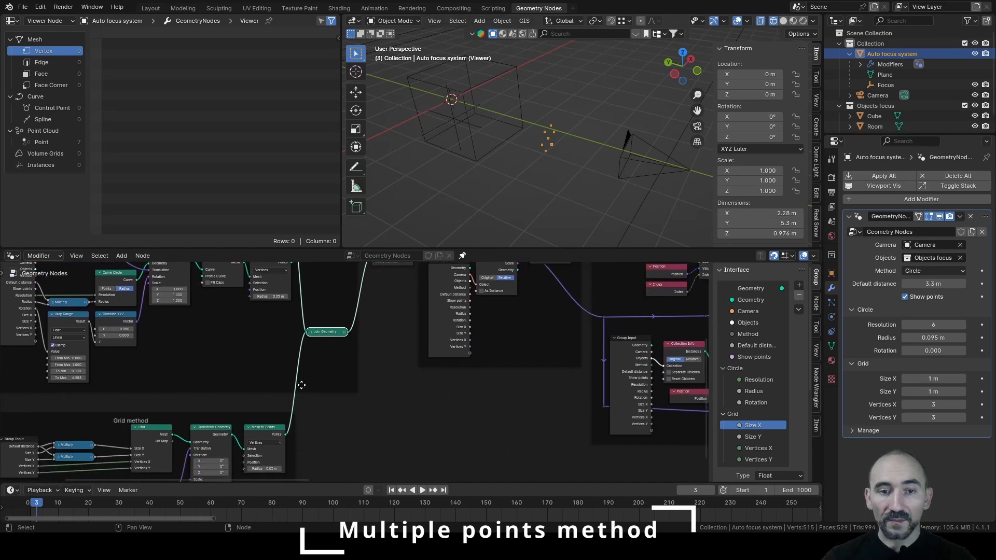
scroll(301, 385, "up", 2, "shift")
key("shift+d")
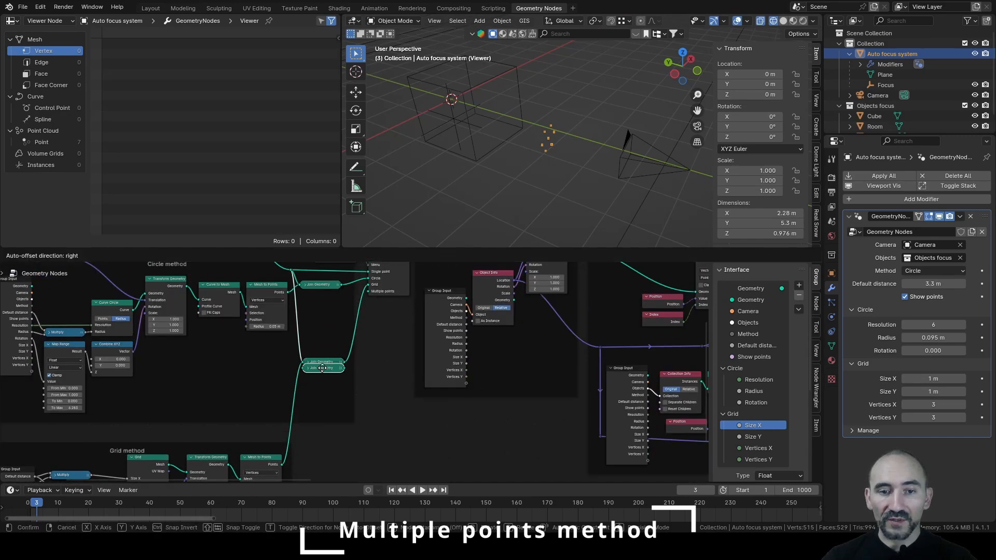
left_click(325, 393)
- Join the grid points with the circle's Mesh to Points output in the duplicated Join Geometry, feed the Menu Switch's Multiple points input, and save
scroll(347, 375, "up", 3)
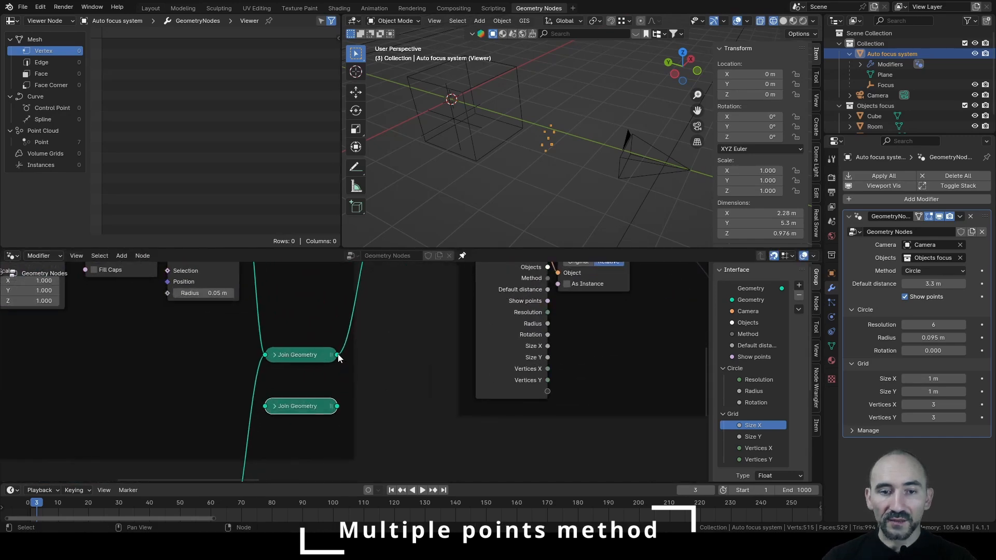
left_click_drag(337, 356, 265, 406)
scroll(293, 300, "down", 3)
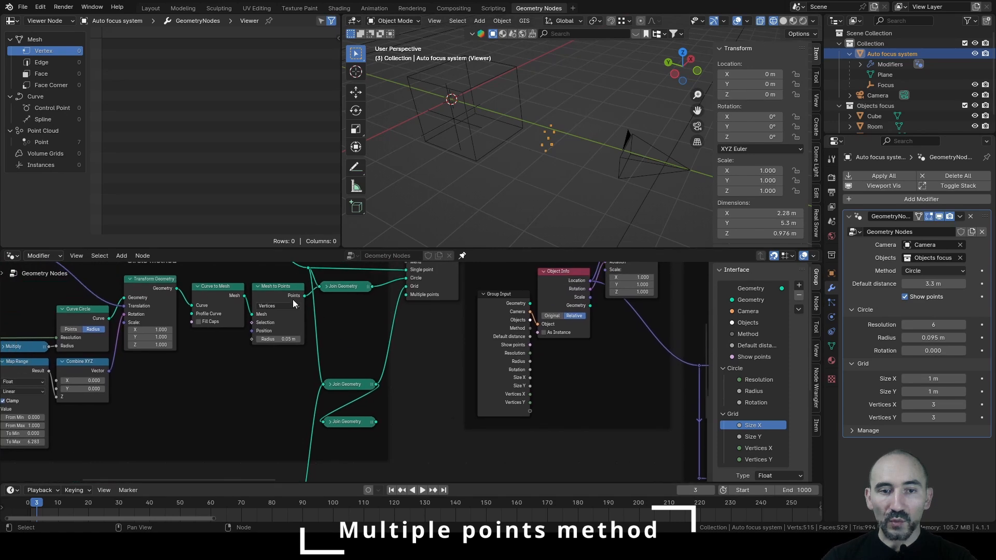
left_click_drag(305, 298, 411, 298)
key("ctrl+s")
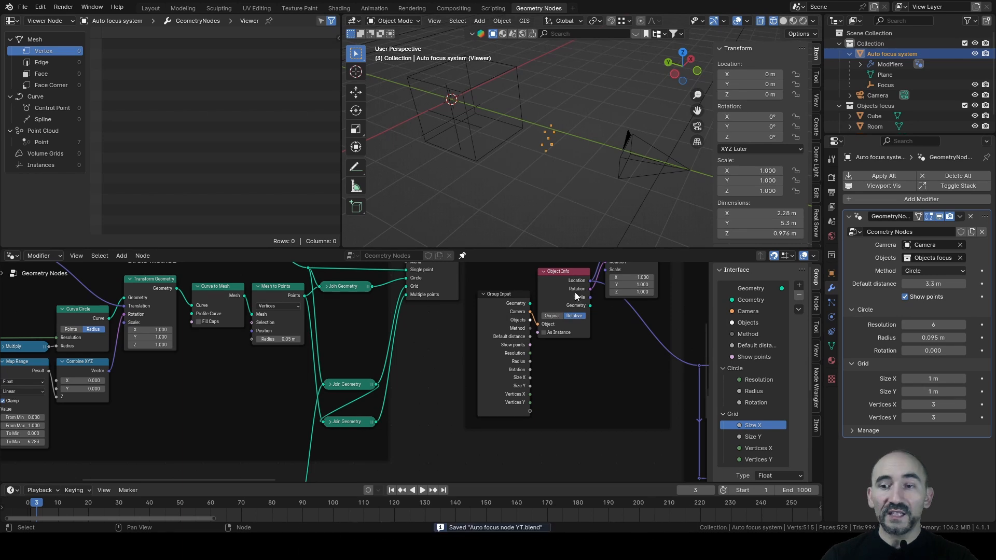
- Switch the modifier's Method to Grid and set Size X and Size Y to 0.1 m with Vertices X and Y at 2
left_click(945, 271)
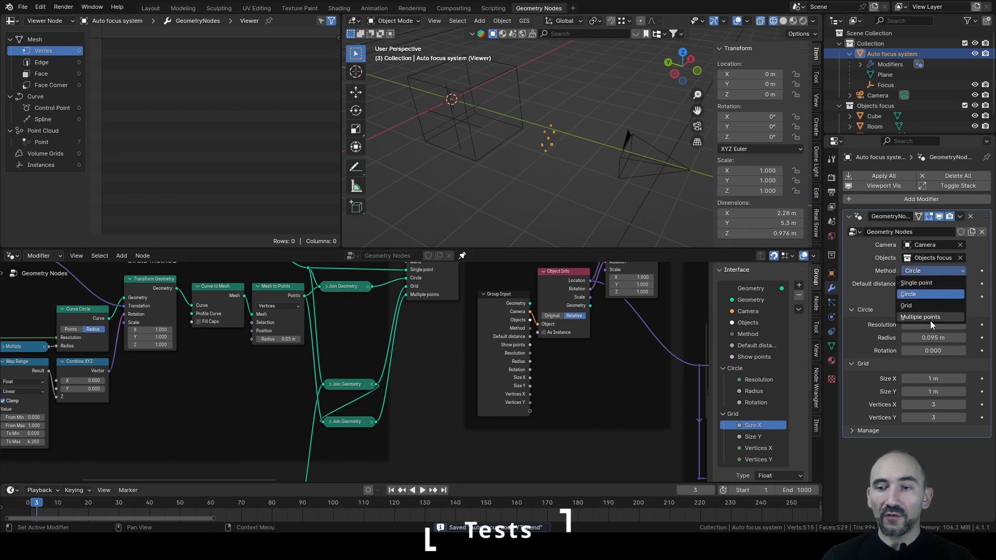
left_click(925, 306)
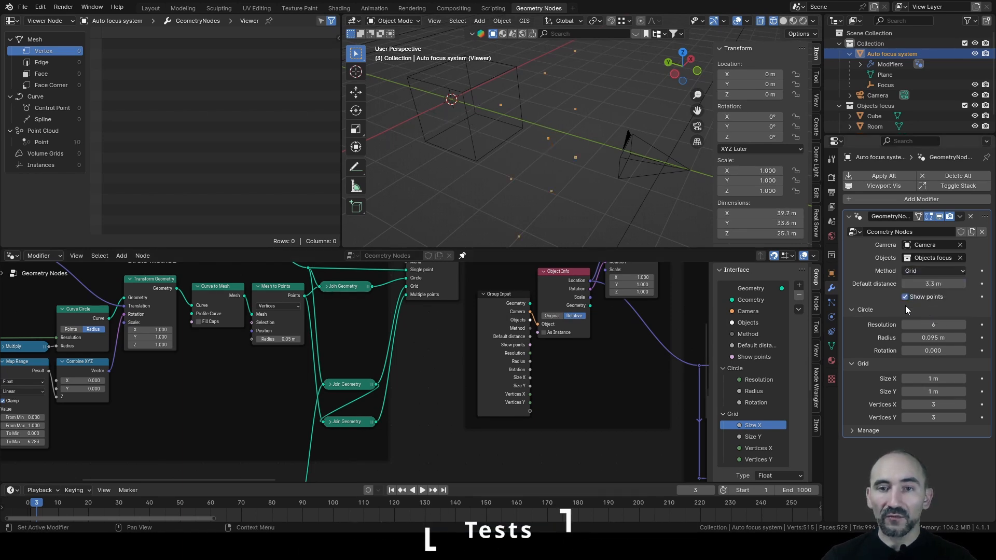
middle_click_drag(689, 179, 572, 131)
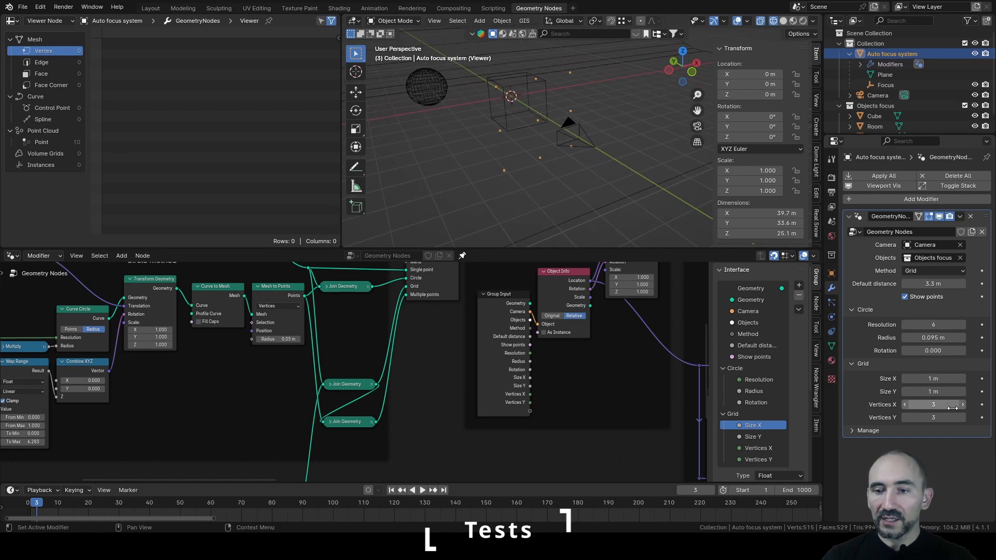
left_click(930, 379)
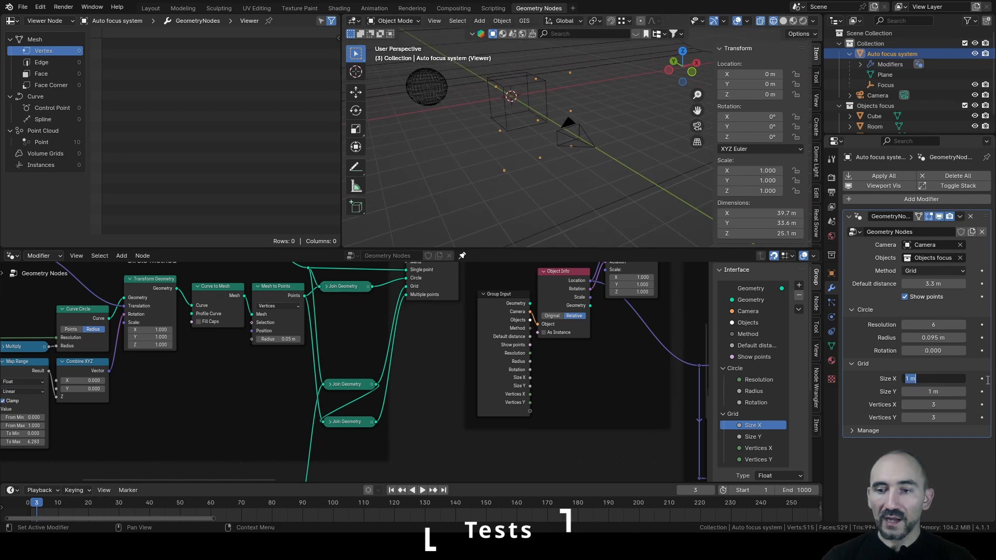
type("0.1")
key("Tab")
type("0.1")
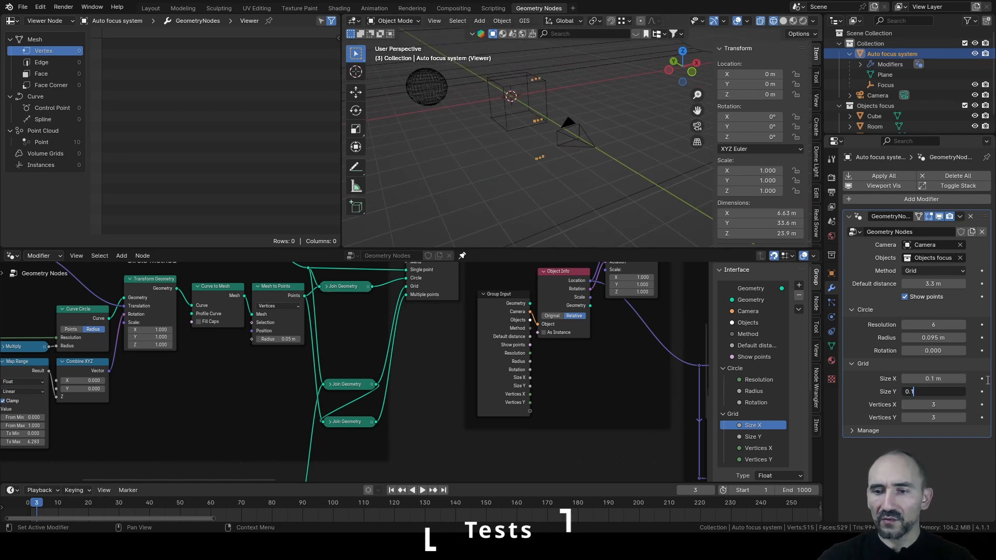
key("Tab")
type("2")
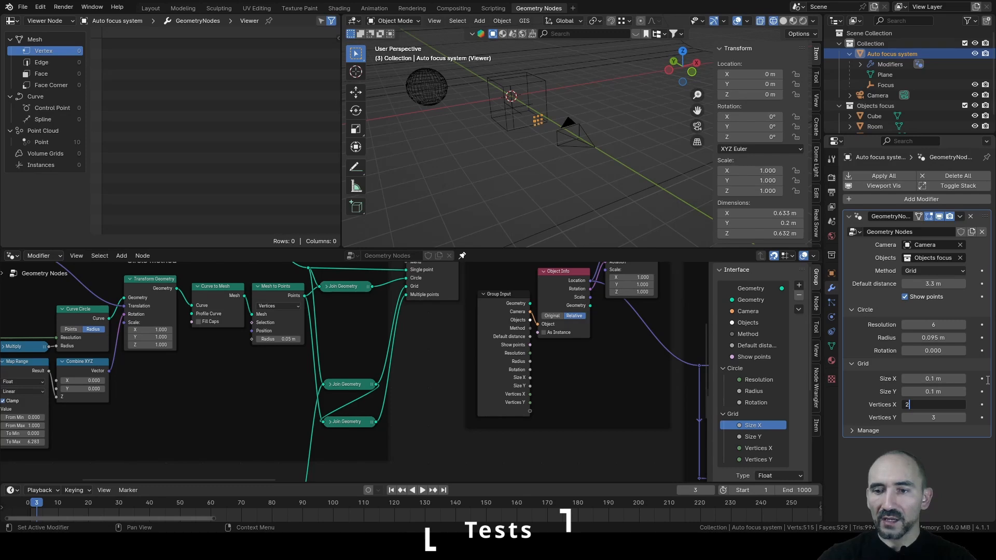
key("Tab")
type("2")
key("Return")
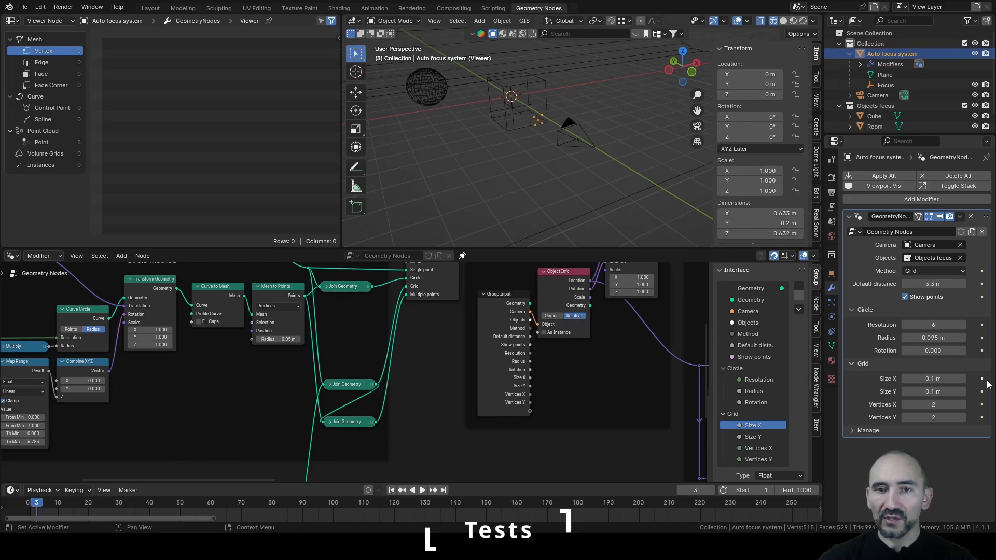
- Look through the camera and toggle Show points to check the grid's focus points
key("KP_0")
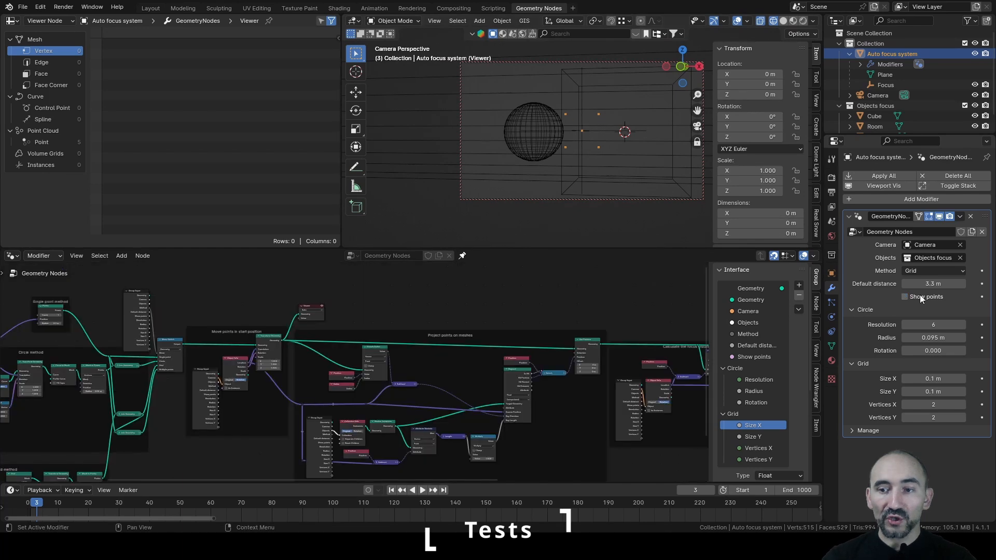
left_click(919, 296)
left_click(920, 296)
left_click(919, 296)
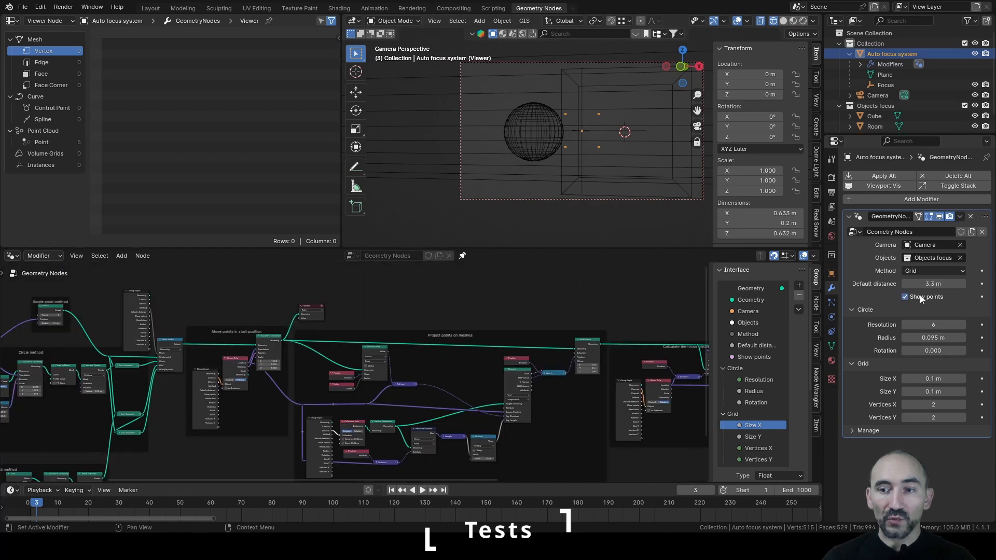
- Delete the Viewer node attached to the start-position Transform Geometry and save the file
middle_click_drag(298, 349, 385, 349)
scroll(386, 349, "up", 4)
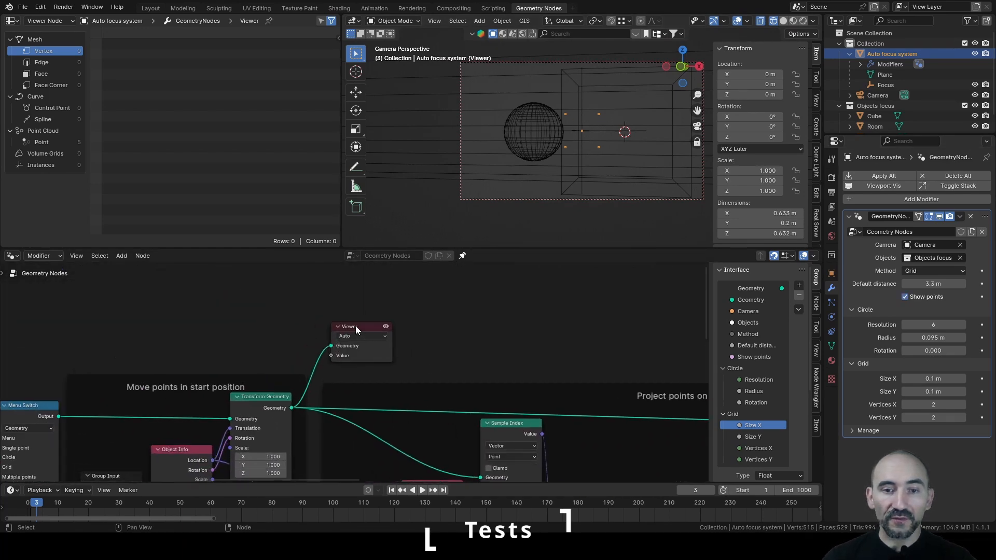
left_click(355, 327)
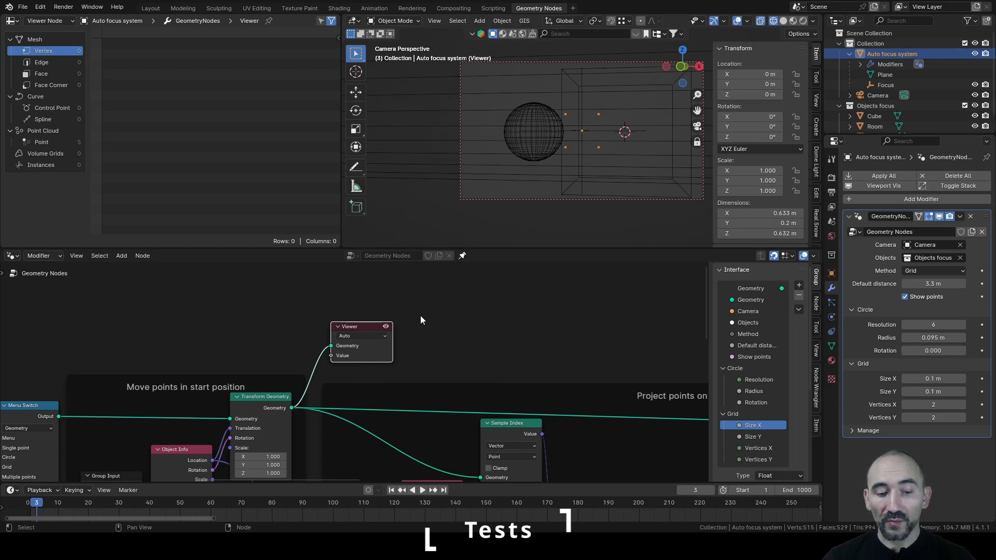
key("x")
key("ctrl+s")
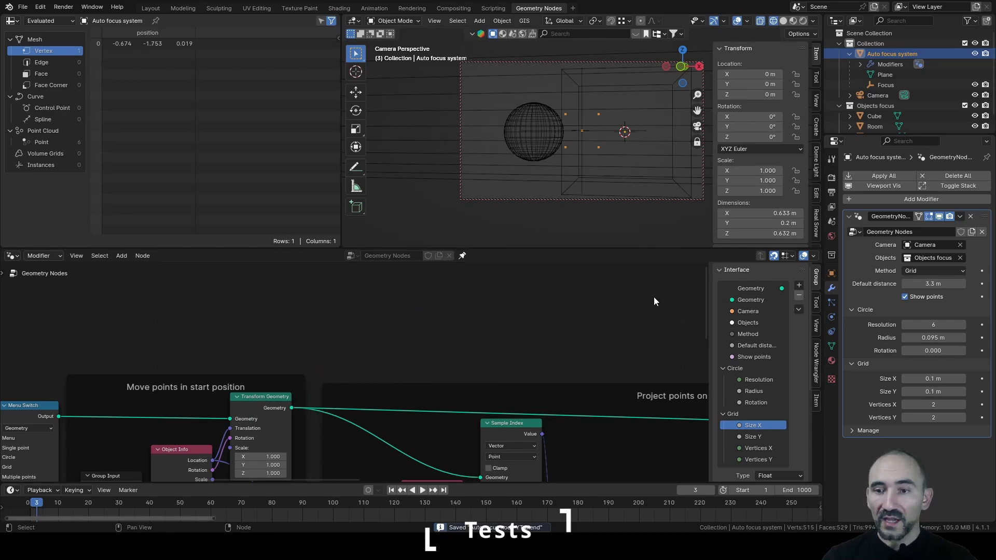
- Test the Show points option with the Viewer node gone and leave it turned off
left_click(919, 298)
left_click(919, 298)
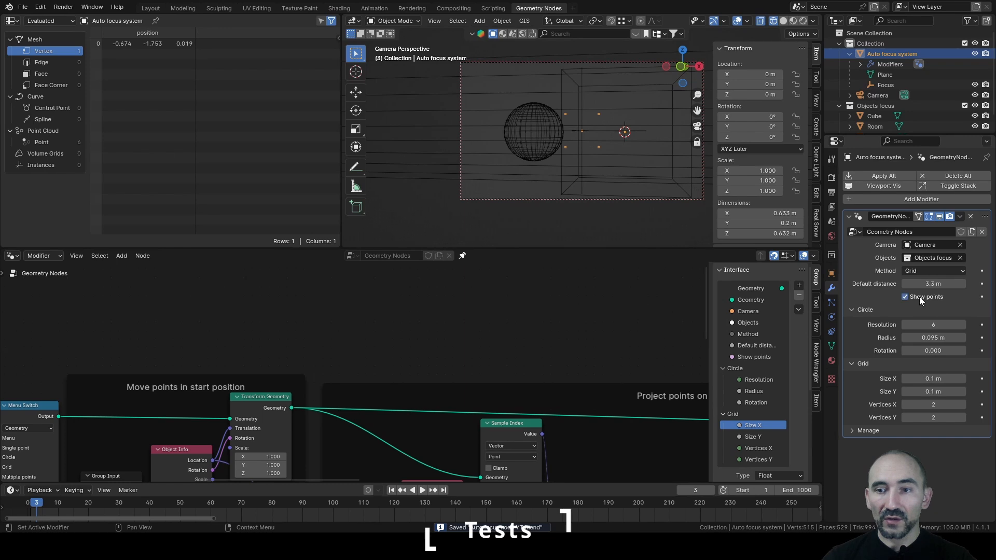
left_click(919, 297)
left_click(919, 296)
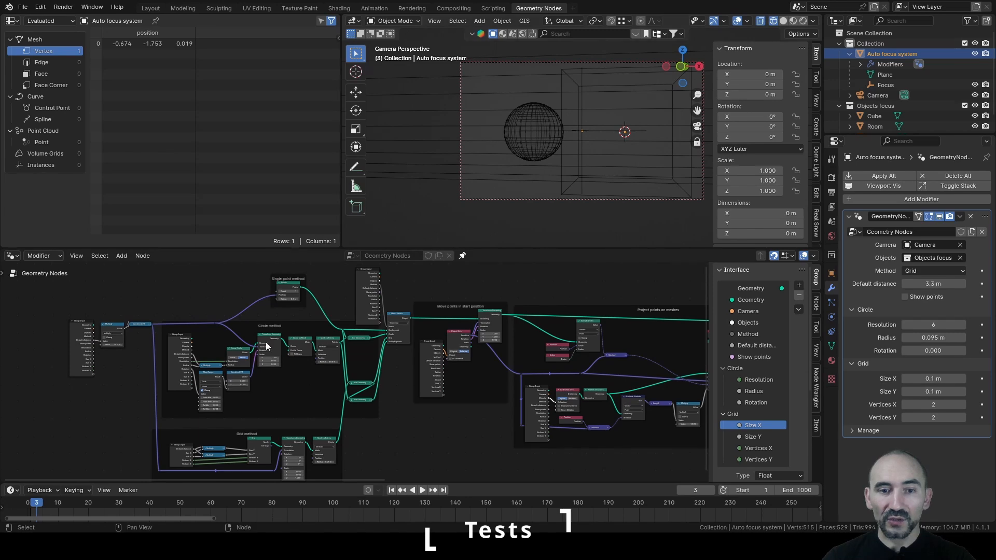
middle_click_drag(256, 376, 266, 375)
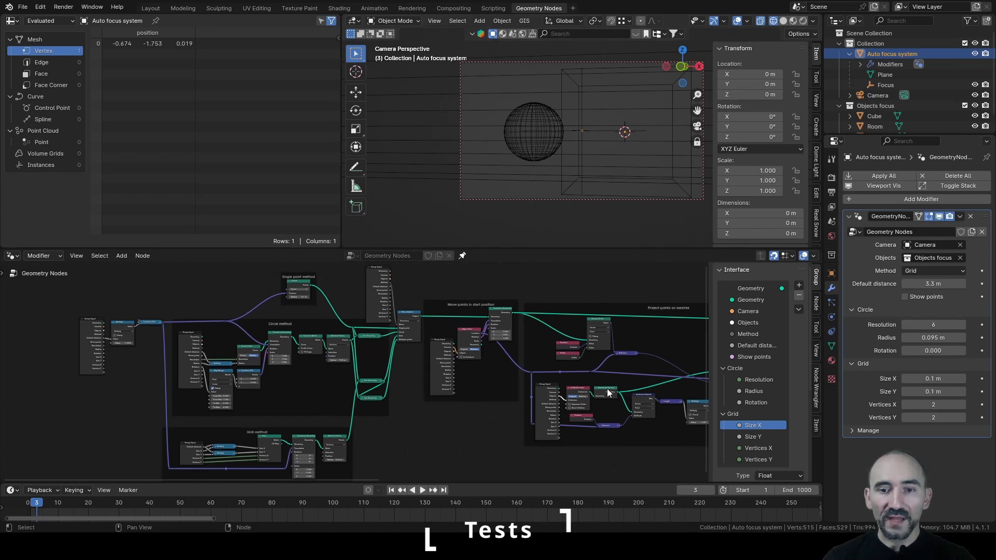
middle_click_drag(252, 408, 357, 370)
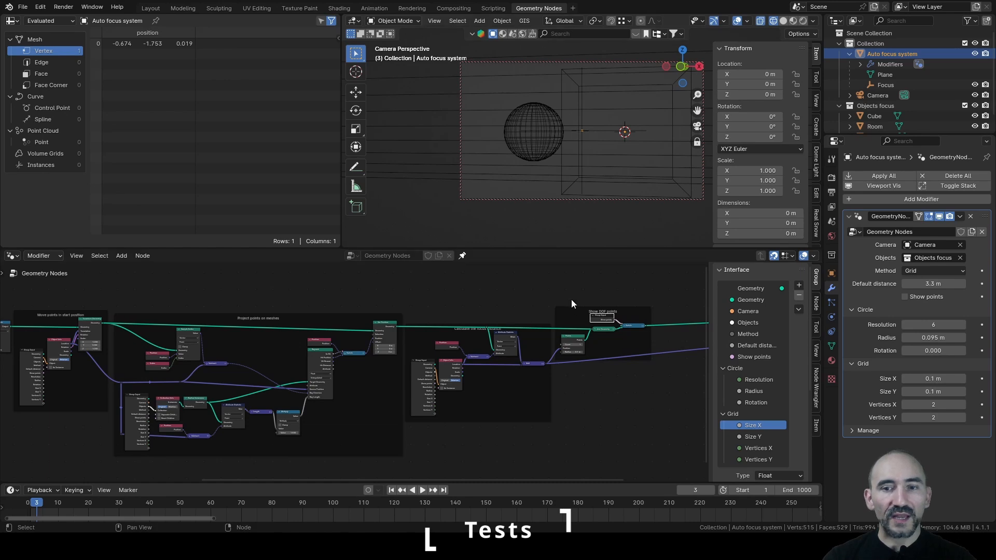
middle_click_drag(571, 300, 331, 368)
scroll(346, 363, "up", 3)
middle_click_drag(468, 351, 190, 386)
scroll(215, 381, "up", 5)
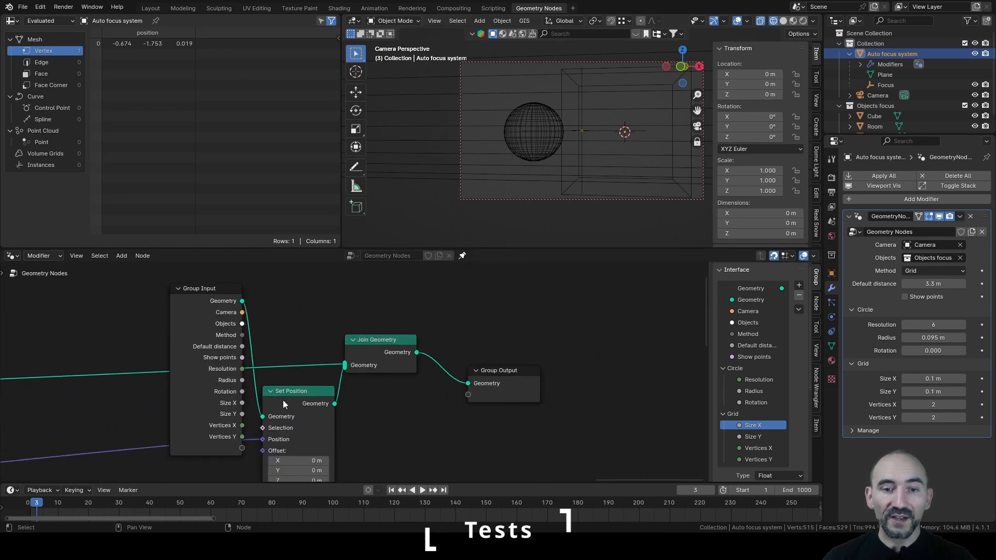
- Select the camera in the viewport and look through it with wireframe shading turned off to show the depth of field
key("KP_0")
left_click(639, 148)
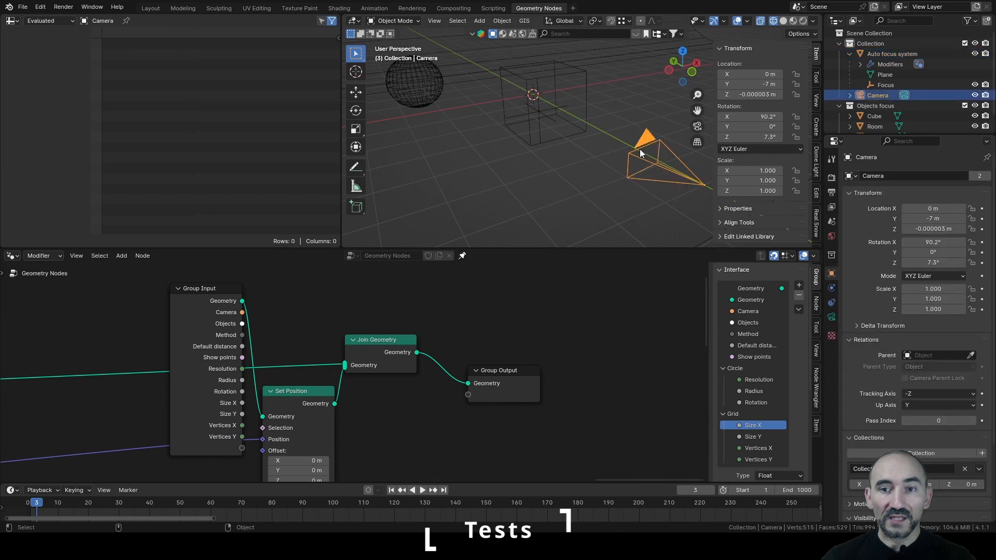
left_click(549, 109)
key("ctrl+z")
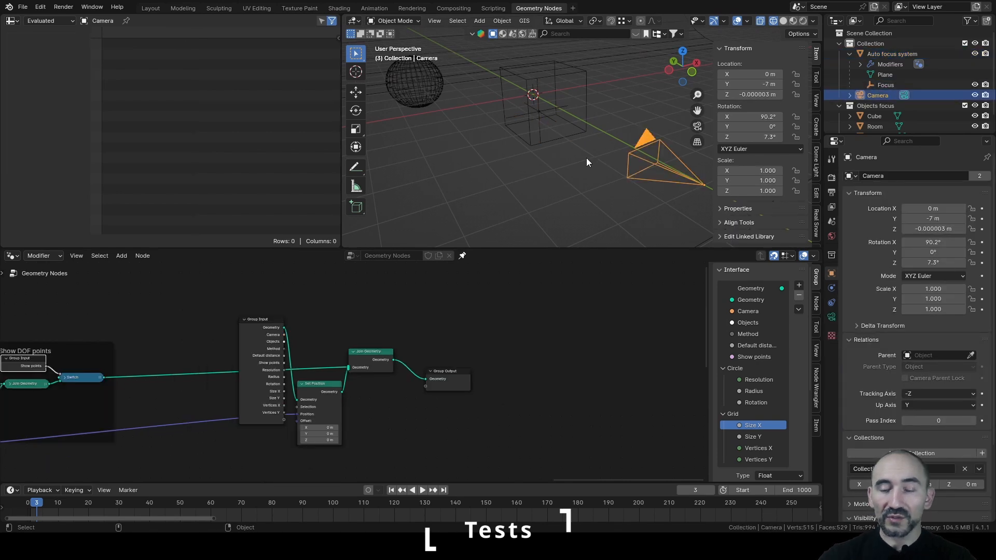
key("KP_0")
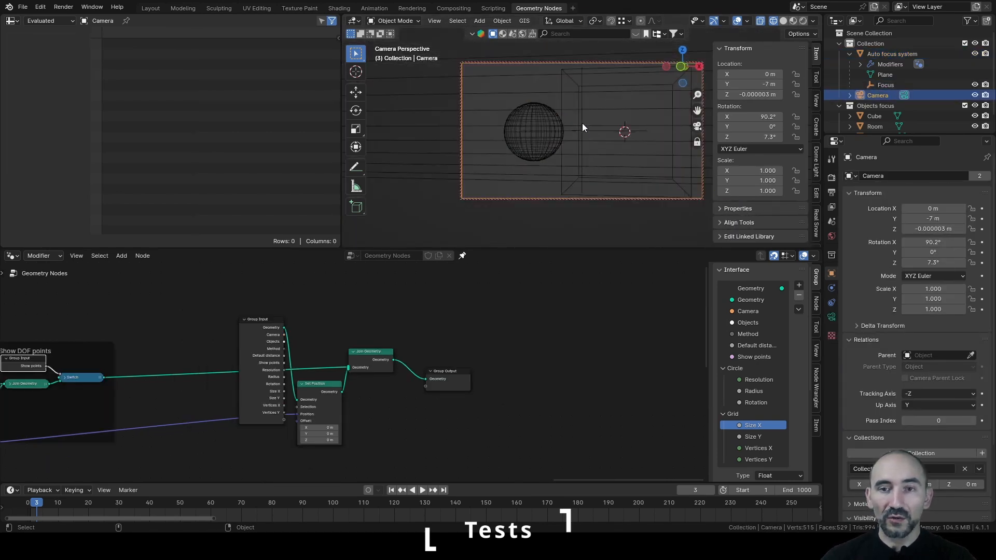
key("shift+z")
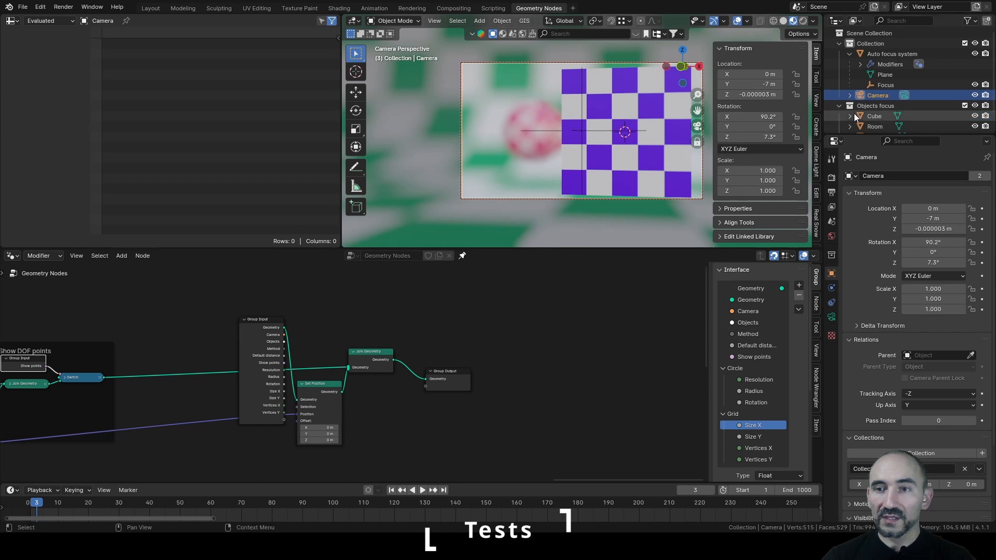
- Set the camera's Z rotation to 20° and turn on Show points for the auto focus system in wireframe view
left_click_drag(757, 137, 799, 137)
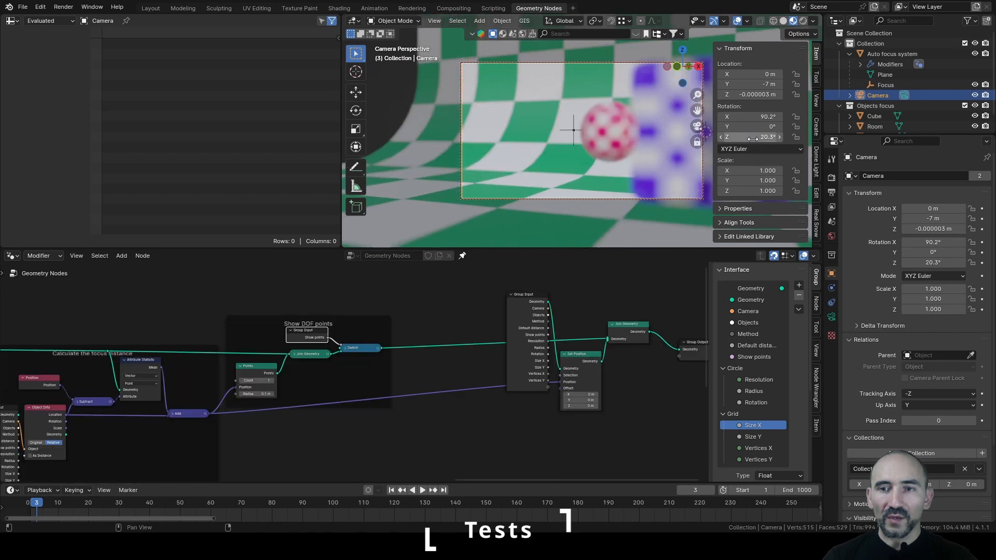
mouse_move(753, 137)
left_mouse_down()
mouse_move(775, 137)
mouse_move(757, 137)
left_mouse_up()
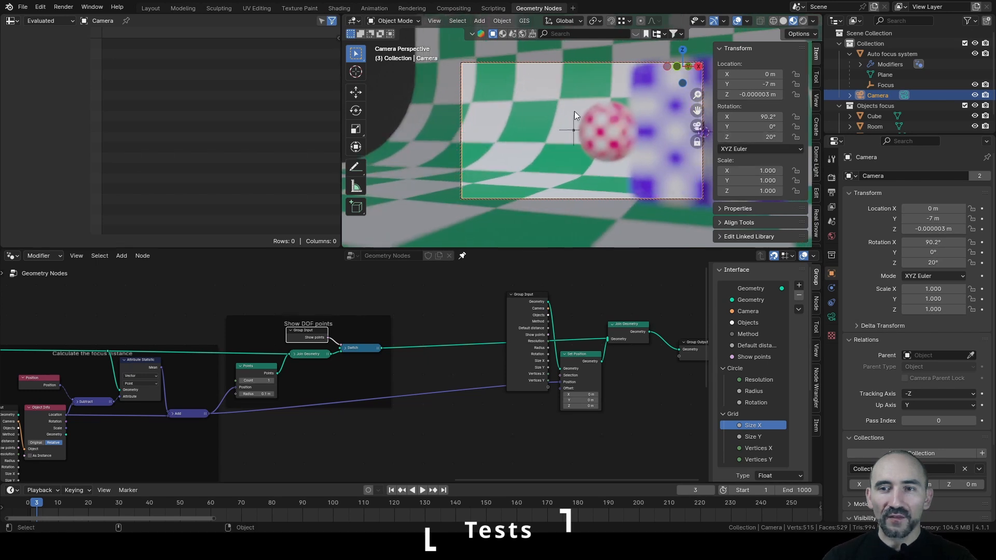
left_click(884, 55)
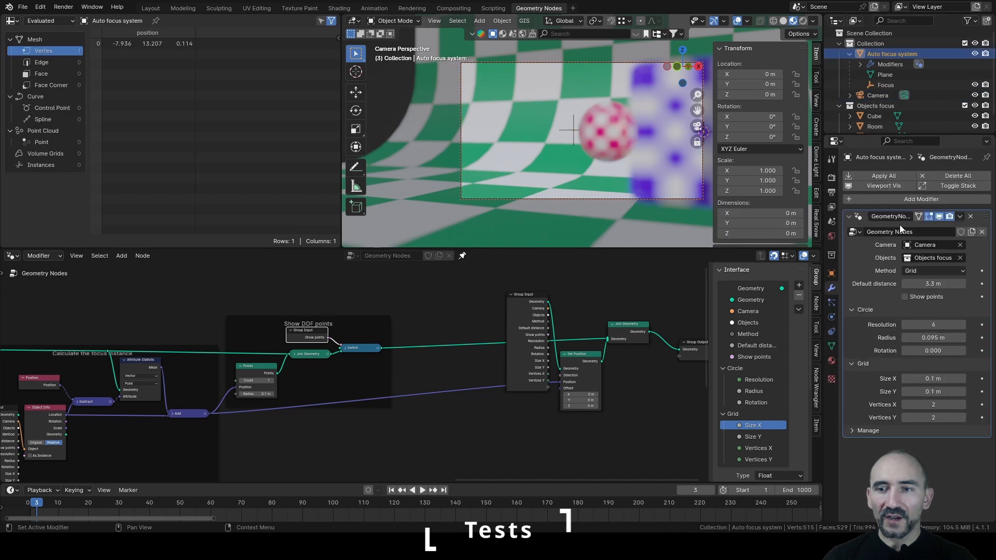
left_click(920, 300)
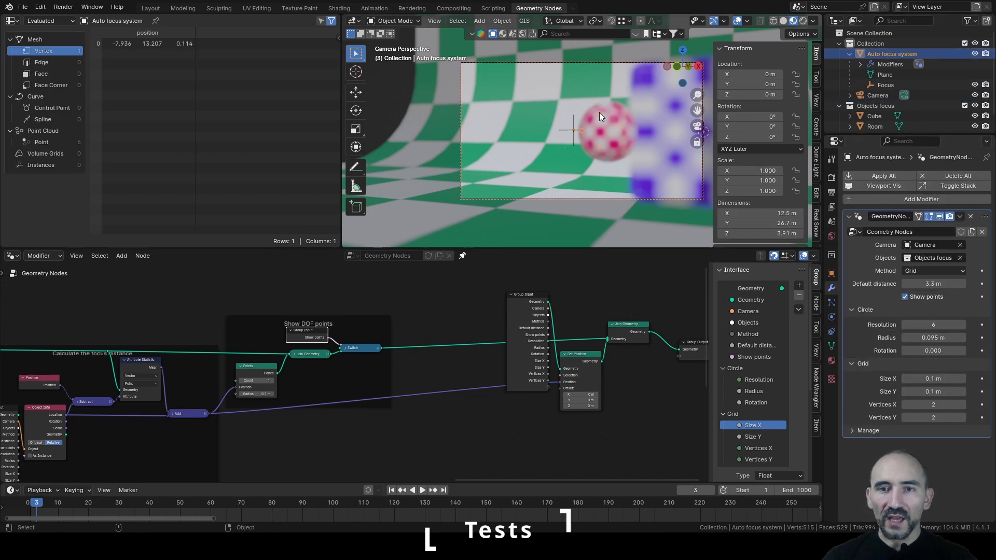
key("shift+z")
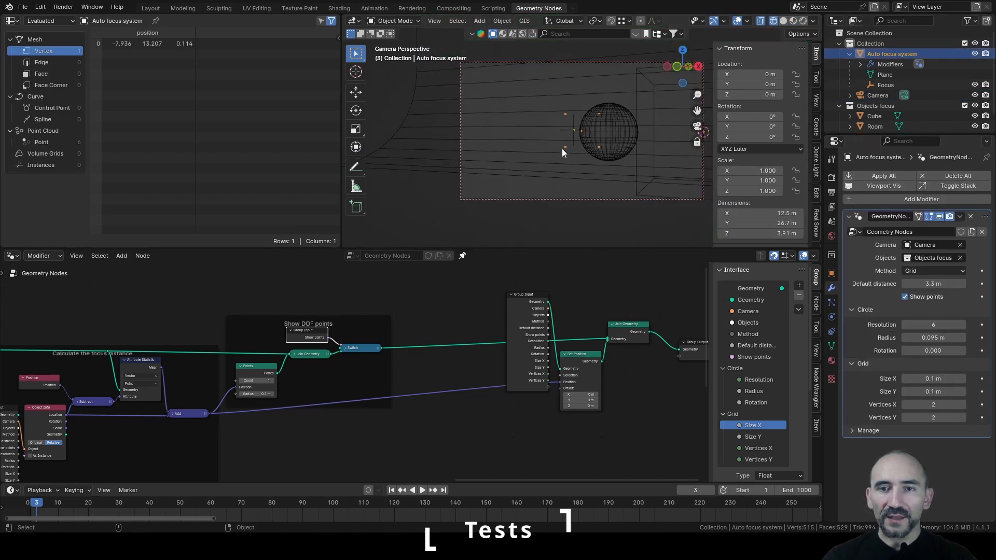
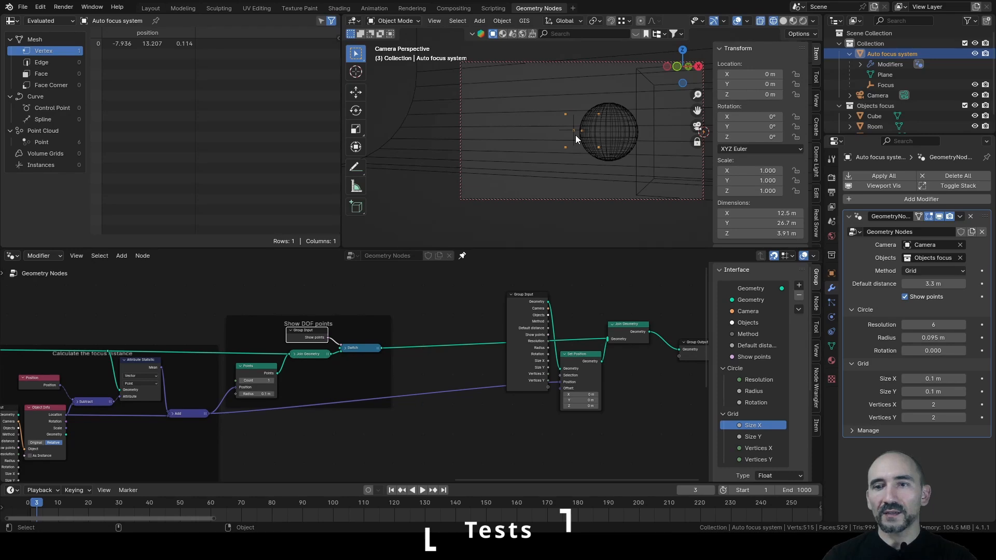
- Rotate the camera to about 5.2° on Z and switch the auto focus Method to Multiple points
left_click(867, 95)
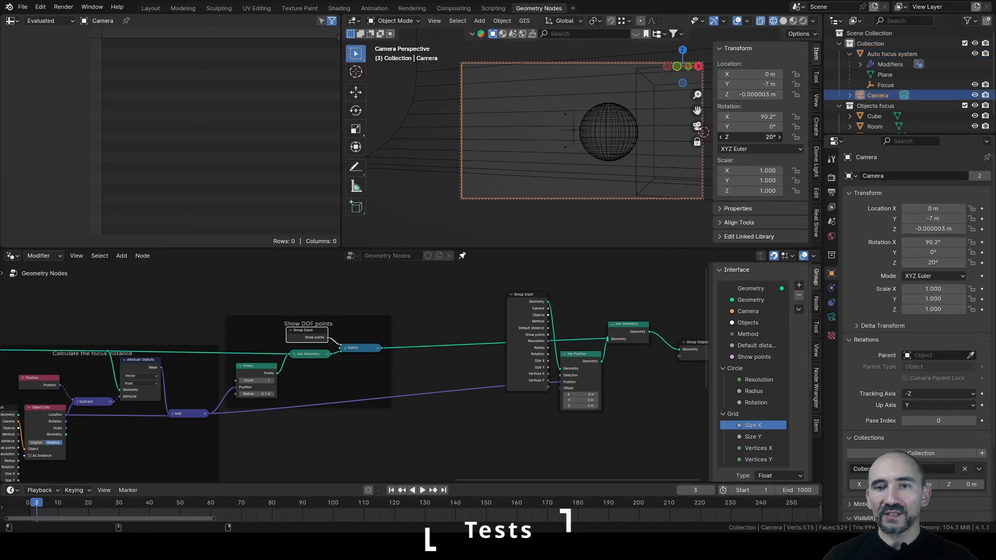
left_click_drag(757, 137, 676, 137)
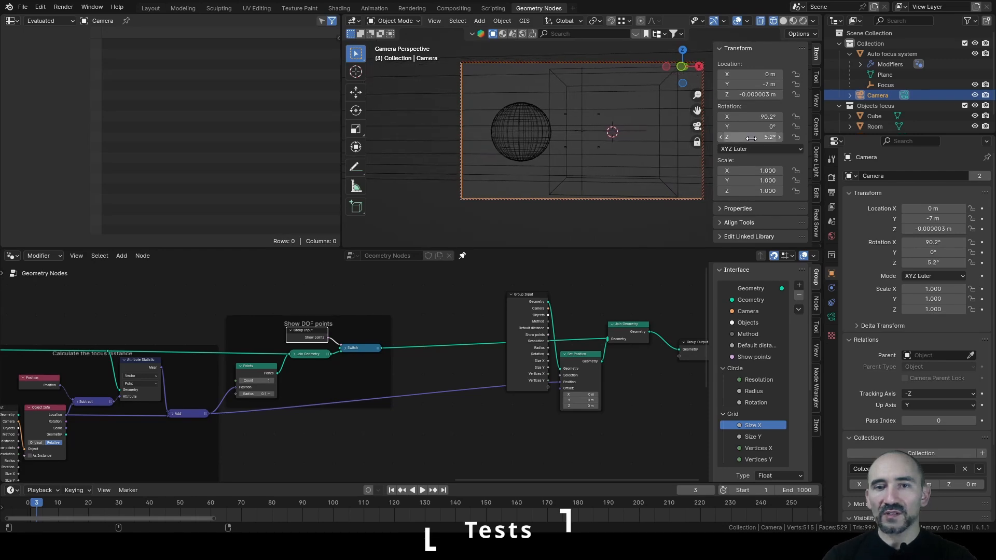
left_click(884, 54)
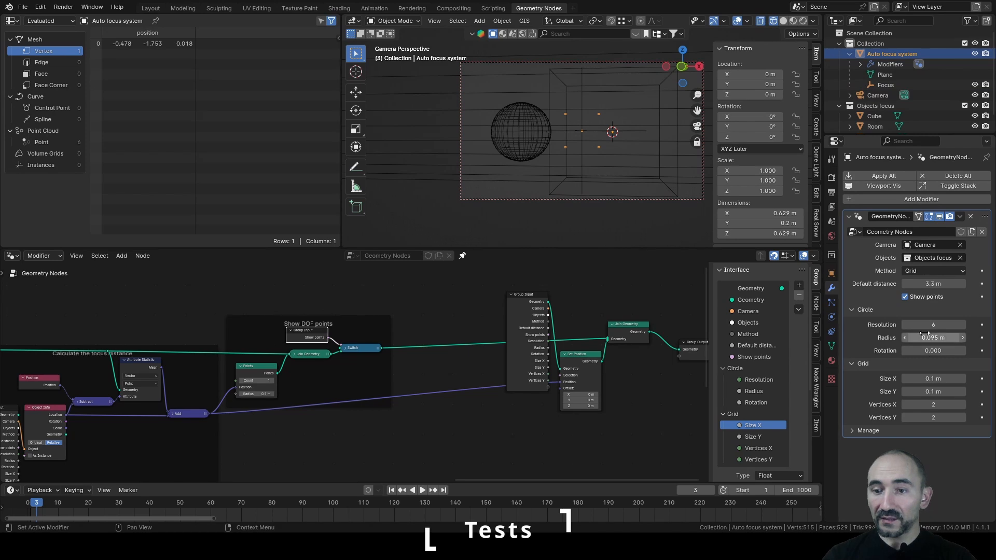
left_click(929, 272)
left_click(924, 317)
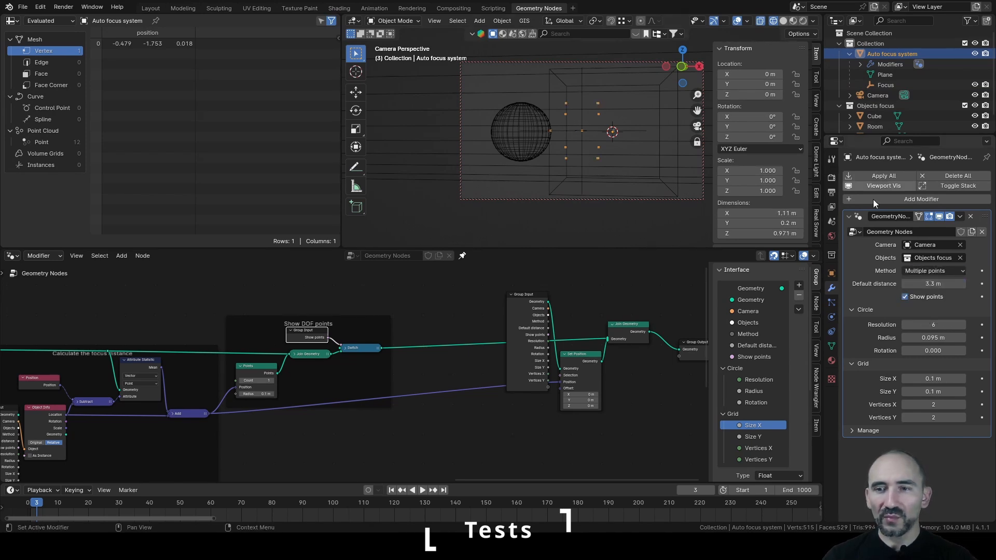
- Set the Circle Resolution to 8 and its Radius to 0.144 m in the auto focus modifier
left_click(961, 325)
left_click(961, 325)
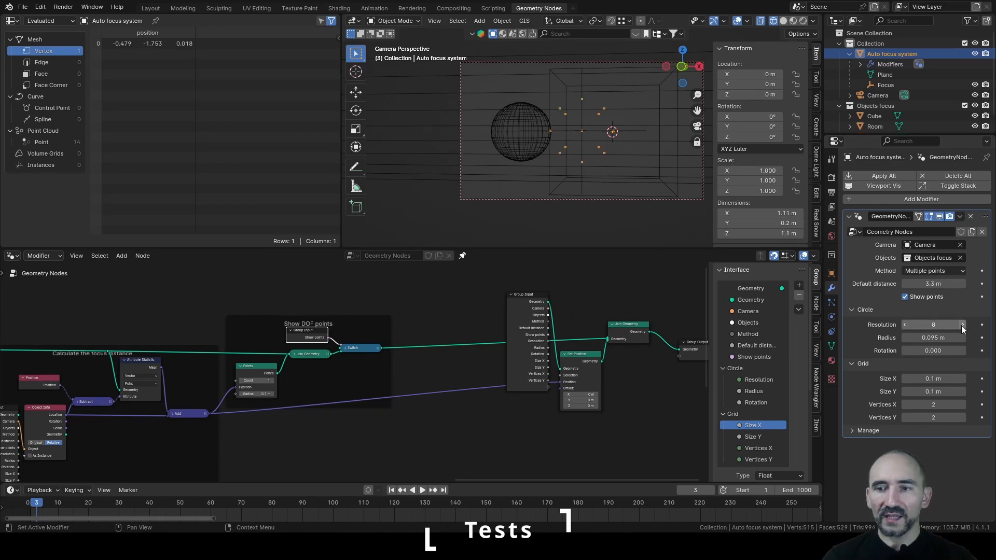
left_click_drag(954, 338, 980, 337)
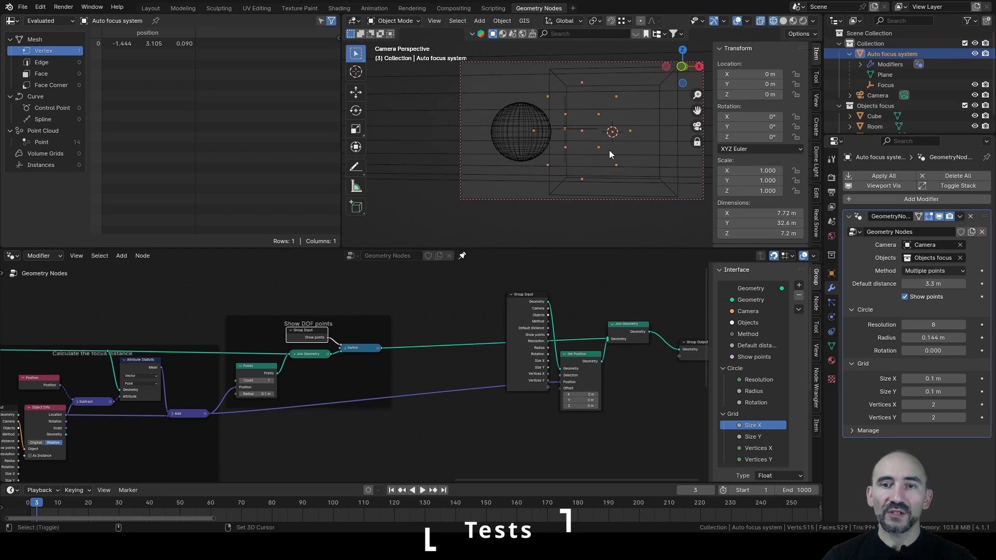
- Inspect the distribution of focus points and the Focus empty outside the camera view, ending with the camera view
key("shift+z")
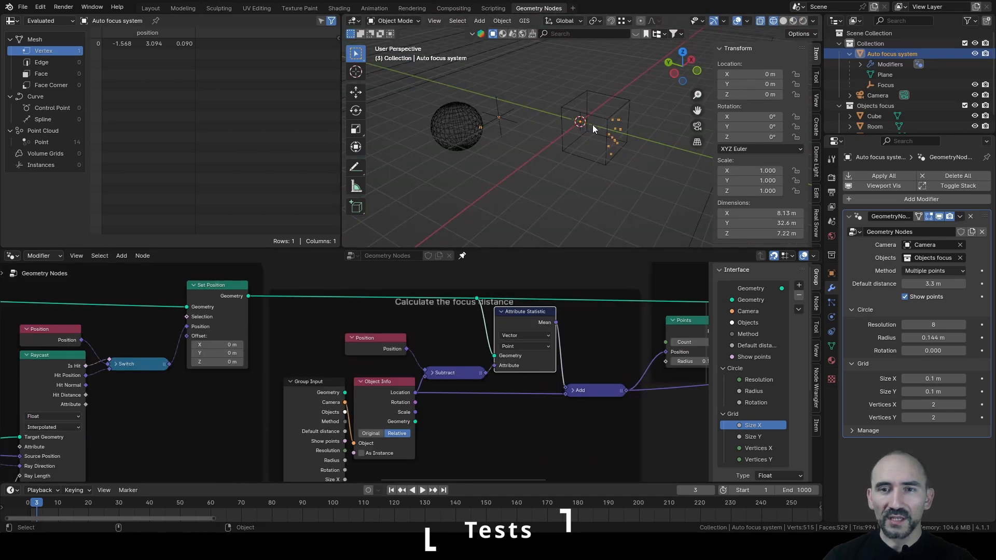
middle_click_drag(607, 151, 515, 114)
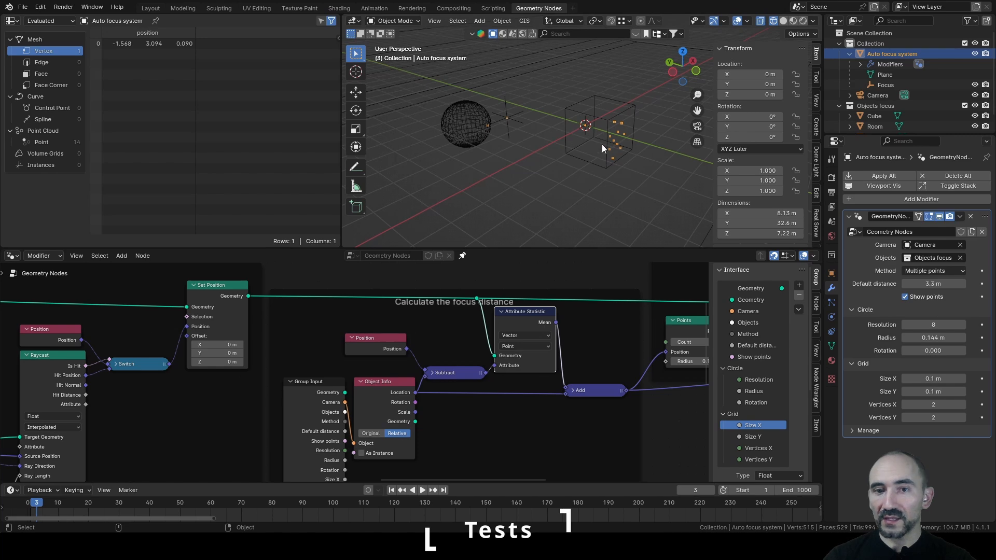
scroll(557, 127, "down", 6)
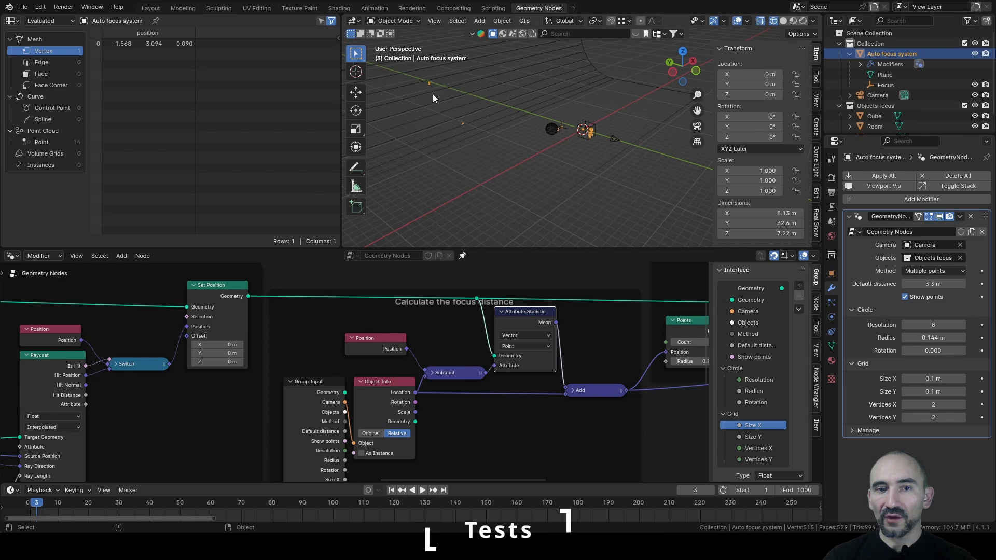
scroll(505, 136, "up", 6)
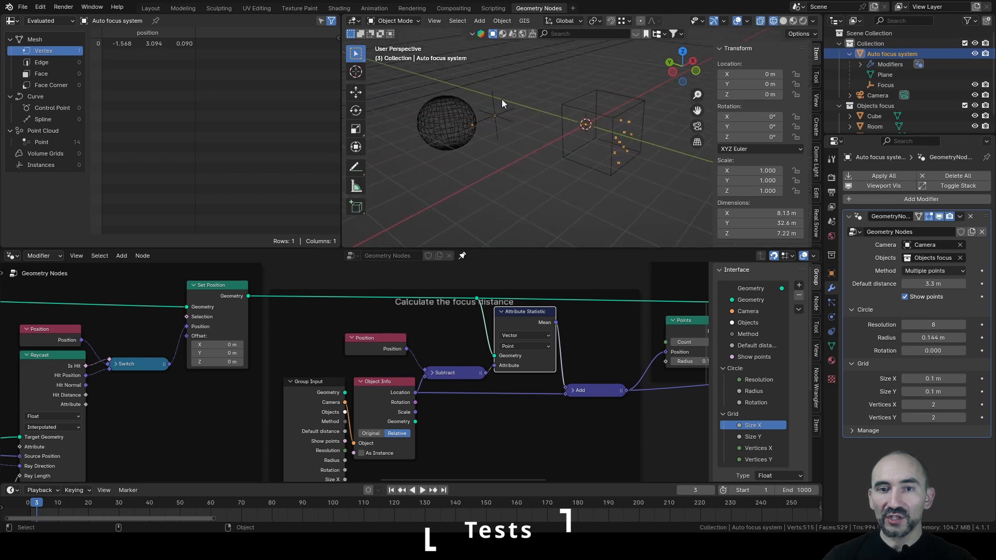
left_click(495, 103)
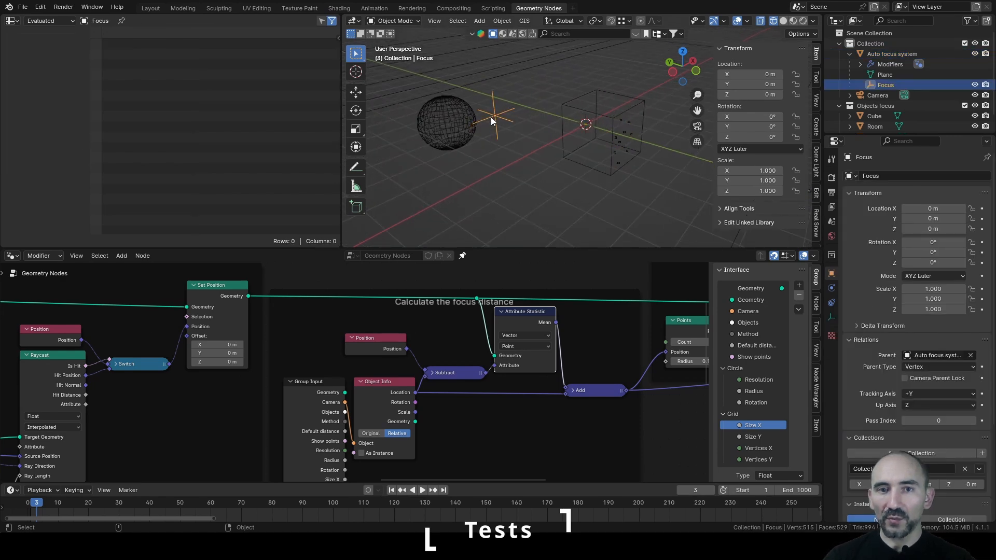
key("KP_0")
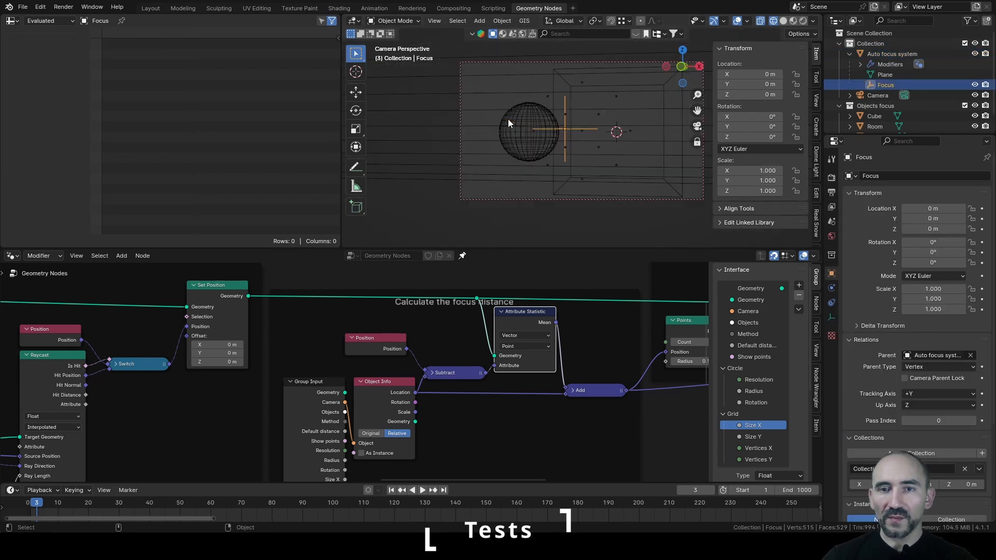
- Set the Circle Radius of the auto focus system to 0.112 m
left_click(620, 95)
left_click(620, 96)
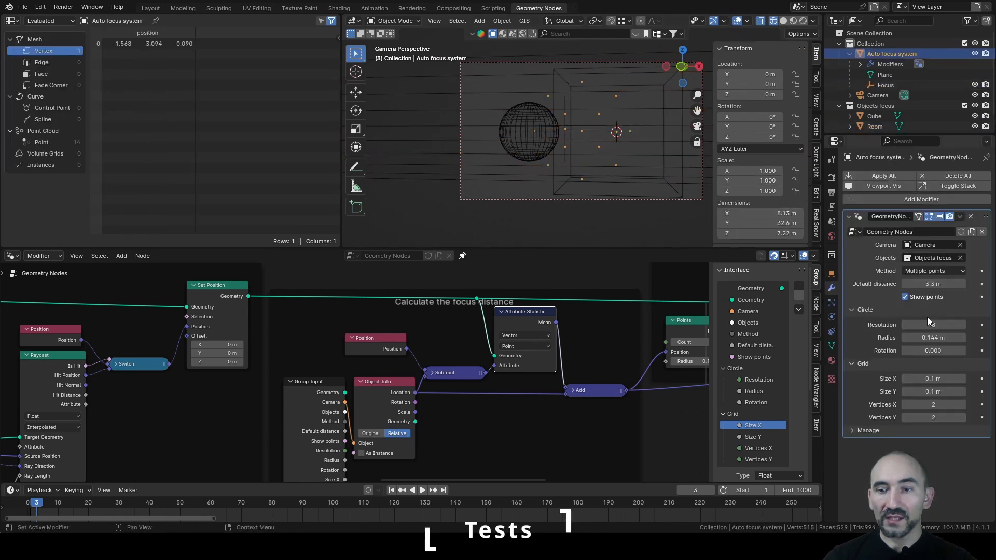
mouse_move(933, 338)
left_mouse_down()
mouse_move(921, 338)
mouse_move(933, 338)
left_mouse_up()
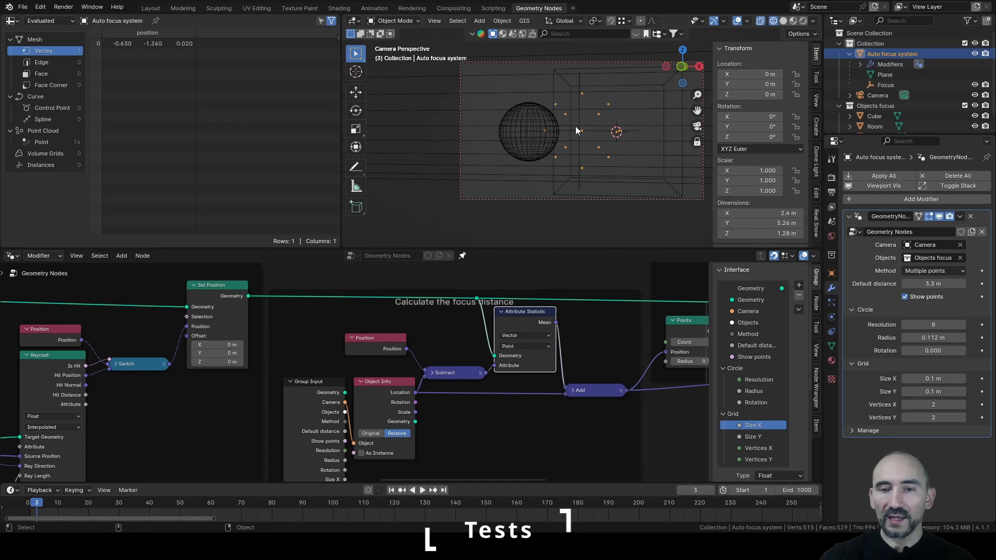
- Check the Focus empty's position among the points from outside the camera and save the file
key("KP_0")
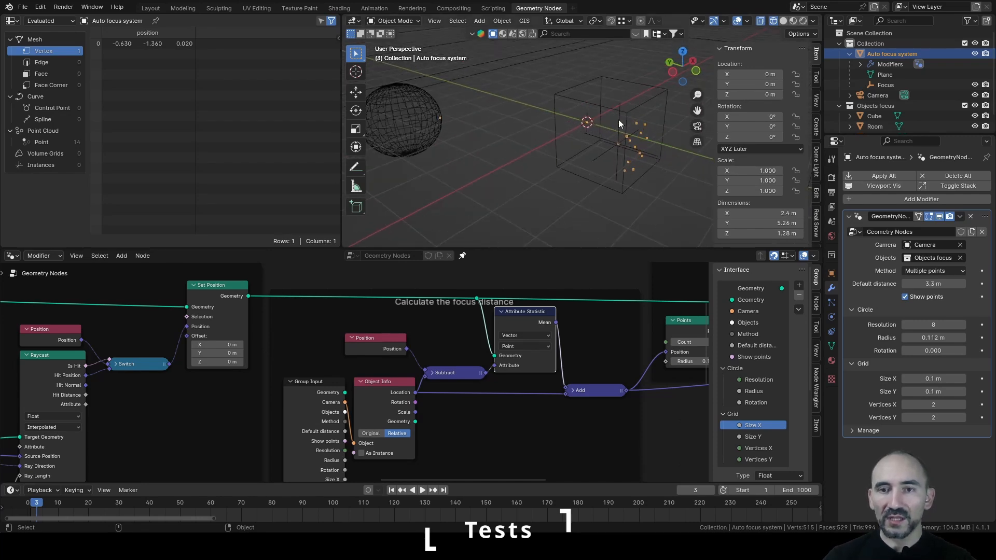
left_click(618, 119)
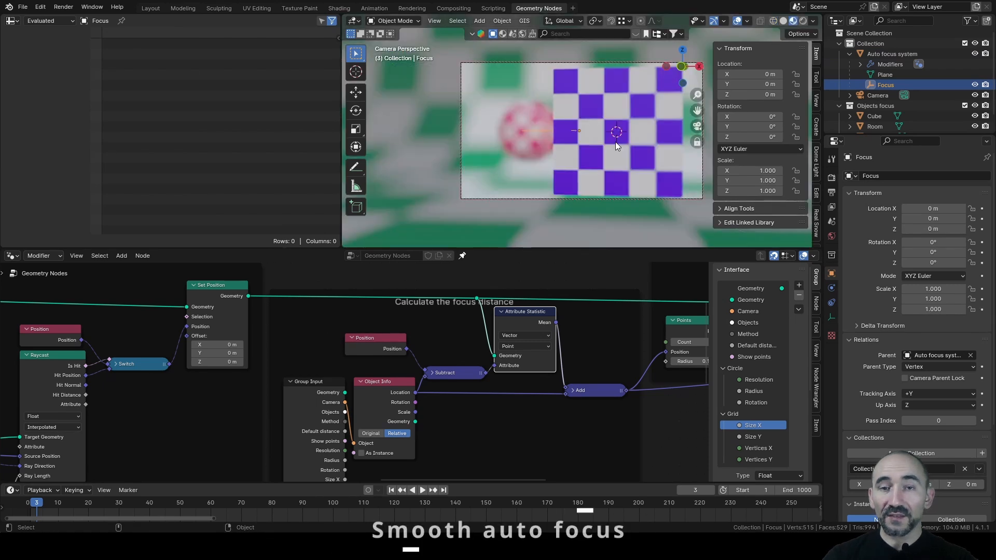
key("ctrl+s")
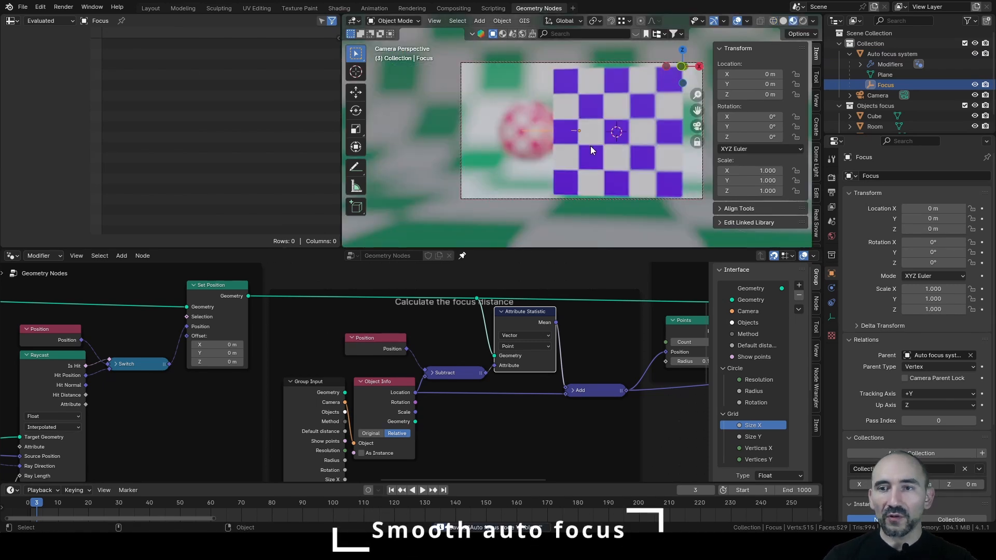
- Switch the auto focus system's Method to Single point
left_click(875, 54)
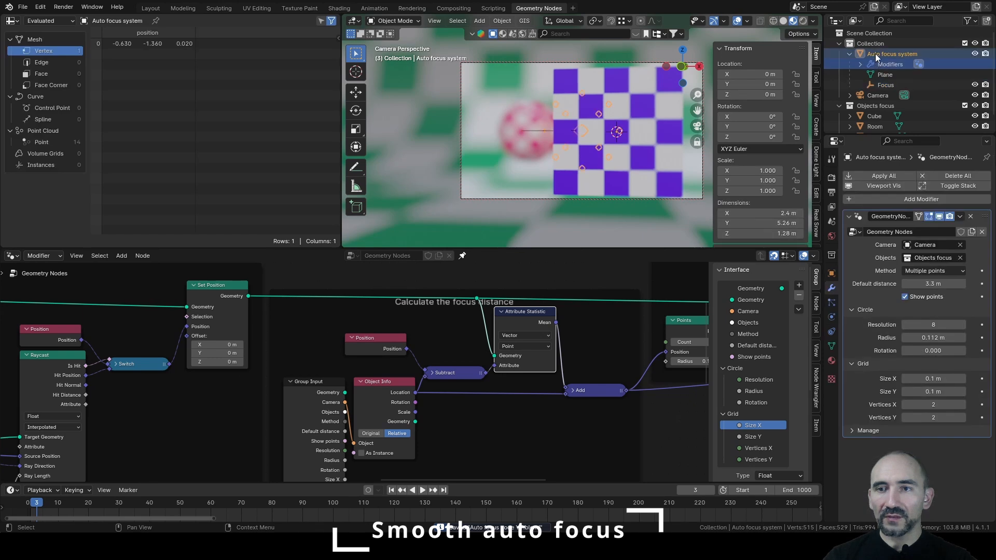
left_click(936, 271)
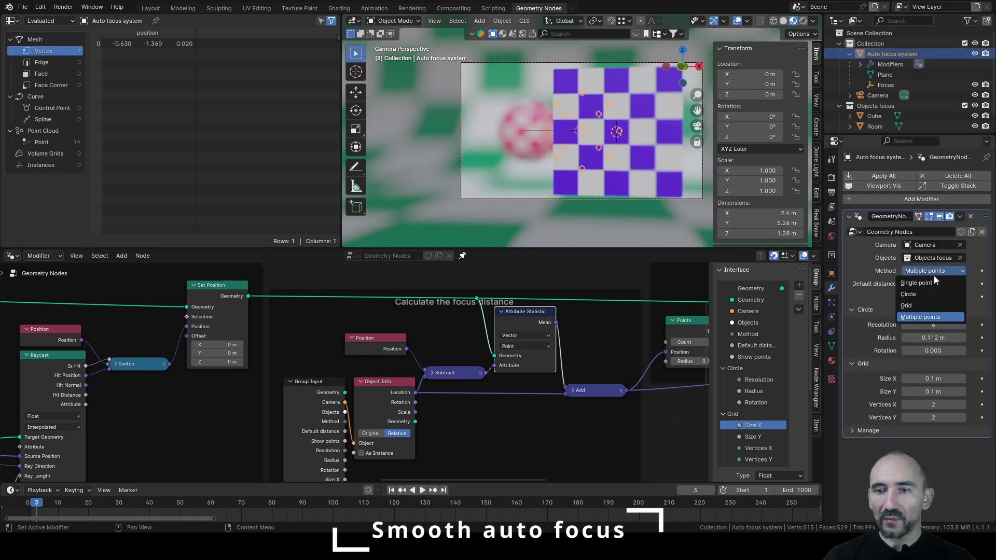
left_click(937, 281)
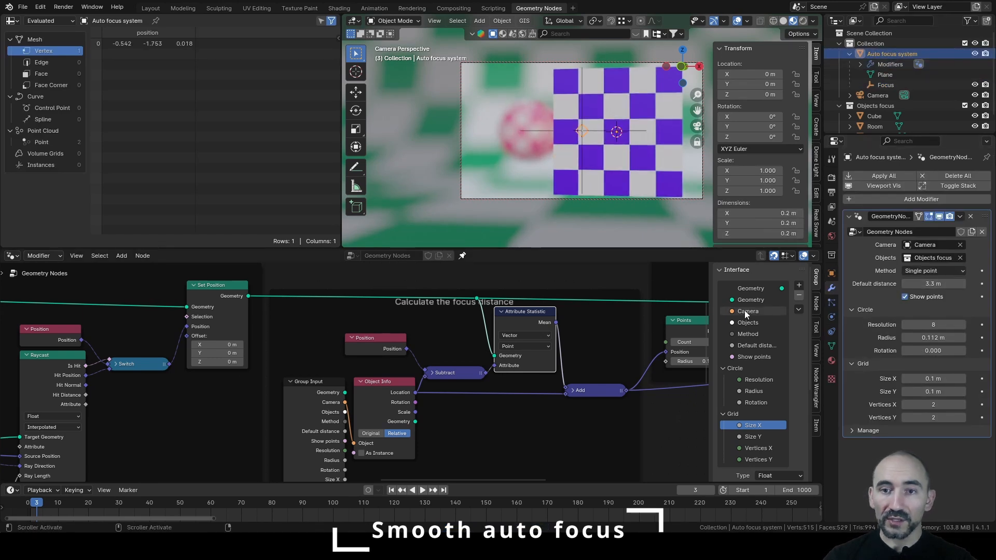
- Rotate the camera to 14.5° on Z to test the focus jump onto the sphere, and save the file
left_click(875, 96)
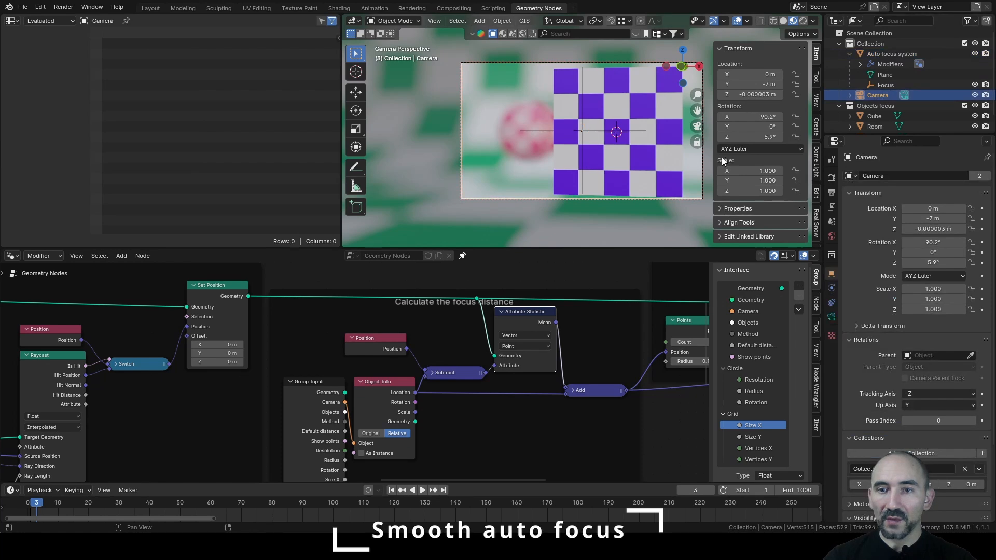
mouse_move(757, 137)
left_mouse_down()
mouse_move(799, 137)
mouse_move(750, 136)
left_mouse_up()
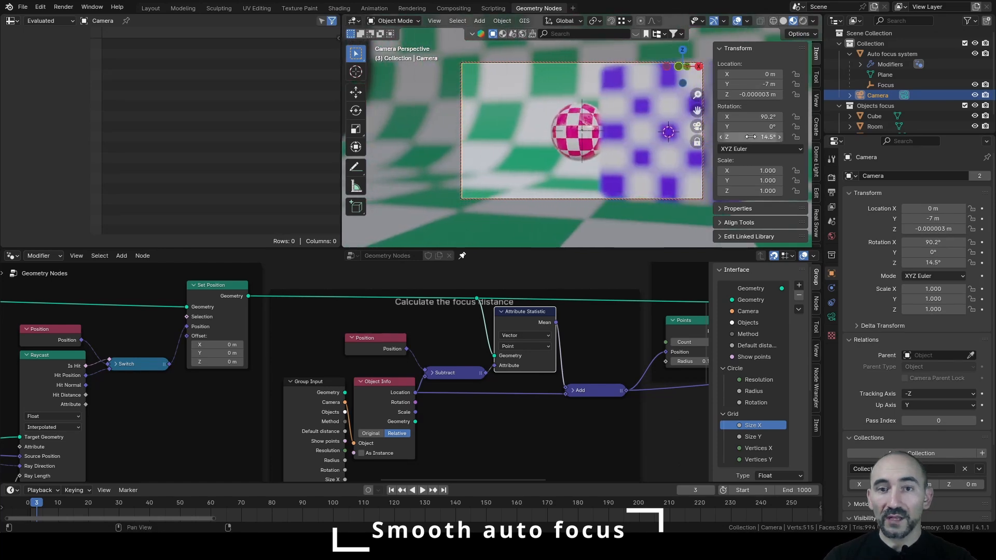
key("ctrl+s")
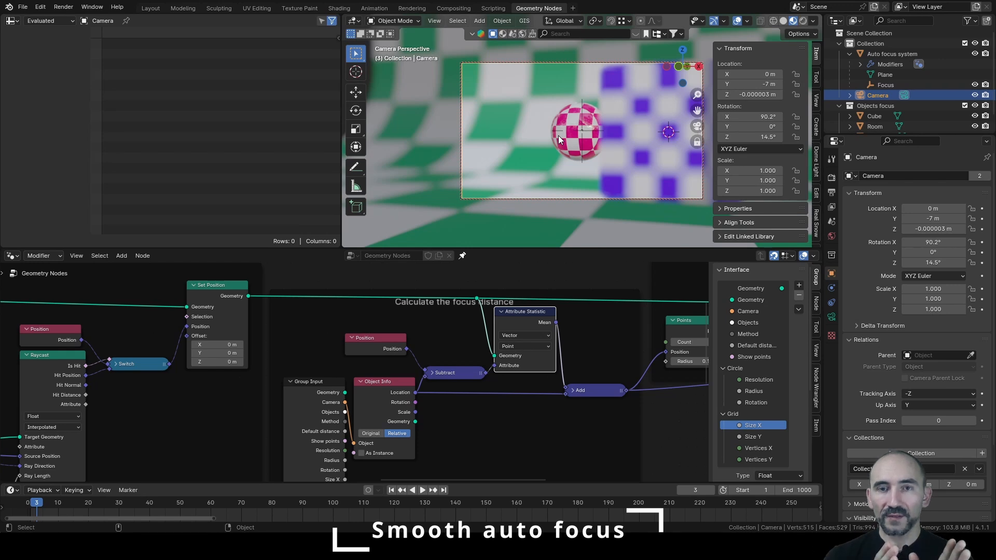
- Move the last Group Input node slightly up beside the Set Position node near the Group Output
scroll(555, 360, "down", 1)
middle_click_drag(555, 360, 136, 363)
scroll(304, 354, "up", 2)
left_click_drag(304, 354, 304, 337)
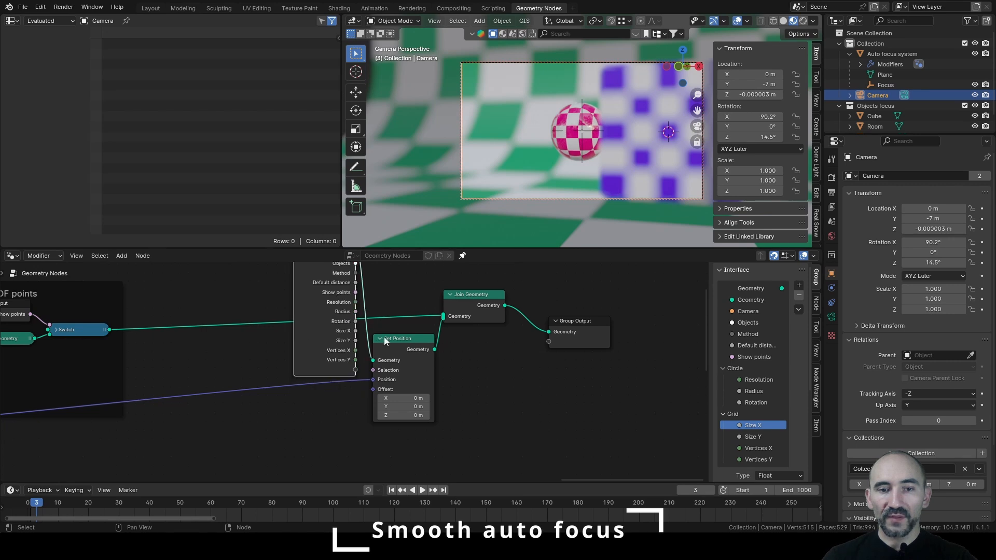
scroll(383, 337, "down", 2)
scroll(405, 351, "up", 1)
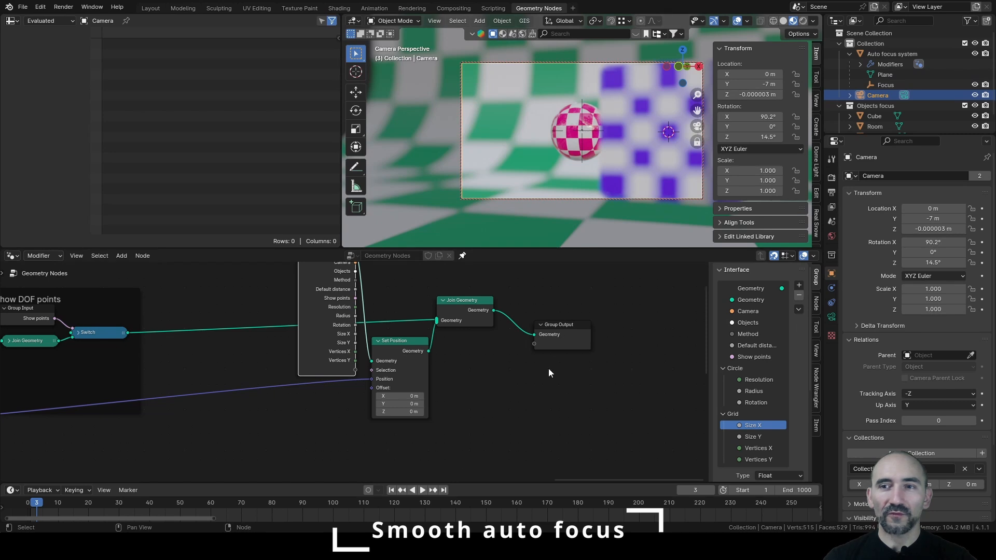
- Add a Simulation Zone below the Group Output and connect the calculated focus position through a reroute to its input
scroll(491, 382, "down", 1)
key("F3")
type("simu")
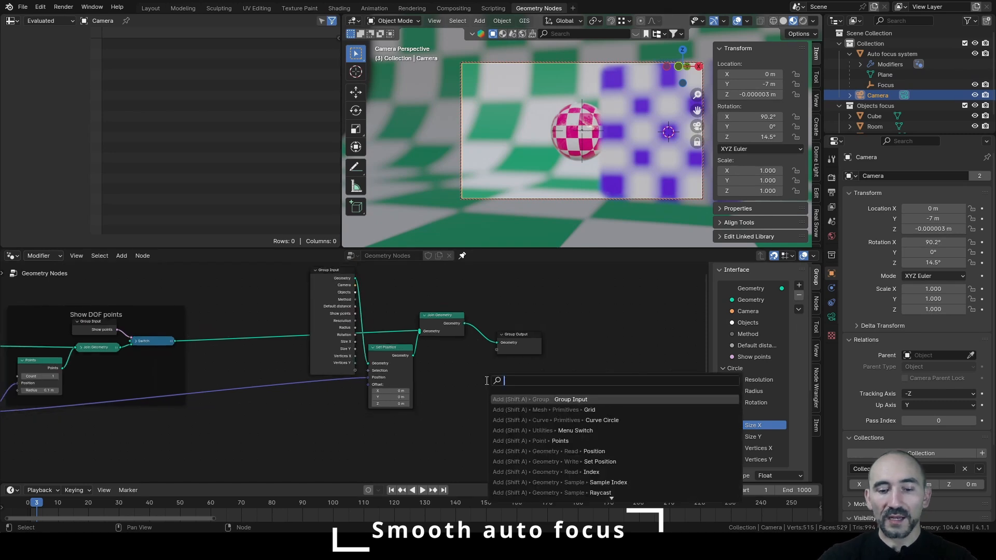
type("lation")
key("Return")
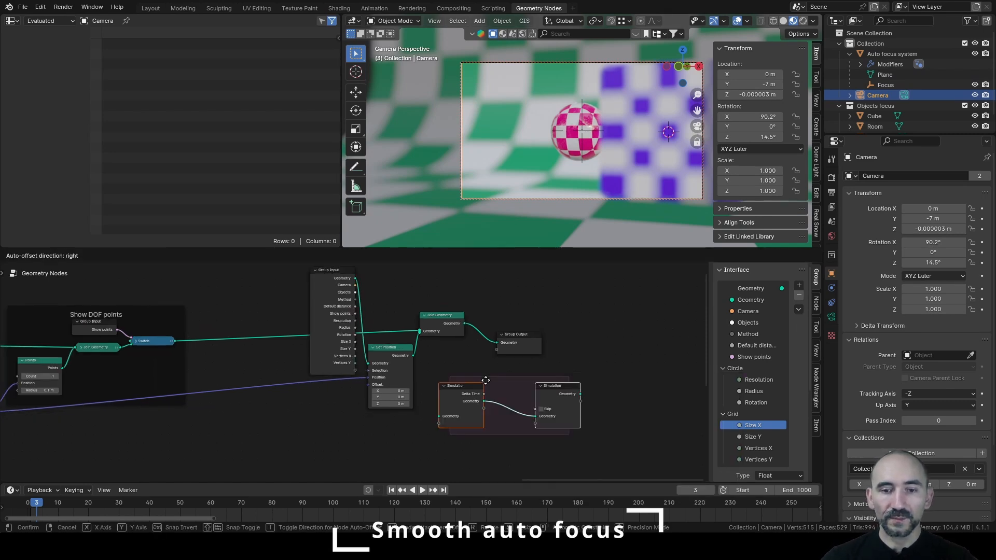
scroll(182, 416, "up", 2)
scroll(197, 397, "down", 2)
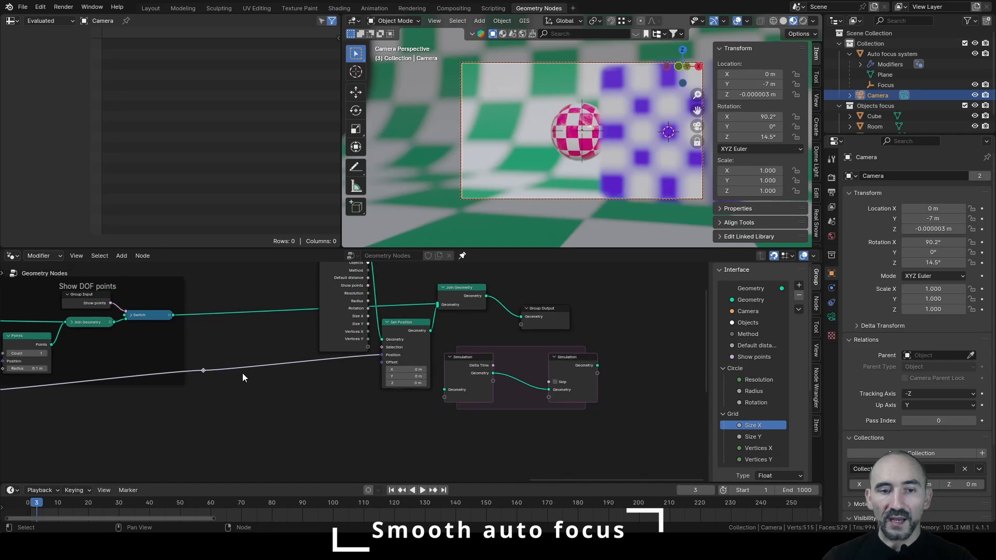
left_click_drag(204, 370, 444, 397)
scroll(474, 397, "up", 1)
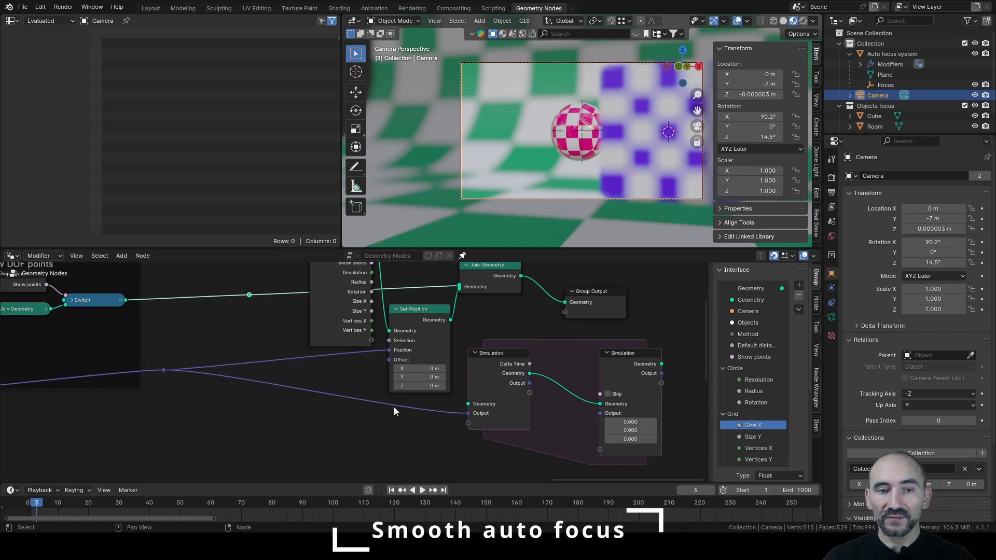
- Link the vector Output of the simulation's start node to the Output input of its end node
scroll(394, 407, "up", 1)
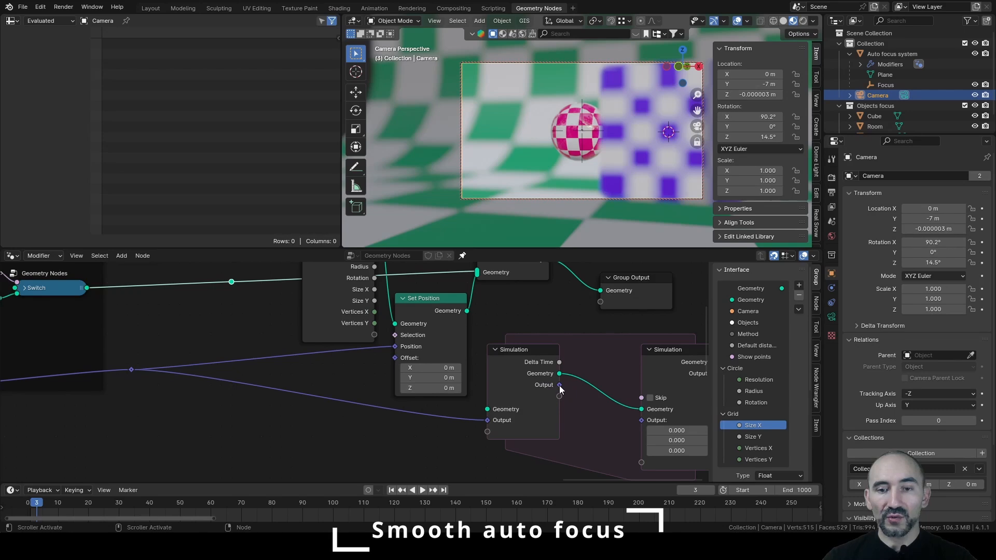
left_click_drag(559, 385, 642, 421)
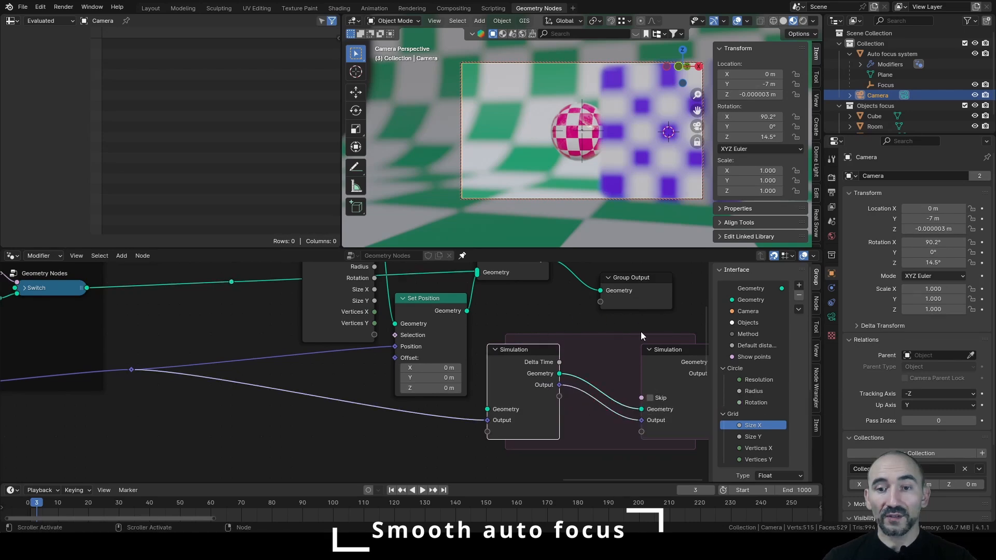
middle_click_drag(613, 386, 481, 392)
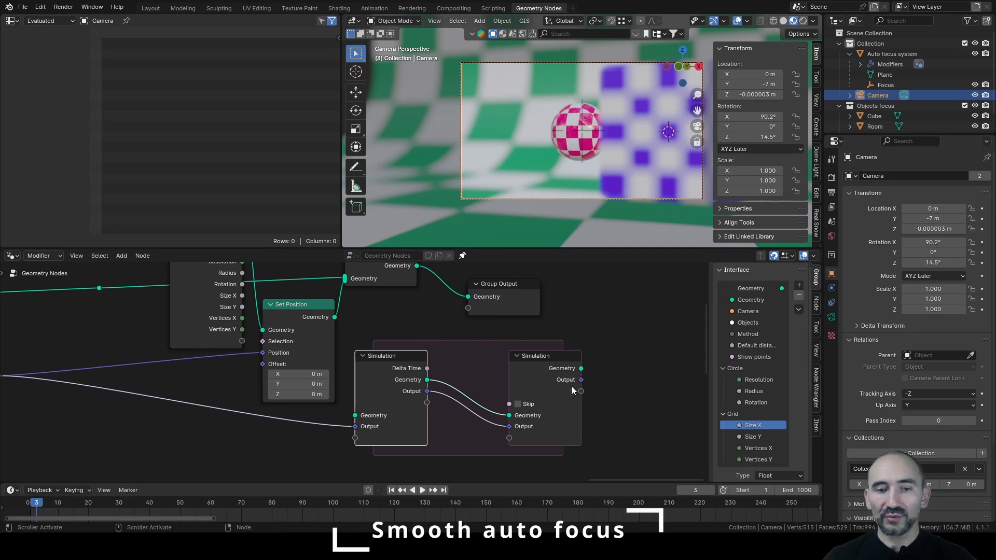
- Place the simulation zone ahead of the Set Position node and connect the zone's vector Output to Position
scroll(571, 386, "down", 2)
left_click(491, 368, "shift")
key("g")
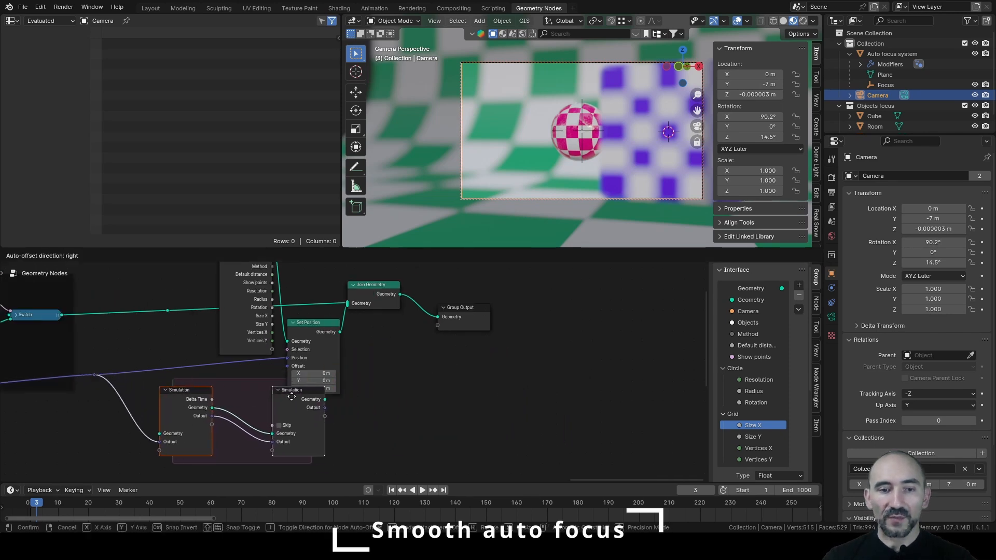
left_click(255, 394)
left_click_drag(173, 282, 451, 355)
key("g")
left_click(647, 353)
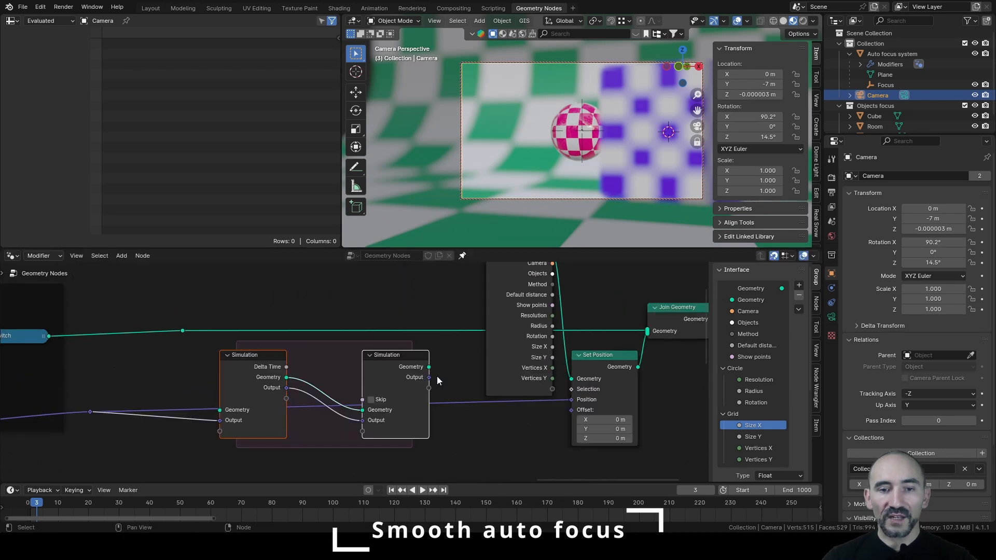
left_click_drag(428, 377, 570, 400)
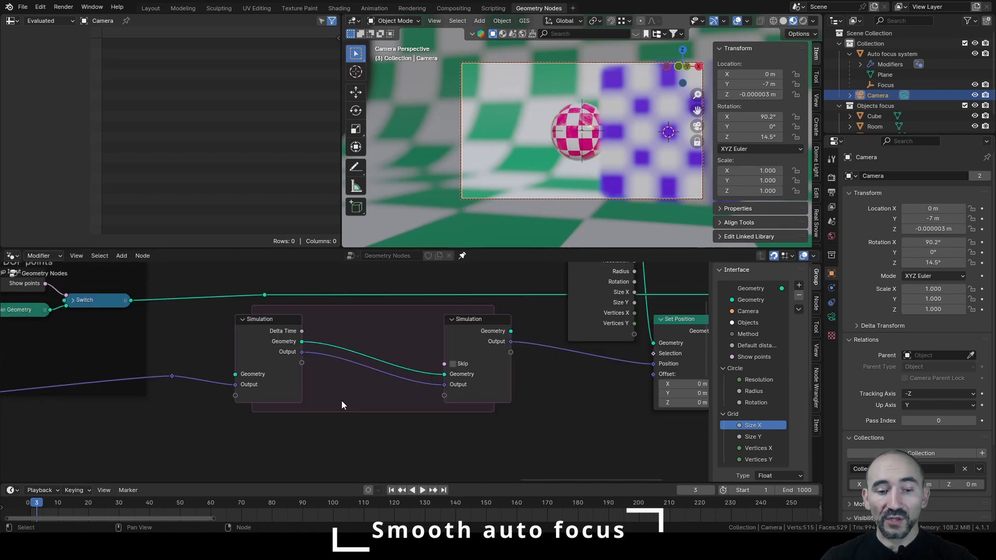
- Add a vector Mix node inside the simulation zone, fed on A by the simulation's vector Output
left_click_drag(302, 352, 341, 400)
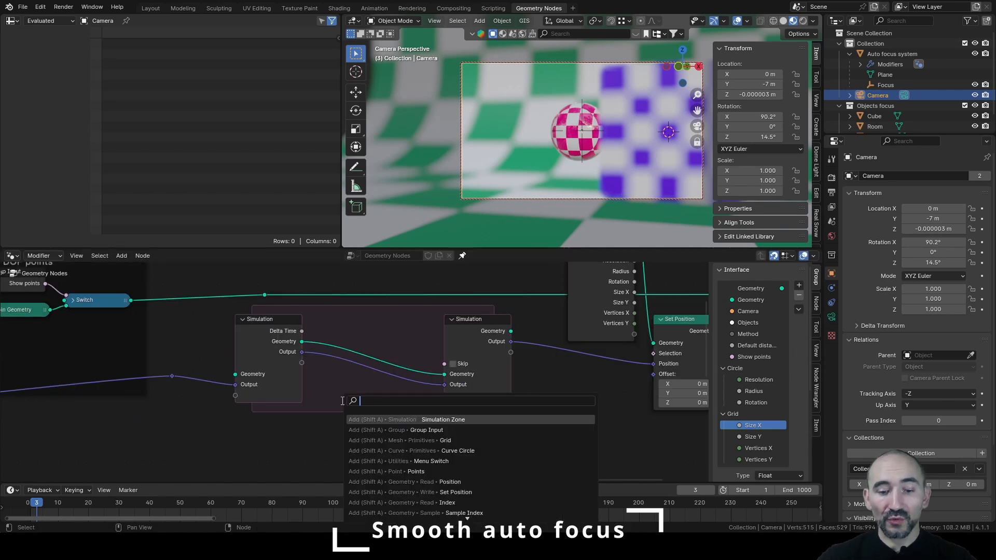
type("mix")
key("Return")
left_click(328, 390)
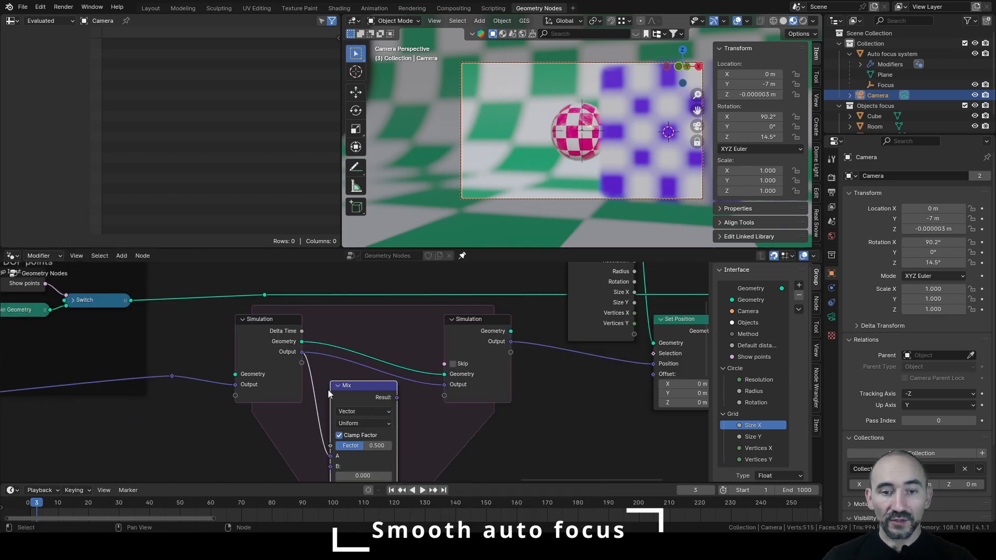
- Connect the rerouted focus position to the Mix node's B and its Result to the simulation end node's Output, and save the file
middle_click_drag(327, 390, 389, 350)
left_click_drag(216, 332, 387, 430)
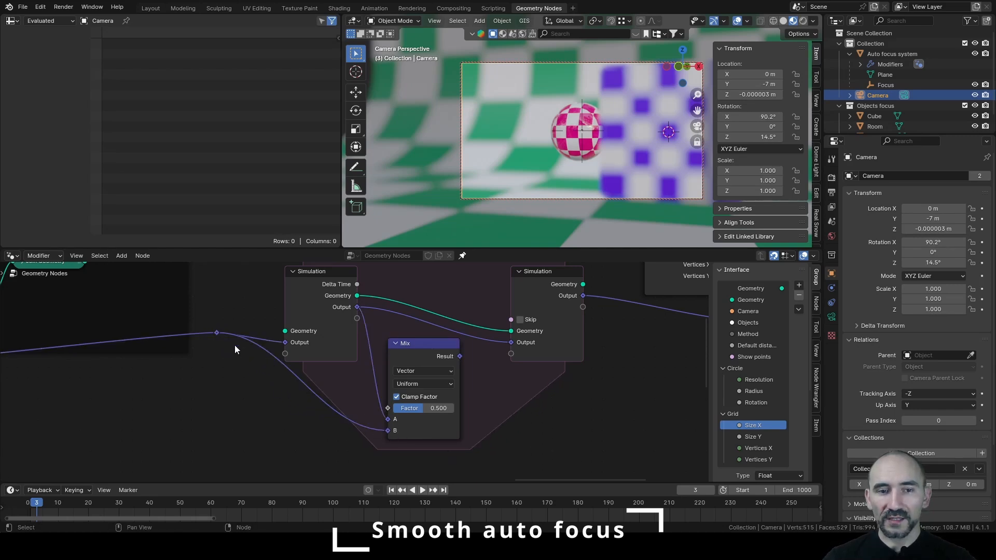
left_click_drag(214, 333, 221, 380)
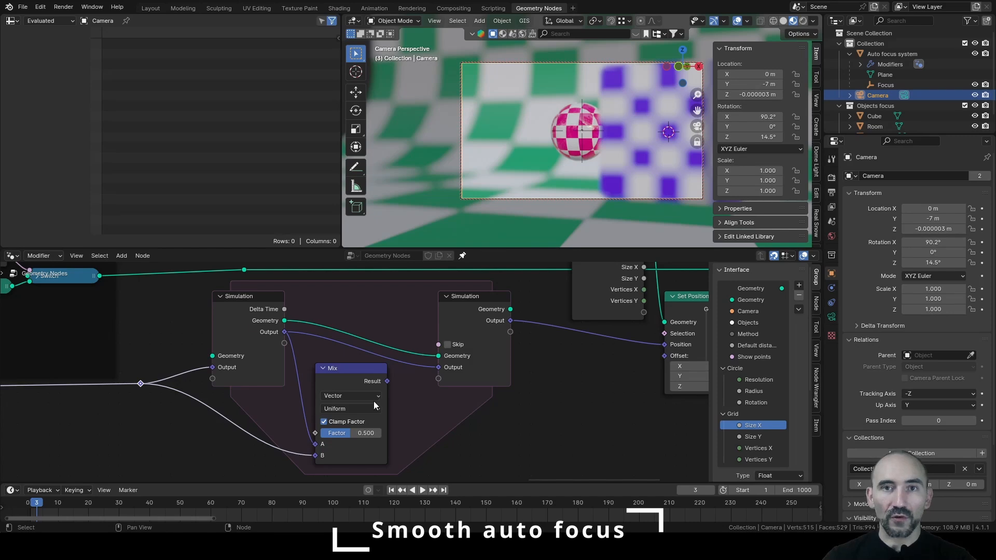
left_click(386, 384)
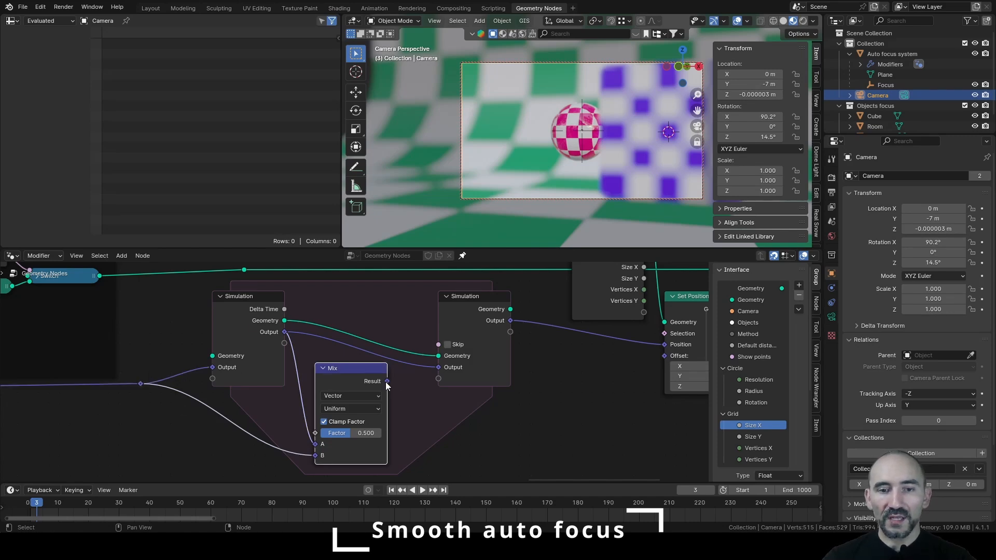
left_click_drag(387, 382, 438, 368)
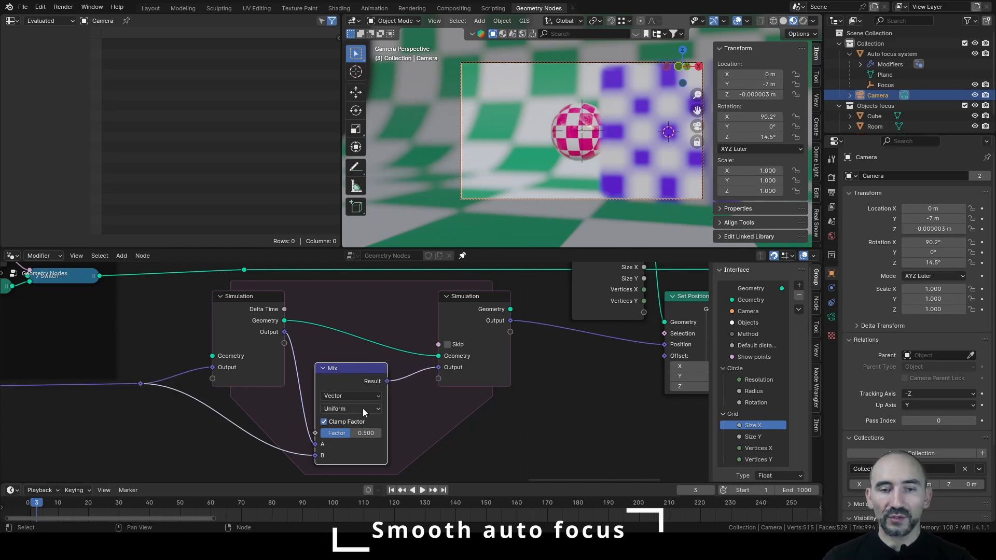
key("ctrl+s")
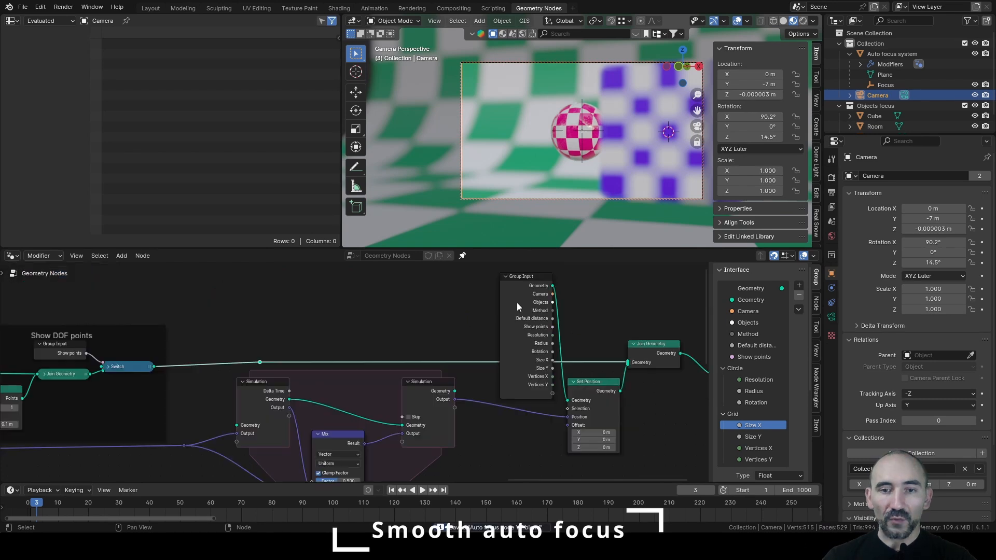
- Move the Group Input before the simulation zone, feed its Geometry into the simulation, and hide its unused sockets
left_click_drag(516, 303, 238, 424)
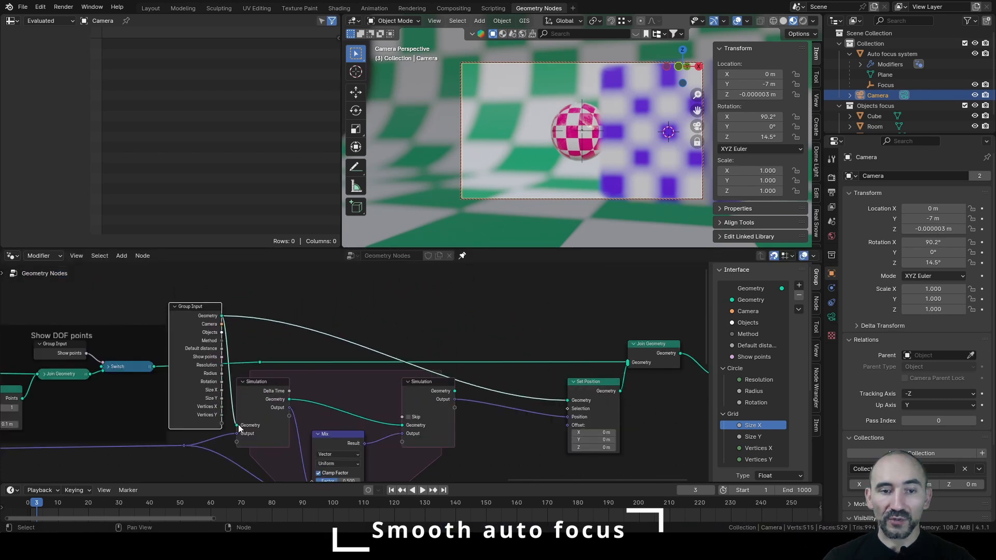
key("ctrl+h")
left_click_drag(202, 309, 201, 406)
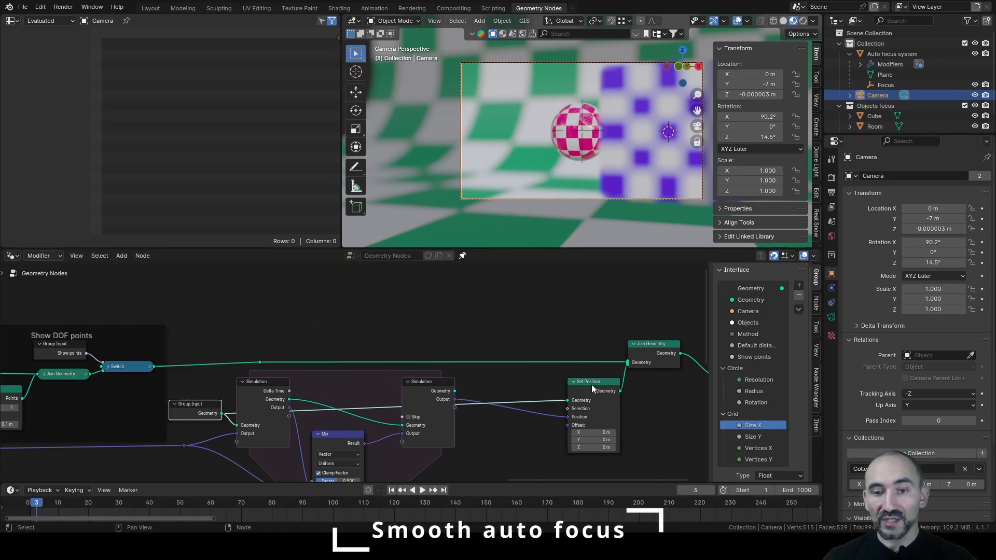
- Connect the simulation's output Geometry to the Set Position node, and bring Set Position and Join Geometry closer to the zone
left_click_drag(590, 394, 515, 388)
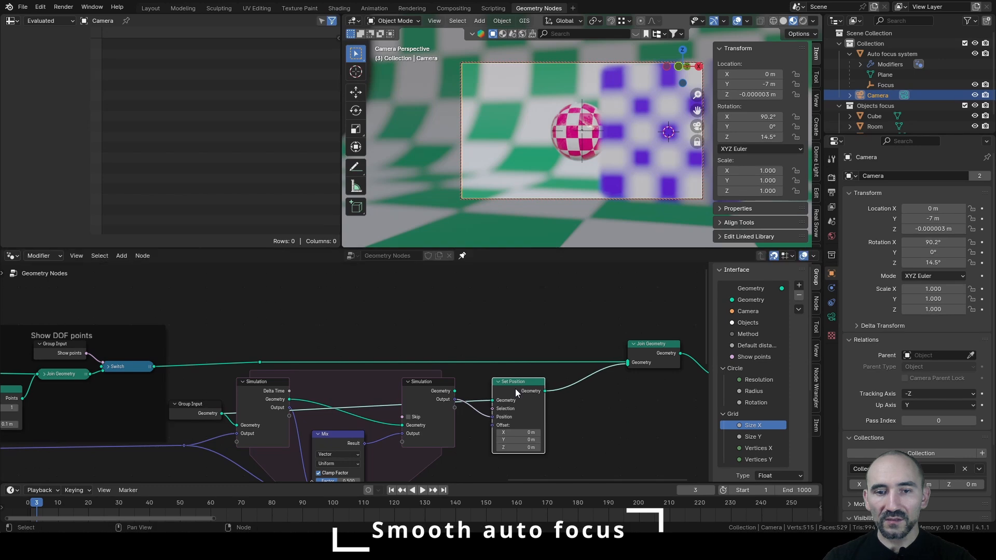
left_click_drag(454, 391, 493, 400)
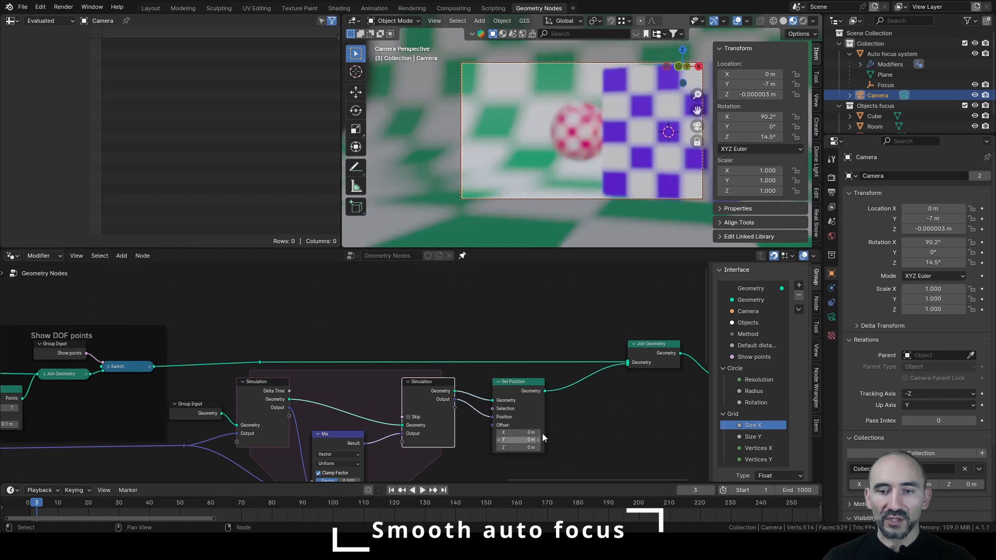
left_click_drag(651, 345, 584, 345)
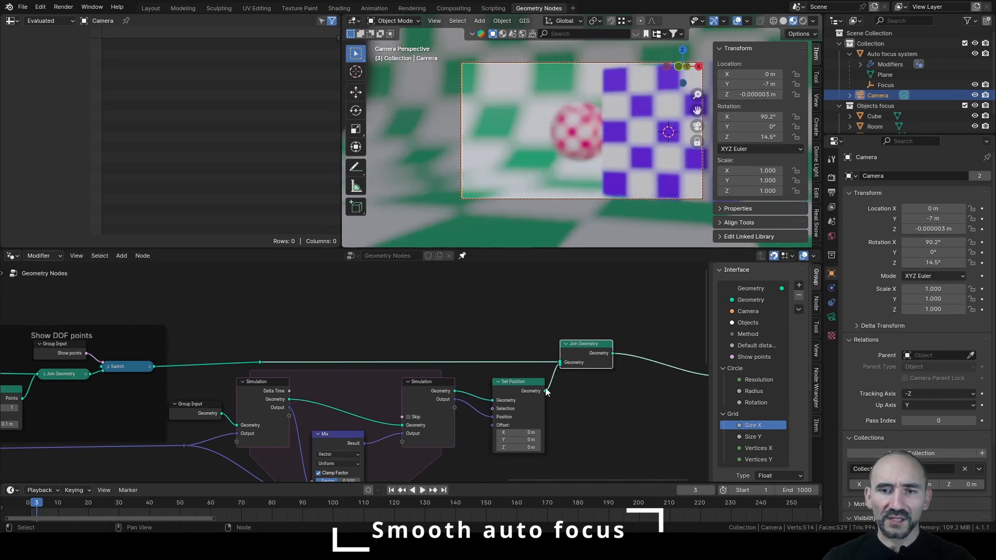
- Unhide the sockets of the Group Input beside the simulation zone and expose the Mix node's Factor as a new group input
middle_click_drag(262, 362, 388, 334)
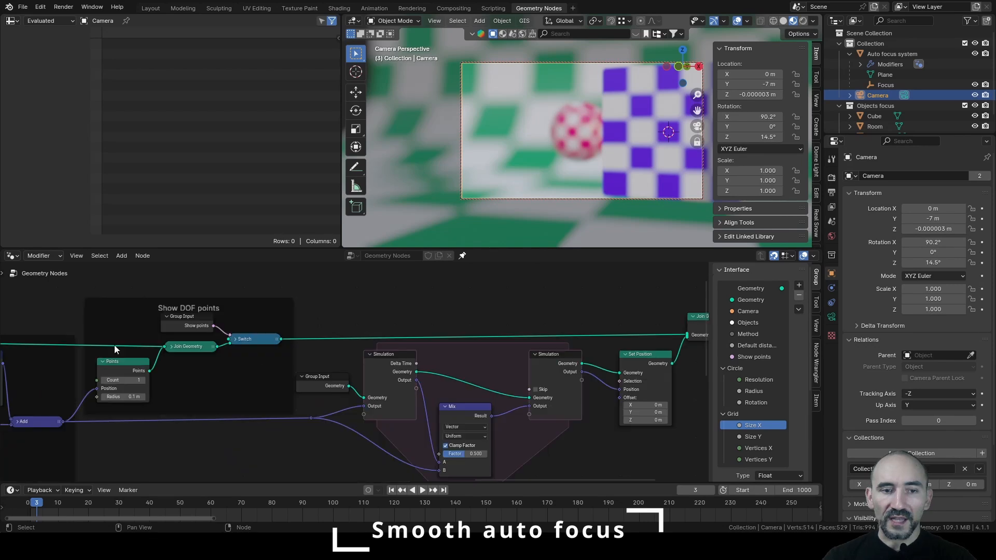
middle_click_drag(511, 303, 379, 308)
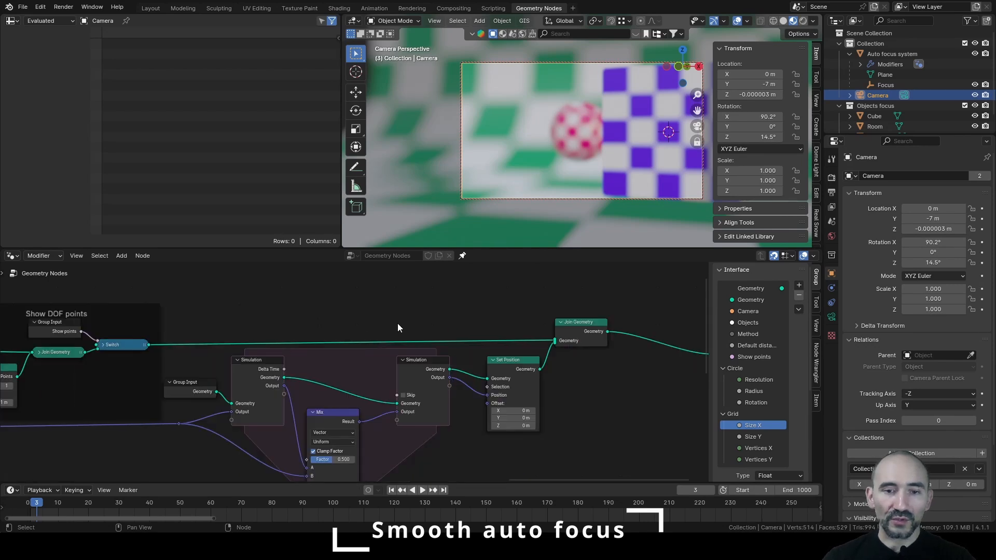
middle_click_drag(208, 386, 255, 329)
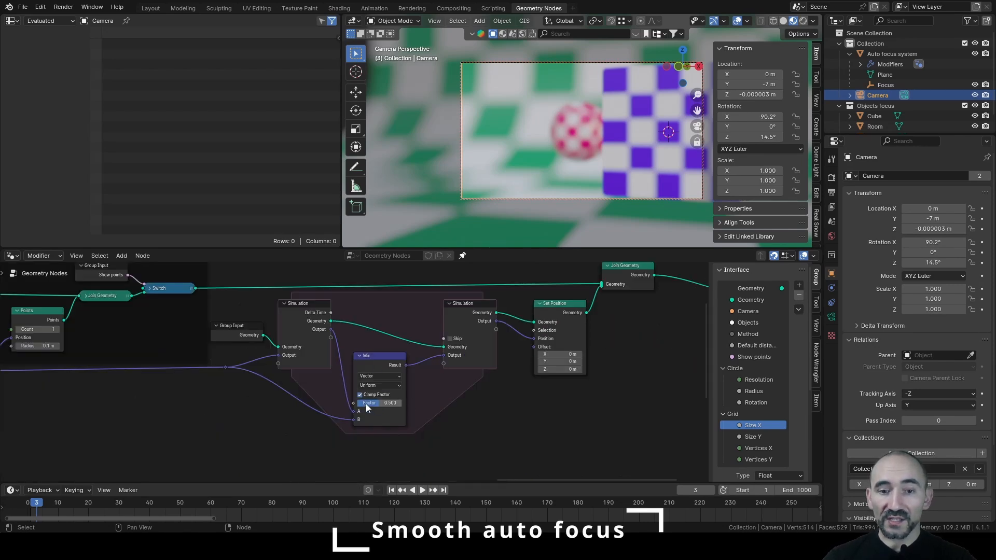
left_click(226, 334)
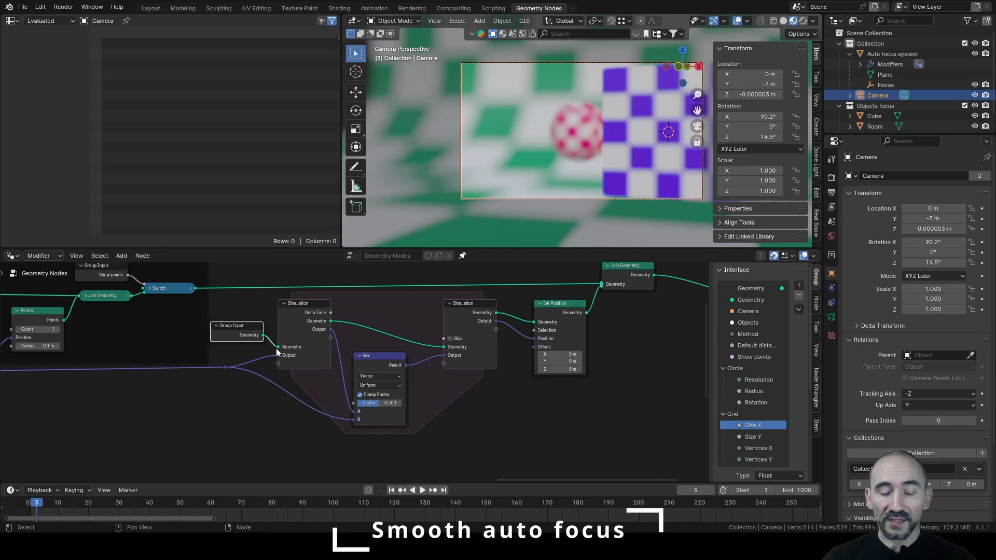
key("ctrl+h")
left_click_drag(353, 403, 265, 444)
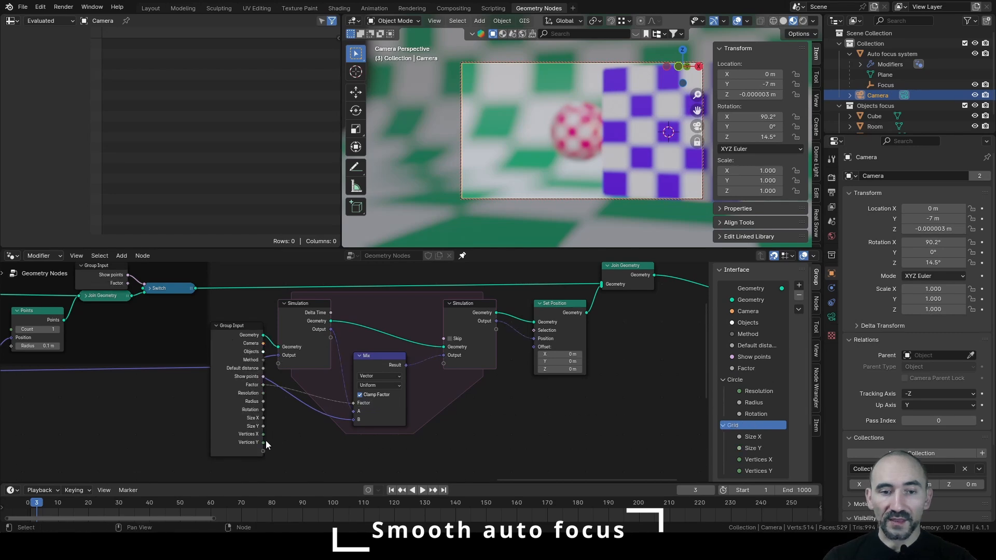
- Rename the Factor group input to Smoothness and make it a Single Value
double_click(755, 366)
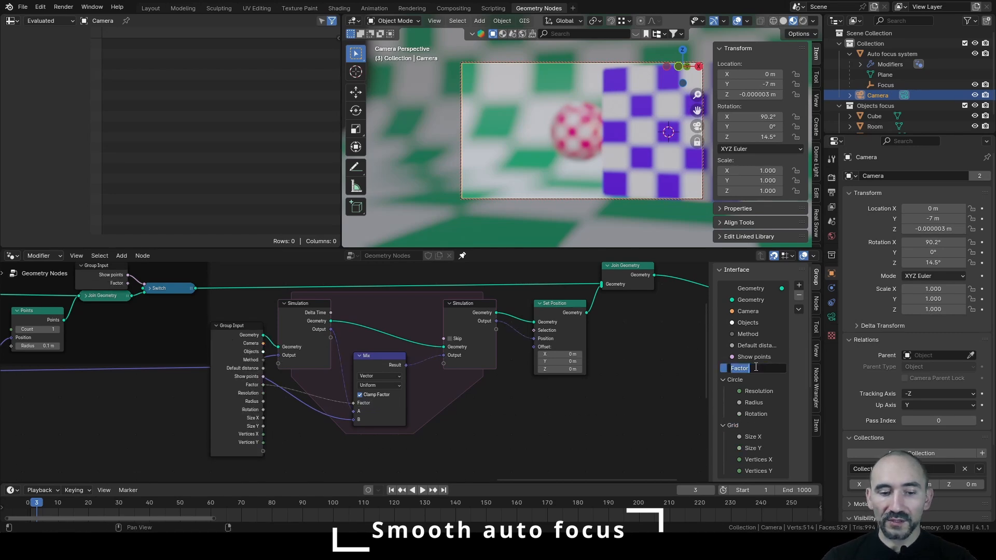
type("Smoothness")
key("Return")
scroll(768, 378, "down", 5)
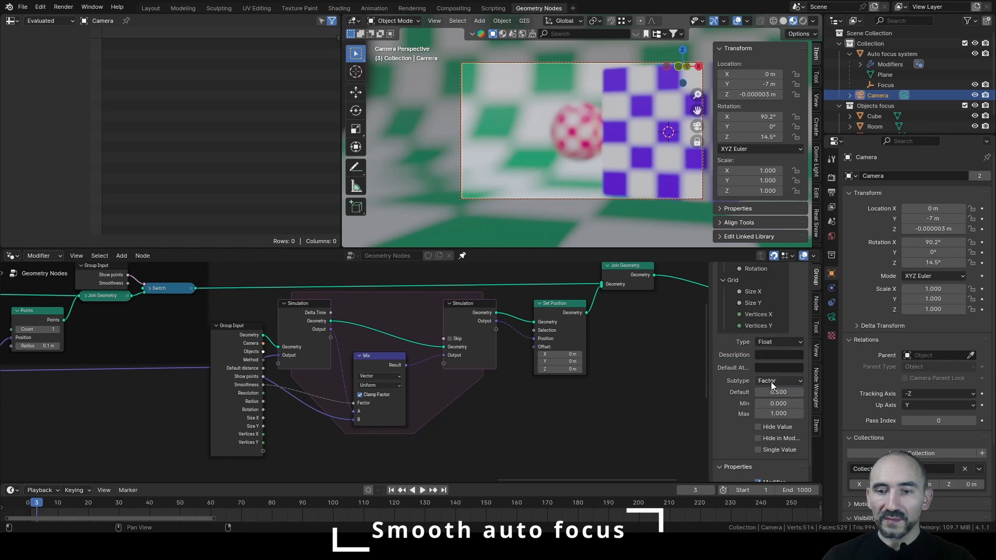
scroll(781, 381, "up", 4)
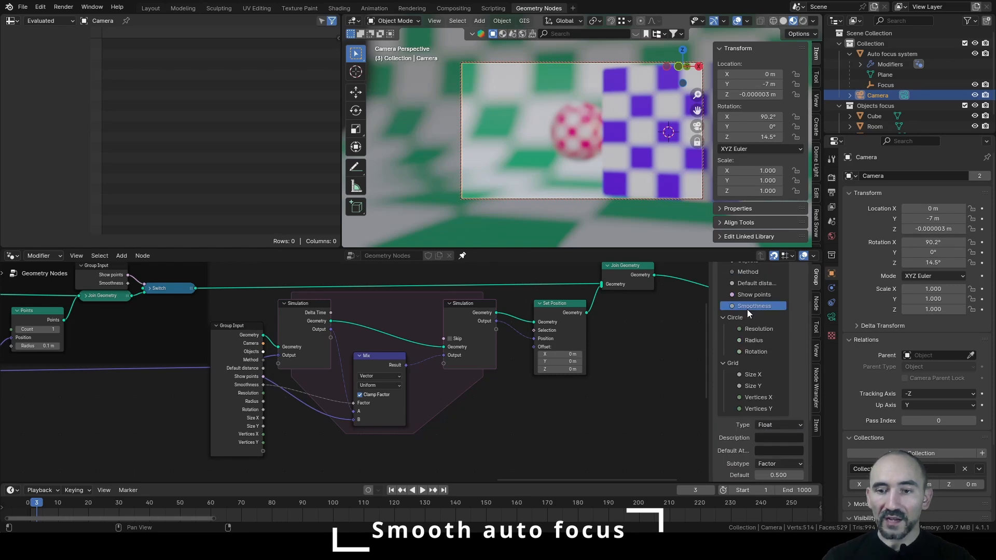
scroll(768, 402, "down", 5)
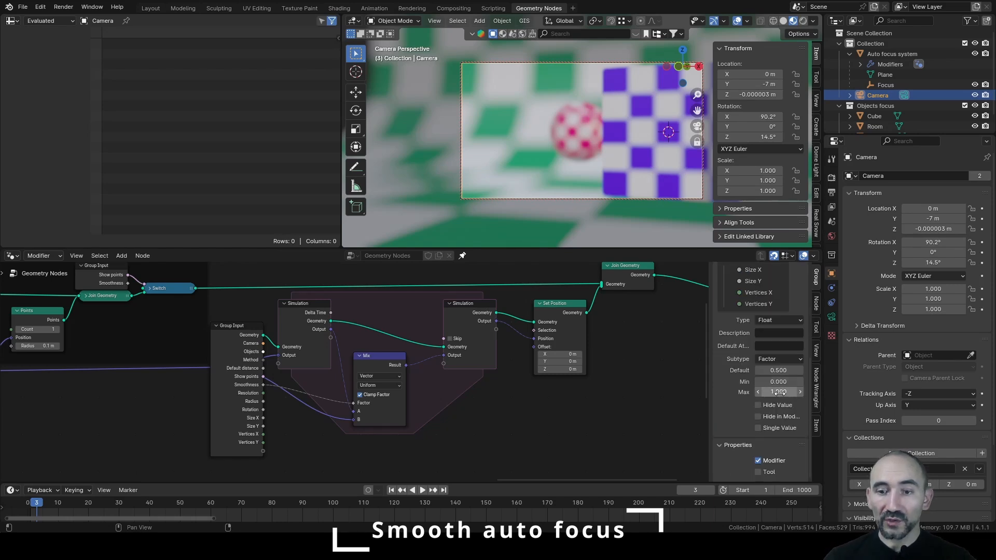
left_click(771, 431)
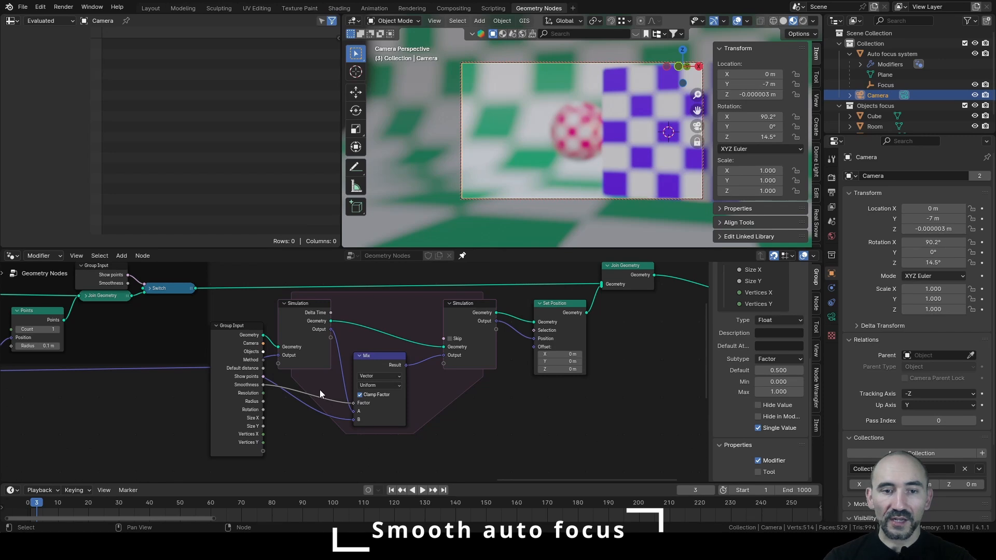
- Hide the Group Input's unused sockets, add a reroute on the Smoothness link below the simulation node, and save the file
left_click(244, 353)
key("ctrl+h")
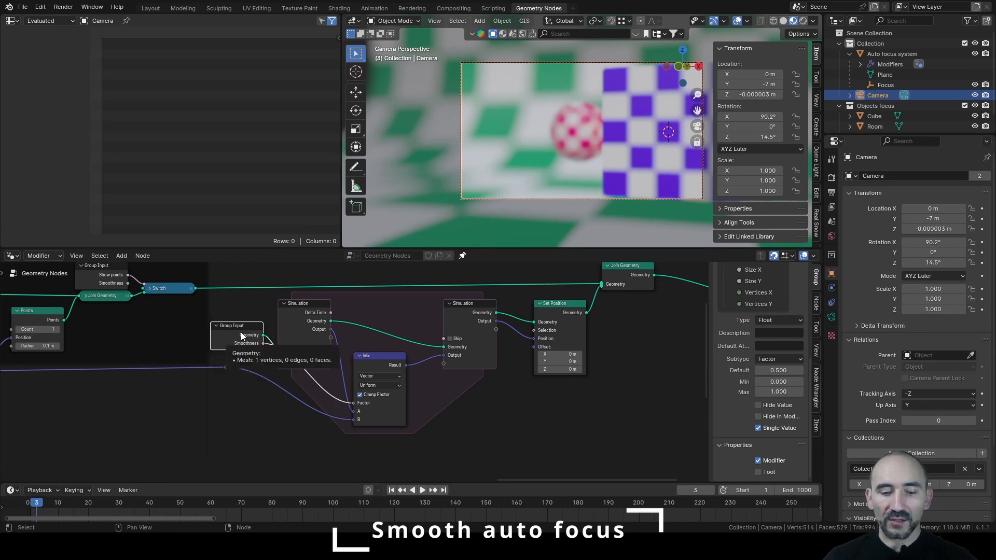
right_click_drag(297, 333, 283, 397, "shift")
scroll(293, 387, "up", 1)
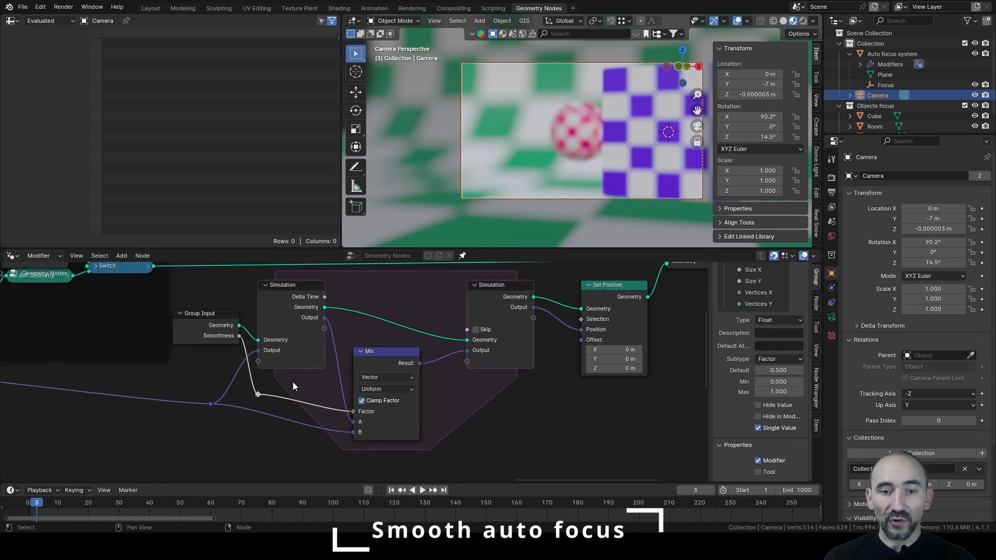
key("ctrl+s")
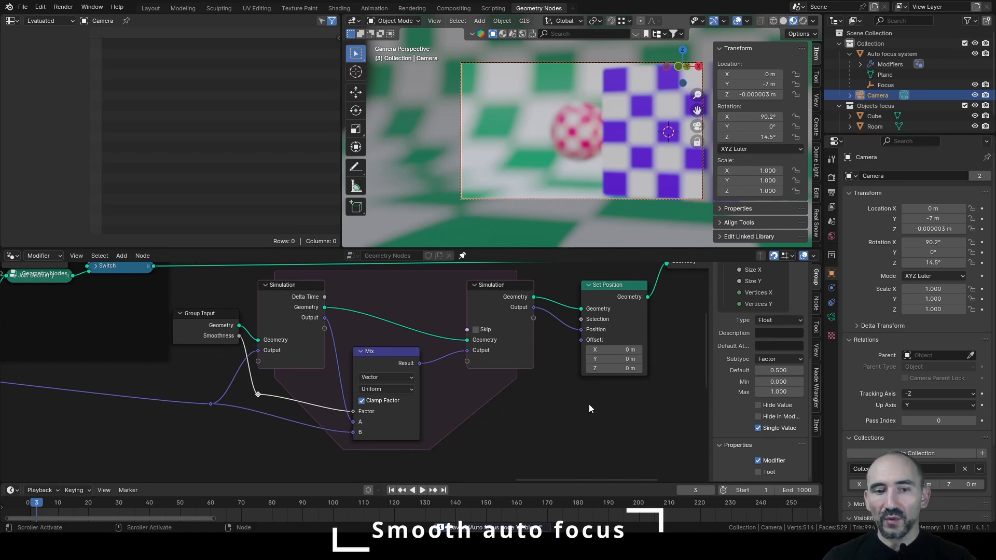
- Cut the Smoothness link to the Mix node and set the Mix Factor to 0.1
right_click_drag(328, 400, 335, 412, "ctrl")
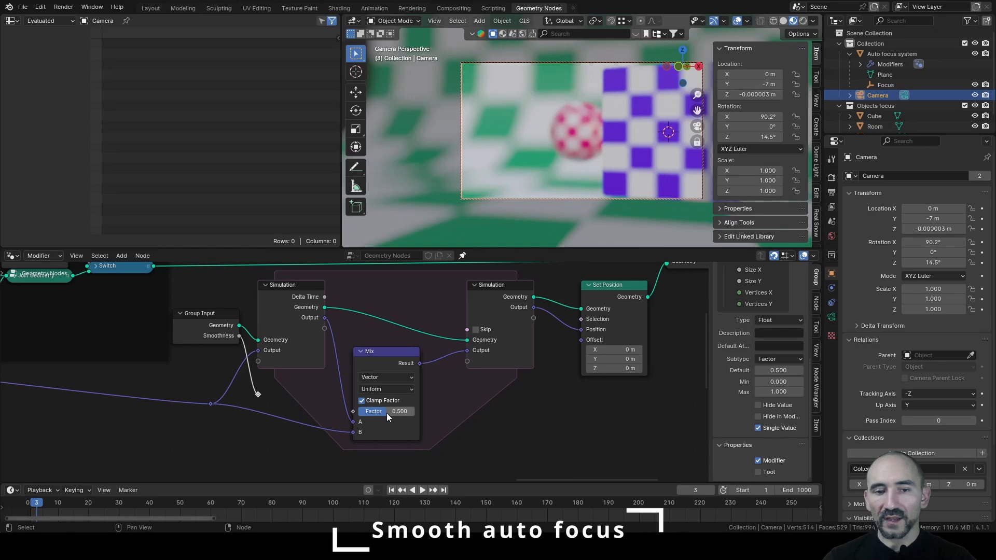
left_click_drag(387, 413, 368, 413)
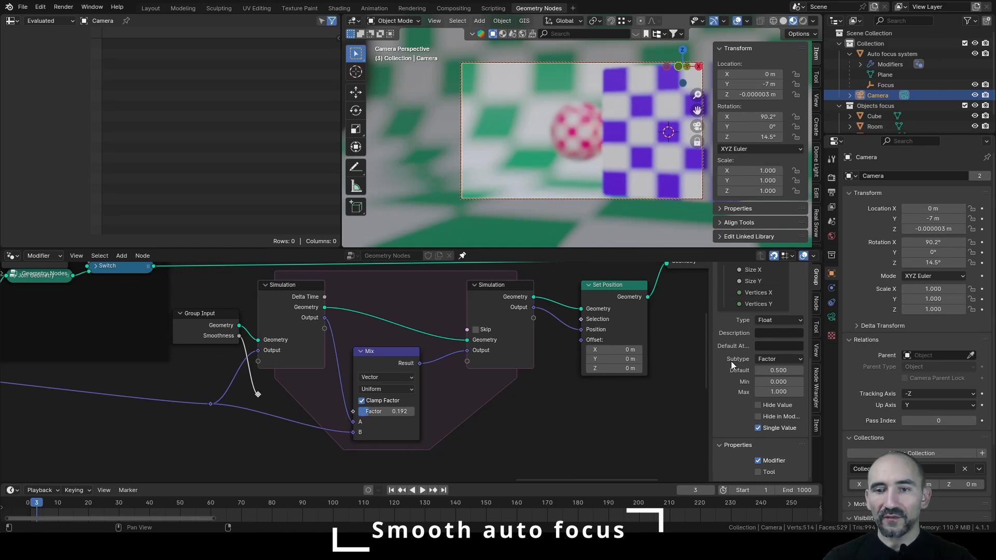
left_click(369, 411)
type("0.1")
key("Return")
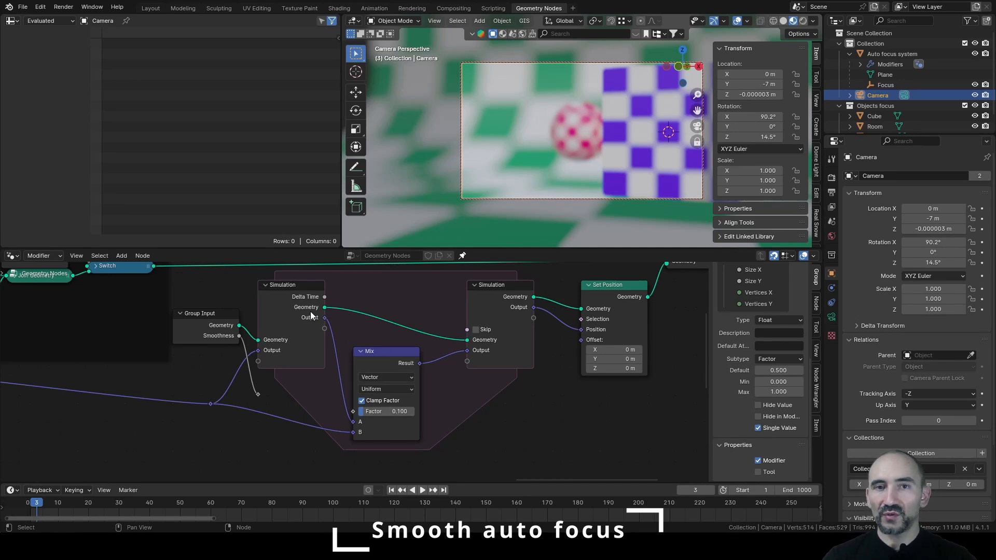
mouse_move(319, 320)
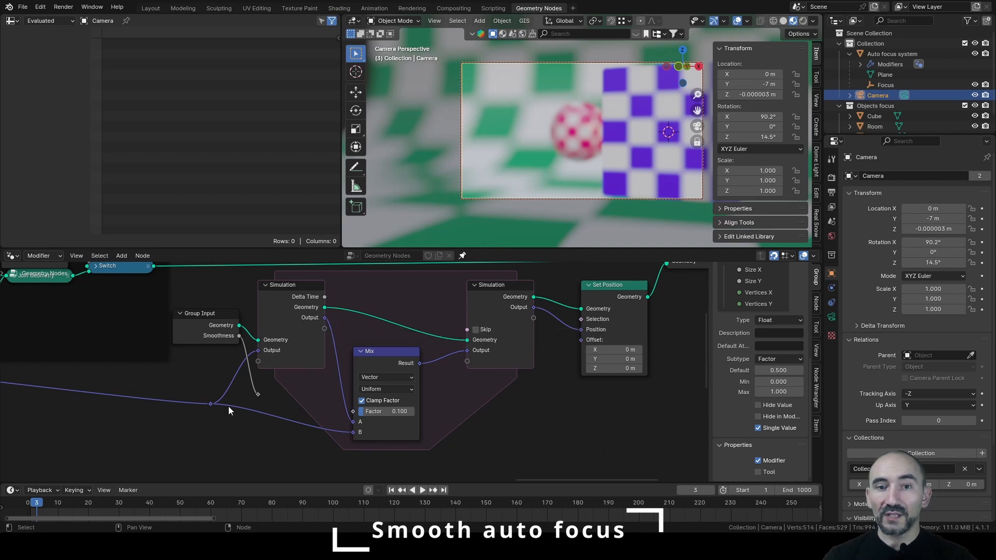
- Delete the loose reroute on the Smoothness link and add a Map Range node with Smoothness feeding its Value
mouse_move(353, 433)
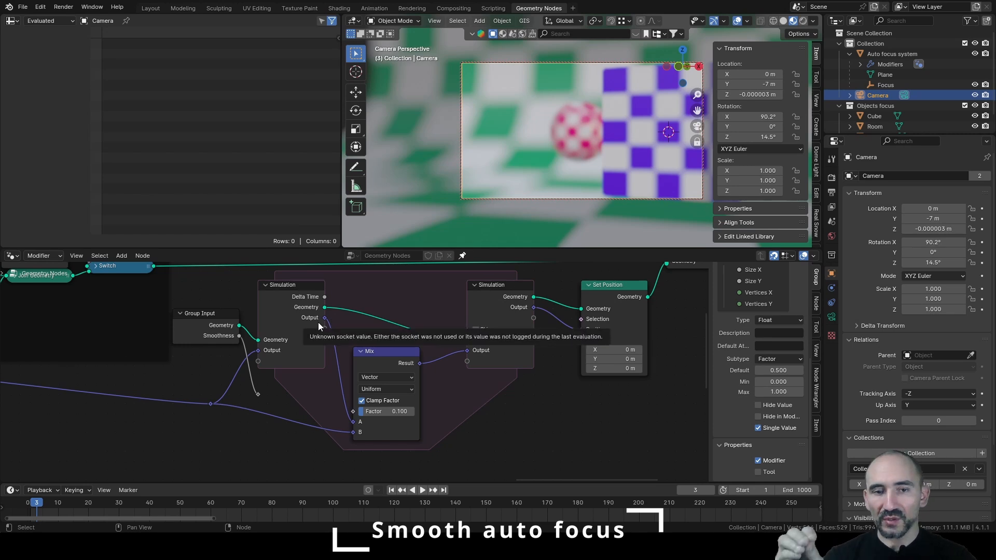
left_click(257, 396)
key("ctrl+x")
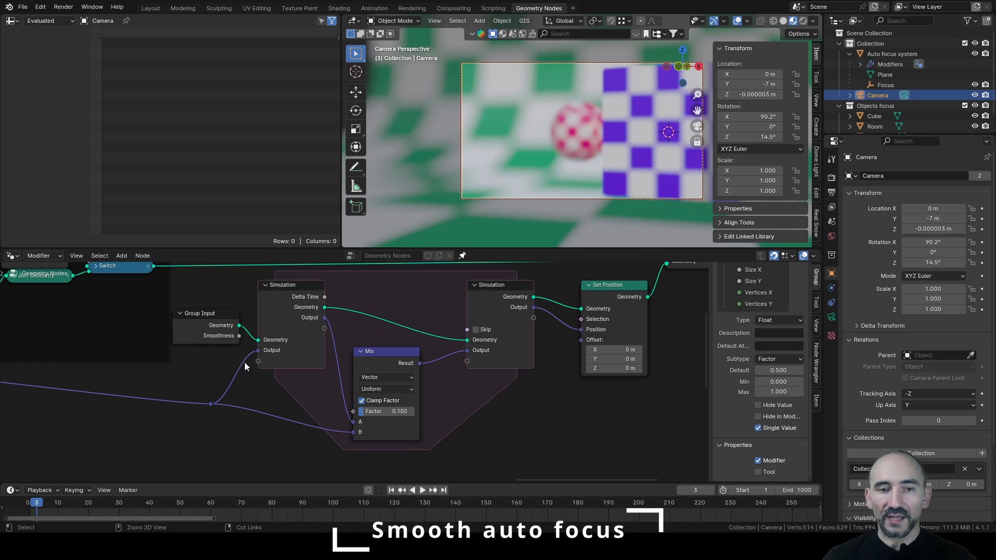
key("shift+a")
type("mapra")
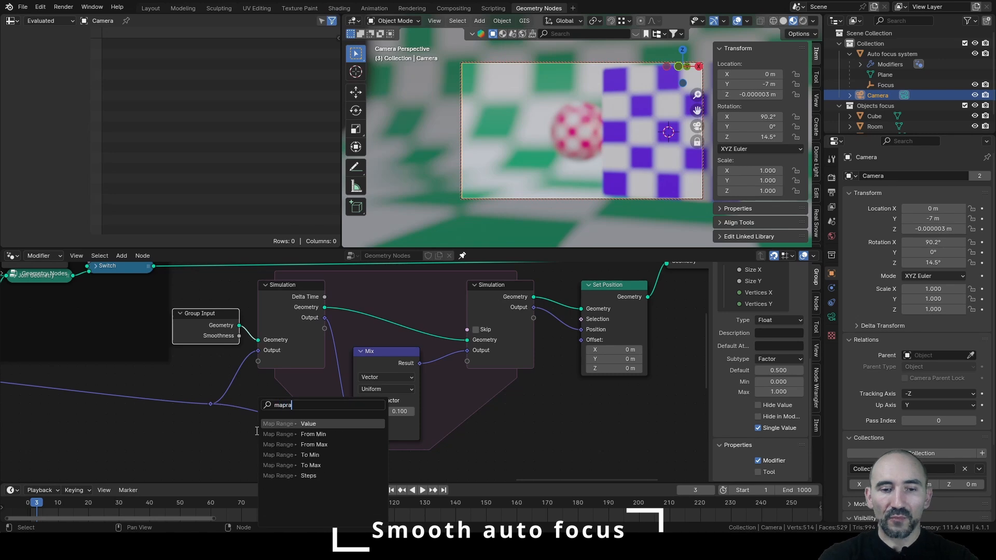
key("Return")
scroll(290, 415, "up", 1)
- Set the Map Range node's To Min to 1 and To Max to 0
left_click(299, 441)
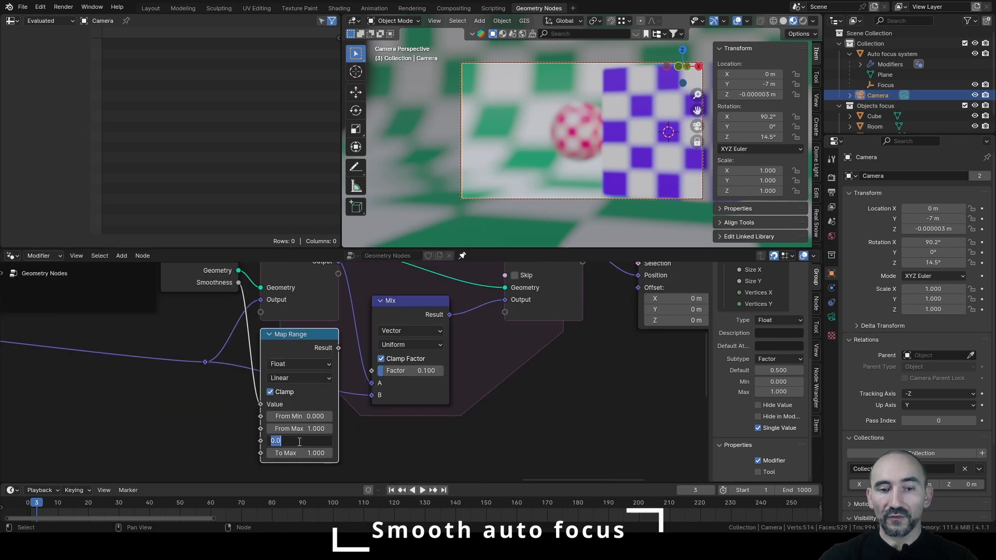
type("1")
key("Tab")
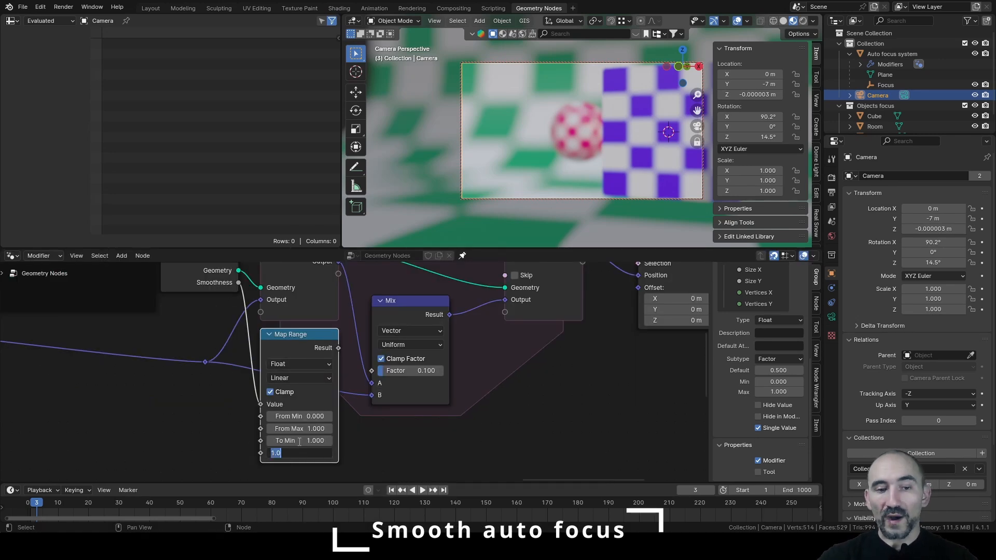
type("0")
key("Return")
- Link the Map Range Result to the Mix node's Factor, save the file and return to the first frame
left_click_drag(338, 347, 372, 371)
scroll(221, 380, "down", 3)
scroll(221, 381, "up", 1)
key("ctrl+s")
key("shift+Left")
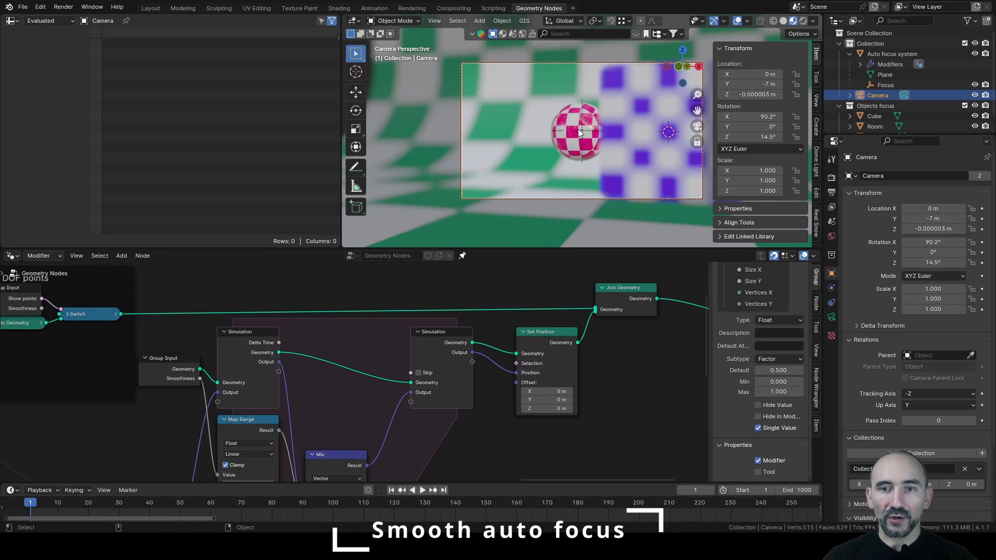
- Rename the simulation state item Output to Final position and save the file
middle_click_drag(145, 384, 239, 359)
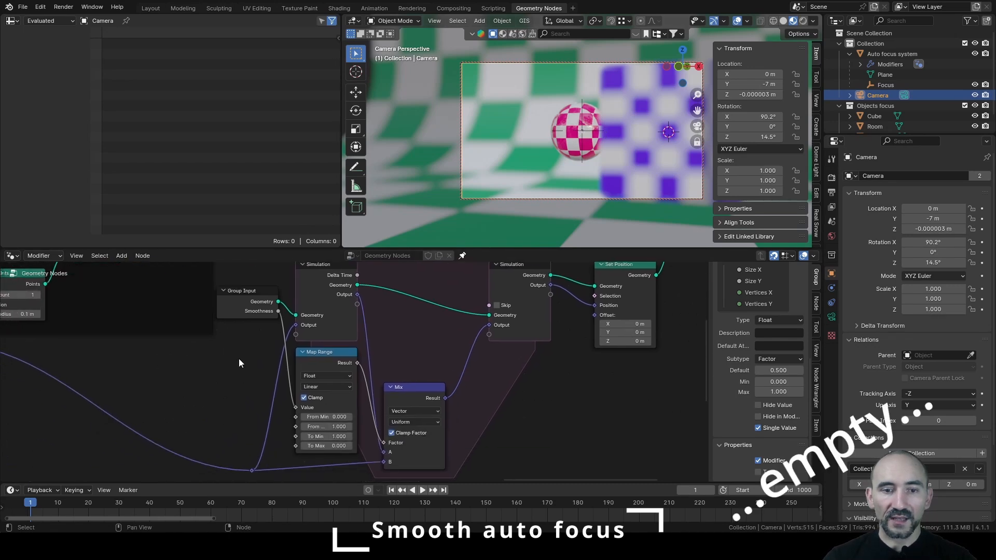
middle_click_drag(310, 326, 182, 359)
left_click(181, 359)
left_click(815, 304)
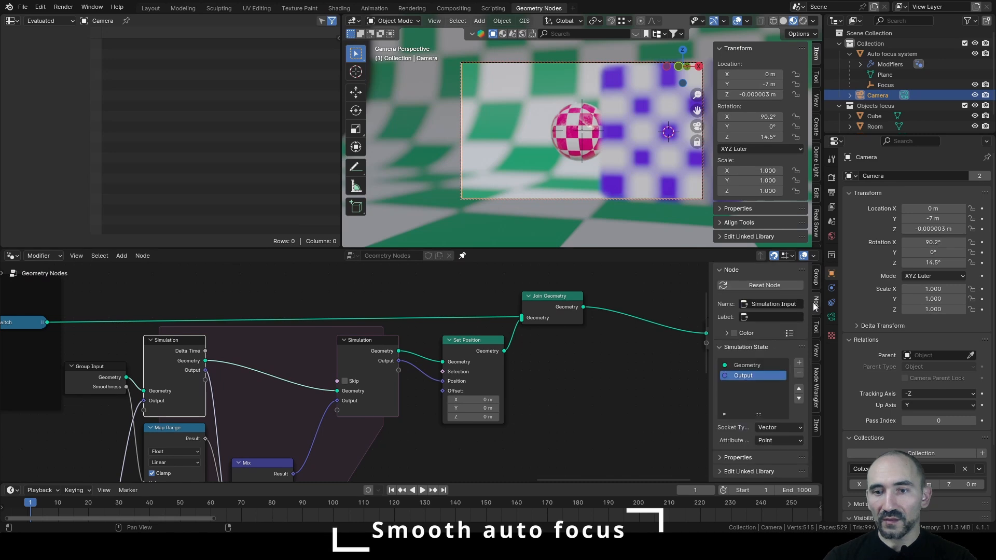
double_click(747, 375)
type("Final position")
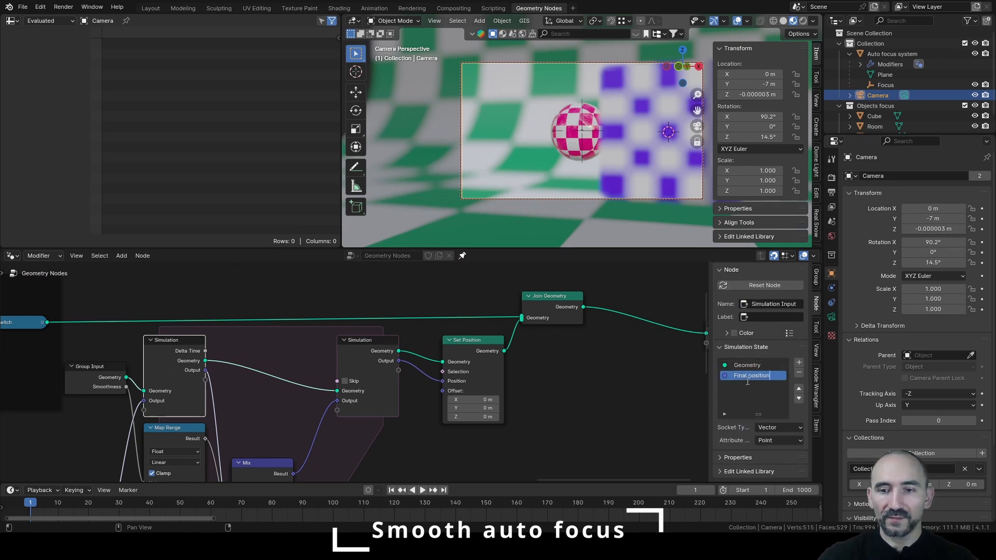
key("Return")
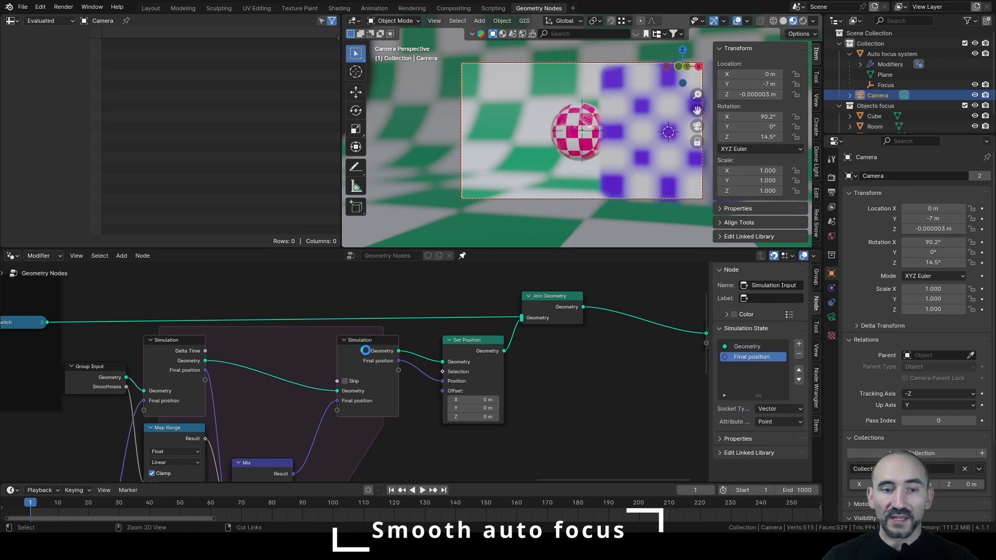
key("ctrl+s")
key("Home")
scroll(292, 322, "down", 1)
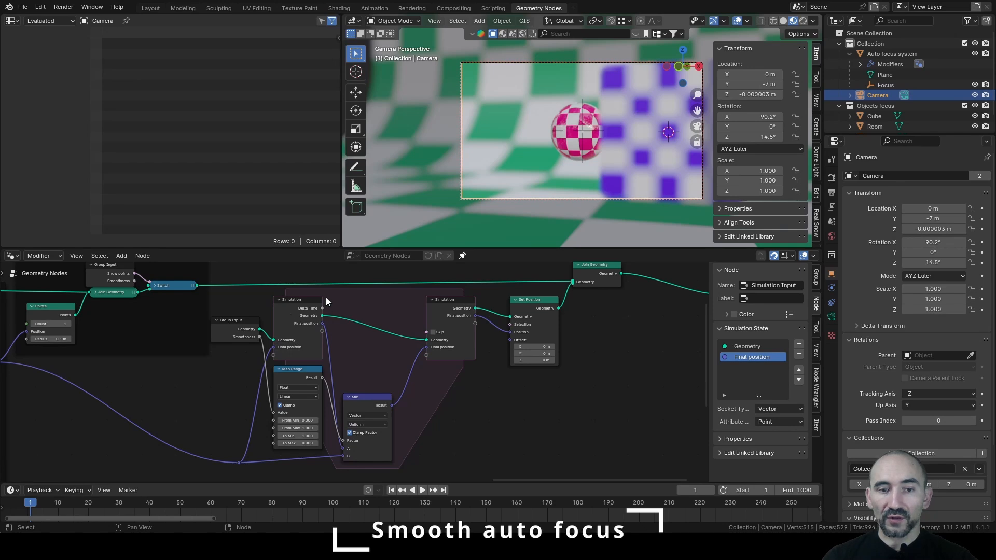
- Set the Auto focus system's Smoothness to 0.8, then play the animation while changing the camera's Z rotation to test the focus transition
left_click(890, 63)
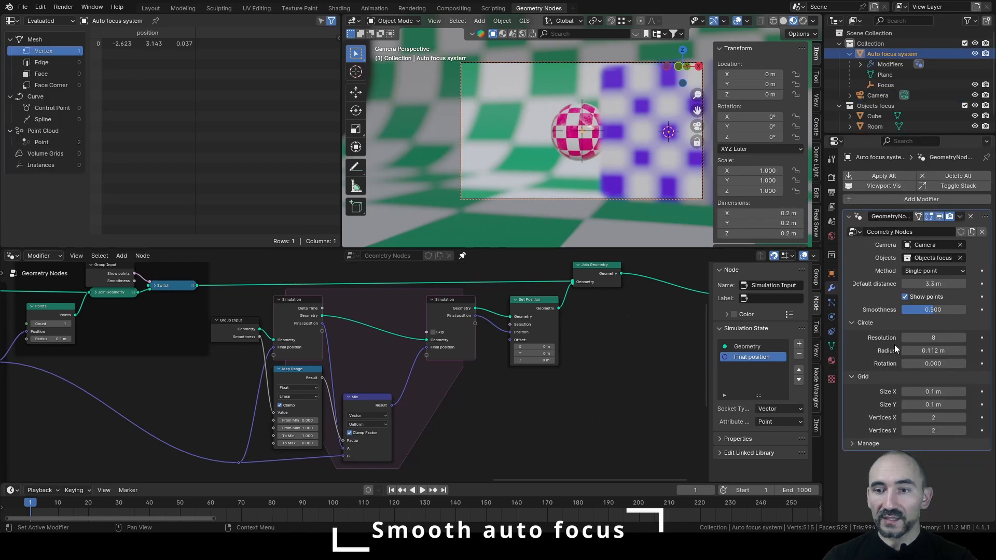
left_click_drag(926, 310, 945, 309)
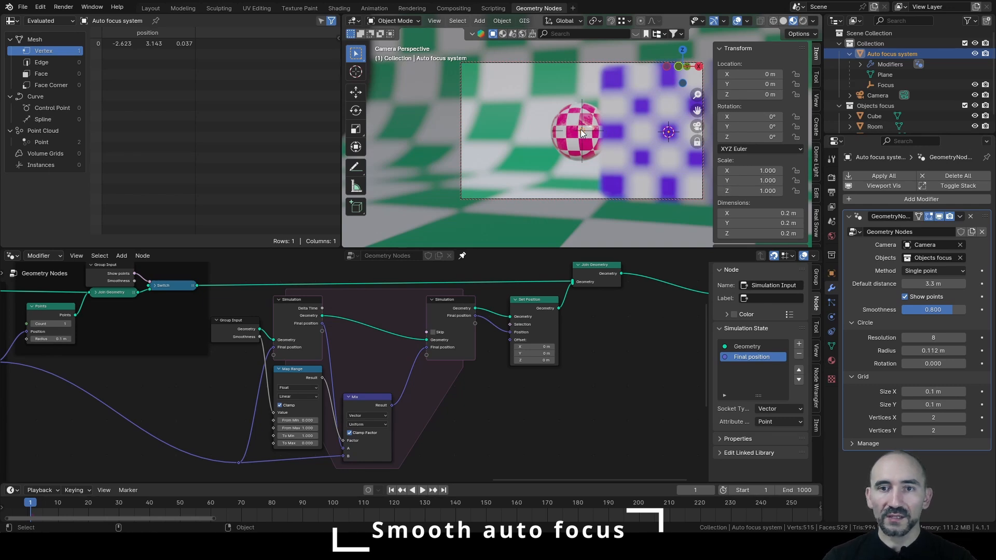
left_click(876, 95)
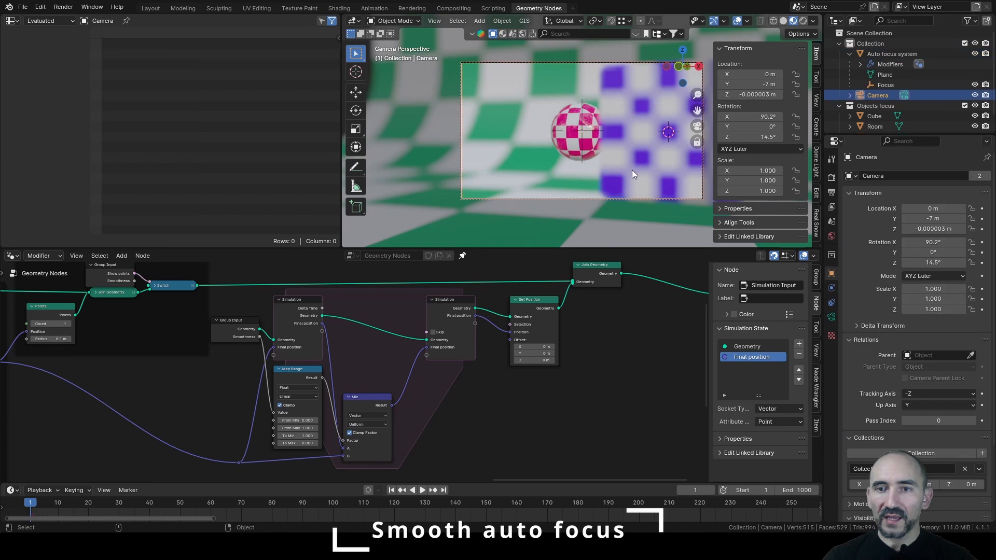
left_click(423, 490)
left_click_drag(750, 137, 724, 137)
- Set Smoothness to 0.95, select the camera to test the slower focus transition, and finally set Smoothness to 0.3
left_click(888, 64)
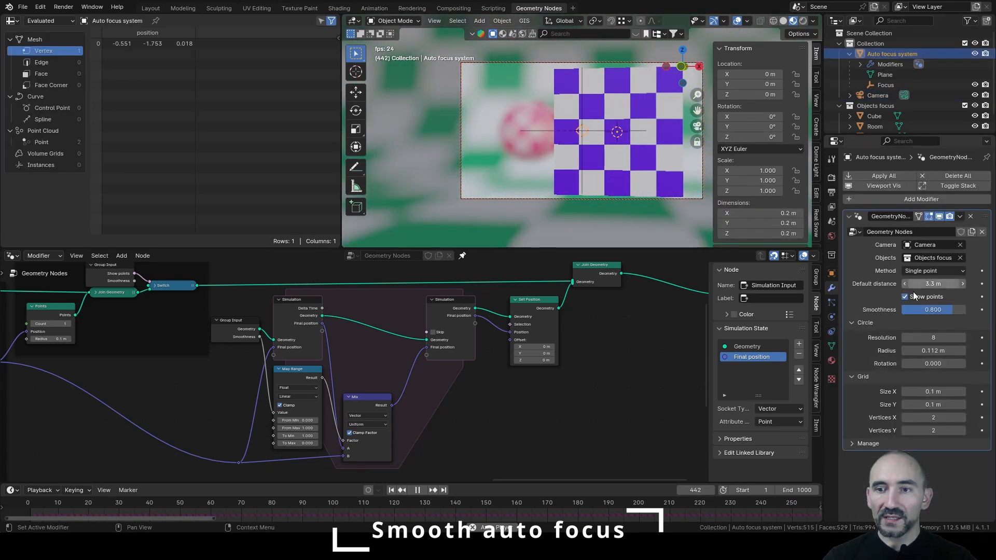
left_click(929, 311)
type("0.")
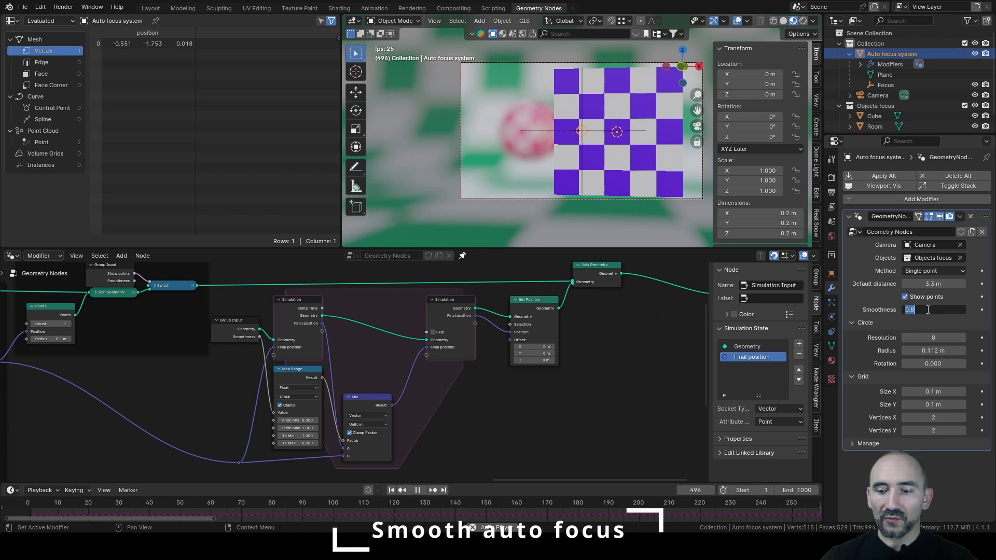
type("95")
key("Return")
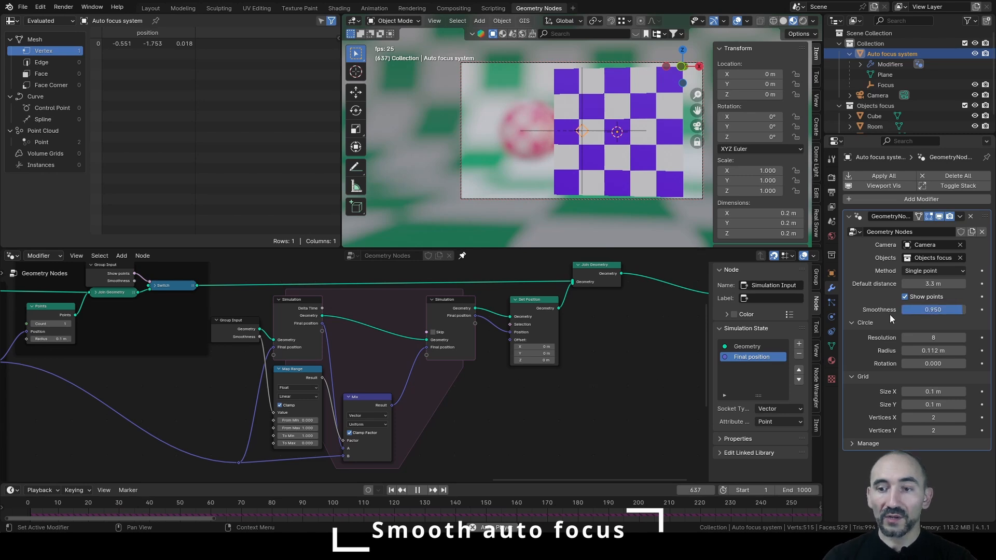
left_click(876, 96)
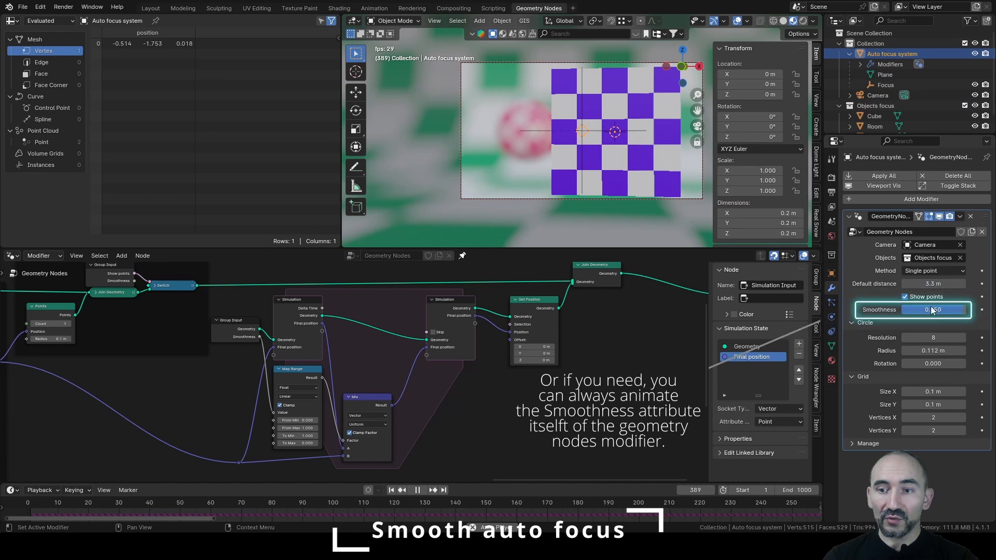
left_click(931, 309)
type("0.")
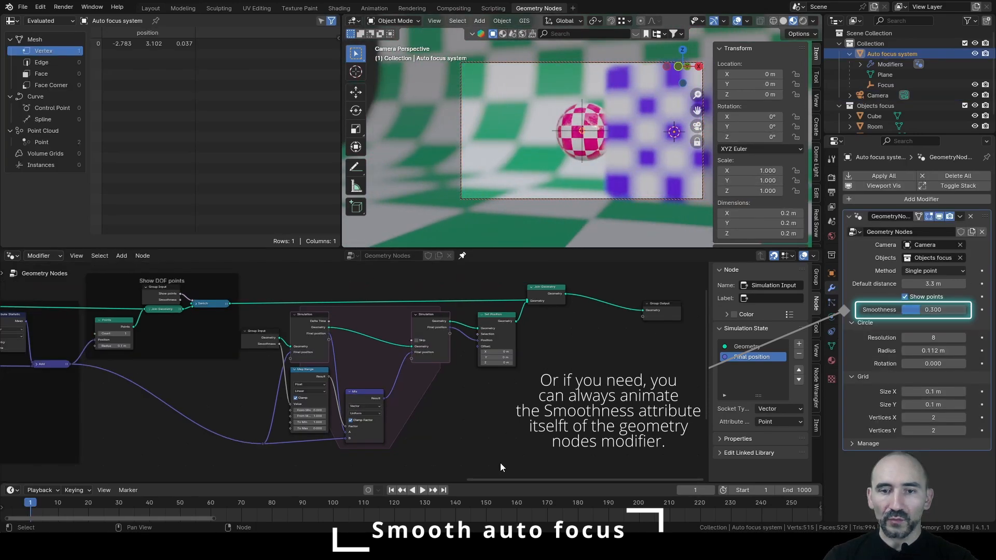
- Join the simulation zone, its Group Input, Map Range, Mix and Set Position nodes in a frame labelled "Smooth focus"
left_click_drag(506, 450, 263, 320)
key("ctrl+j")
key("F2")
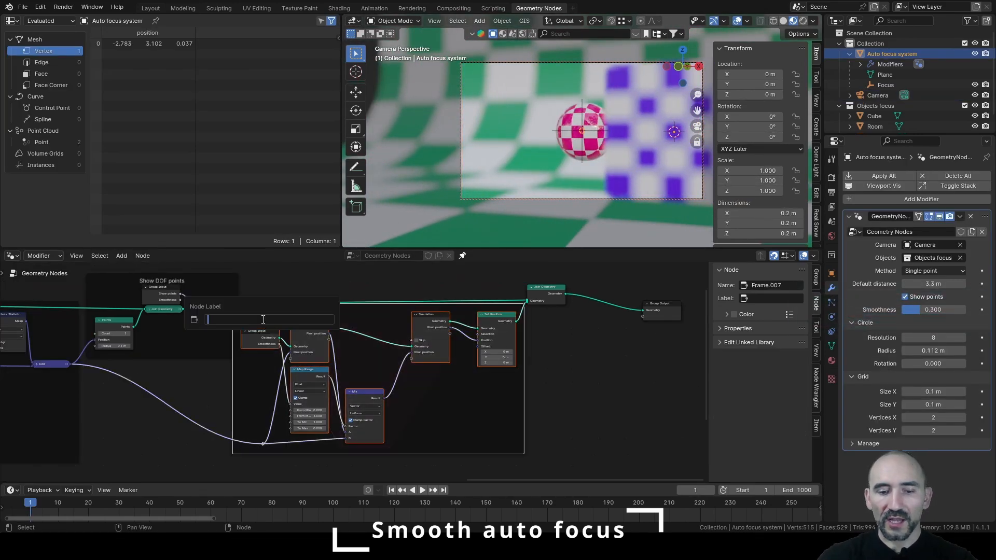
type("Smooth")
key("Return")
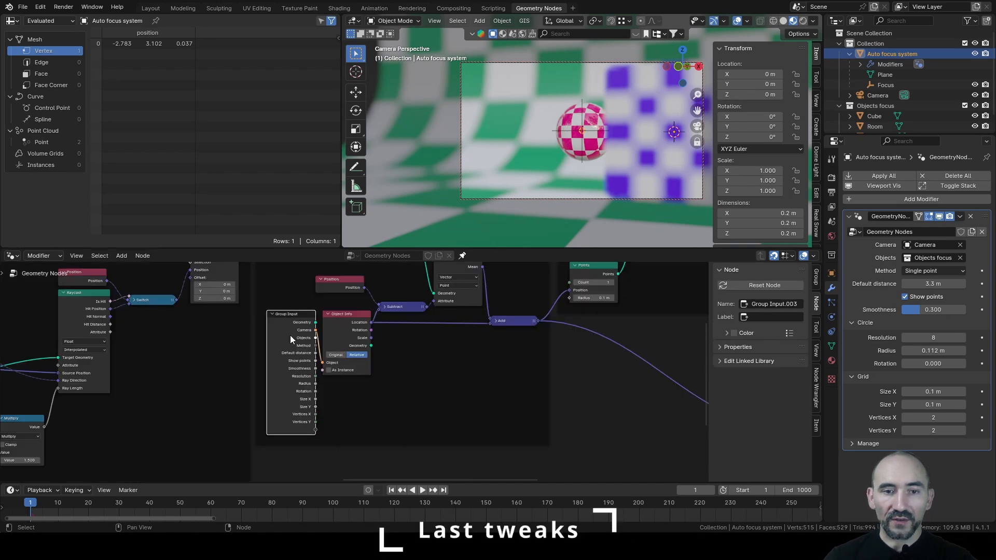
- Select all Group Input nodes in the tree and hide their unused sockets
scroll(290, 335, "up", 1)
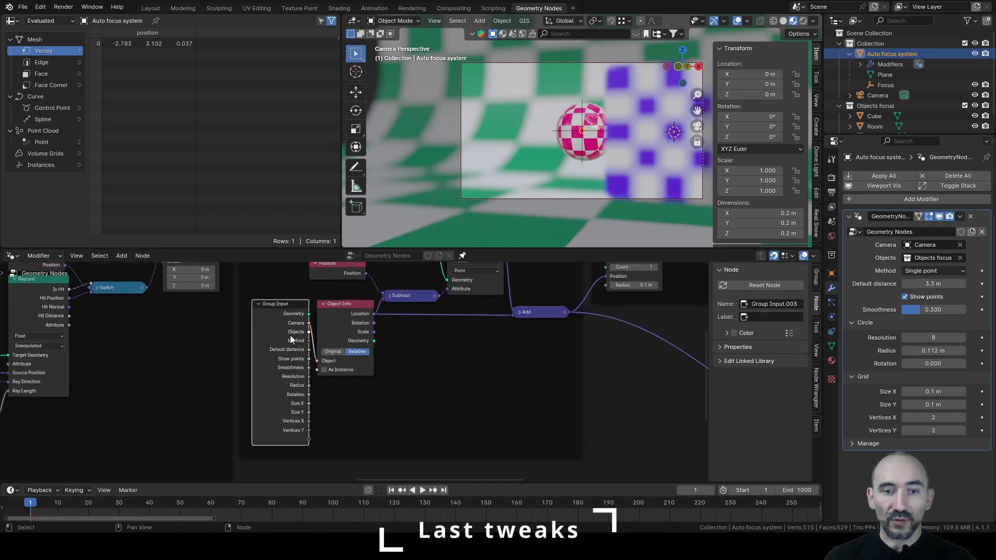
left_click(100, 255)
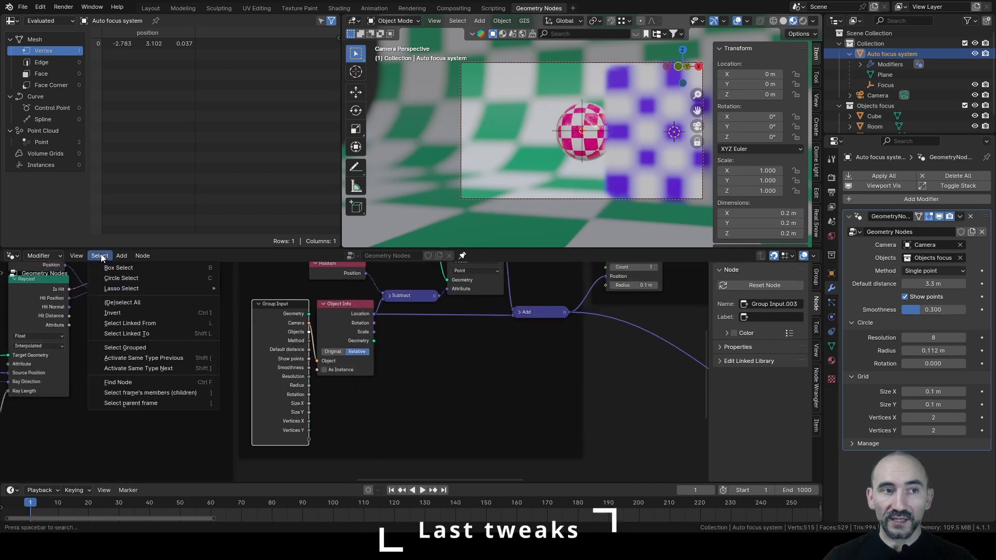
left_click(120, 328)
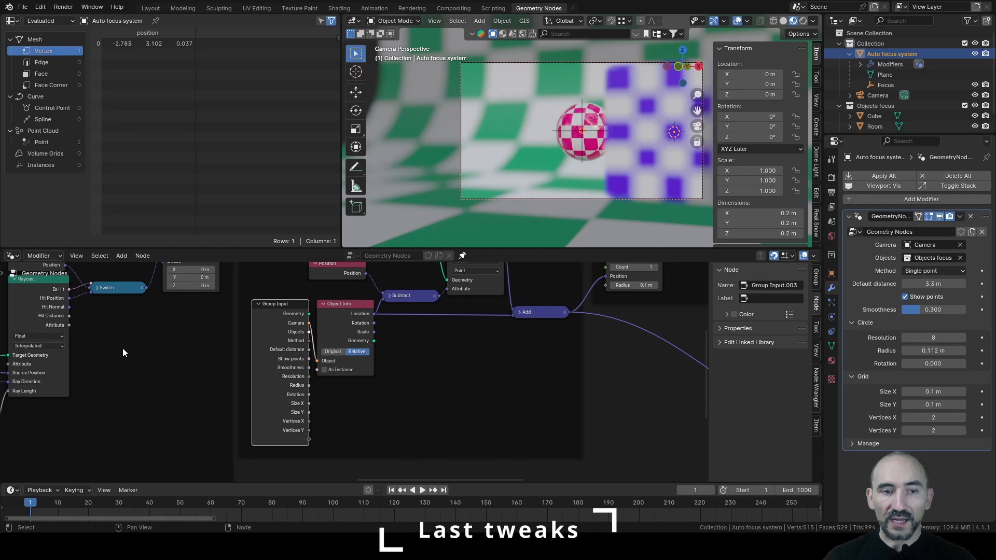
key("ctrl+h")
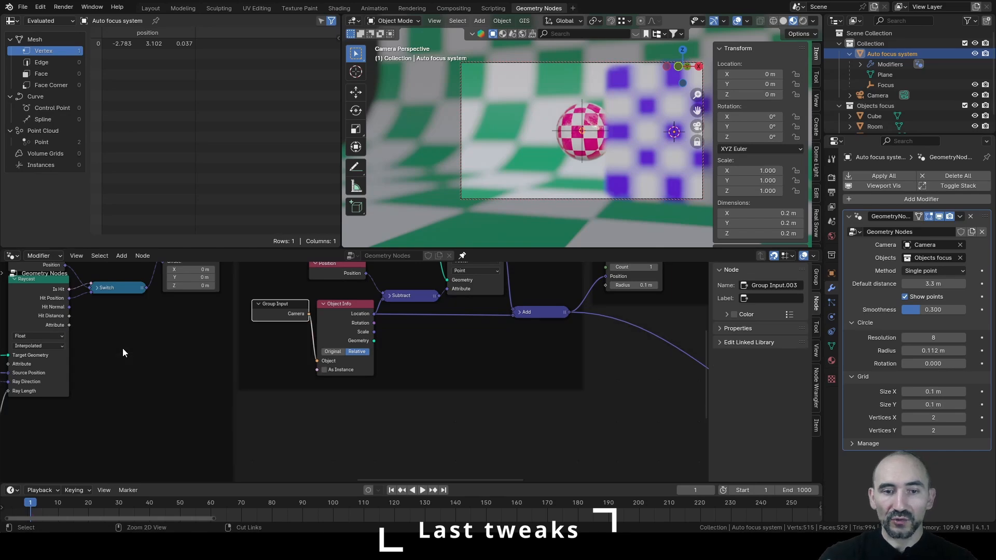
key("Home")
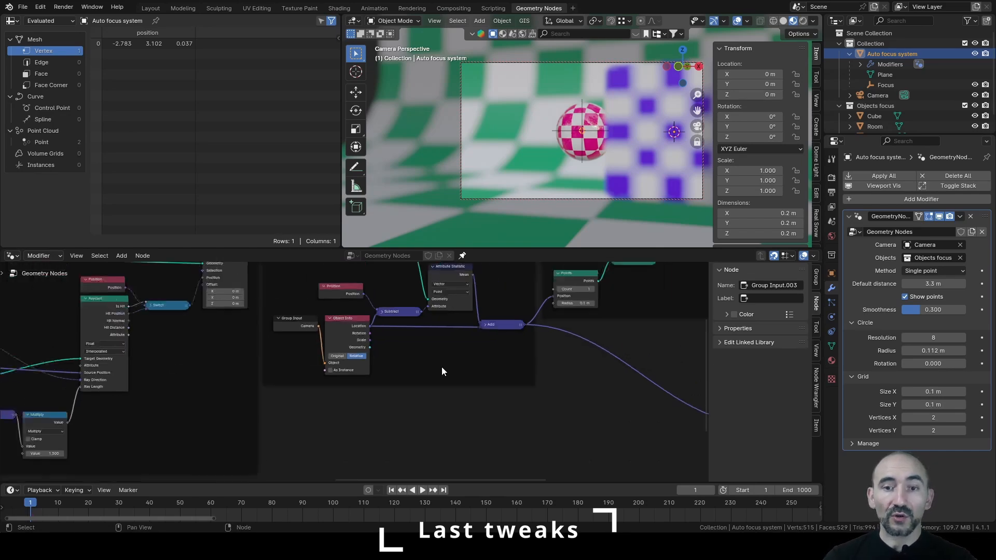
middle_click_drag(506, 351, 323, 387)
scroll(323, 387, "up", 2)
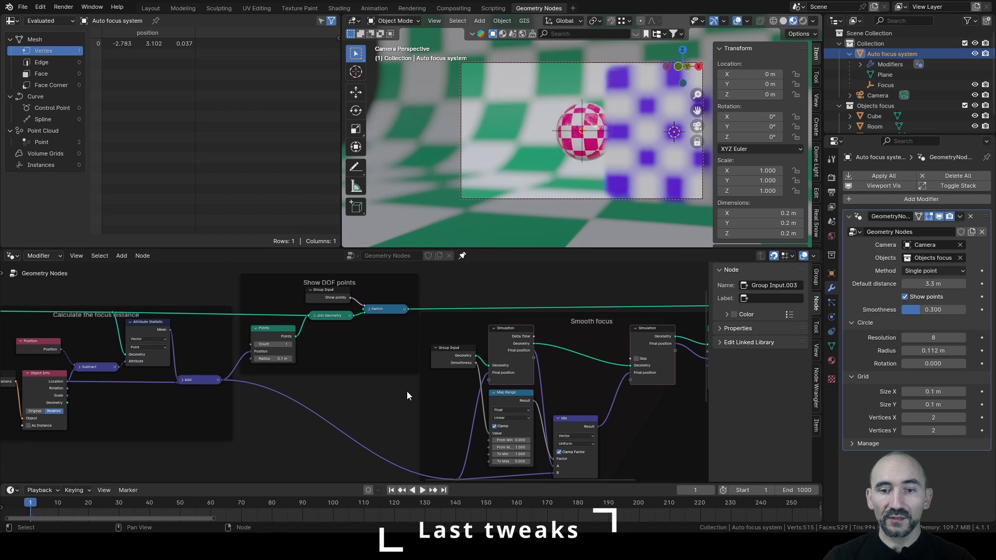
- Rename the Auto focus system's node group to Auto focus and unpin the node editor
double_click(886, 231)
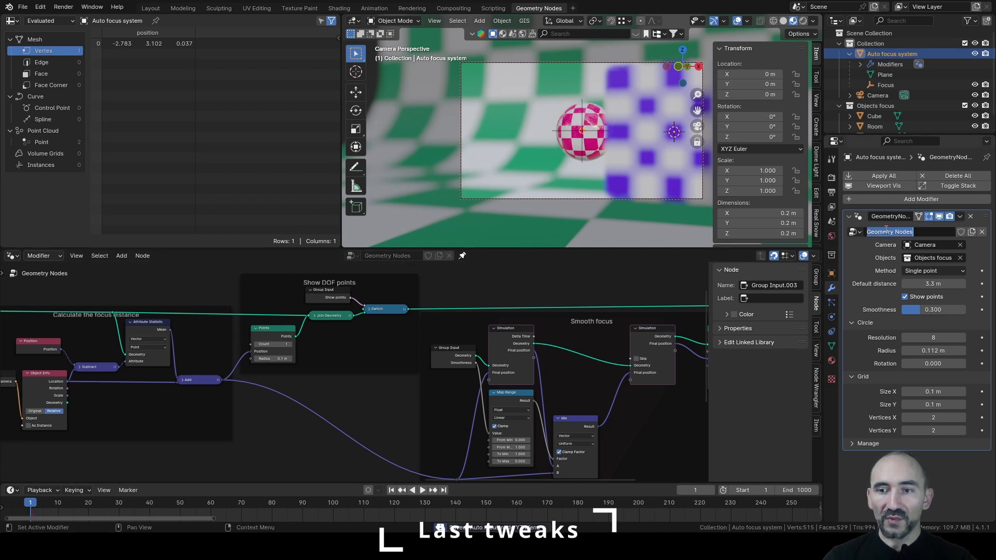
type("Auto")
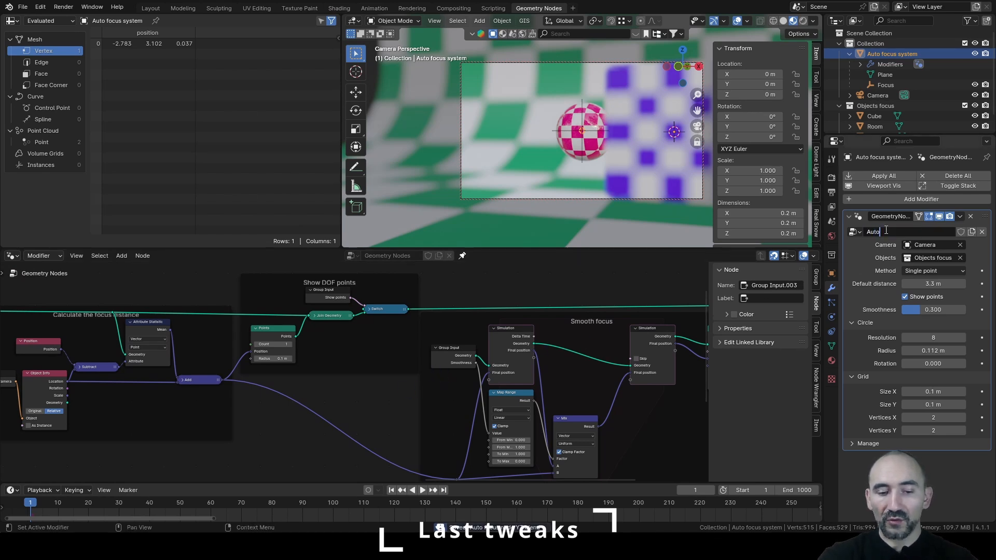
type(" focus")
key("Return")
left_click(462, 256)
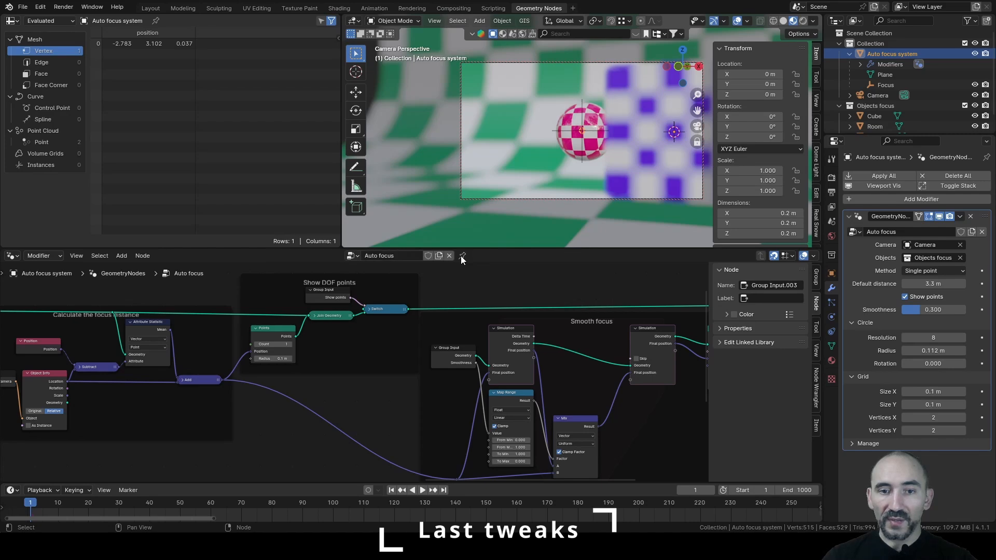
- Mark the Auto focus node group as an asset and save the file
right_click(383, 256)
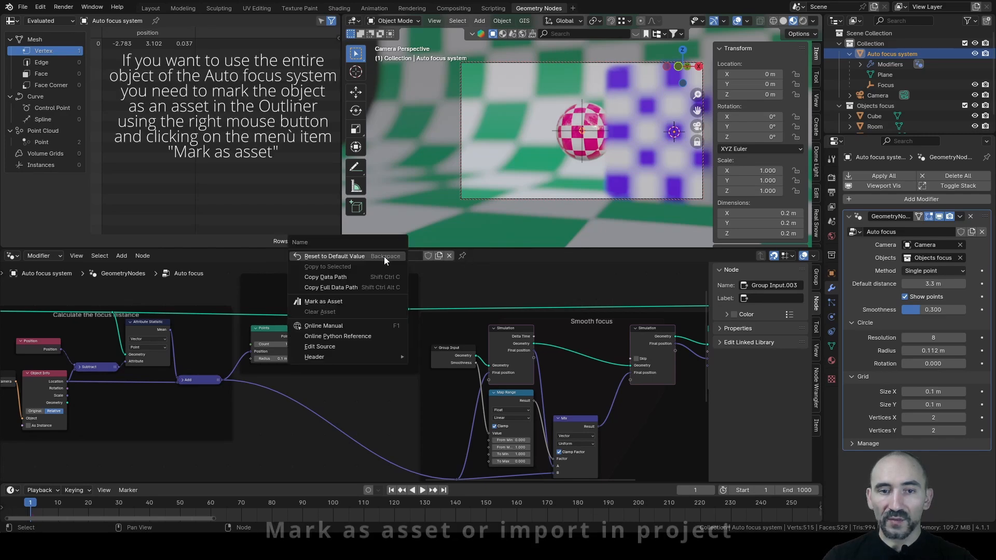
left_click(312, 301)
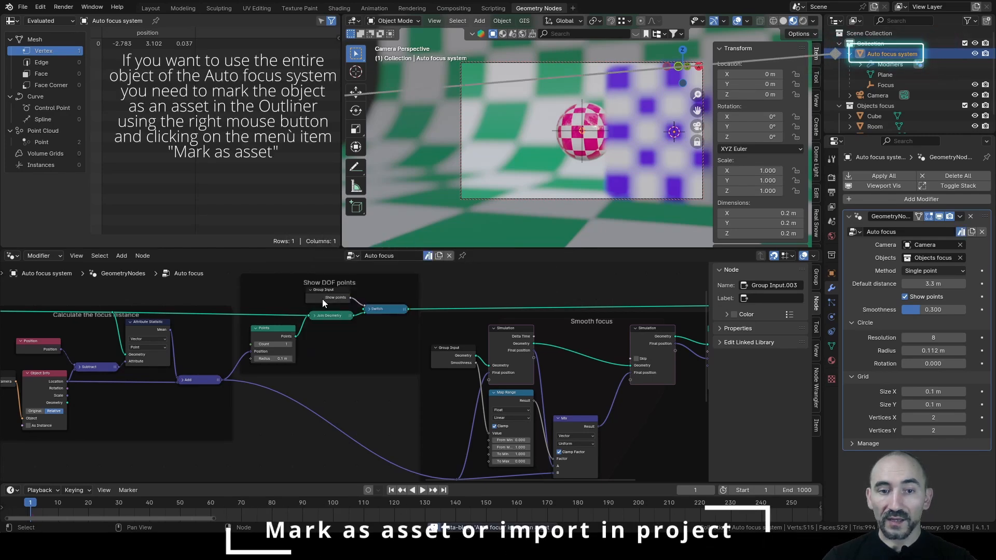
key("ctrl")
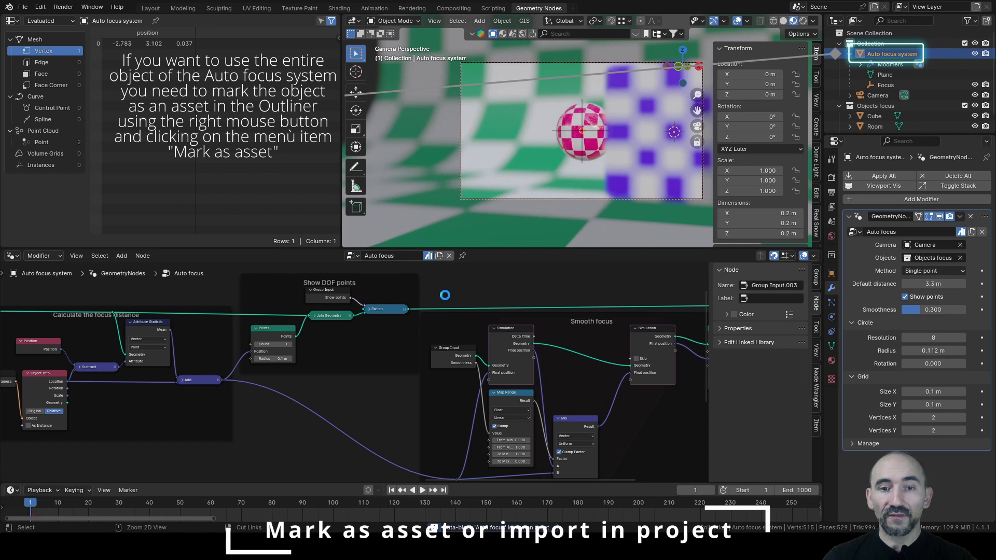
key("ctrl+s")
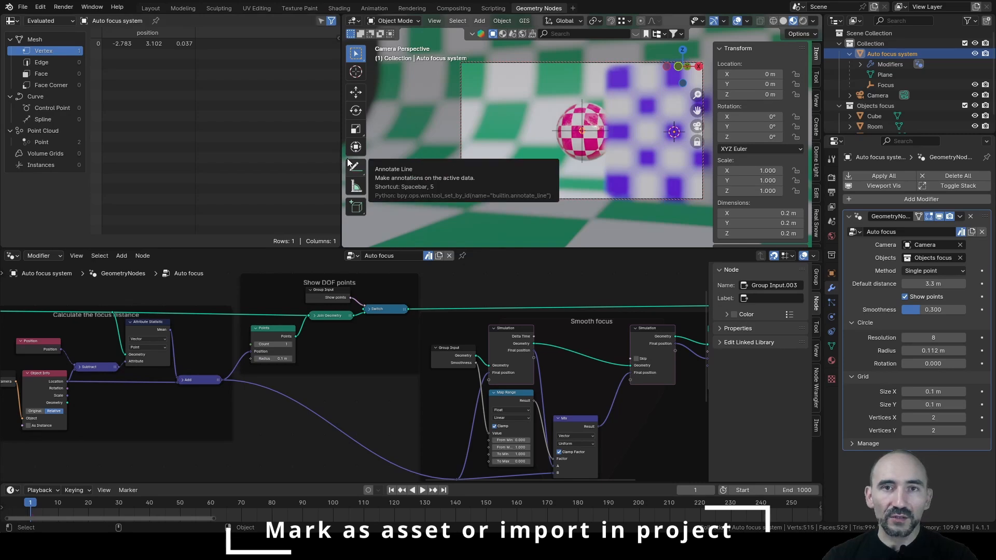
left_click(23, 6)
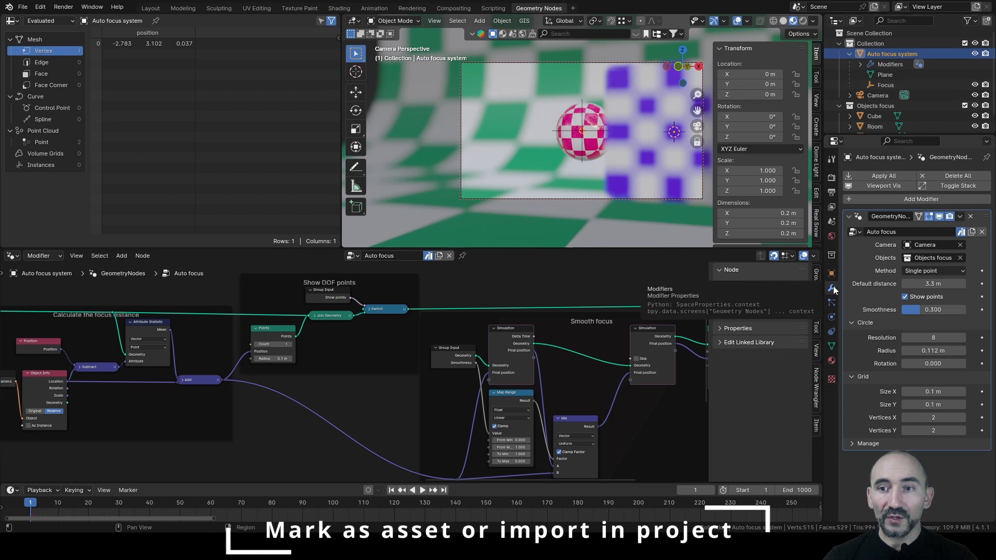
- Check the Camera's depth of field focus object, and return to the Auto focus system's modifier settings
left_click(876, 97)
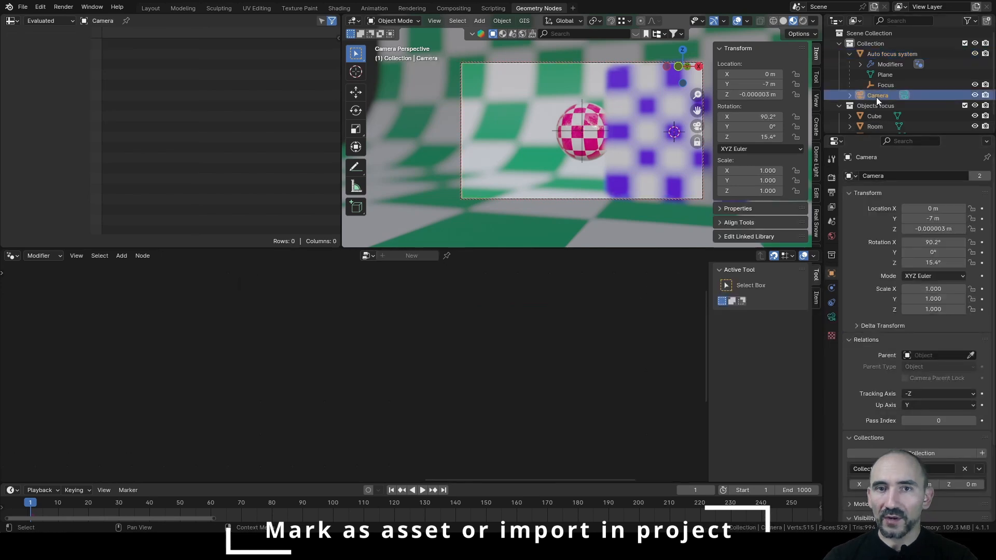
left_click(831, 317)
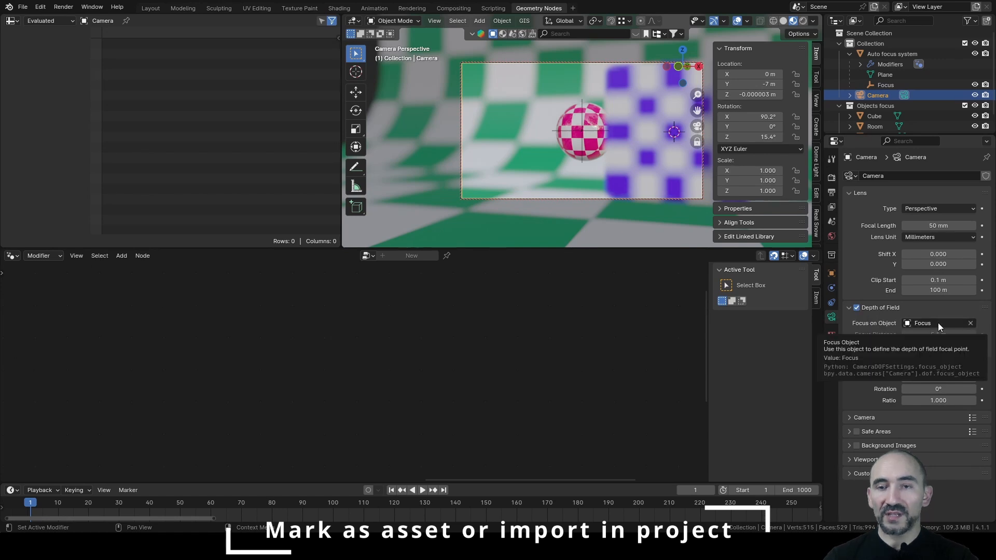
left_click(876, 55)
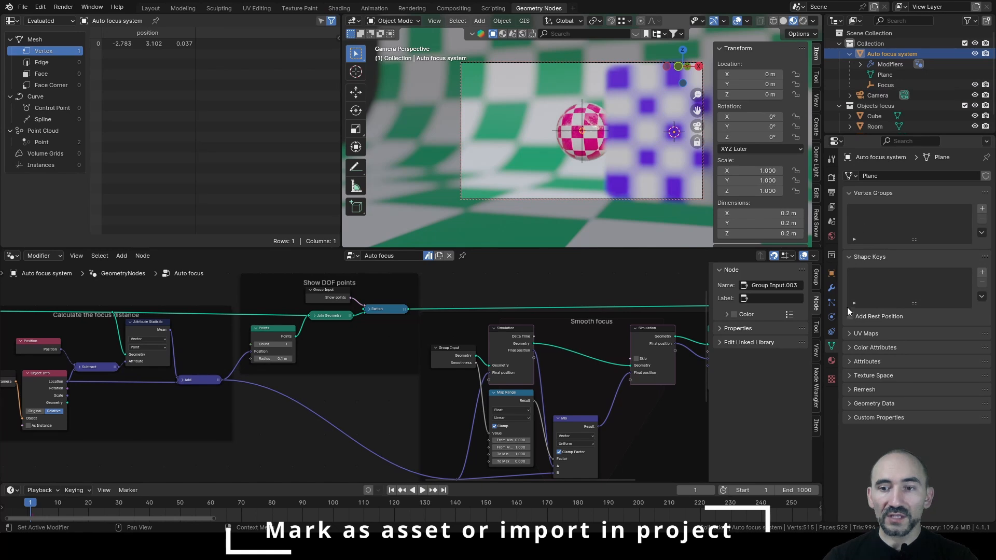
left_click(831, 288)
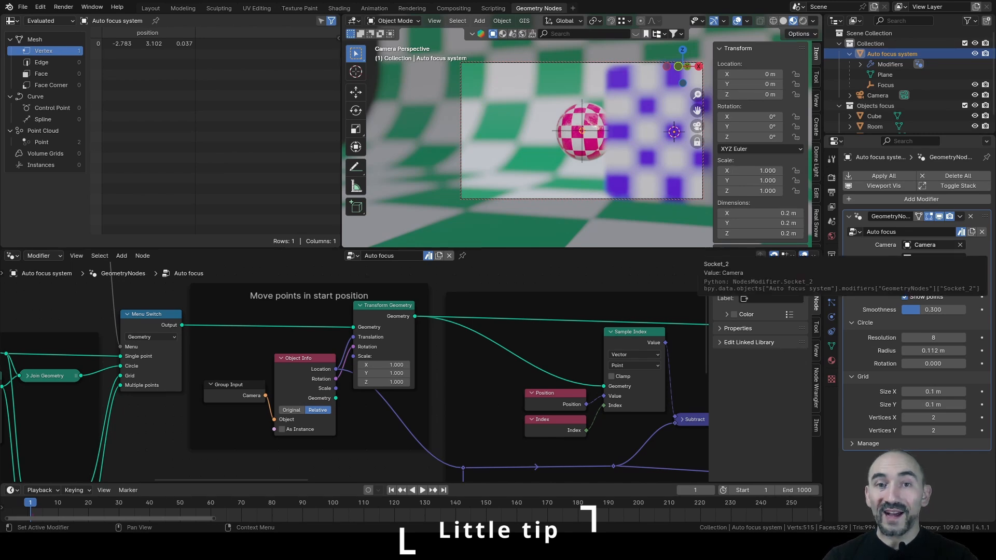
- Add an Active Camera node below the Group Input node of the "Move points in start position" frame, leaving it unconnected
scroll(317, 384, "down", 4)
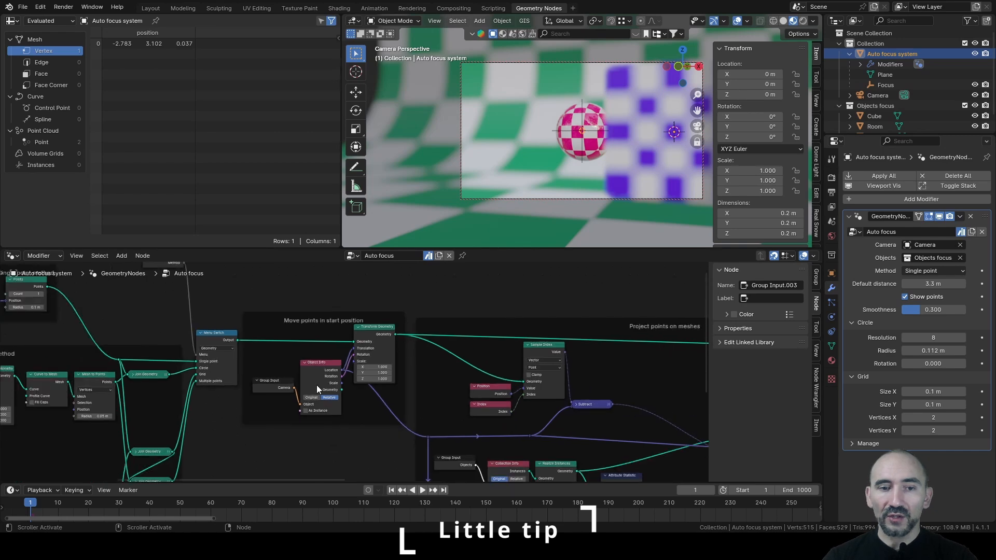
middle_click_drag(317, 385, 326, 354)
scroll(326, 354, "up", 5)
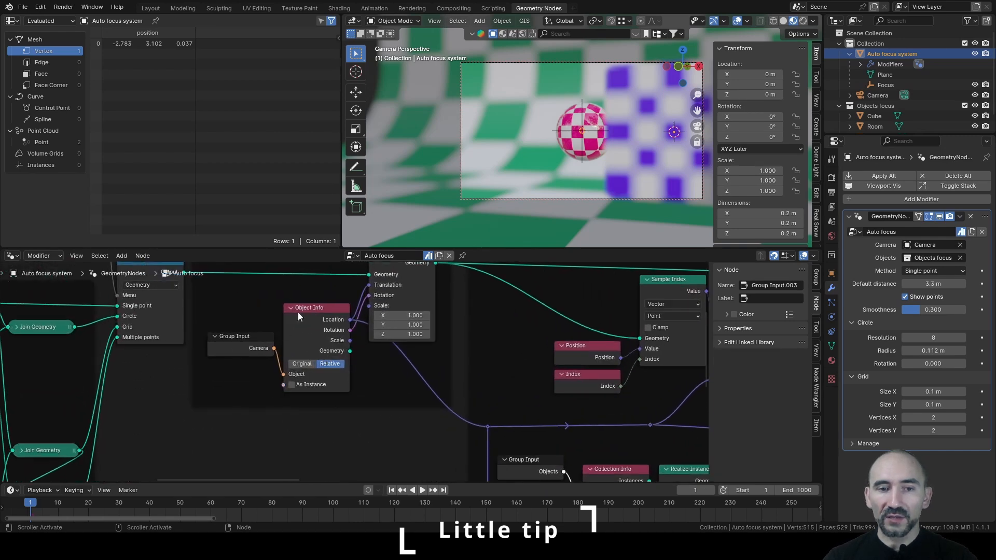
middle_click_drag(298, 313, 298, 373)
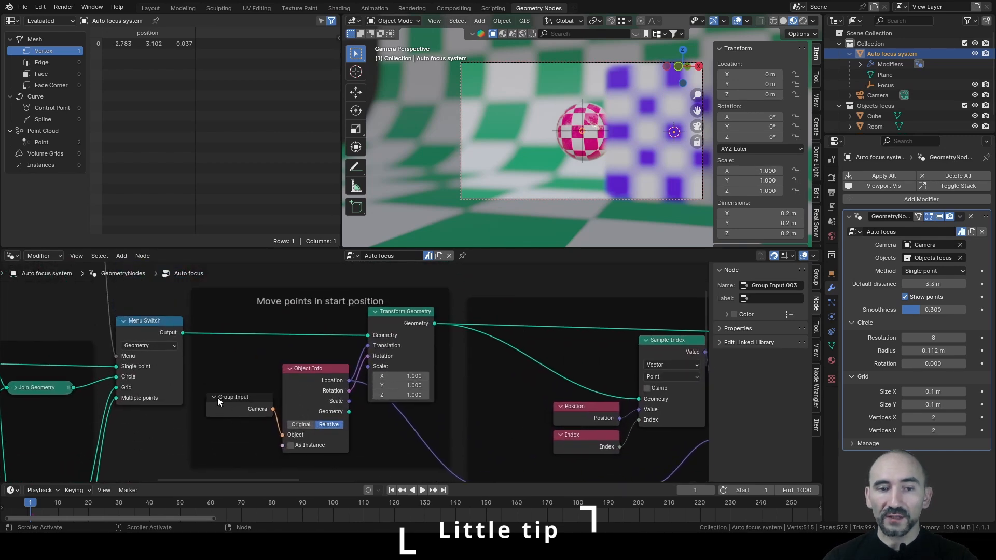
scroll(243, 417, "down", 5, "shift")
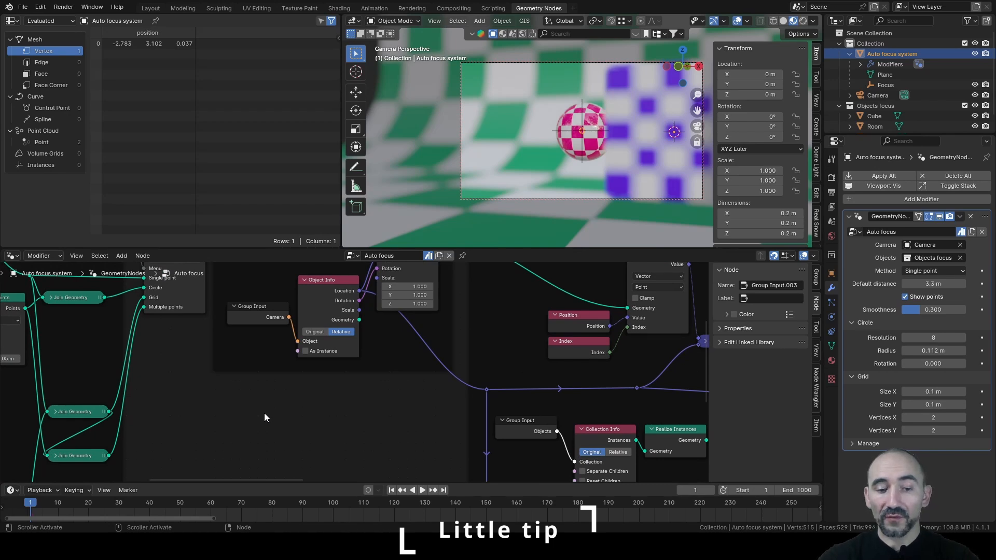
key("F3")
type("active cam")
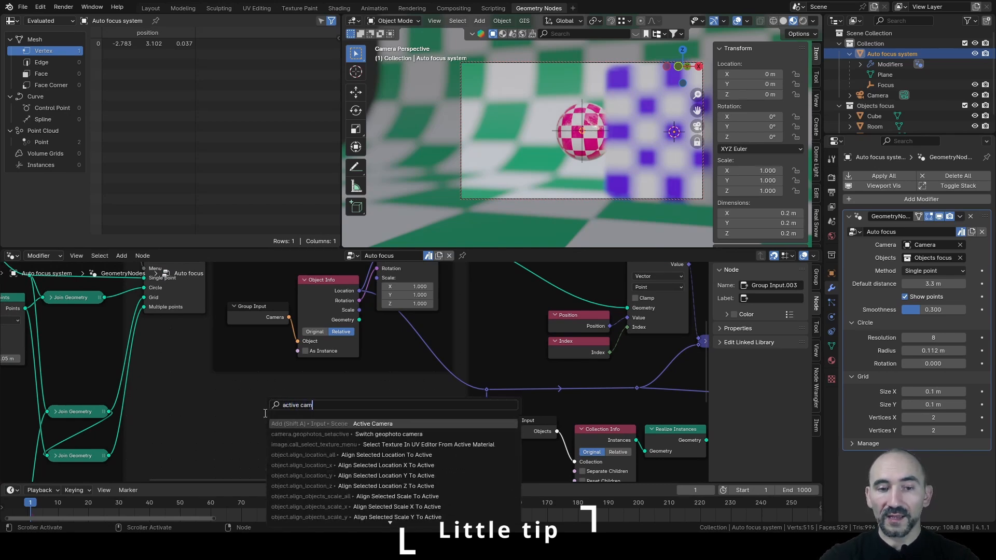
key("Return")
left_click(222, 381)
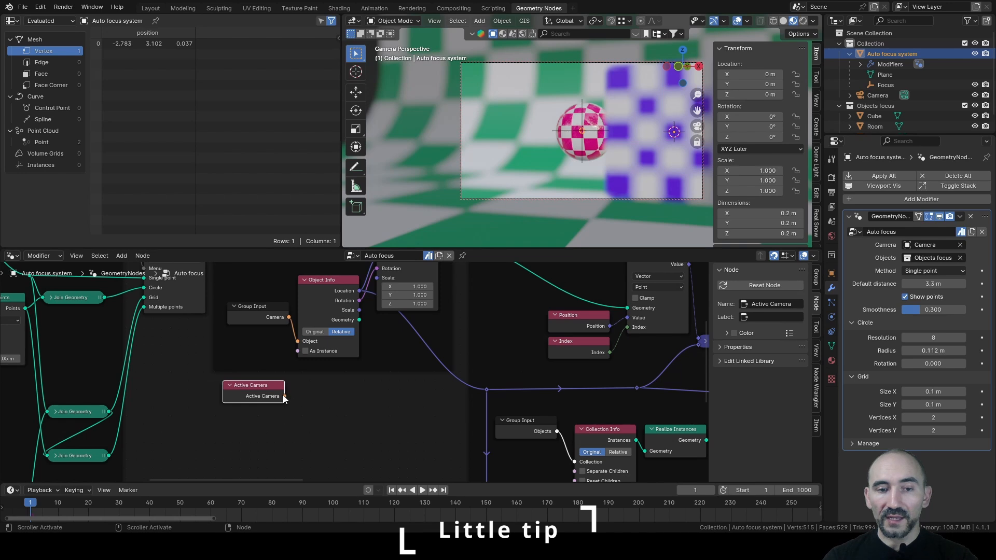
mouse_move(284, 396)
left_mouse_down()
mouse_move(297, 344)
mouse_move(292, 402)
left_mouse_up()
key("Escape")
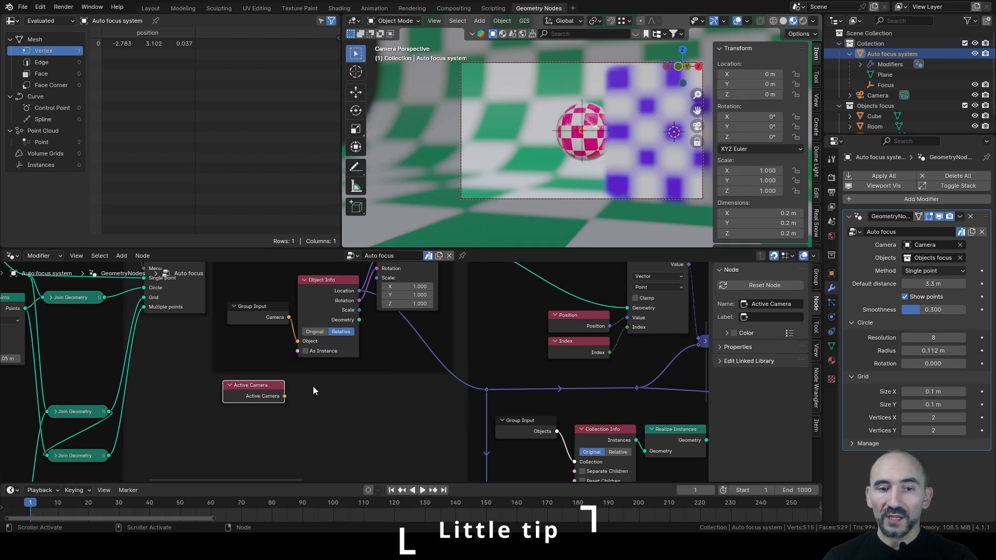
- Examine the Camera Group Input in the "Calculate the focus distance" frame and show the node group's interface sockets
scroll(264, 393, "down", 7)
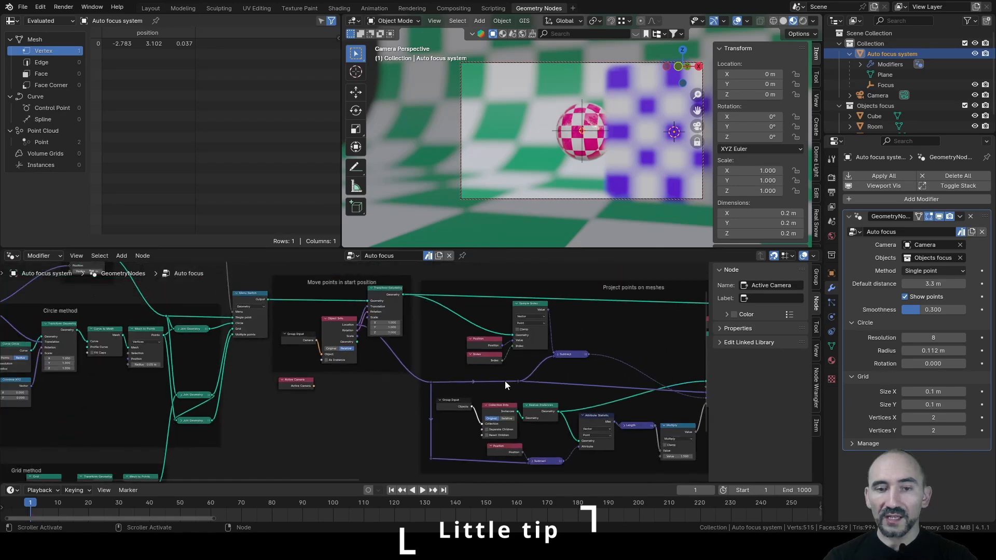
mouse_move(485, 380)
middle_mouse_down()
mouse_move(231, 379)
mouse_move(100, 407)
middle_mouse_up()
mouse_move(422, 398)
middle_mouse_down()
mouse_move(246, 412)
mouse_move(169, 406)
middle_mouse_up()
scroll(169, 406, "up", 2)
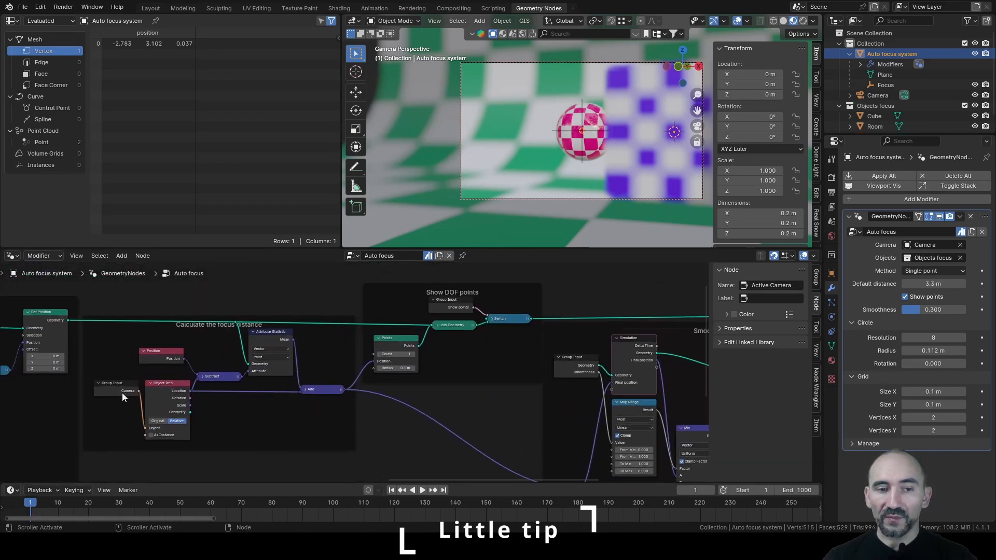
left_click(816, 278)
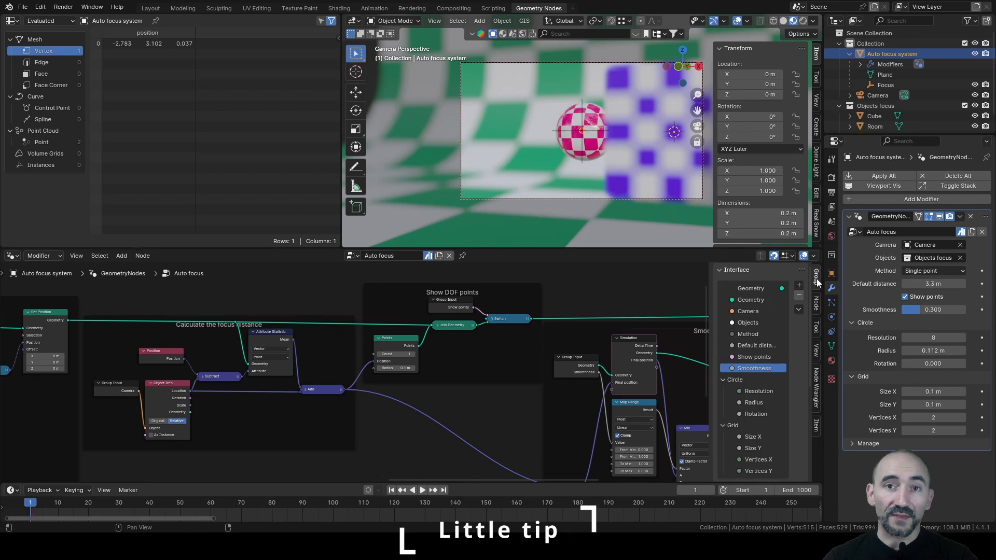